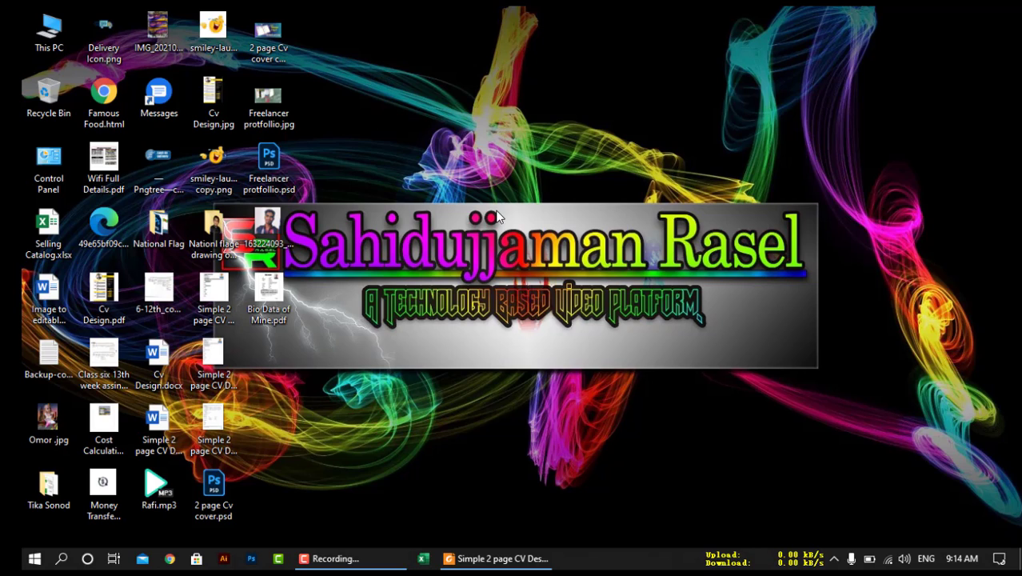
Step: Open the Start menu's app list and jump to the apps beginning with W
left_click(834, 559)
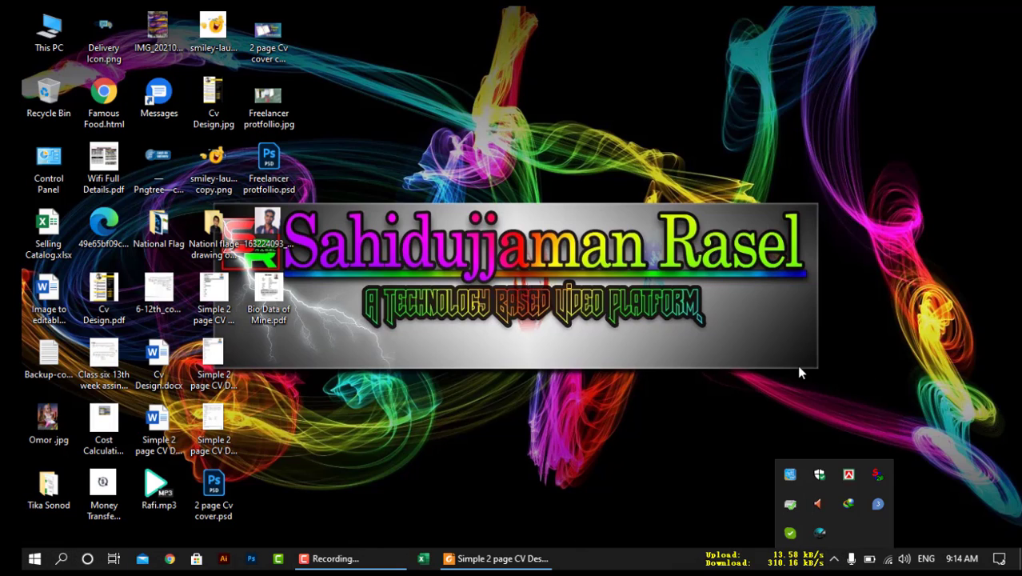
left_click(34, 558)
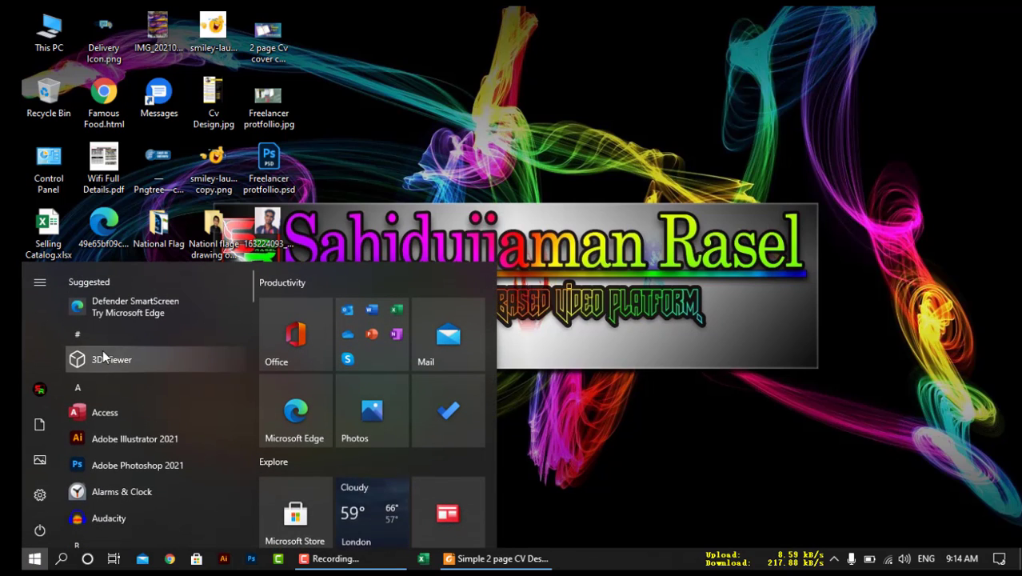
scroll(114, 352, "down", 1)
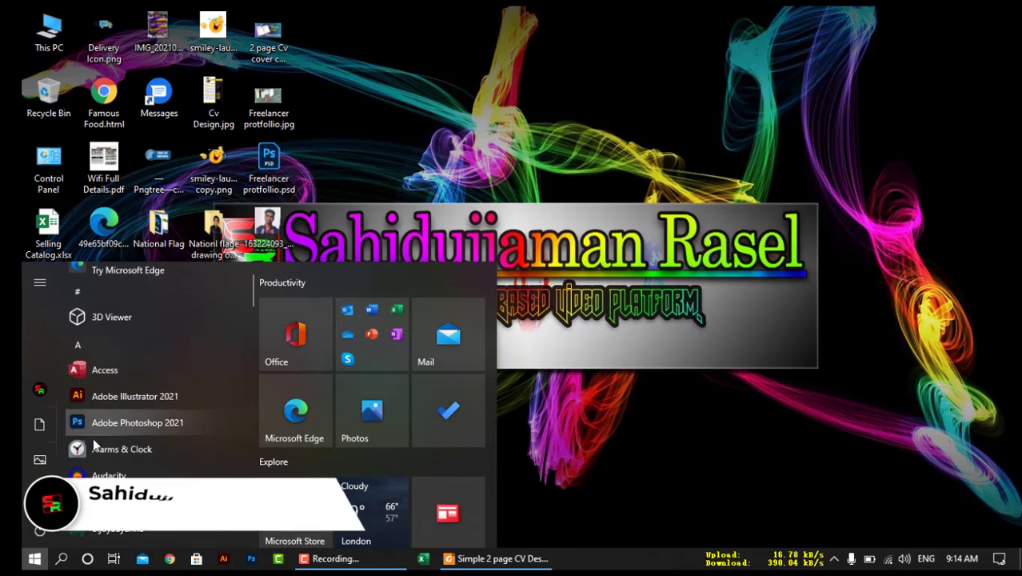
scroll(178, 315, "down", 5)
scroll(127, 355, "down", 10)
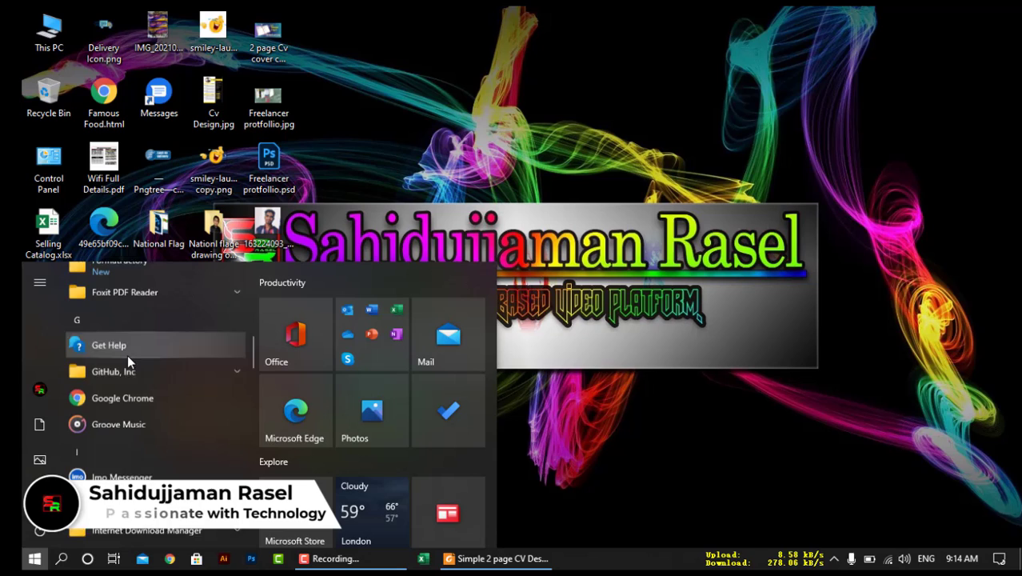
left_click(103, 316)
left_click(101, 517)
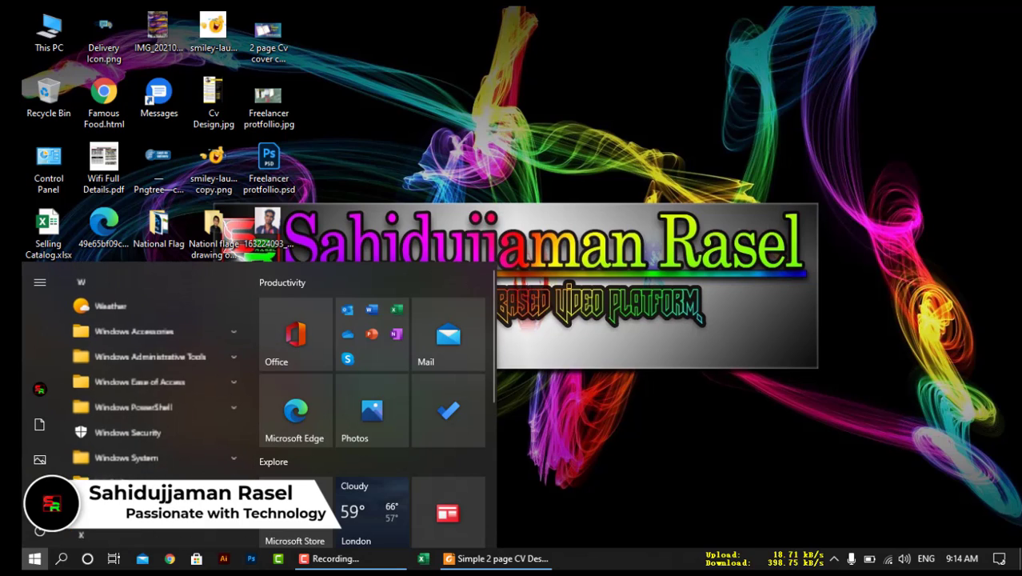
Step: Launch Word, create a blank document, and dismiss both Office licence warnings
left_click(120, 486)
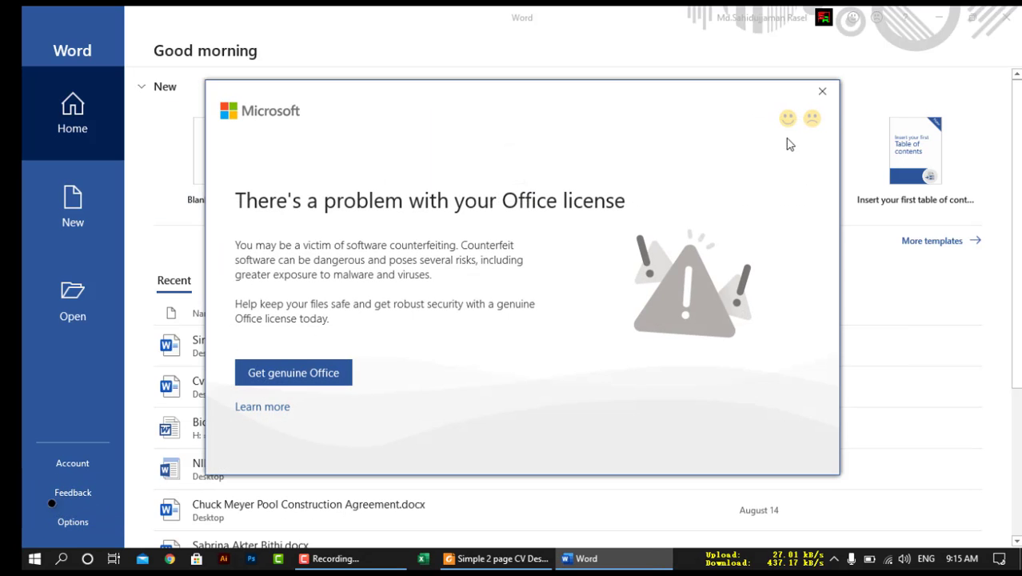
left_click(821, 91)
left_click(174, 200)
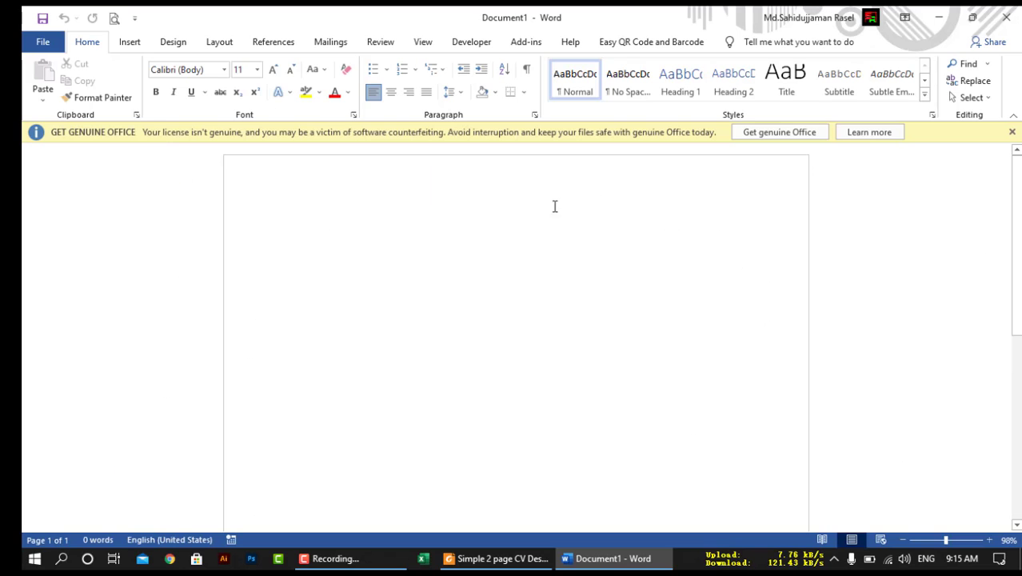
left_click(1012, 132)
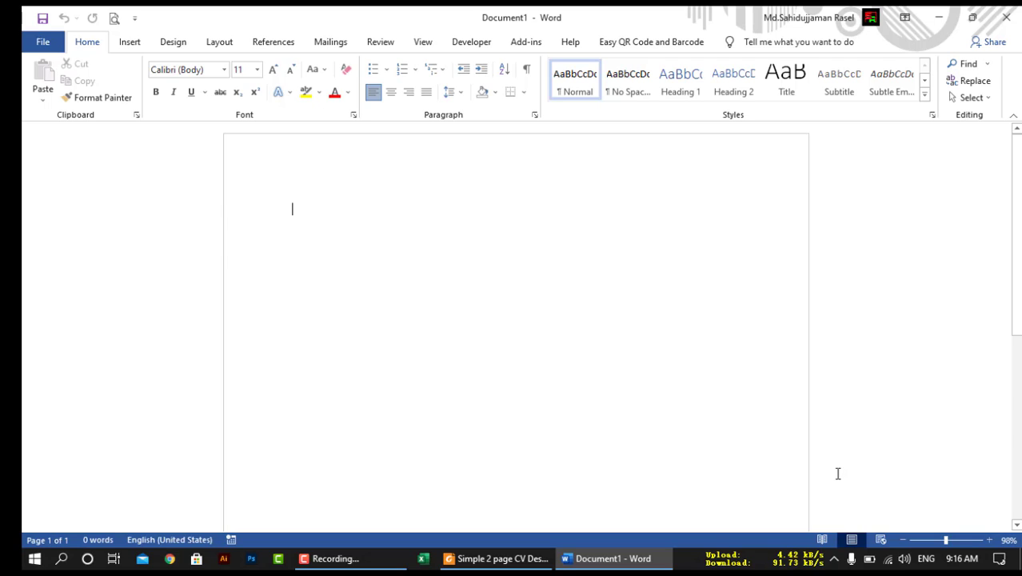
Step: Set the page size to A4 and apply Narrow 0.5-inch margins
left_click(226, 40)
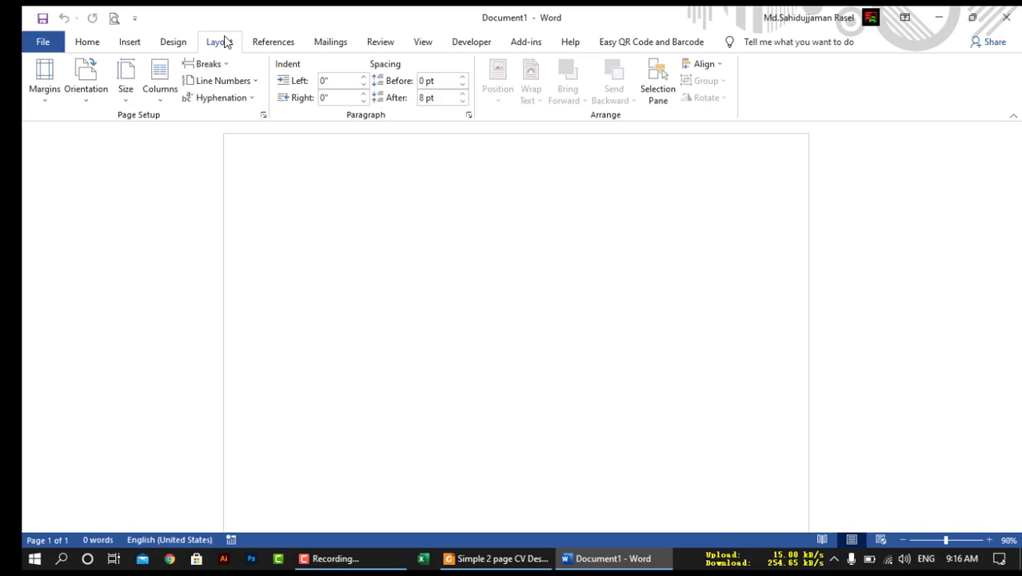
left_click(125, 90)
left_click(138, 326)
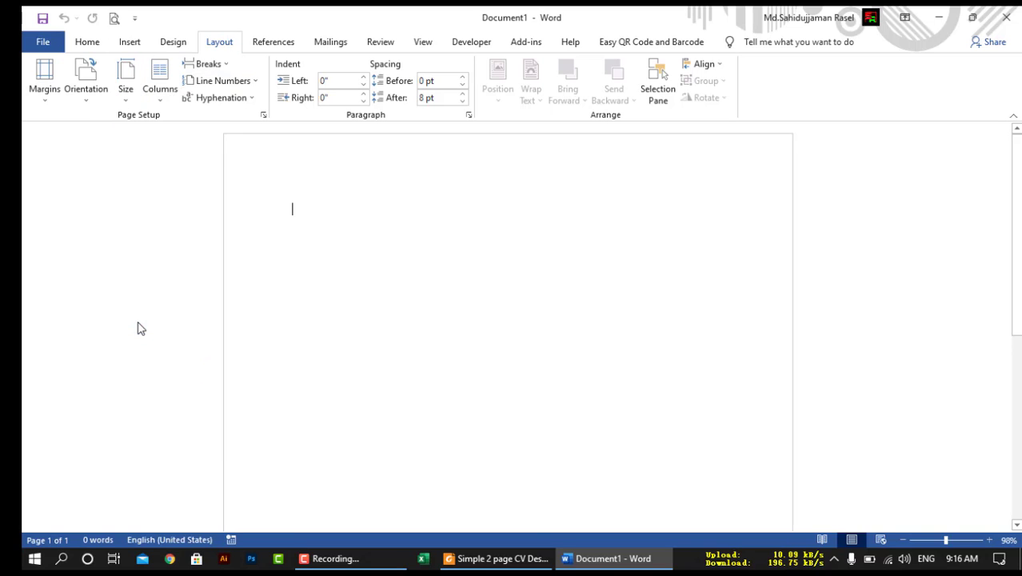
left_click(40, 85)
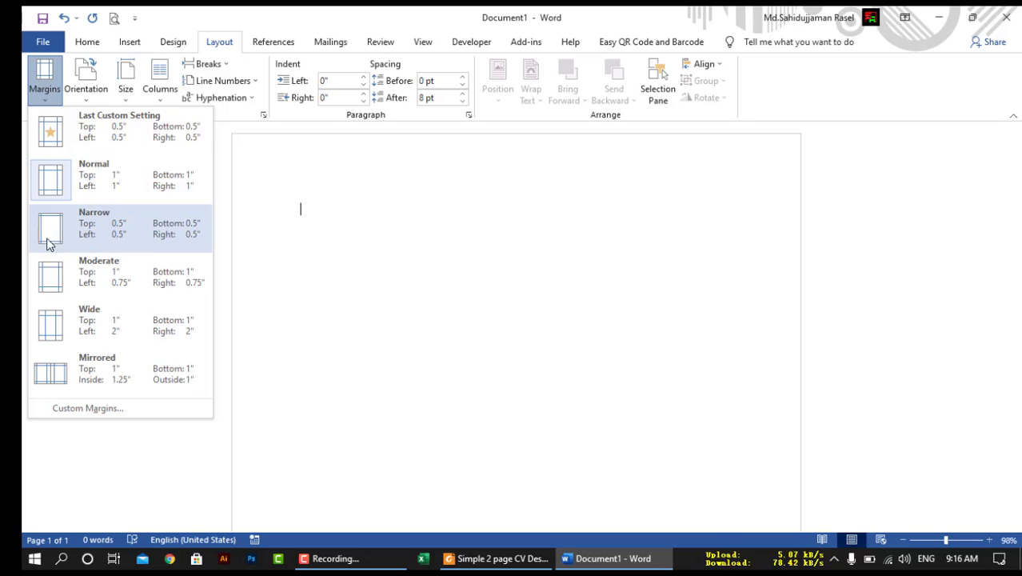
left_click(83, 234)
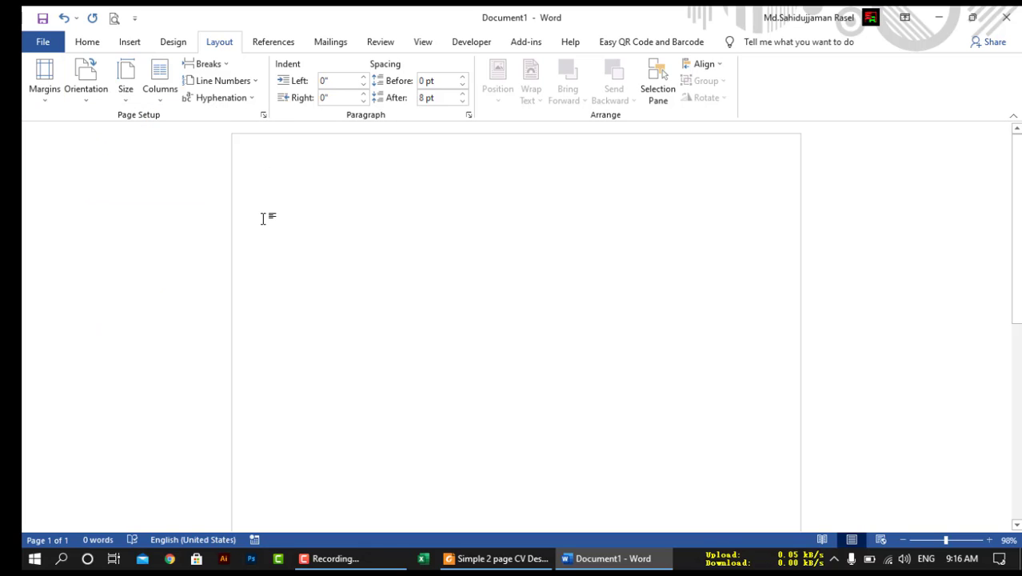
Step: Type the title 'Curriculum Vitae of MR. XYZ' followed by a 'Your Name' line
key("alt+h")
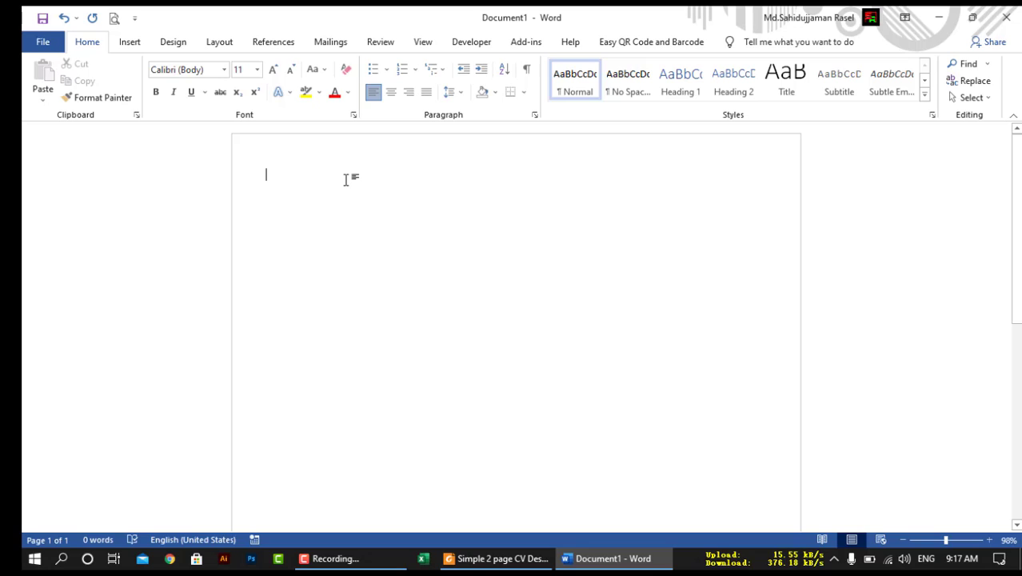
type("C")
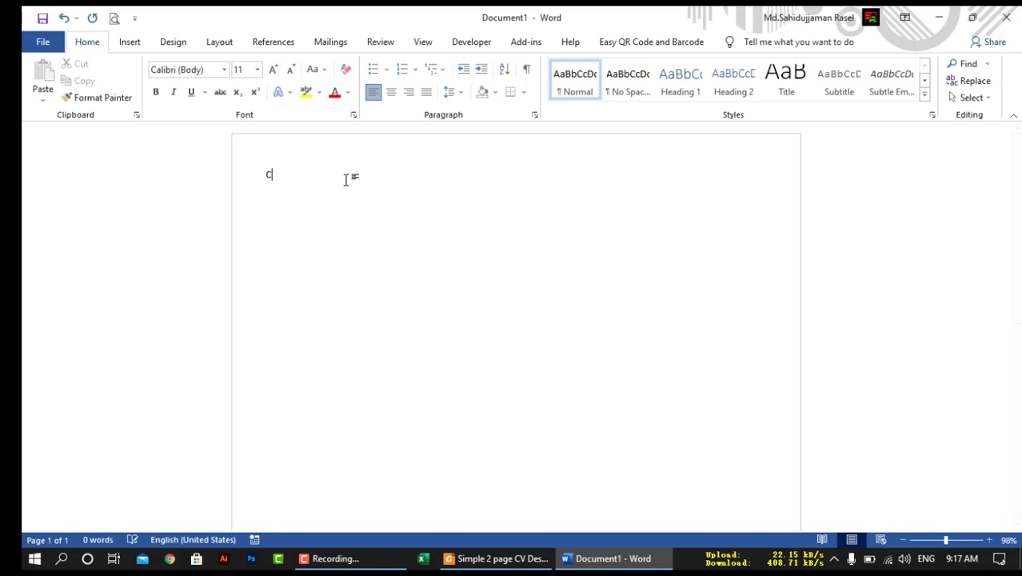
type("urriculum")
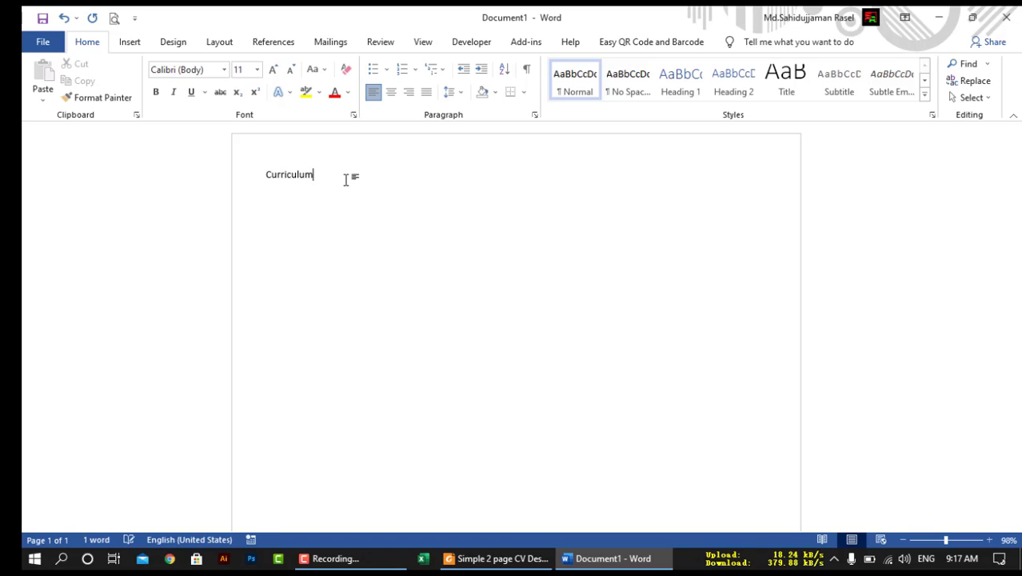
type(" Viate of")
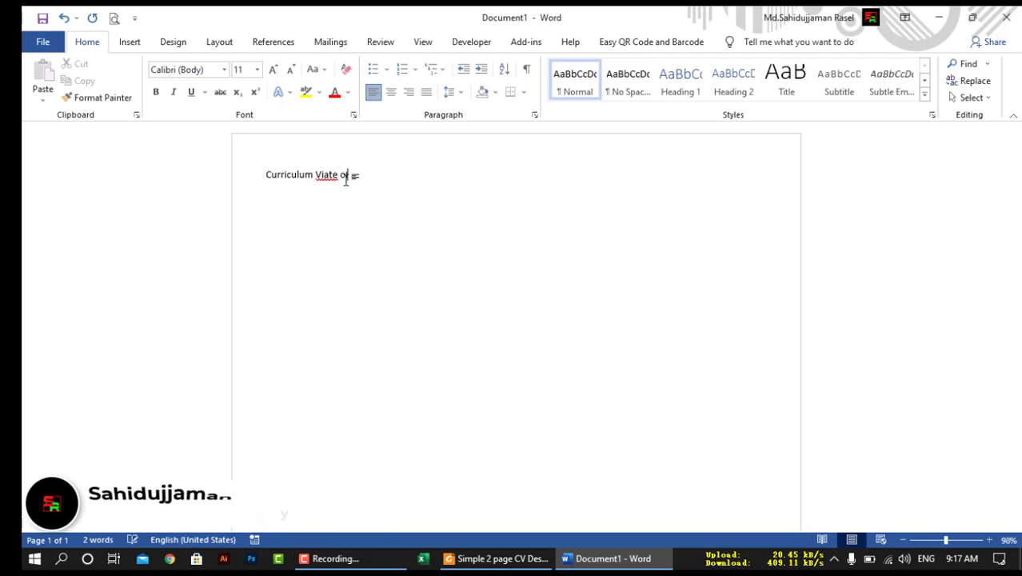
key("BackSpace")
key("BackSpace")
key("BackSpace")
key("BackSpace")
key("BackSpace")
key("BackSpace")
type("tae of ")
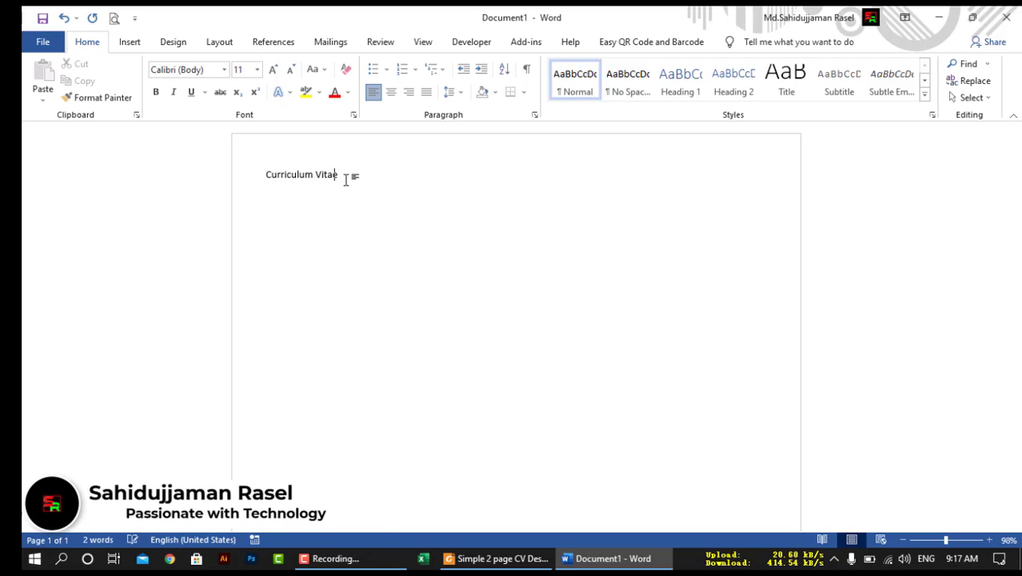
type("M")
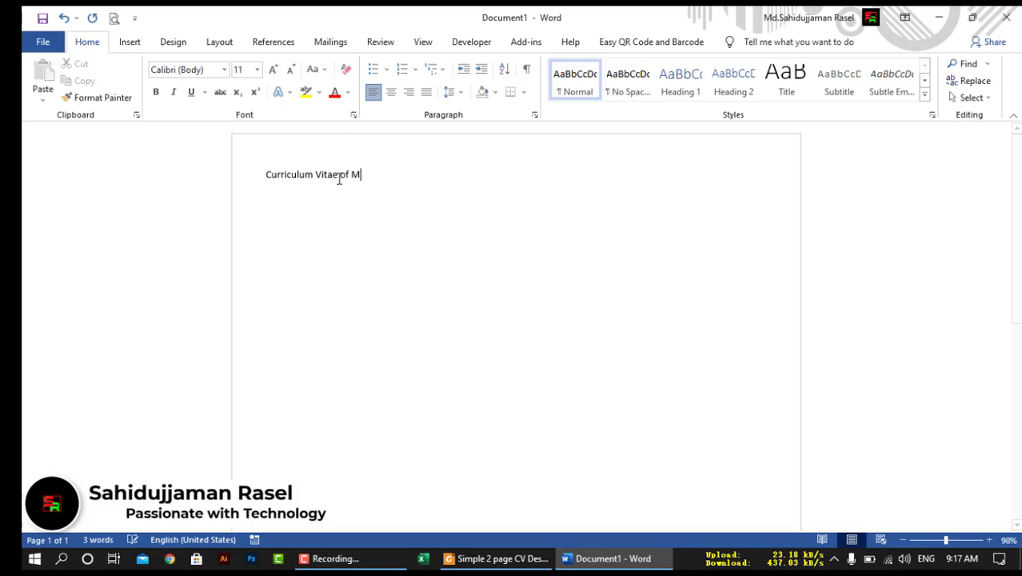
type("R. X")
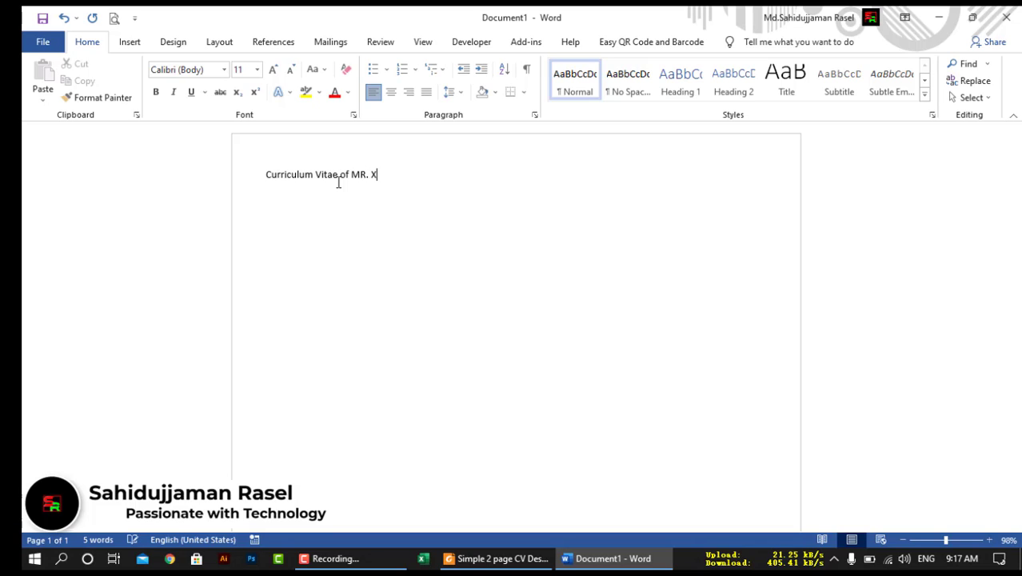
type("YZ")
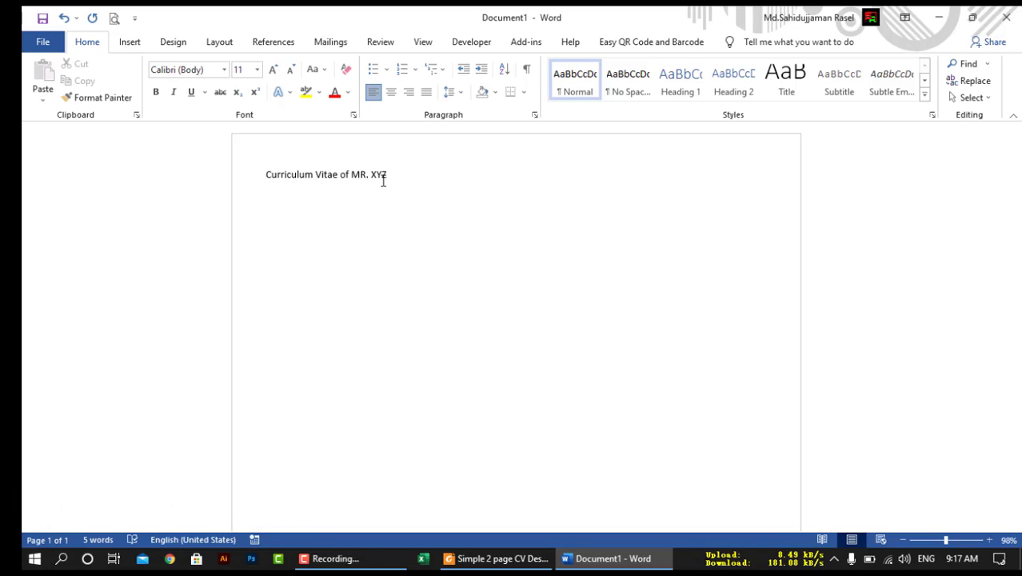
key("Return")
type("Your ")
type("Name")
Step: Add the phone and email contact line, then begin the 'Career Objective:' heading
key("Num_Lock")
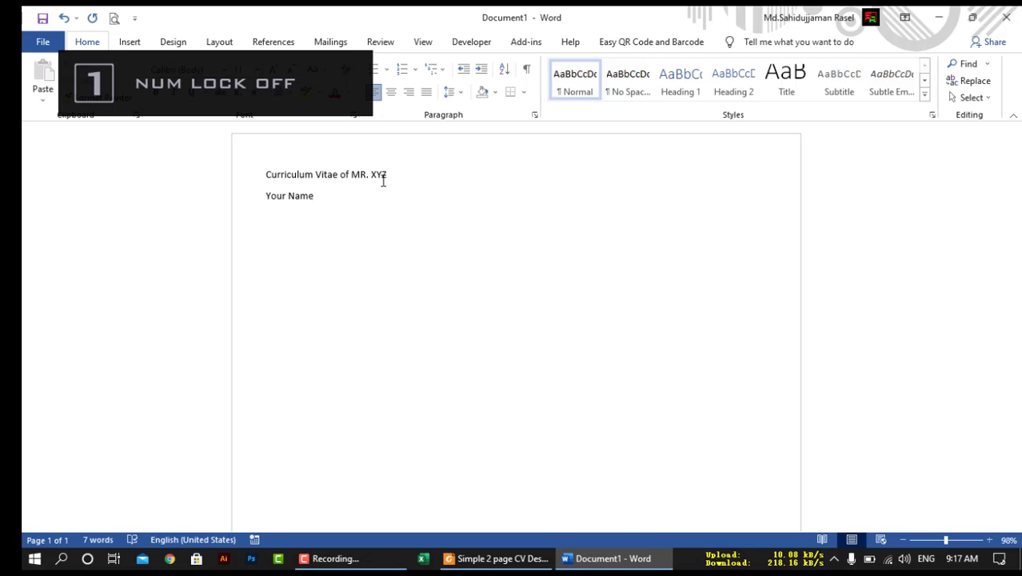
key("Num_Lock")
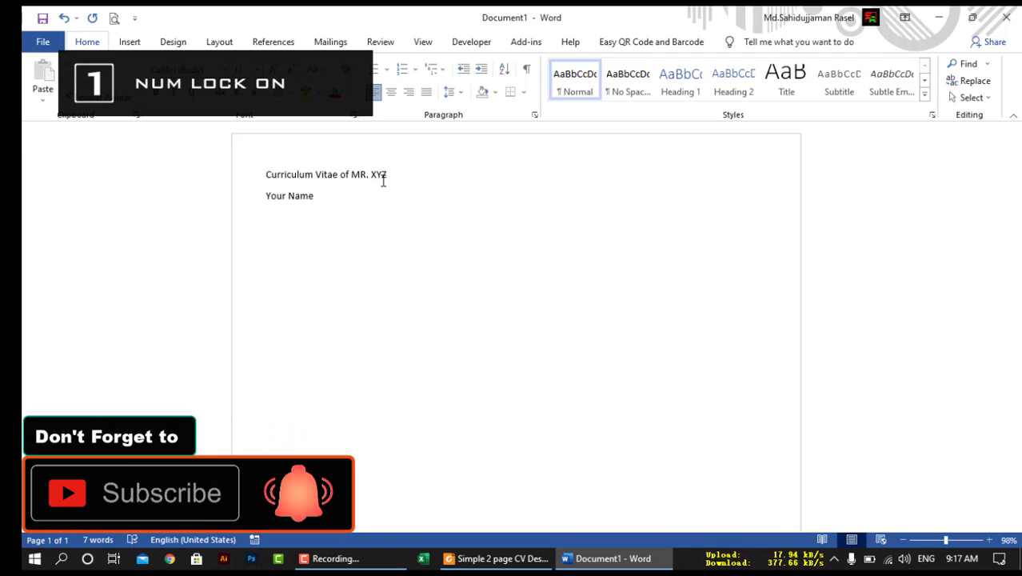
key("Return")
type("Phone: ")
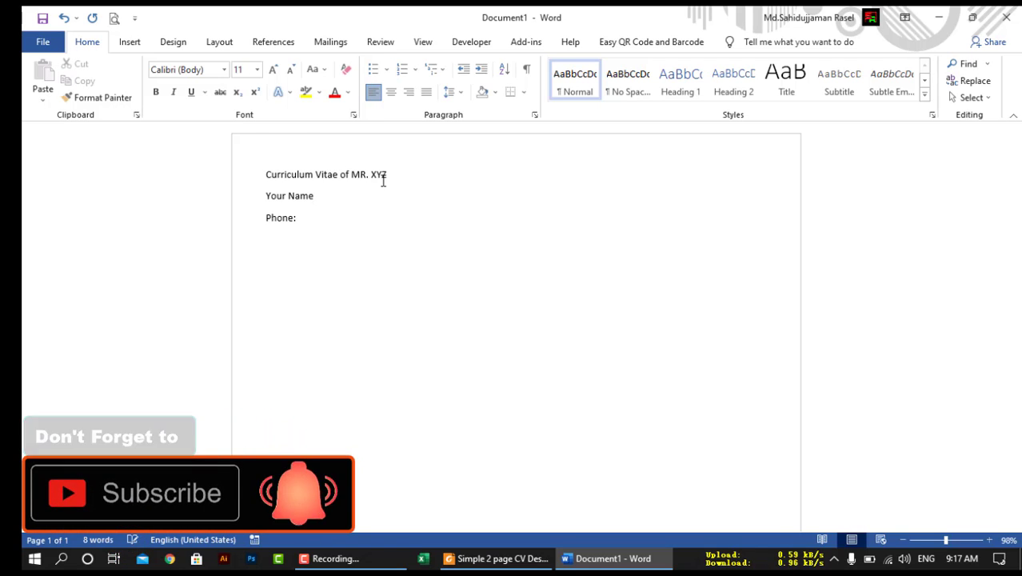
type("+880")
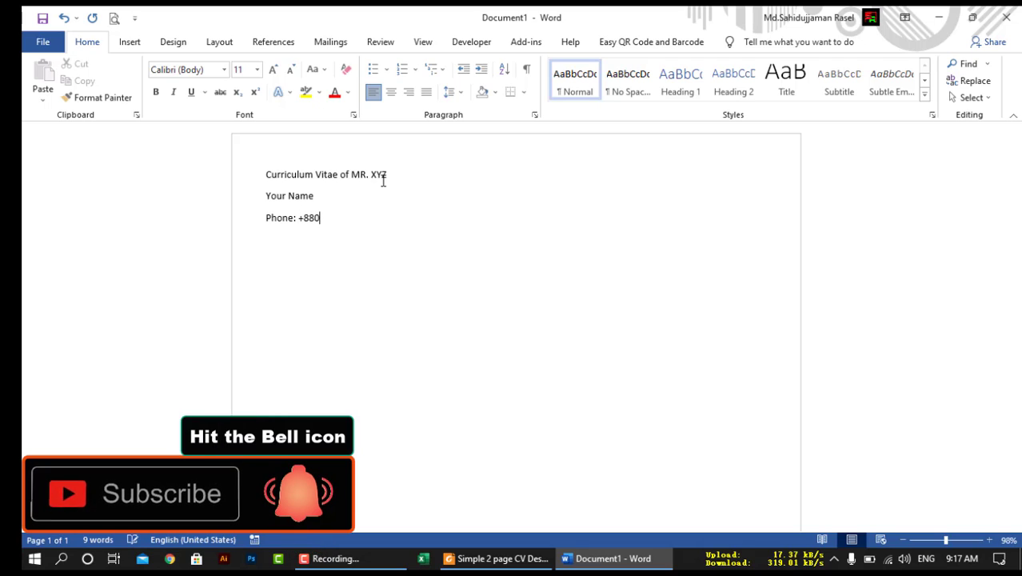
type("17")
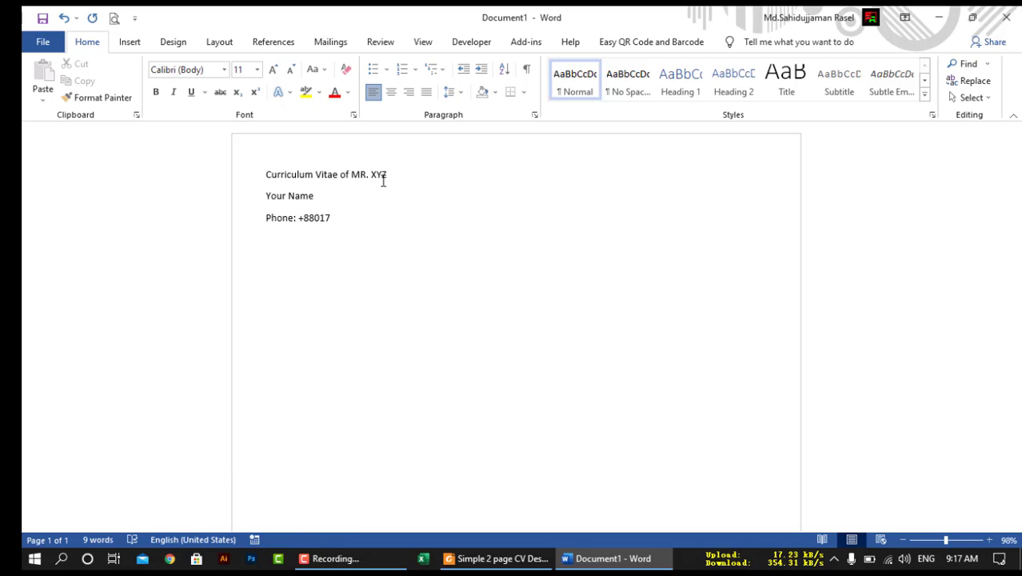
type("8")
type("****")
type("**** ")
type("Email")
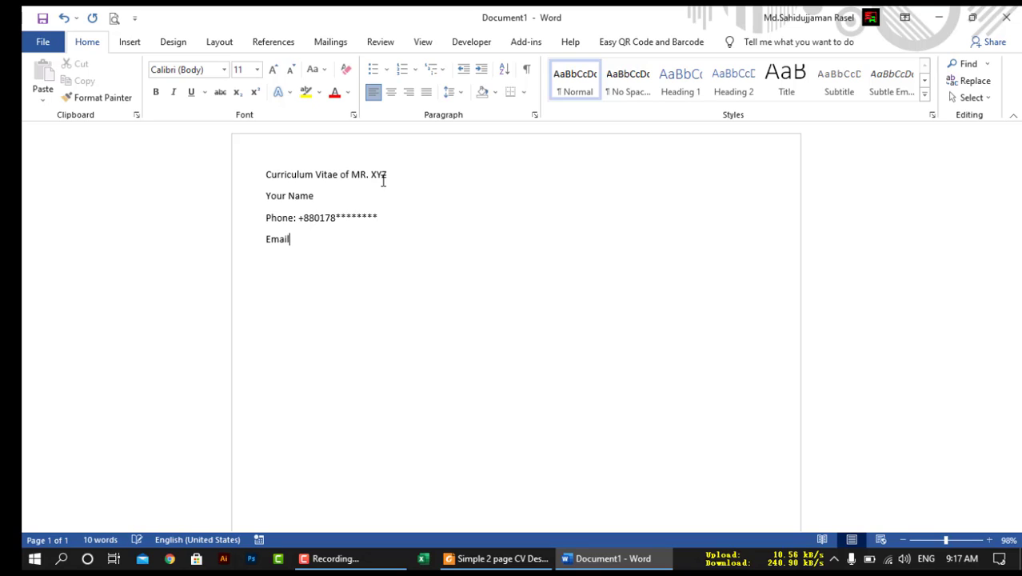
type(": exa")
type("mple@")
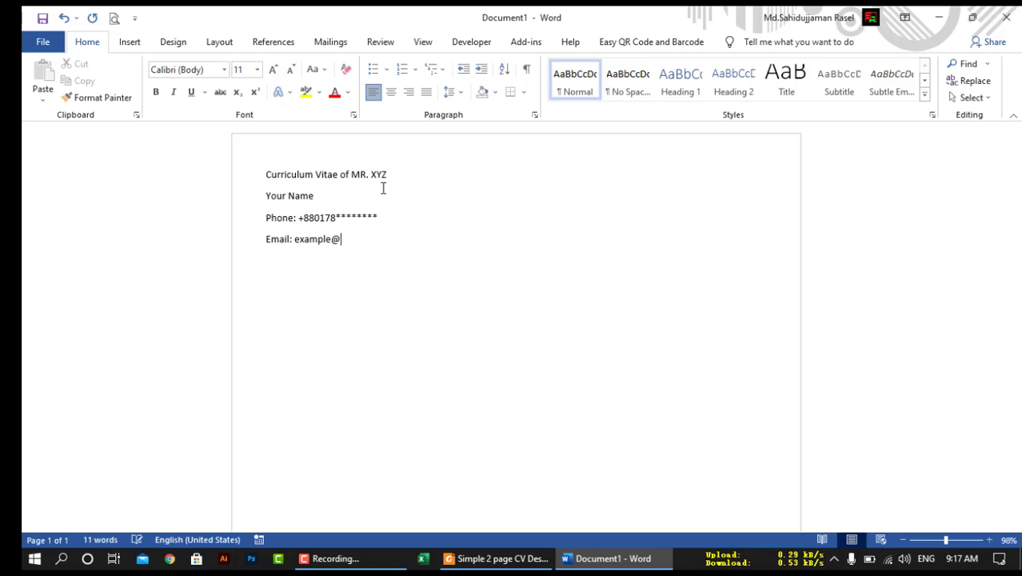
type("gmail.co")
type("m")
key("Return")
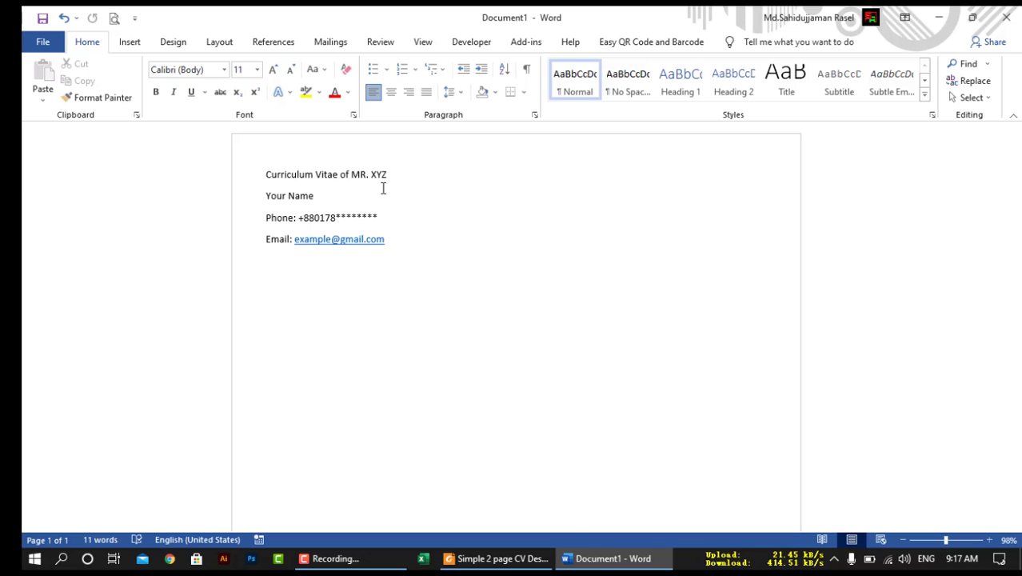
type("Car")
type("eer Obje")
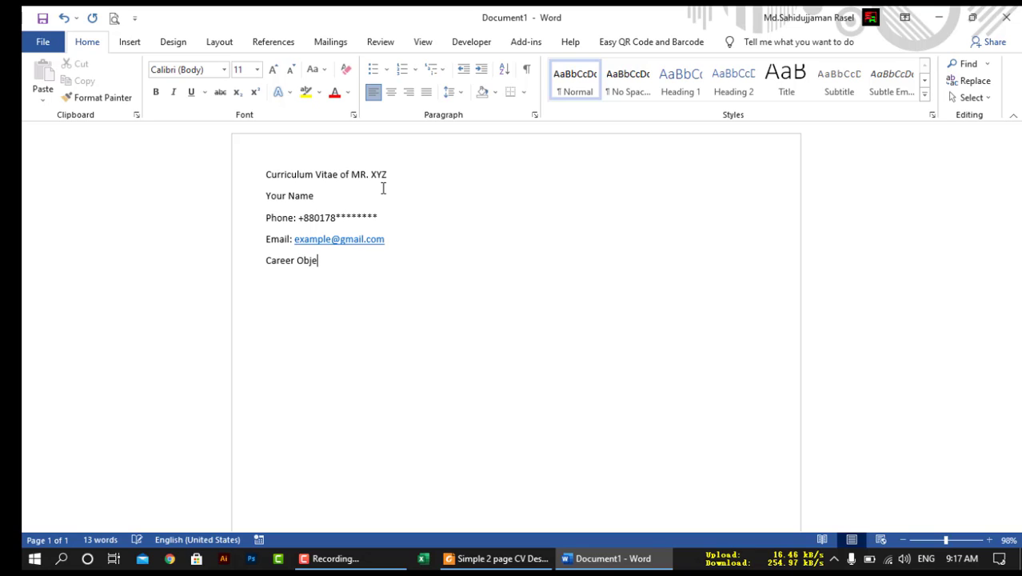
type("ctive:")
Step: Paste the saved career objective paragraph from clipboard history below the heading
key("Return")
key("super+v")
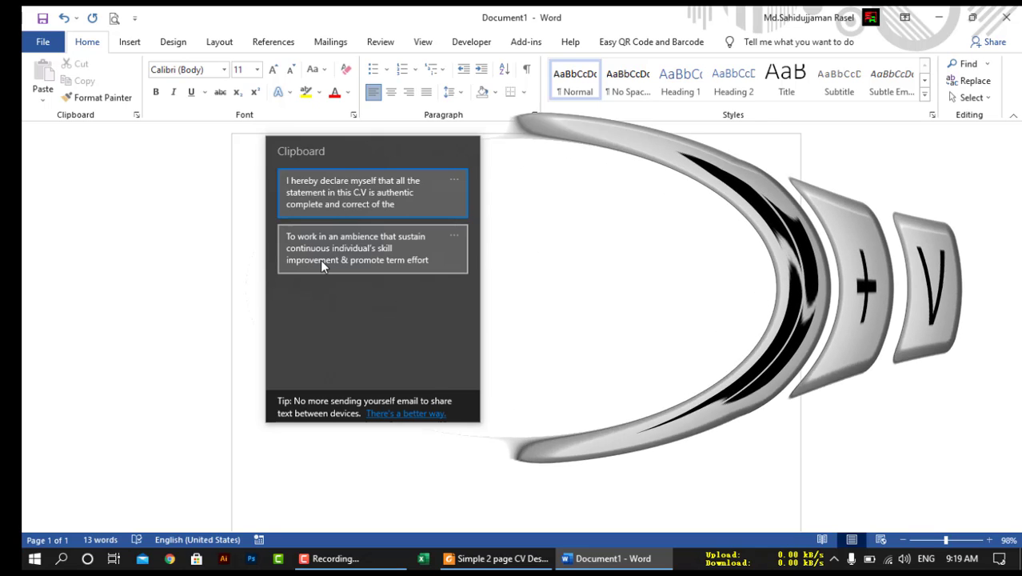
left_click(321, 261)
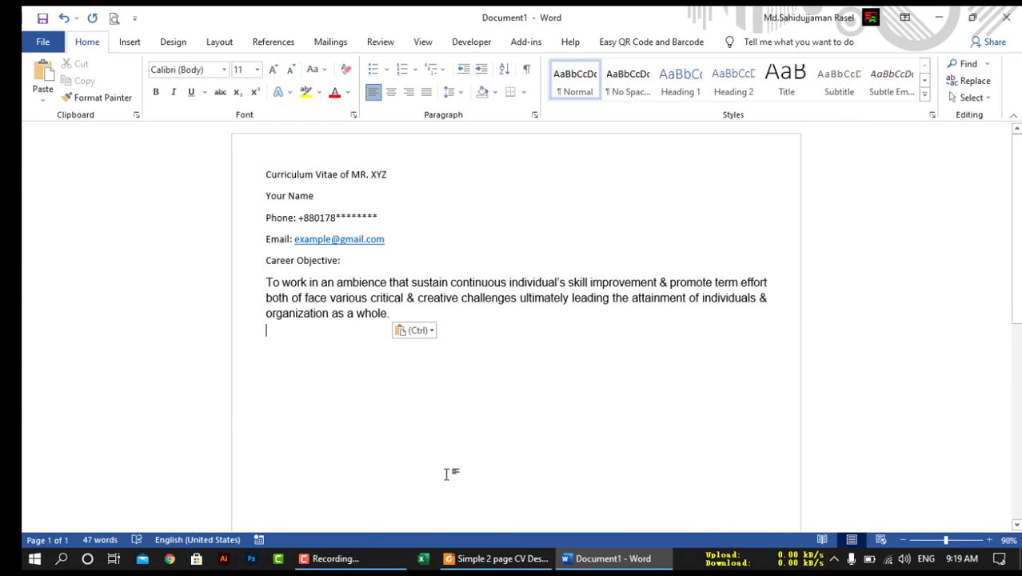
key("Return")
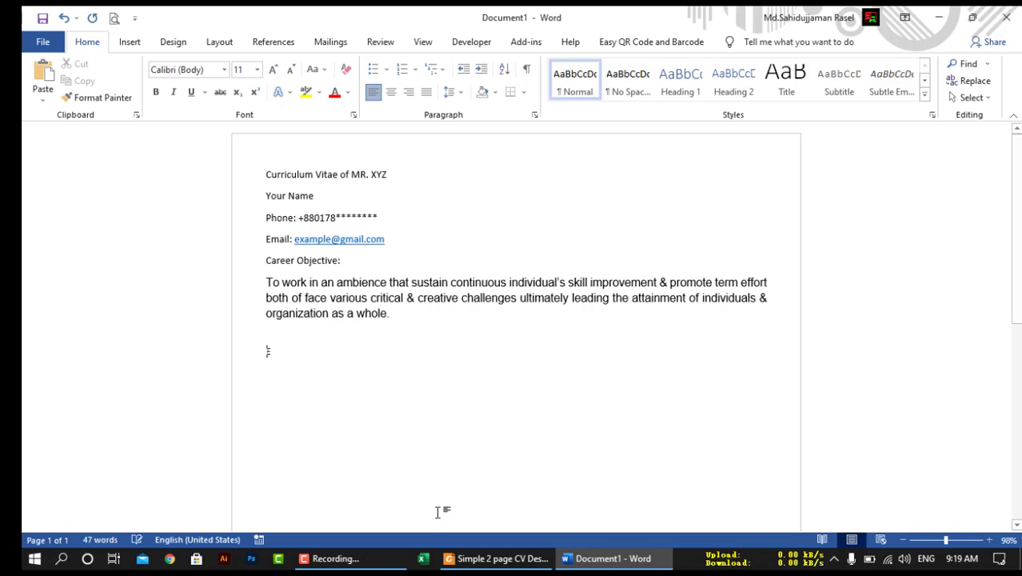
Step: Type 'Educational Qualification:' with Master of Arts (M.A), College:, Board: and Session: lines
type("Educational ")
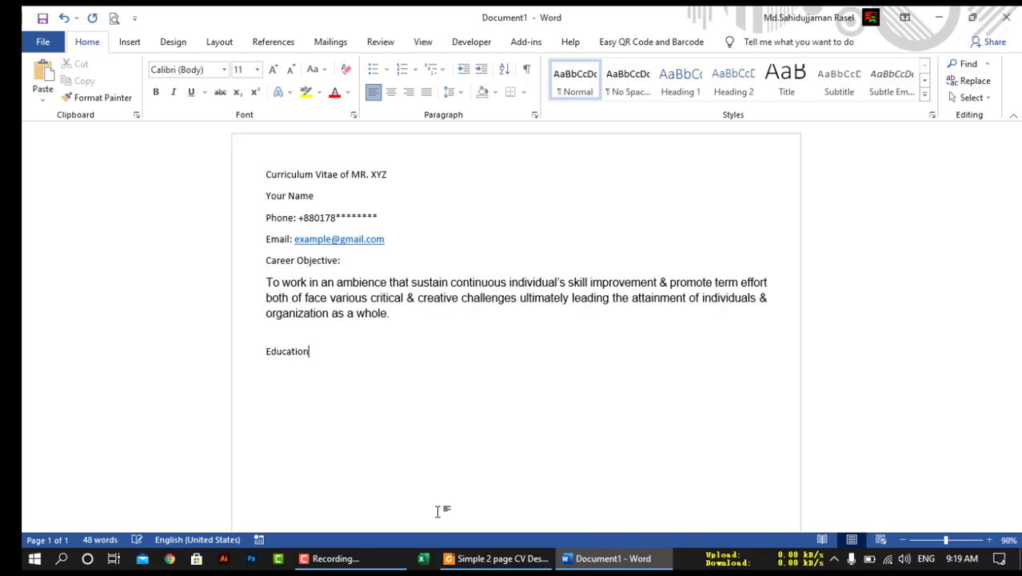
type("Qua")
key("BackSpace")
mouse_move(496, 558)
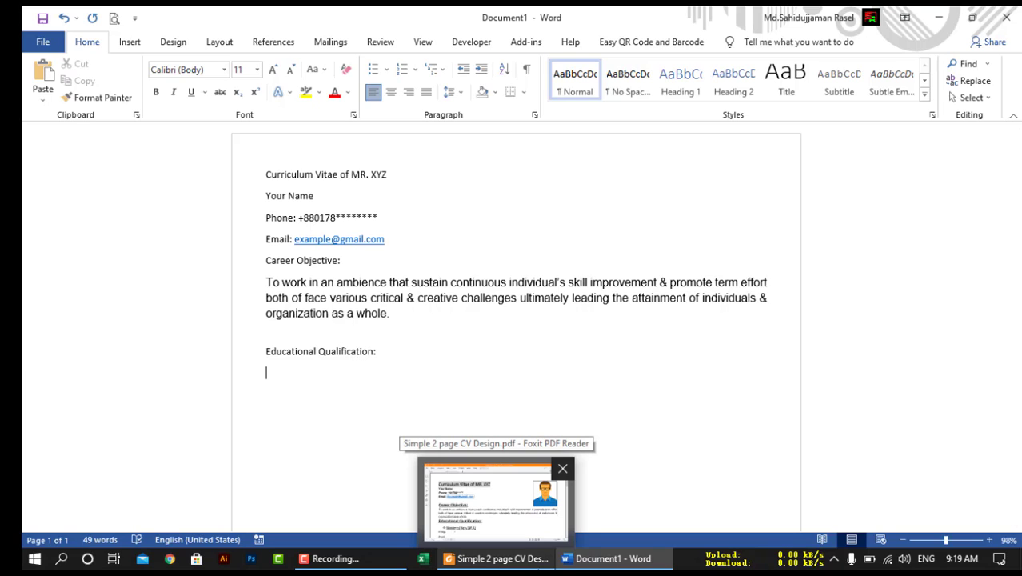
type("Ma")
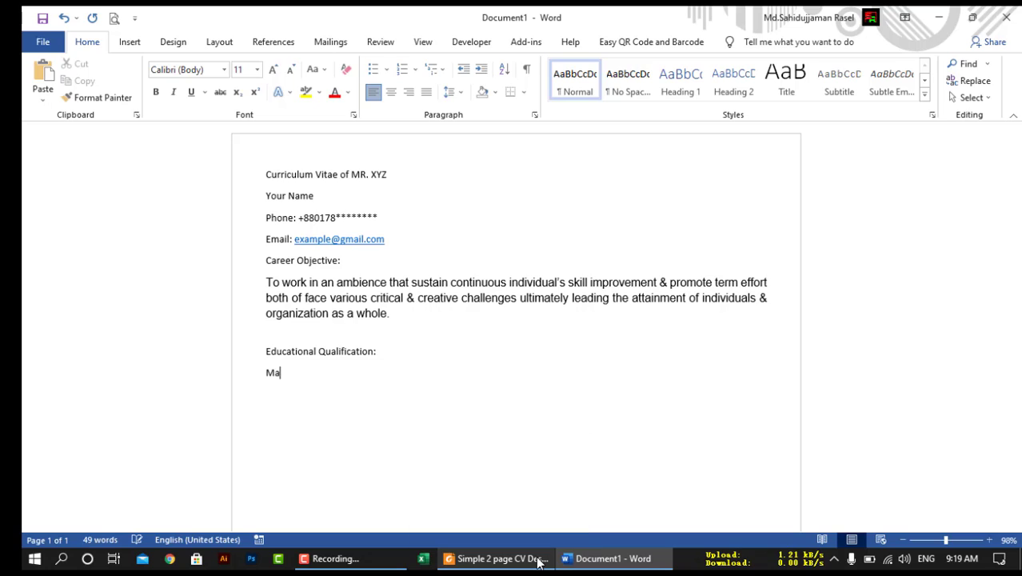
type("st")
type(" Af")
type(" (M.A")
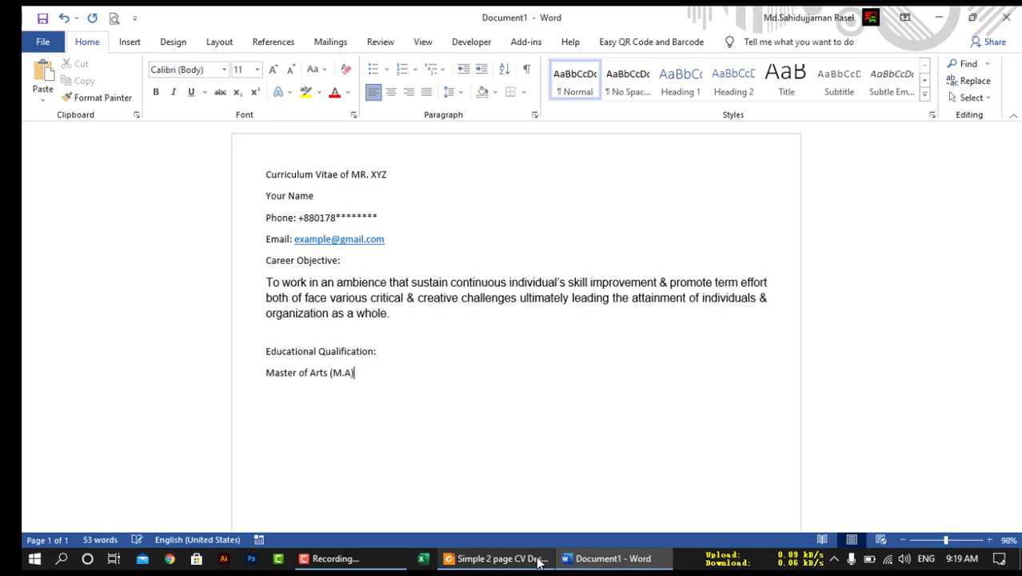
key("Return")
type("Board: ")
type("Ex")
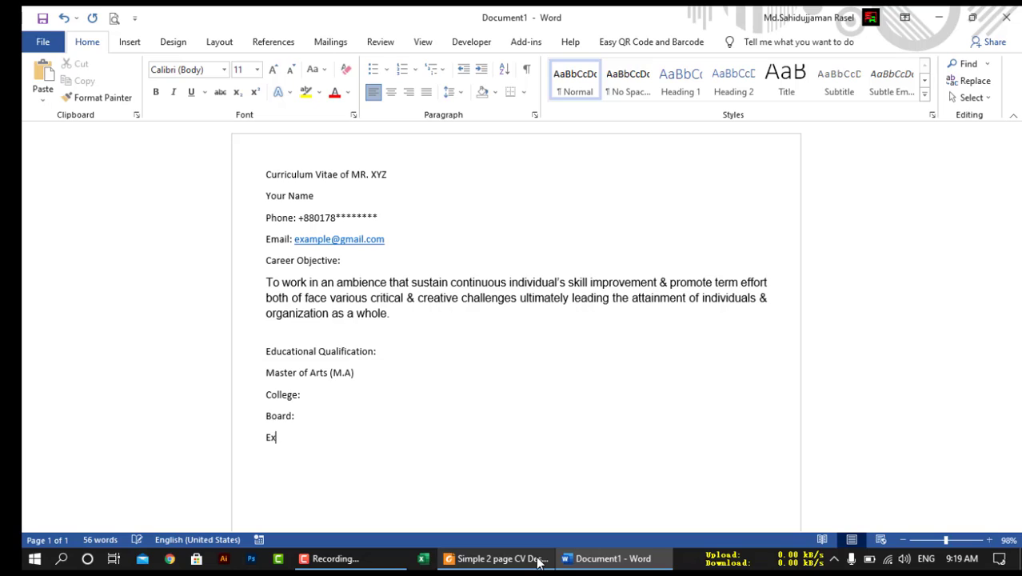
type("am Yea")
type("r")
key("BackSpace")
key("BackSpace")
key("BackSpace")
key("BackSpace")
key("BackSpace")
key("BackSpace")
type("Sesso")
key("BackSpace")
type("si")
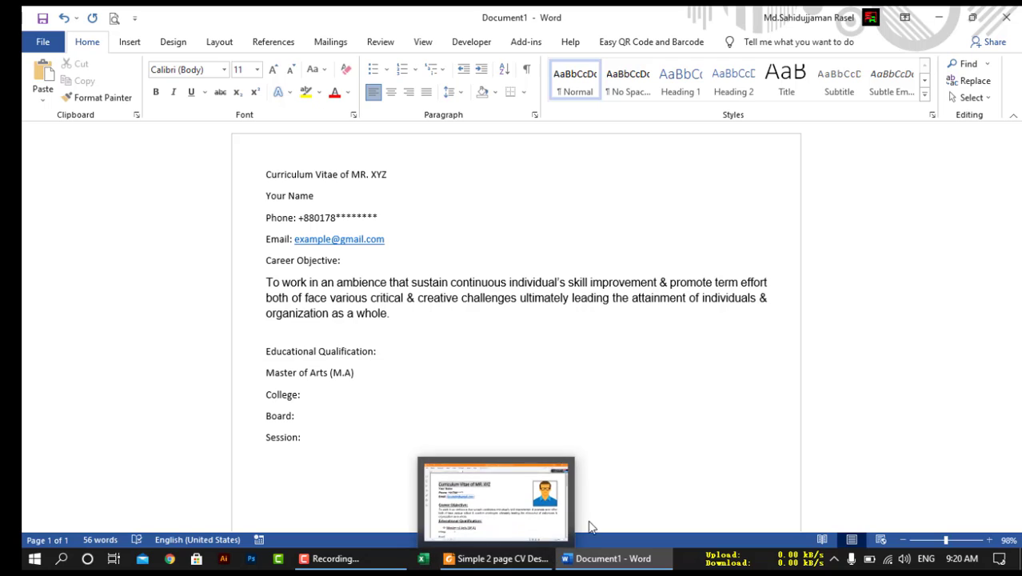
Step: Change all the CV text to Arial, size 12
triple_click(265, 372)
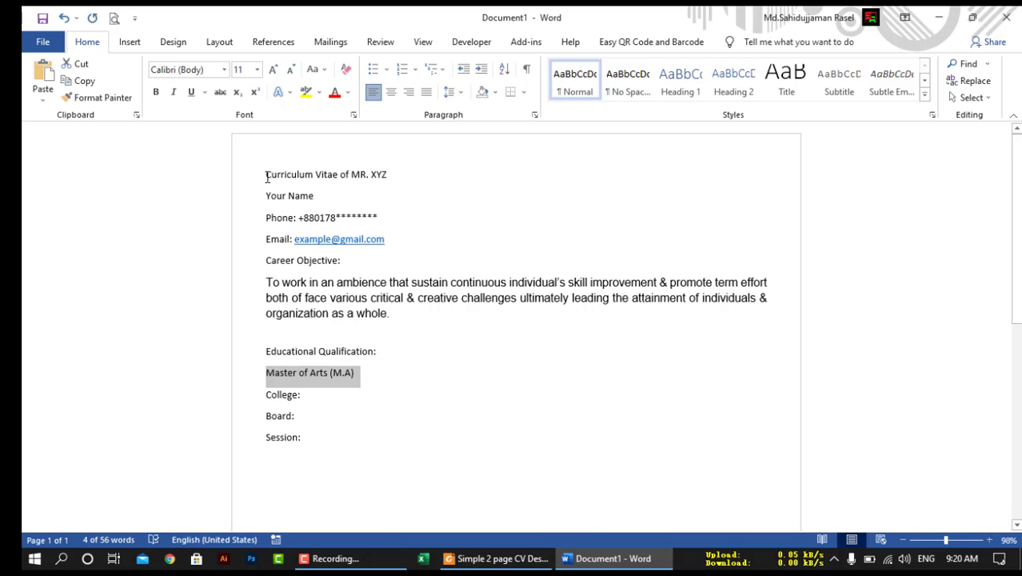
left_click_drag(265, 174, 307, 431)
left_click(224, 69)
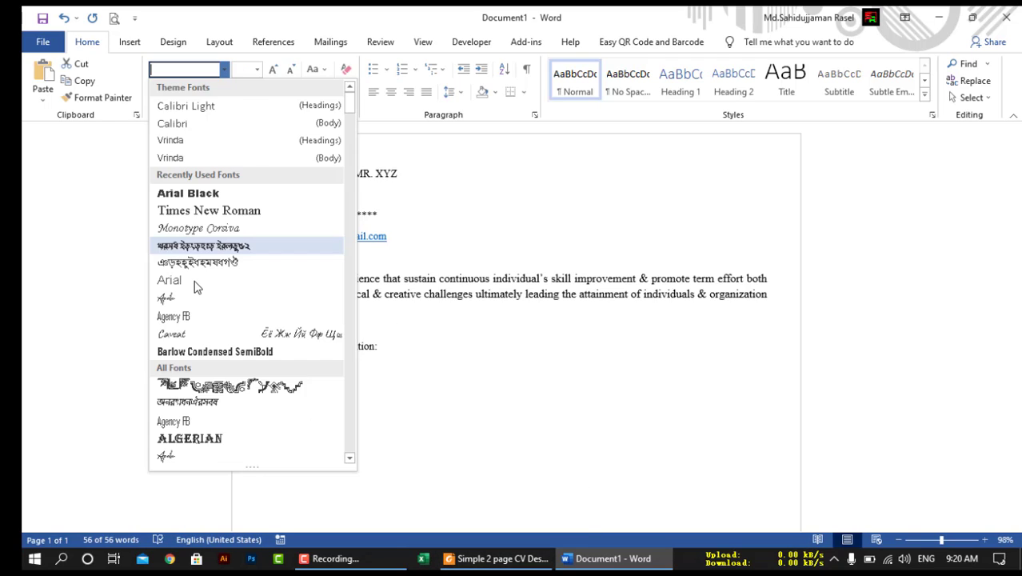
left_click(196, 285)
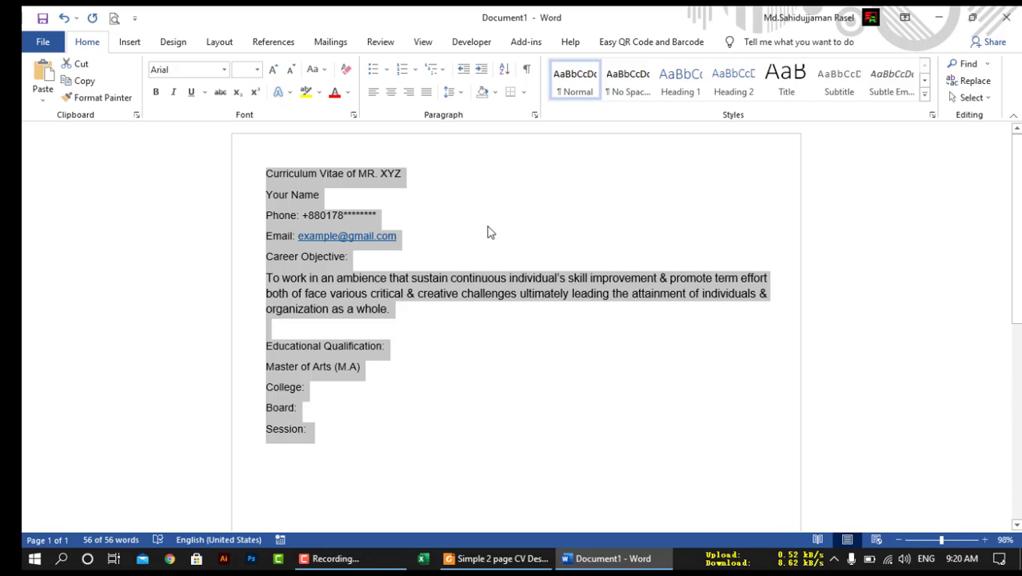
left_click_drag(265, 175, 307, 431)
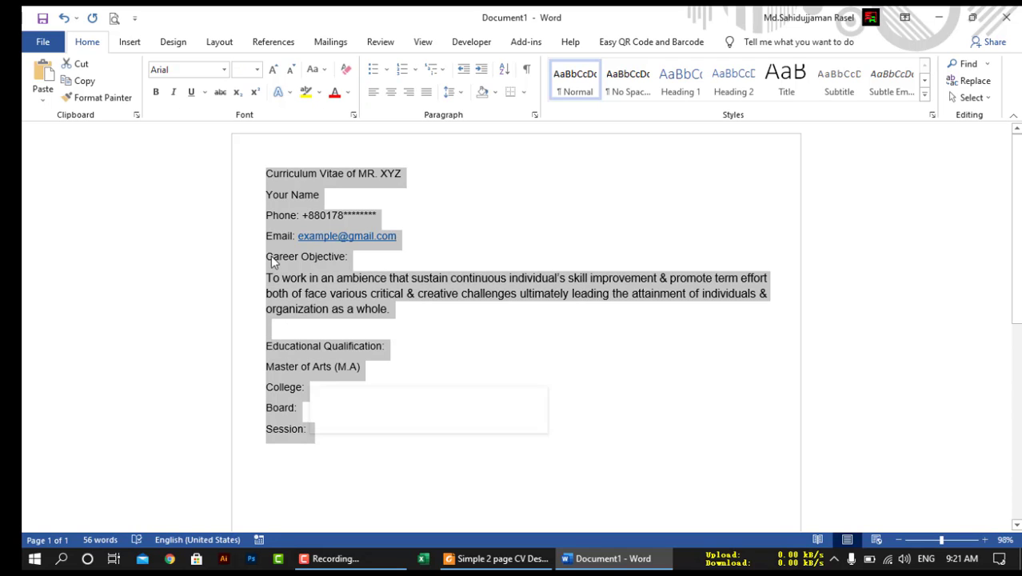
left_click(257, 70)
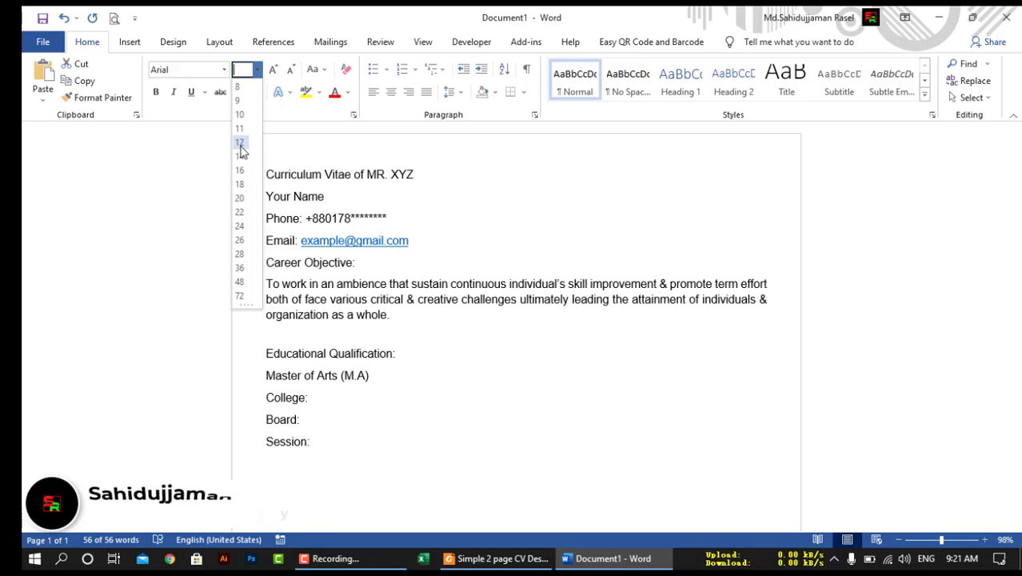
left_click(241, 147)
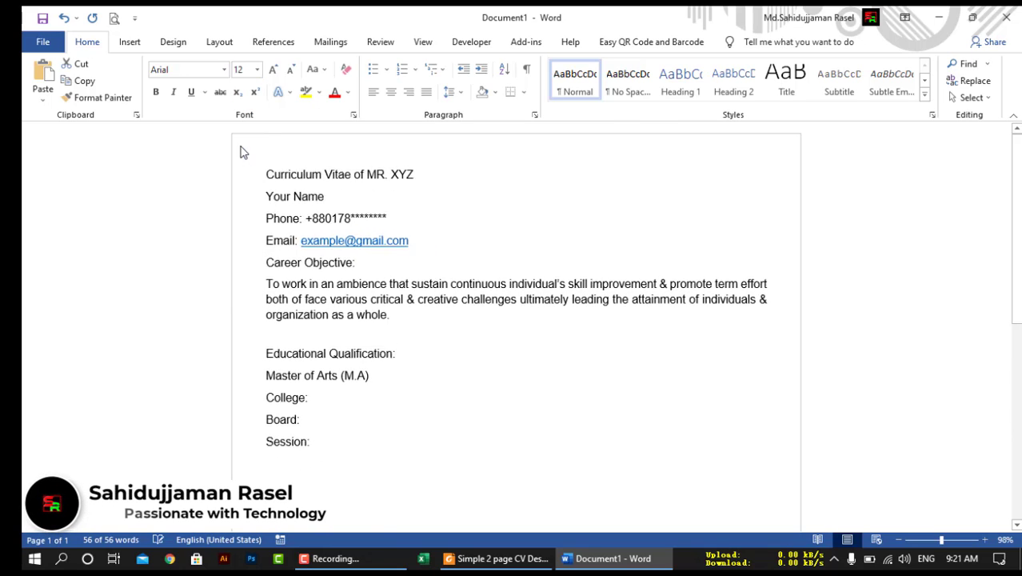
left_click(337, 455)
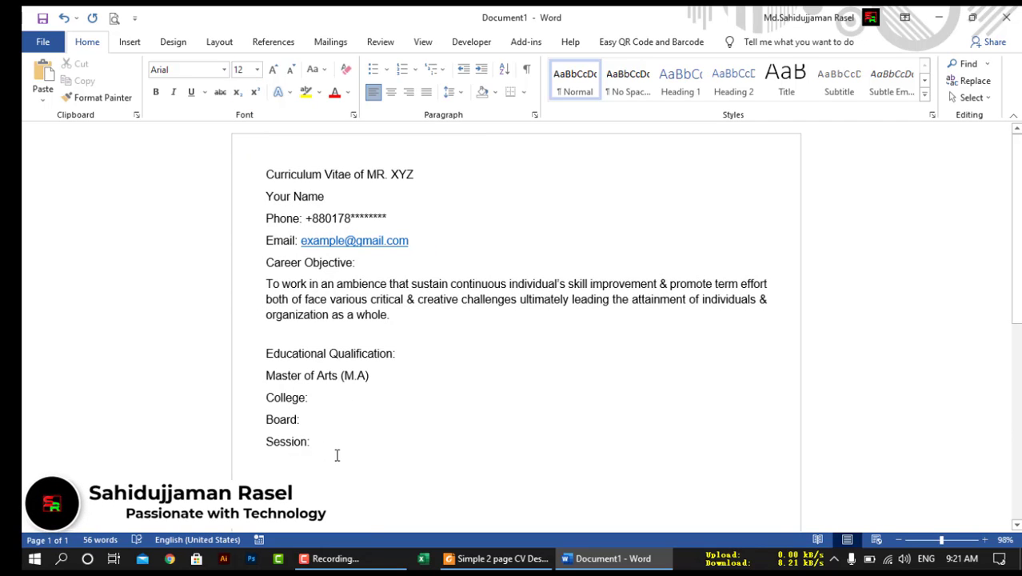
Step: Select the Master of Arts (M.A) line
key("Up")
key("Up")
key("Up")
key("End")
left_click_drag(269, 376, 370, 376)
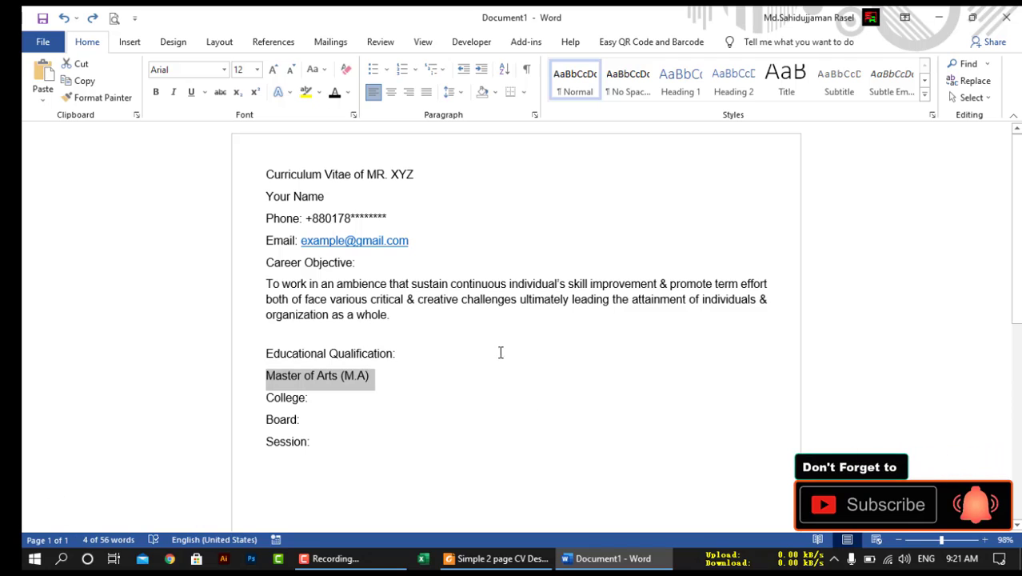
Step: Style the Master of Arts (M.A) line as Heading 1 with an arrow bullet and underline
left_click(387, 73)
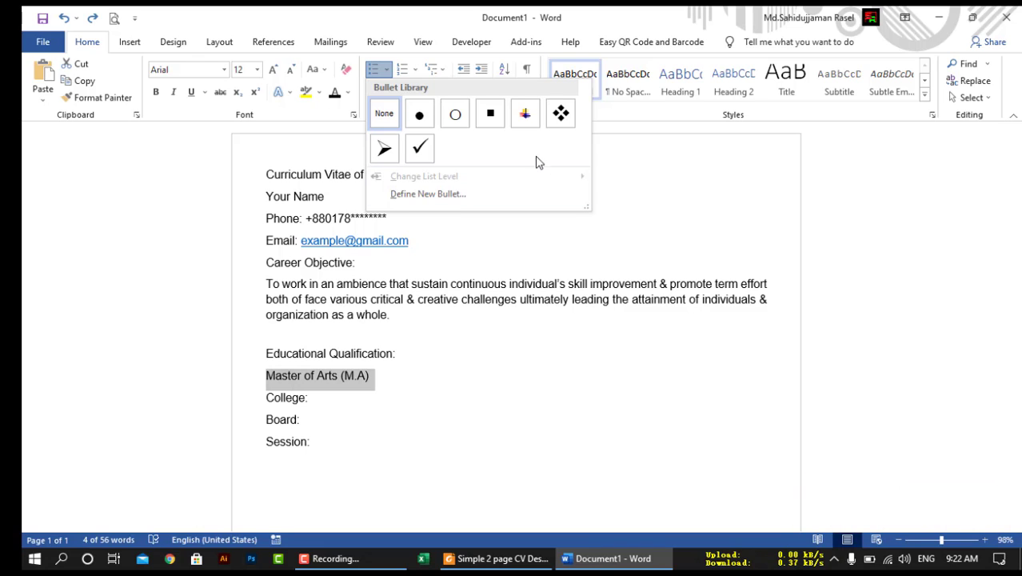
left_click(743, 246)
left_click(463, 482)
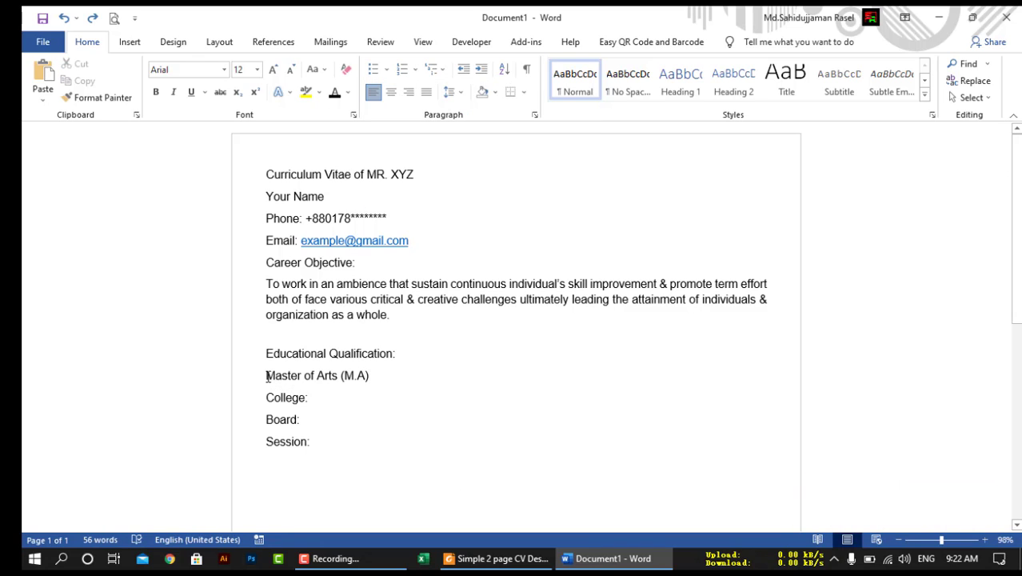
left_click_drag(267, 376, 374, 377)
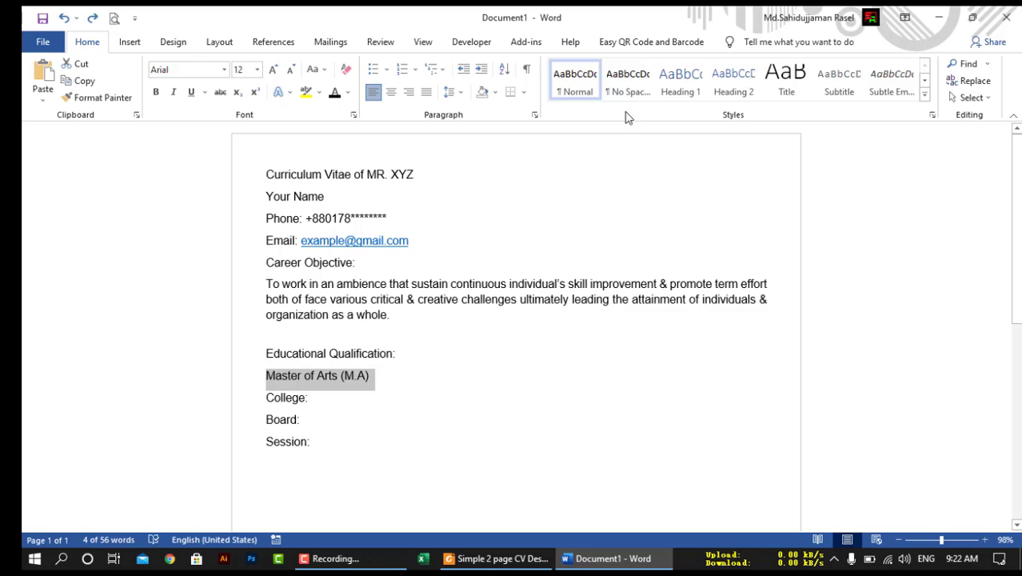
left_click(681, 84)
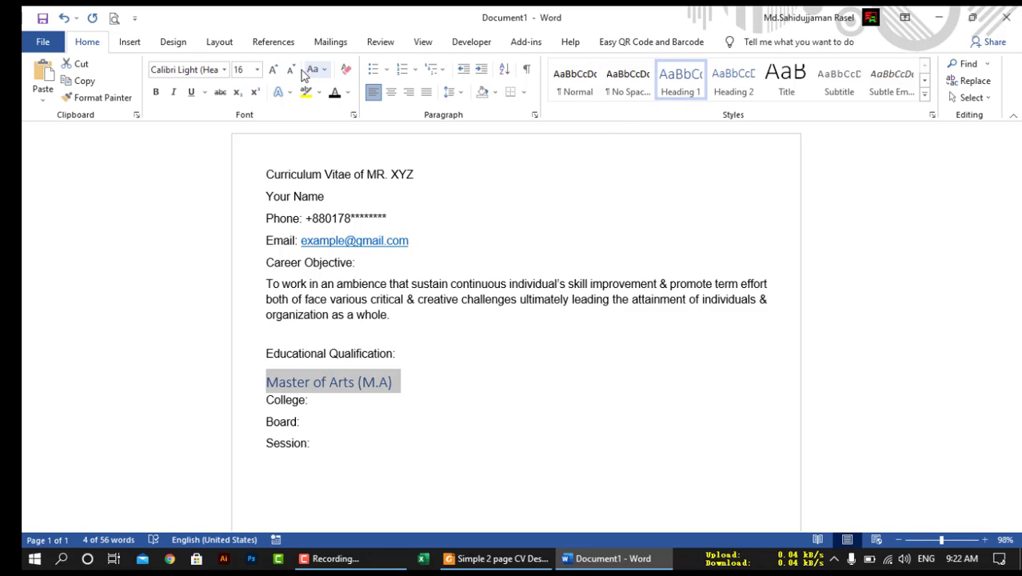
left_click(386, 71)
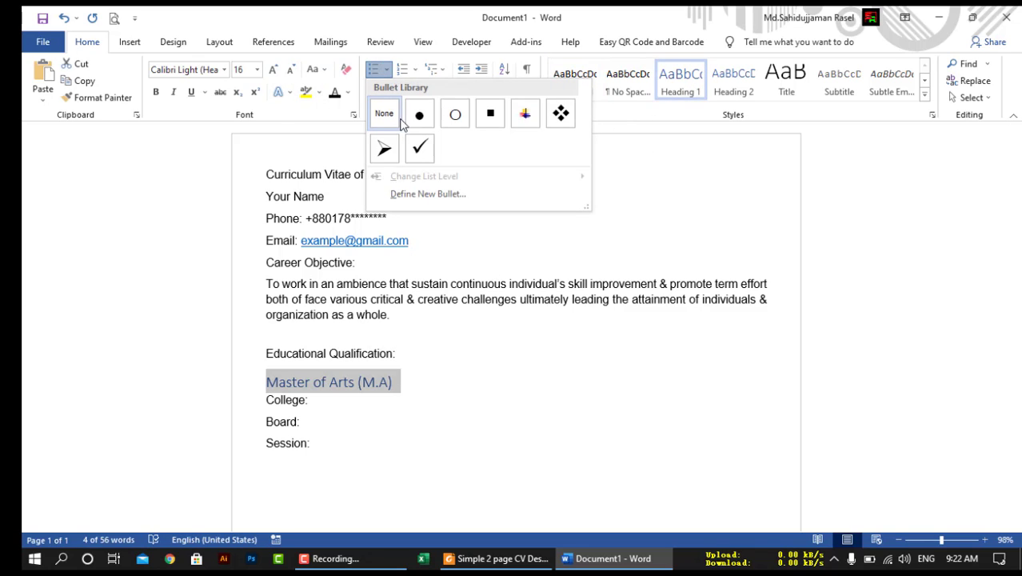
left_click(392, 148)
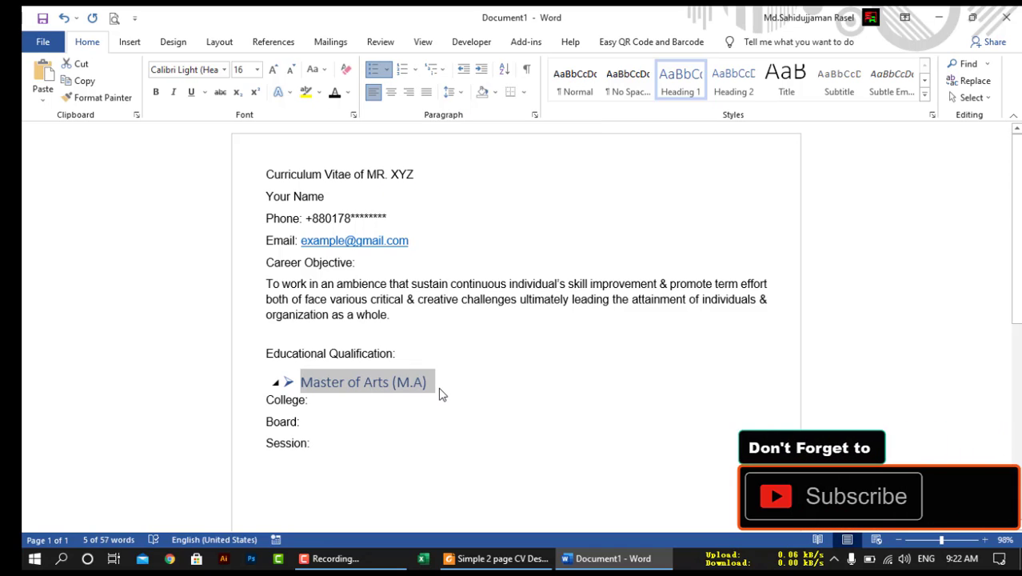
left_click(191, 92)
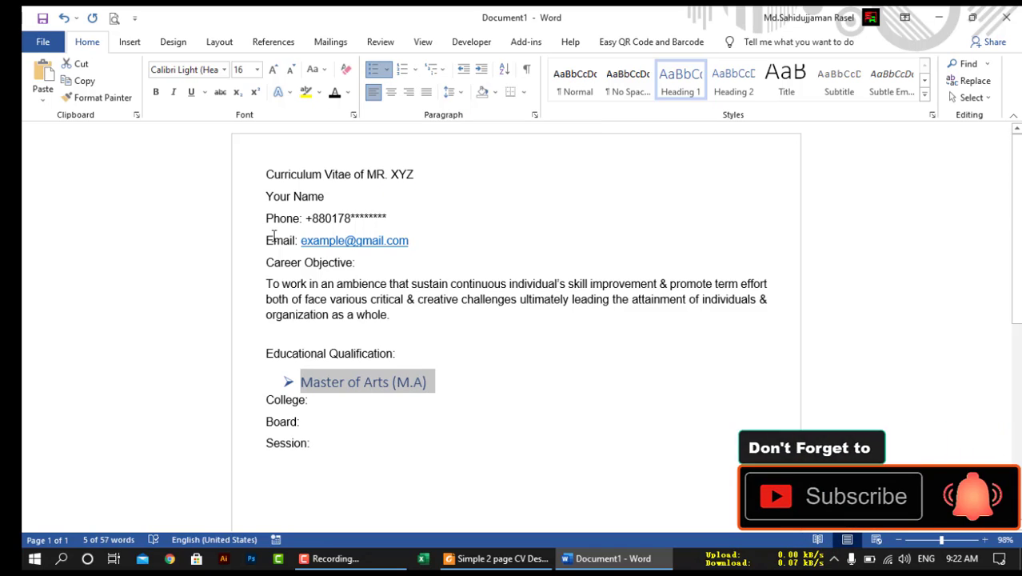
left_click(448, 386)
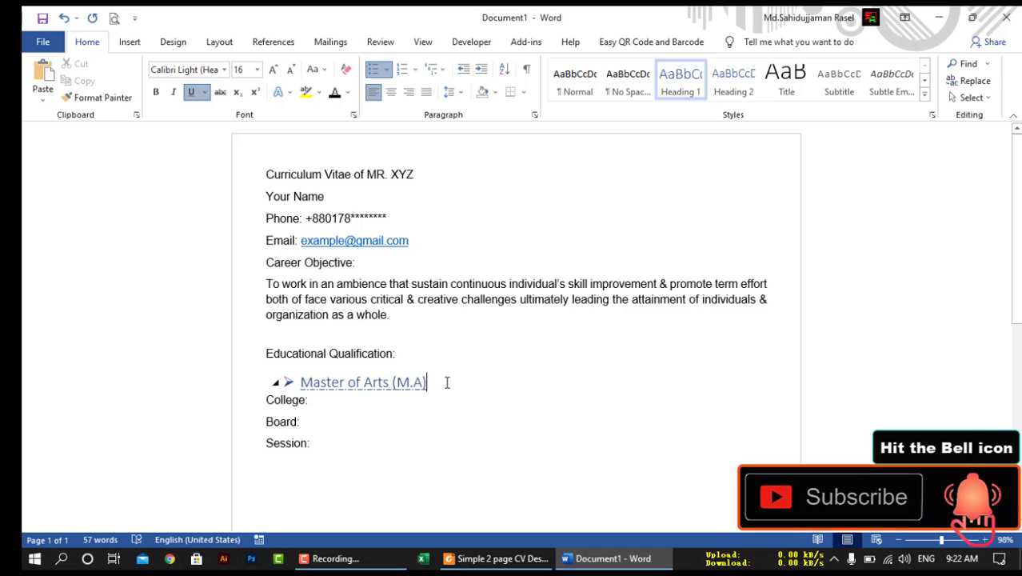
left_click(326, 445)
Step: Insert tab gaps before the colons in the College and Board lines
left_click(305, 405)
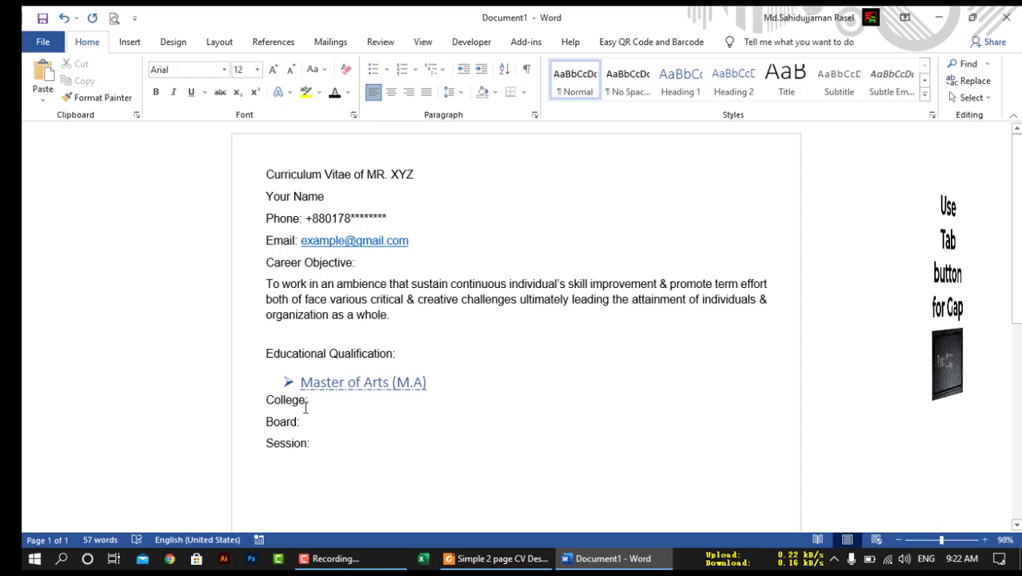
key("Tab")
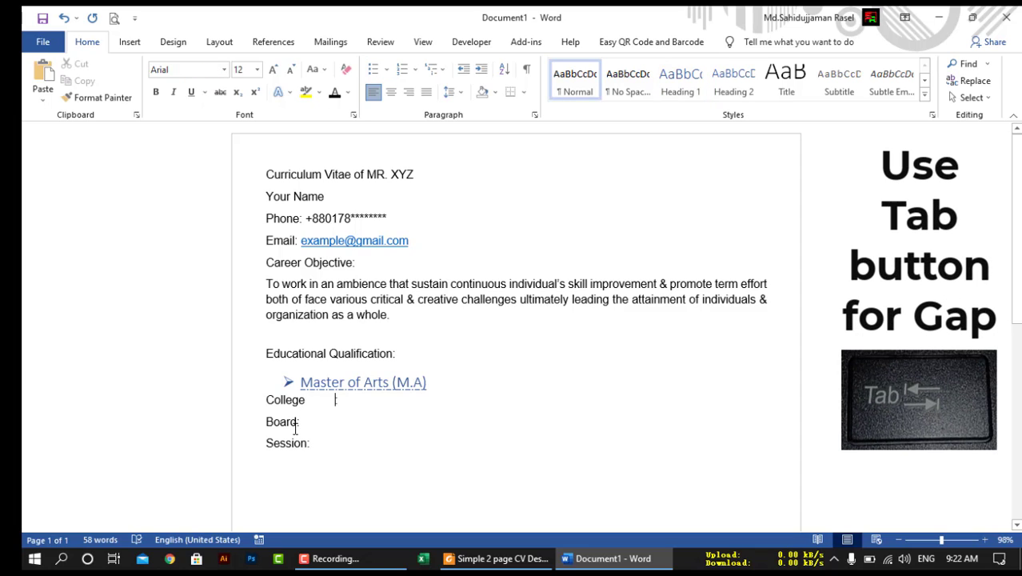
left_click(295, 430)
key("Tab")
Step: Paste three copies of the Master of Arts block through Session below it
scroll(380, 449, "down", 1)
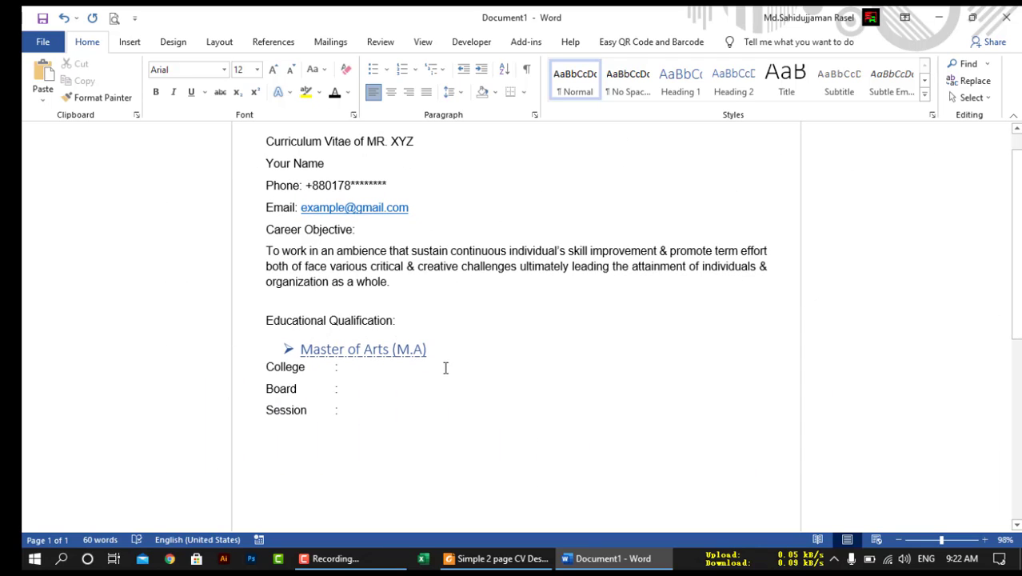
scroll(419, 395, "down", 2)
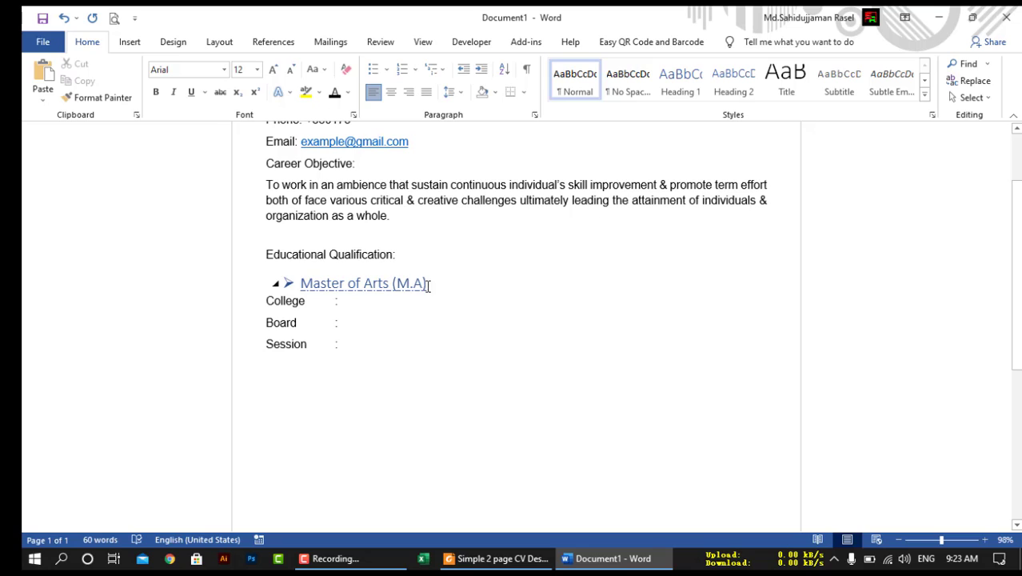
left_click_drag(300, 283, 349, 365)
key("ctrl+c")
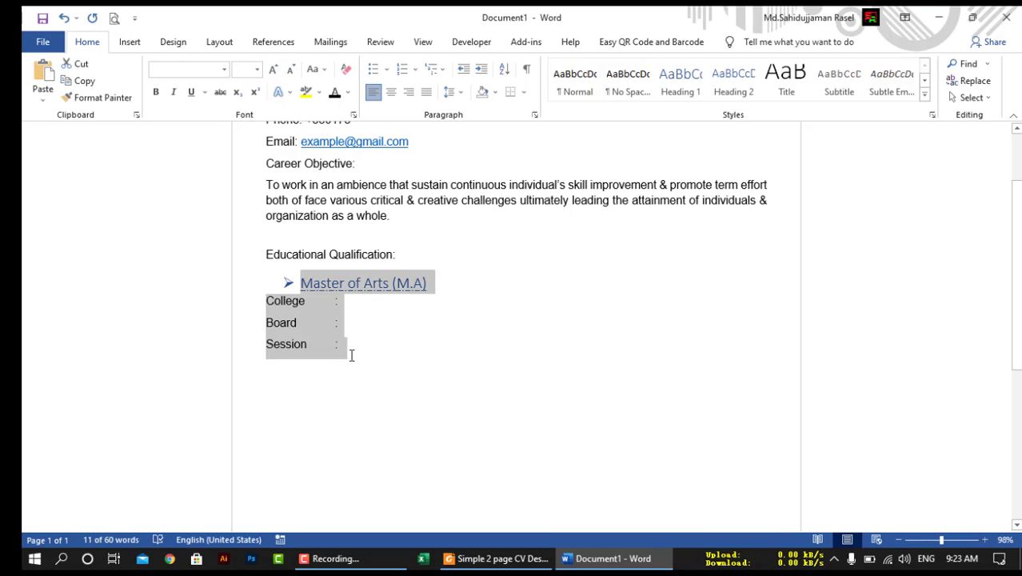
left_click(351, 354)
key("Return")
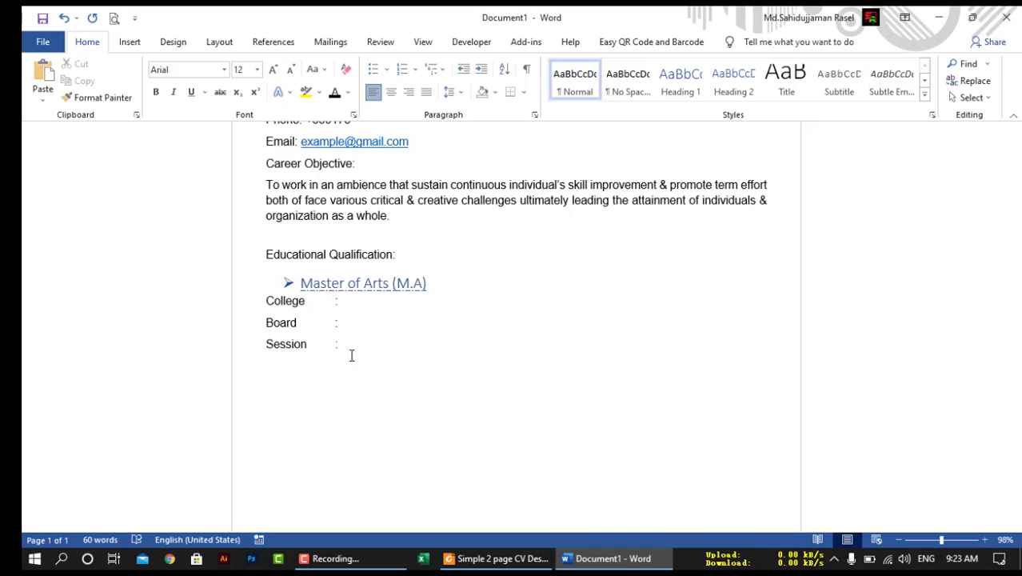
key("ctrl+v")
scroll(423, 356, "down", 2)
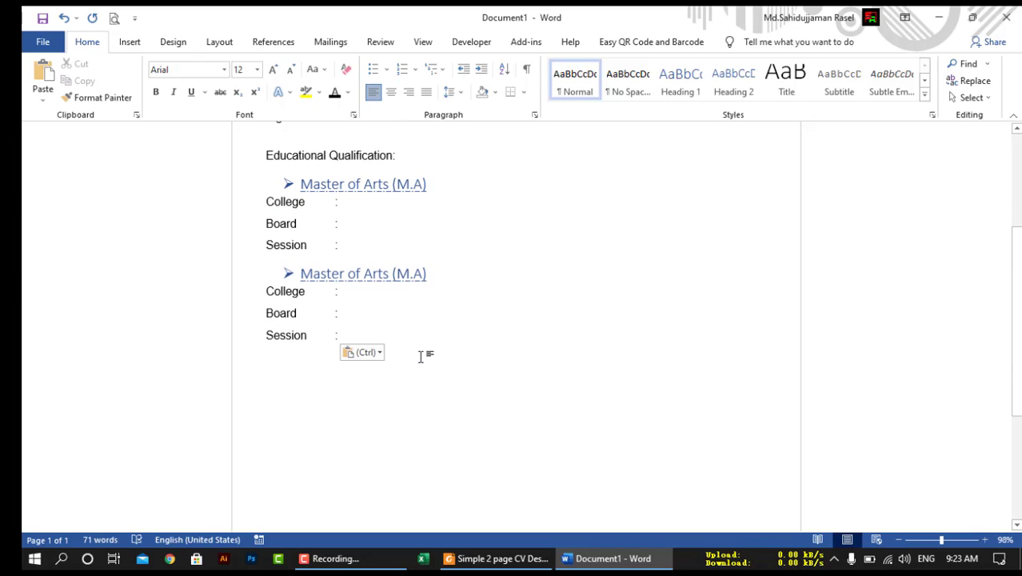
key("ctrl+v")
key("ctrl+v")
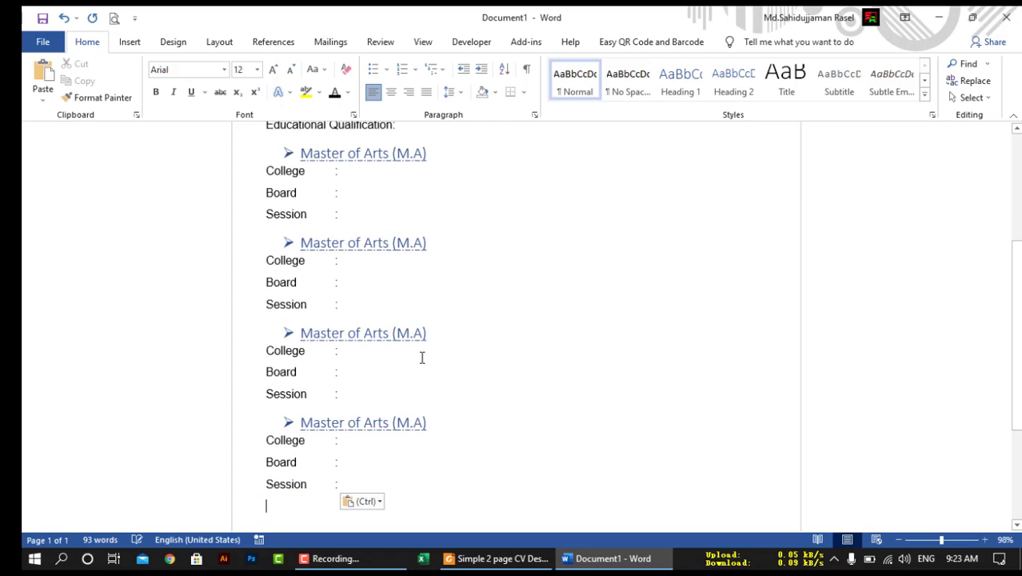
scroll(422, 357, "up", 3)
left_click(372, 375)
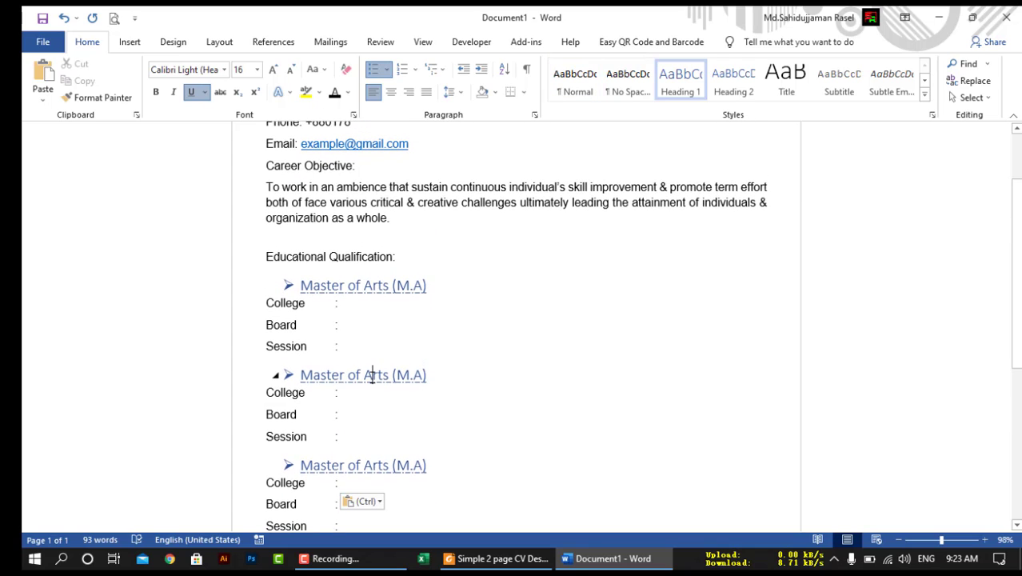
Step: Rename the second heading to Bachelor of Arts (B.A)
left_click_drag(303, 373, 344, 379)
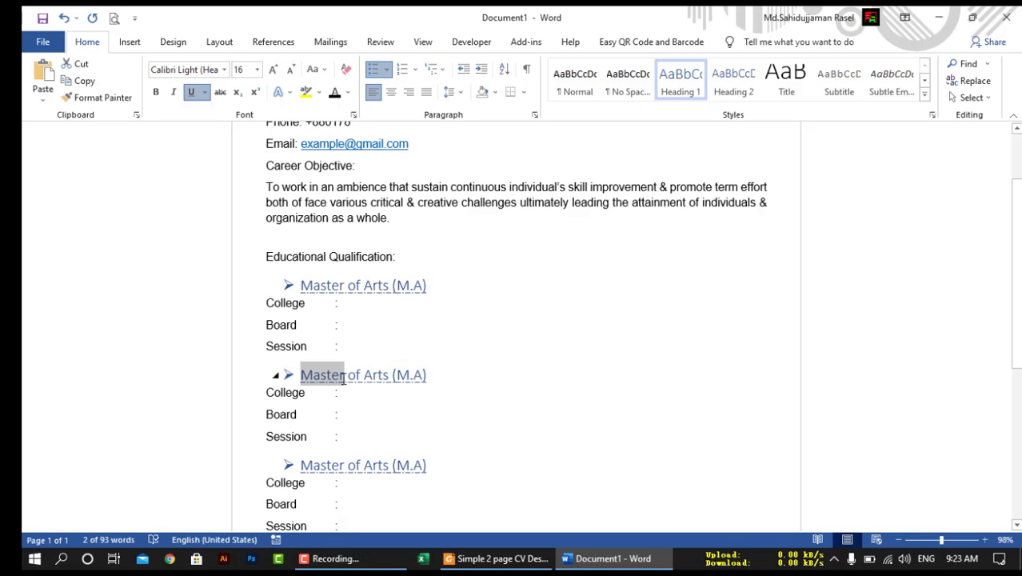
type("Bachel")
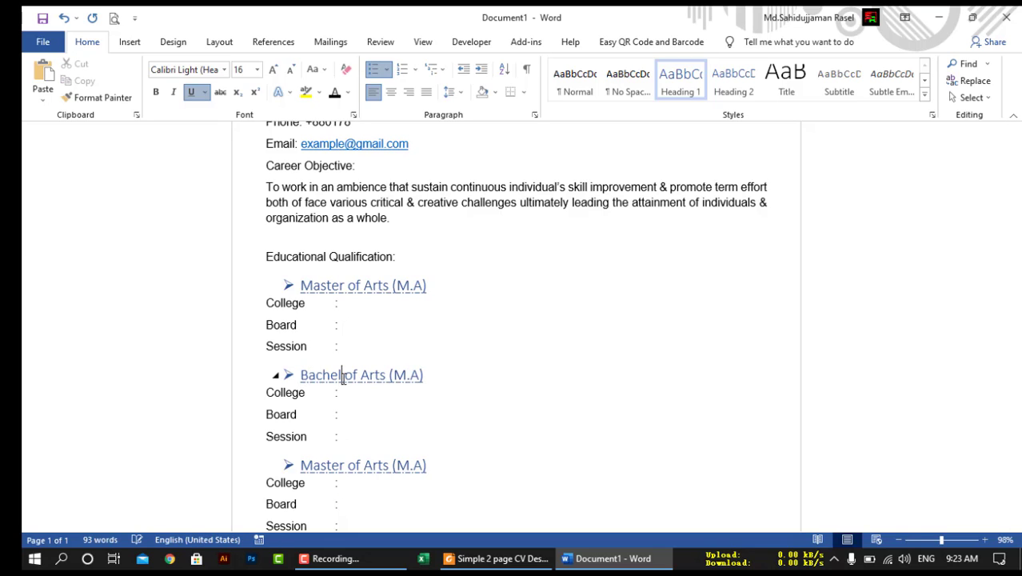
type("or")
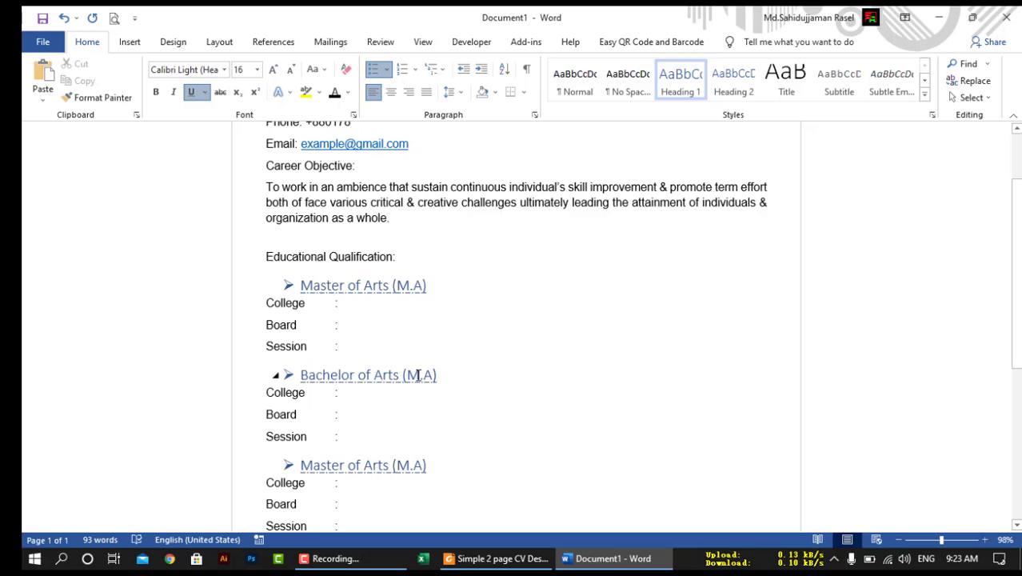
left_click(418, 374)
key("BackSpace")
type("B")
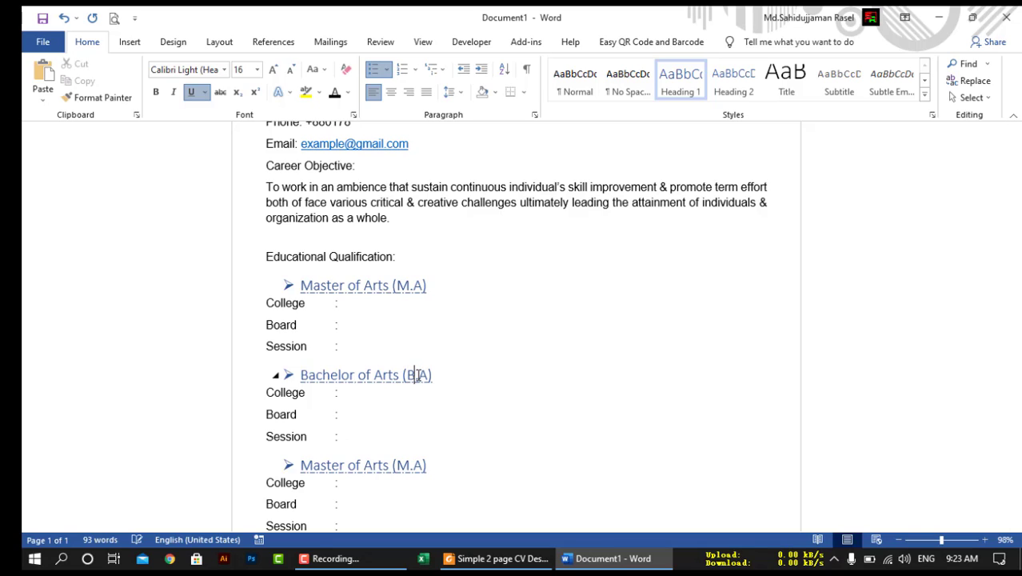
Step: Rename the third heading to H.S.C and the fourth to SSC
scroll(328, 468, "down", 2)
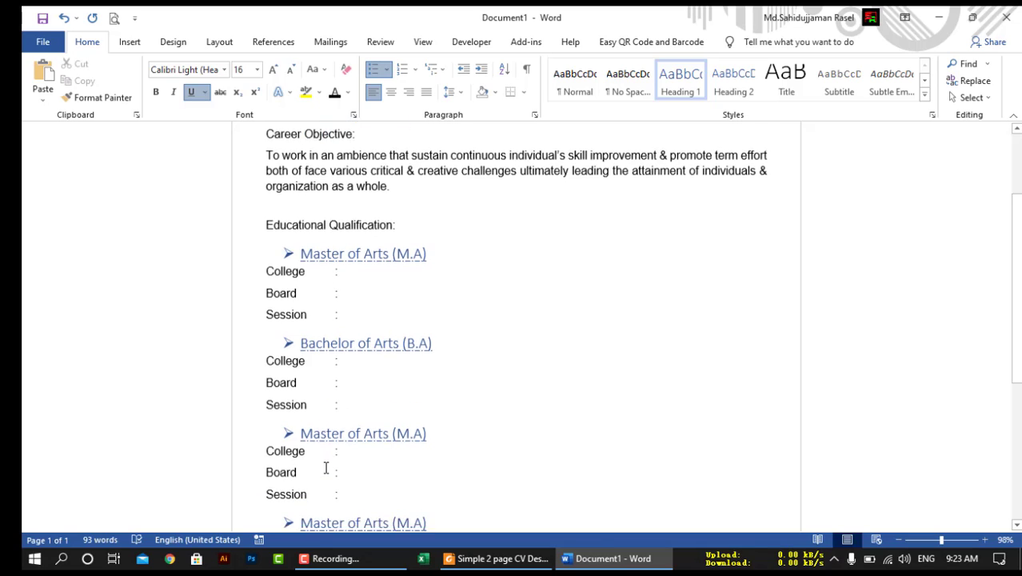
scroll(347, 456, "down", 1)
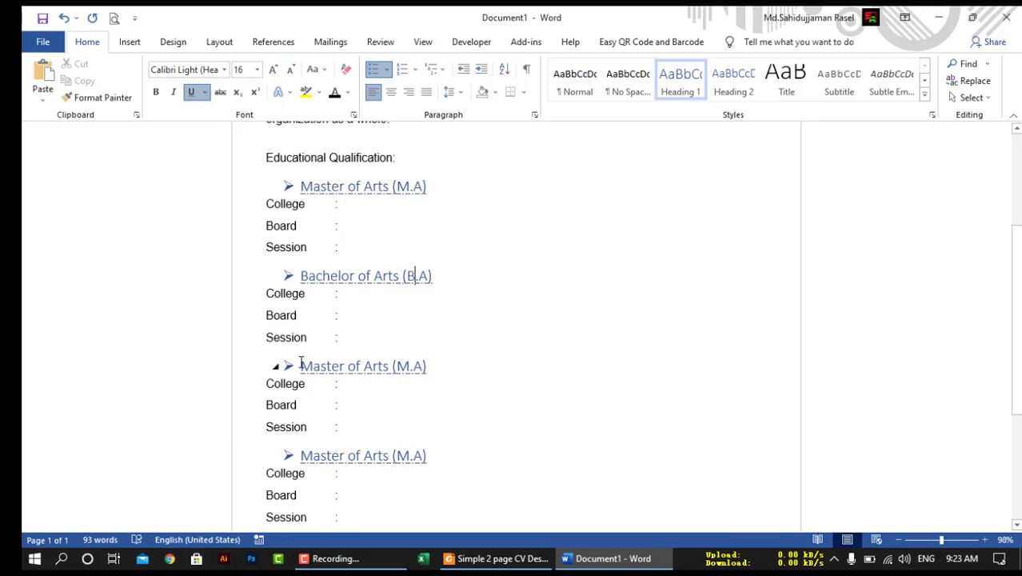
mouse_move(318, 361)
left_mouse_down()
mouse_move(422, 366)
mouse_move(301, 362)
left_mouse_up()
left_click(429, 368)
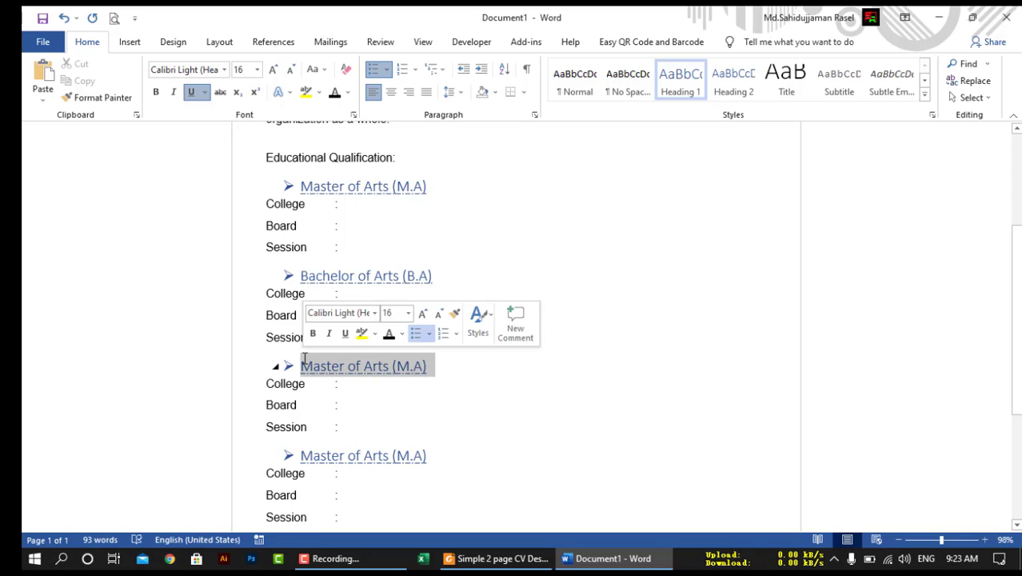
key("BackSpace")
type("H")
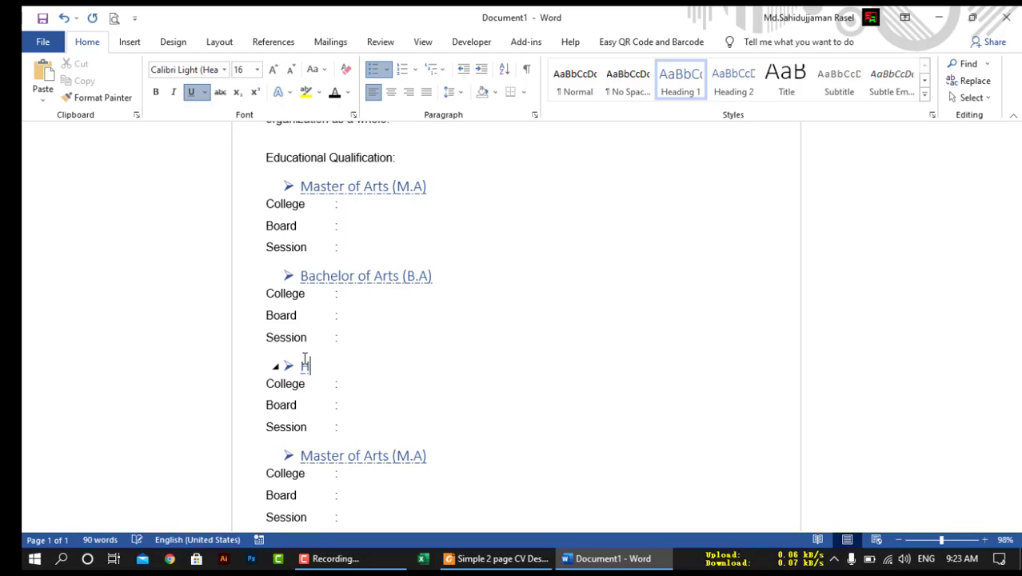
type(".S.C")
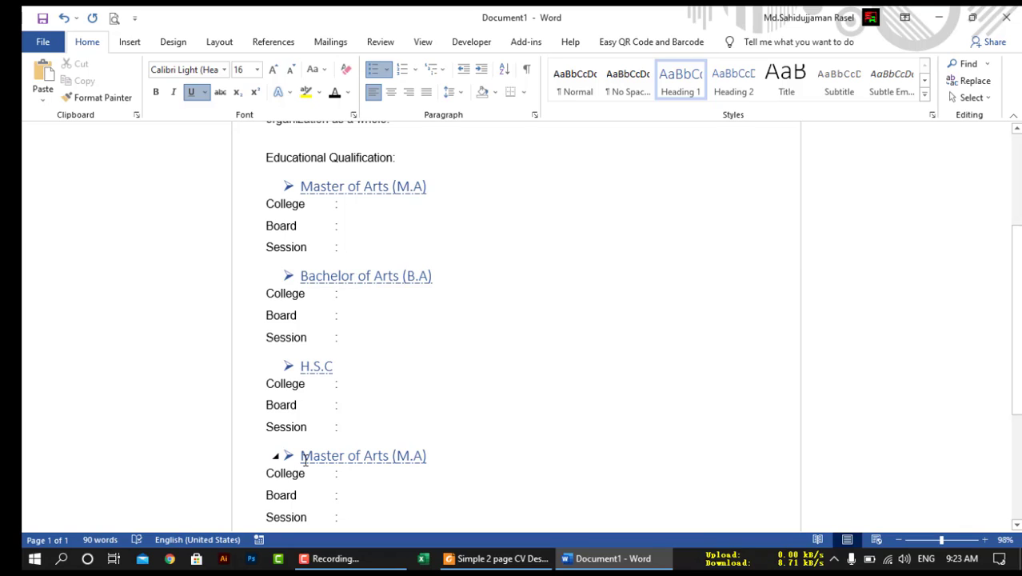
left_click_drag(300, 456, 438, 464)
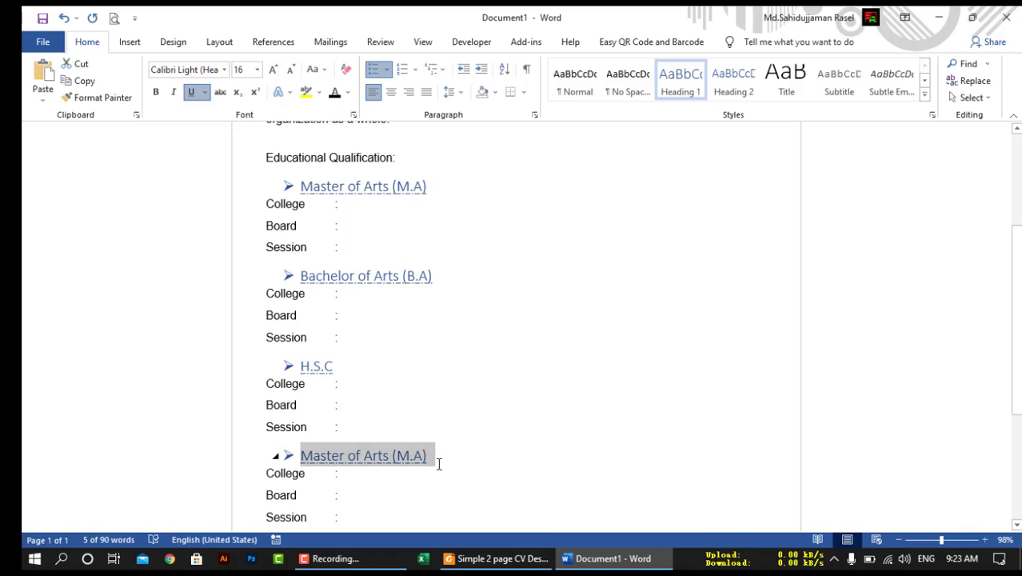
type("SSC")
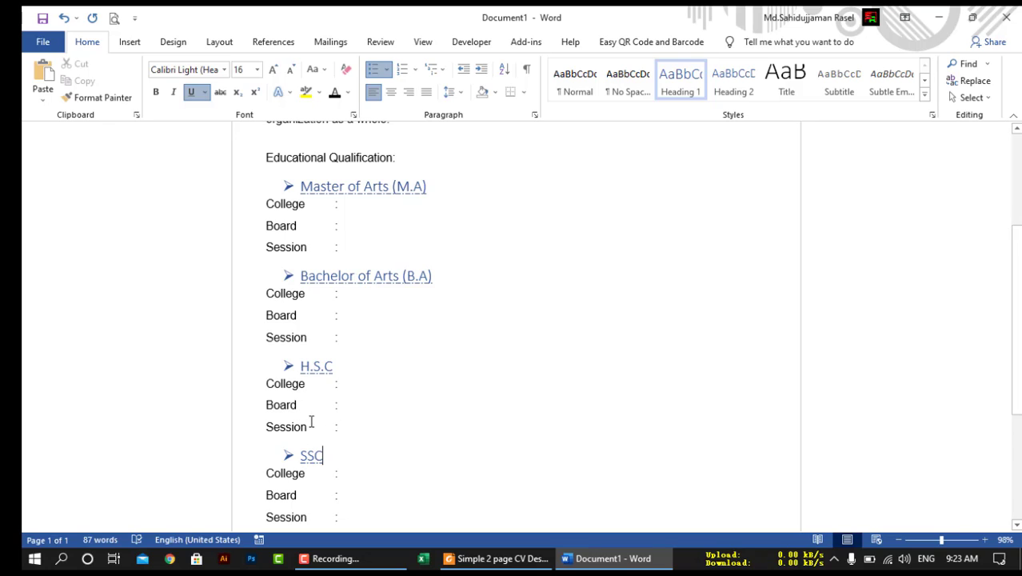
left_click(266, 428)
double_click(266, 428)
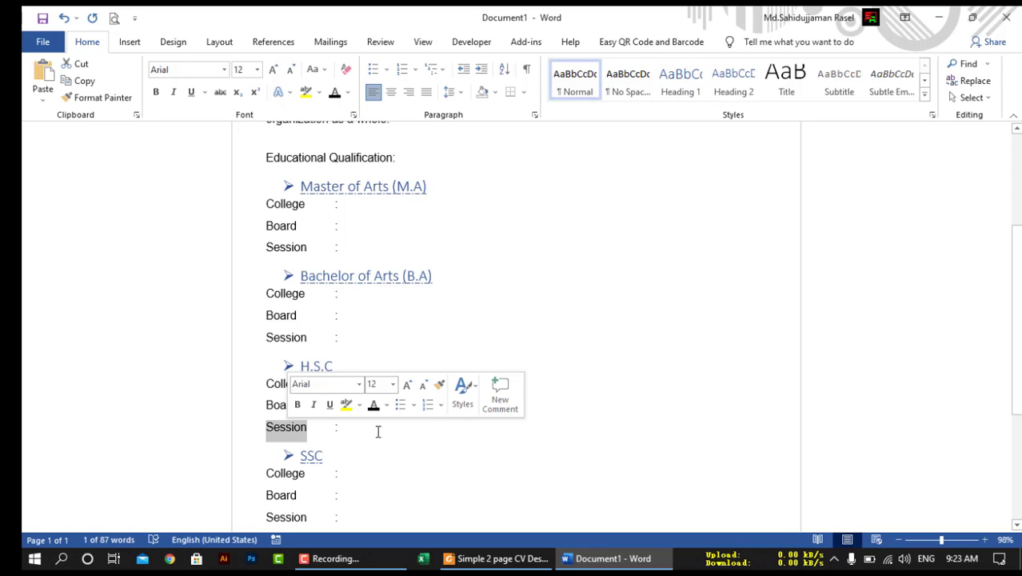
type("G")
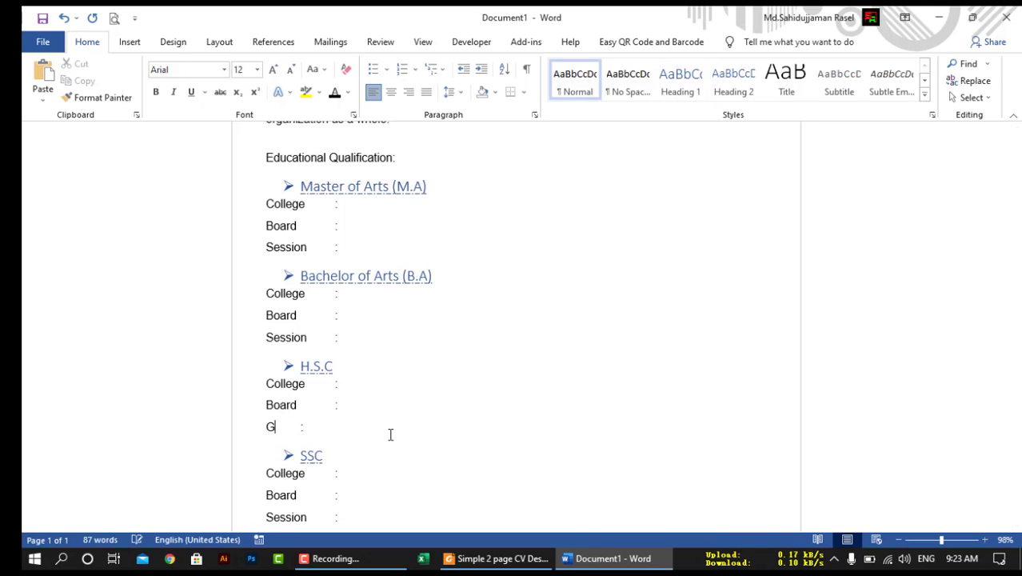
type(".")
key("BackSpace")
type("PA")
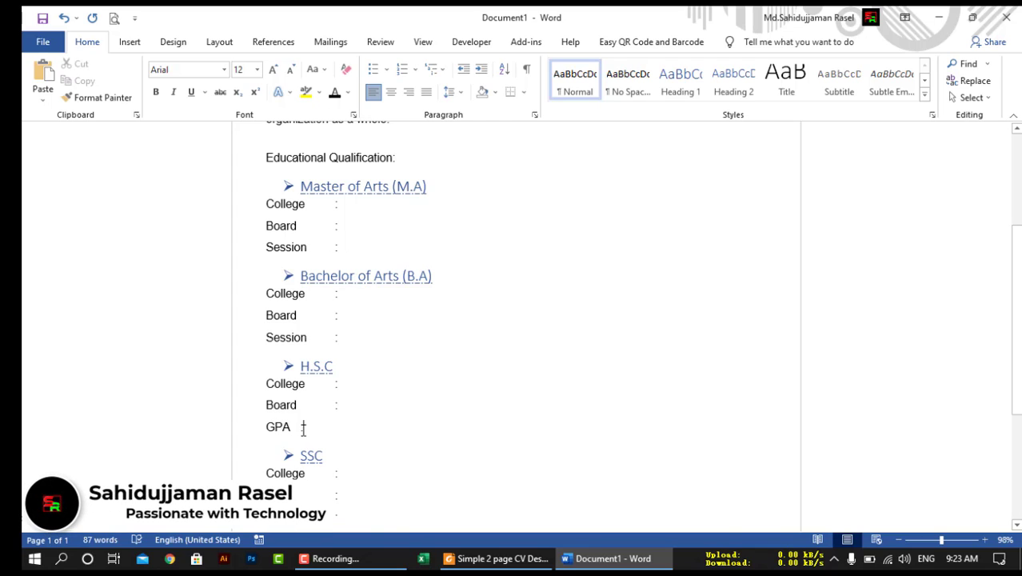
key("Tab")
type(":")
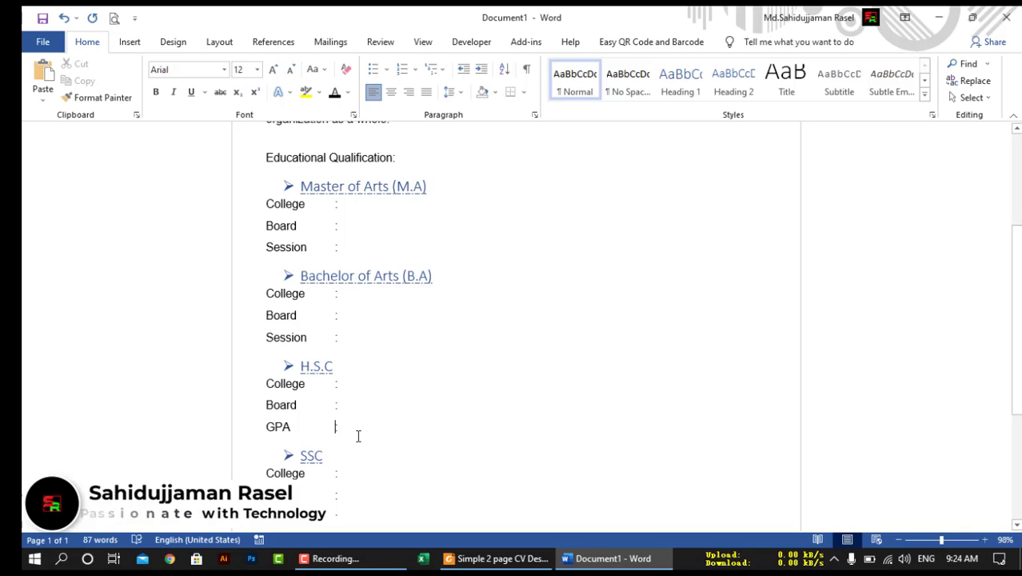
key("Return")
type("Exam Yer")
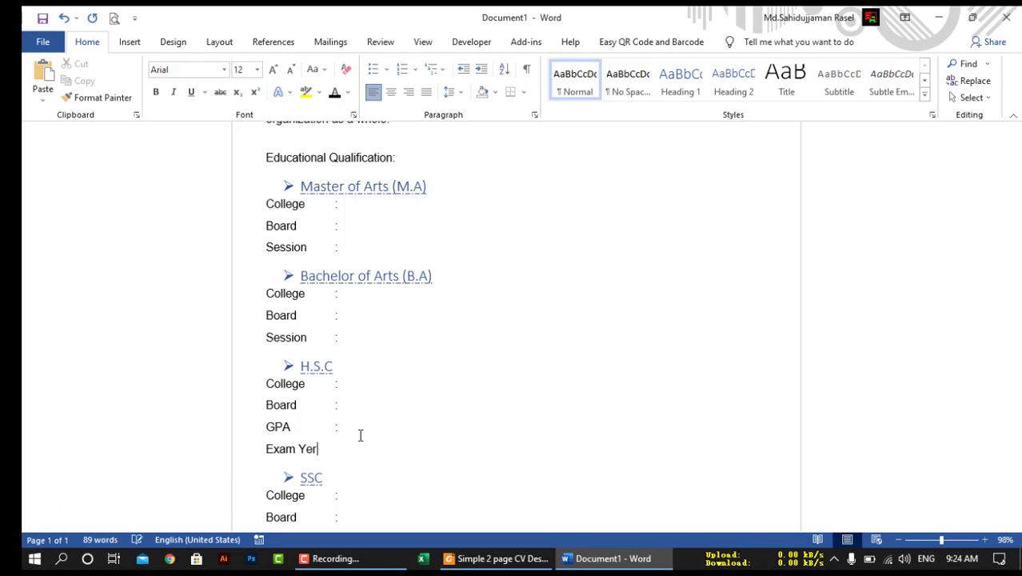
key("BackSpace")
type("ar :")
scroll(360, 434, "down", 3)
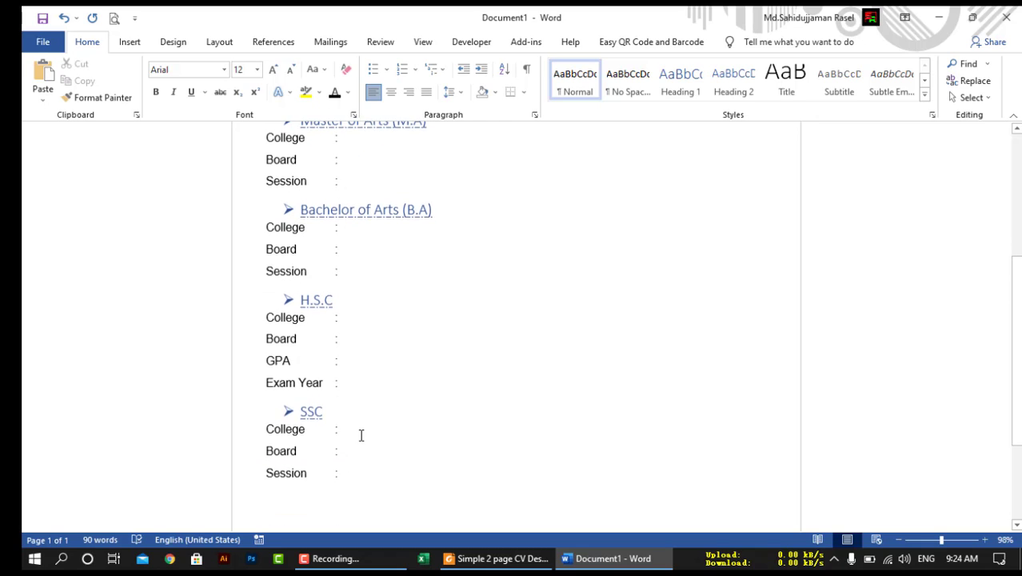
left_click_drag(266, 407, 309, 407)
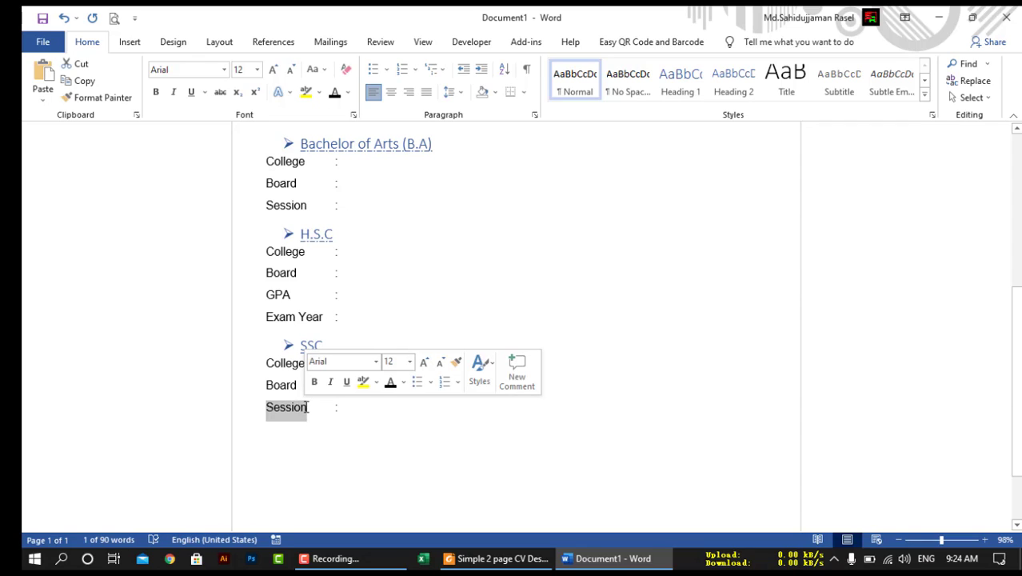
type("Gp")
key("BackSpace")
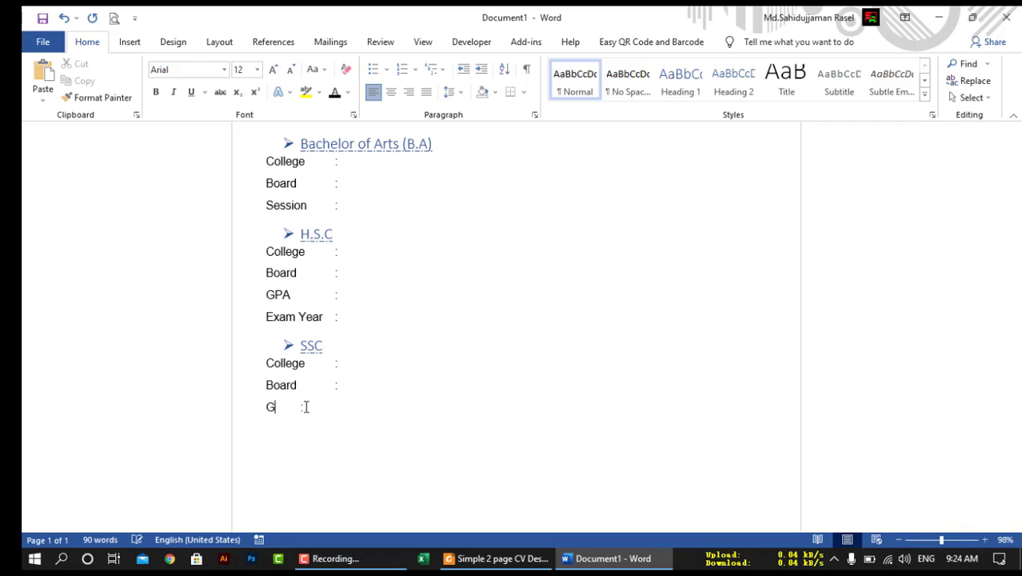
type("Pa")
key("Num_Lock")
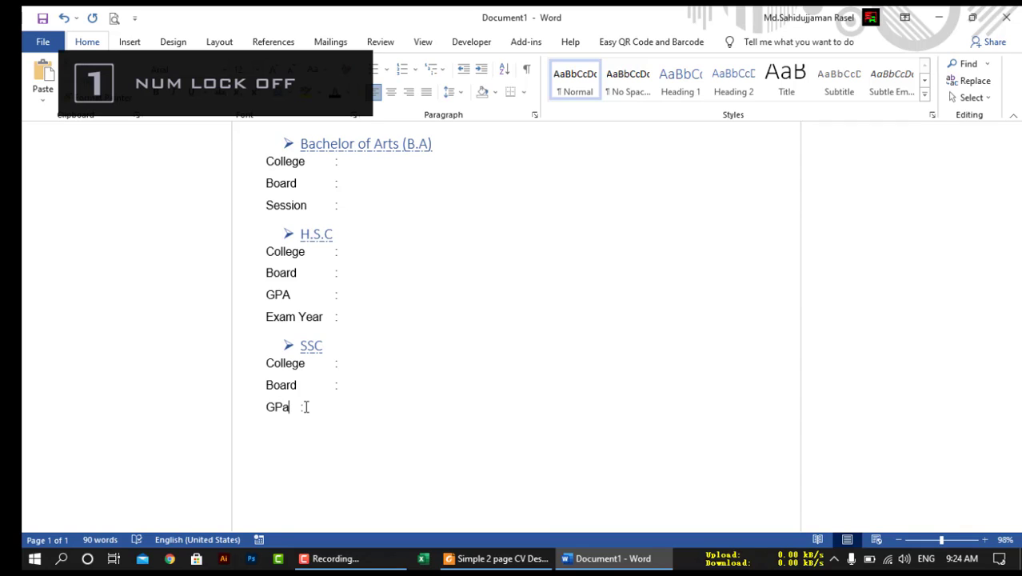
key("Num_Lock")
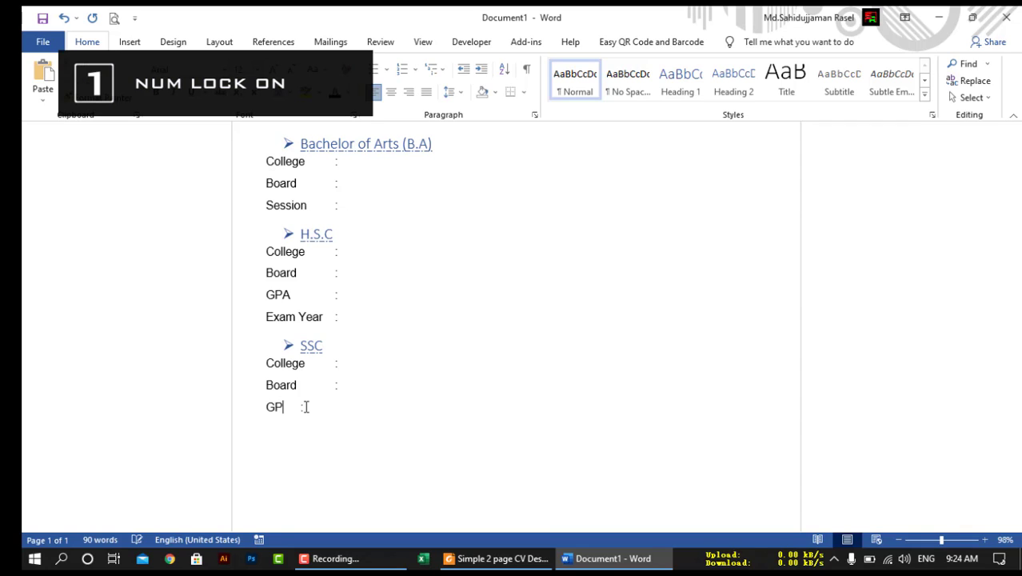
type("A")
type("Exam Year")
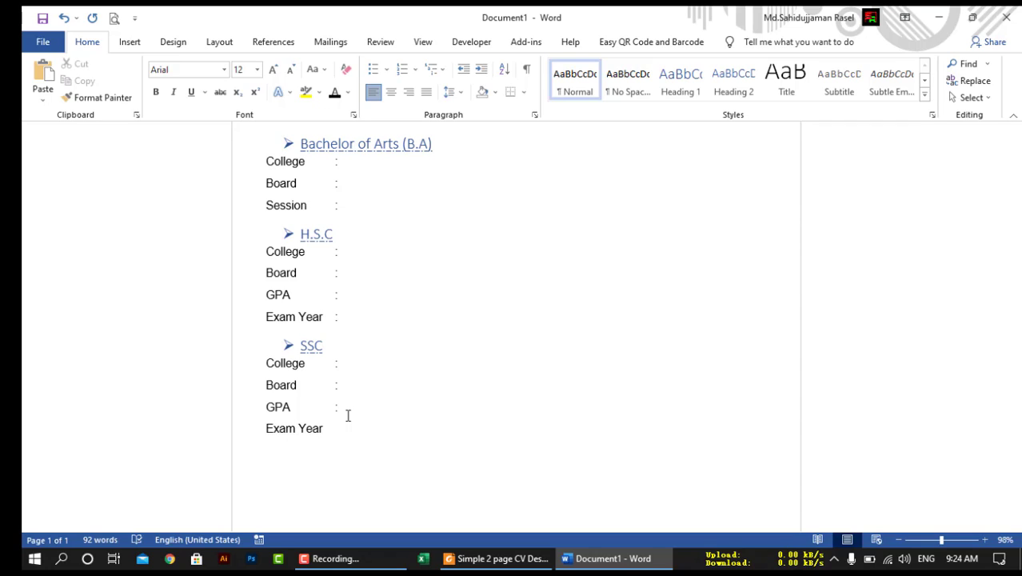
type(":")
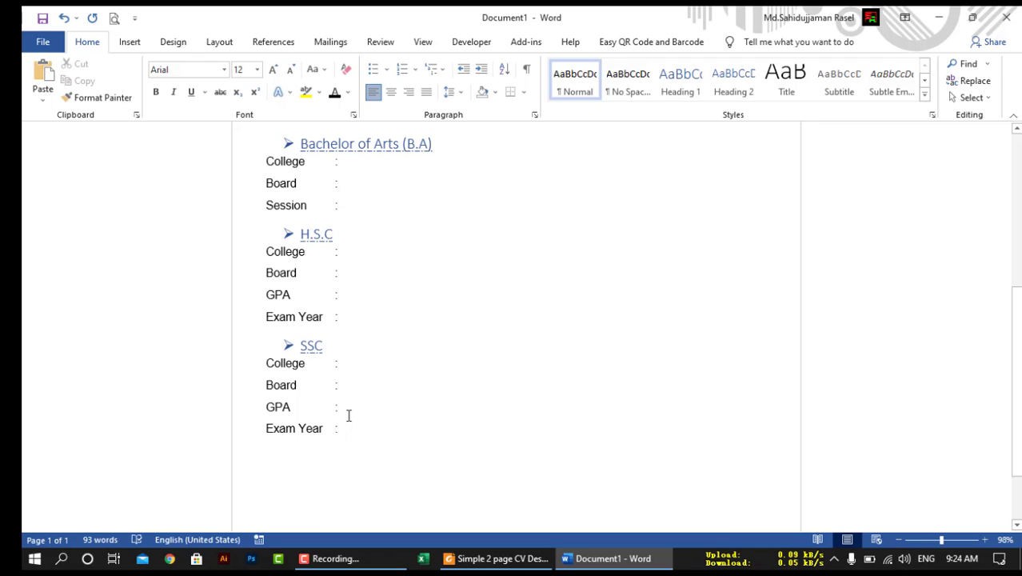
scroll(348, 415, "up", 3)
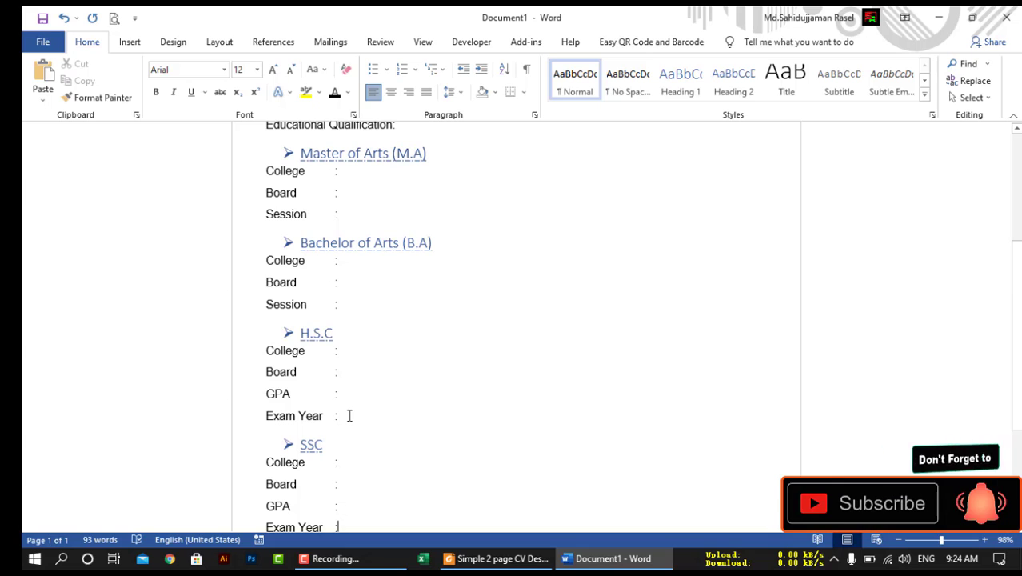
scroll(348, 415, "up", 3)
scroll(348, 415, "down", 2)
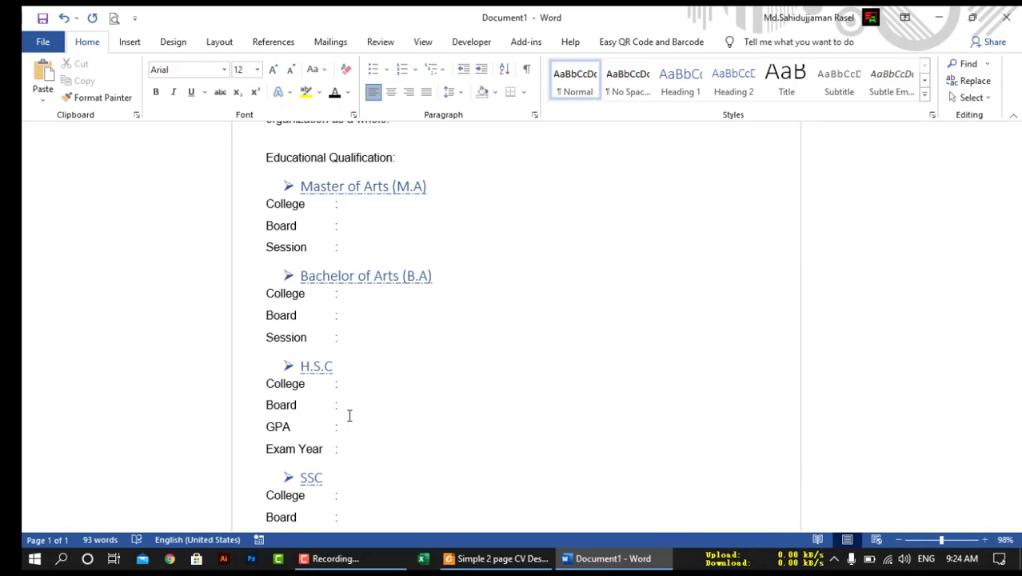
scroll(385, 397, "up", 5)
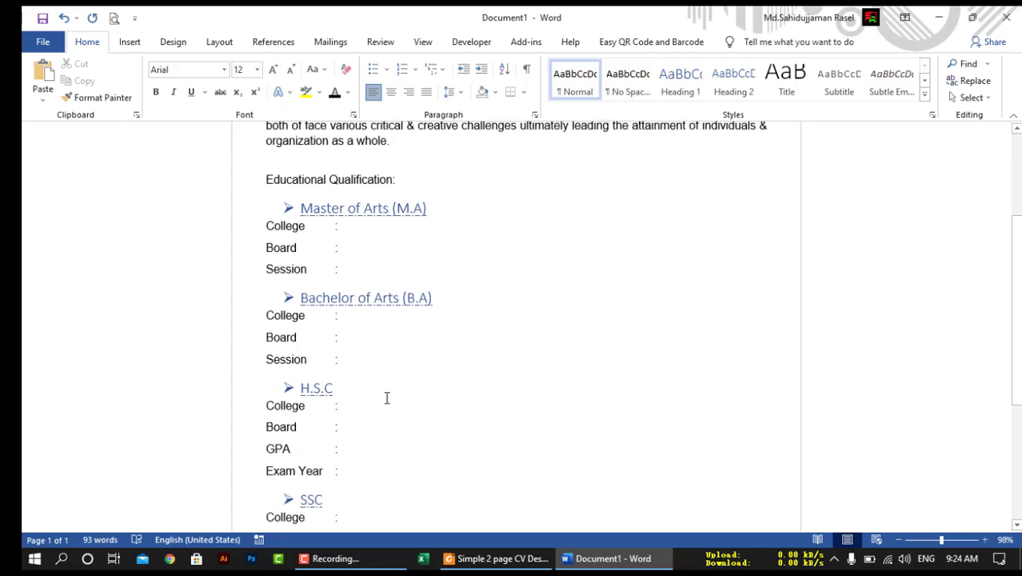
Step: Select the 'Educational Qualification:' heading text
left_click_drag(288, 353, 399, 358)
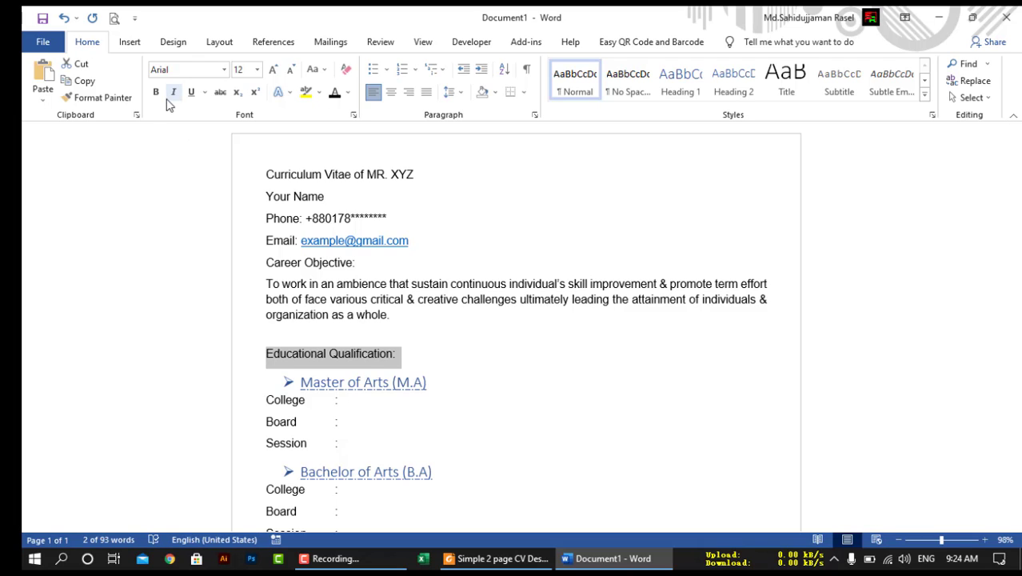
scroll(640, 412, "down", 3)
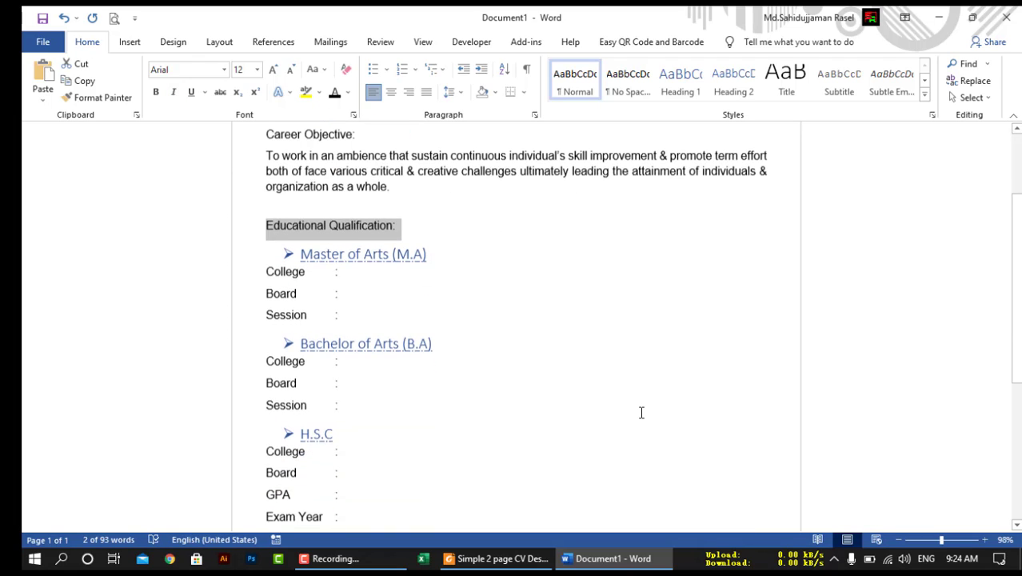
scroll(701, 418, "up", 1)
Step: Make the CV title line bold, 16 pt, and shaded light grey
key("ctrl+z")
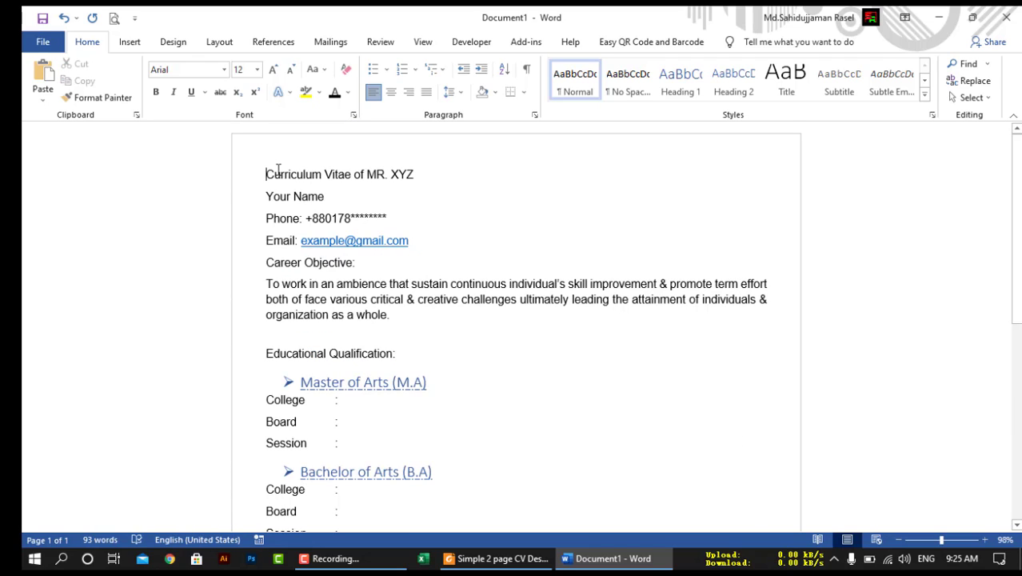
left_click_drag(279, 168, 424, 189)
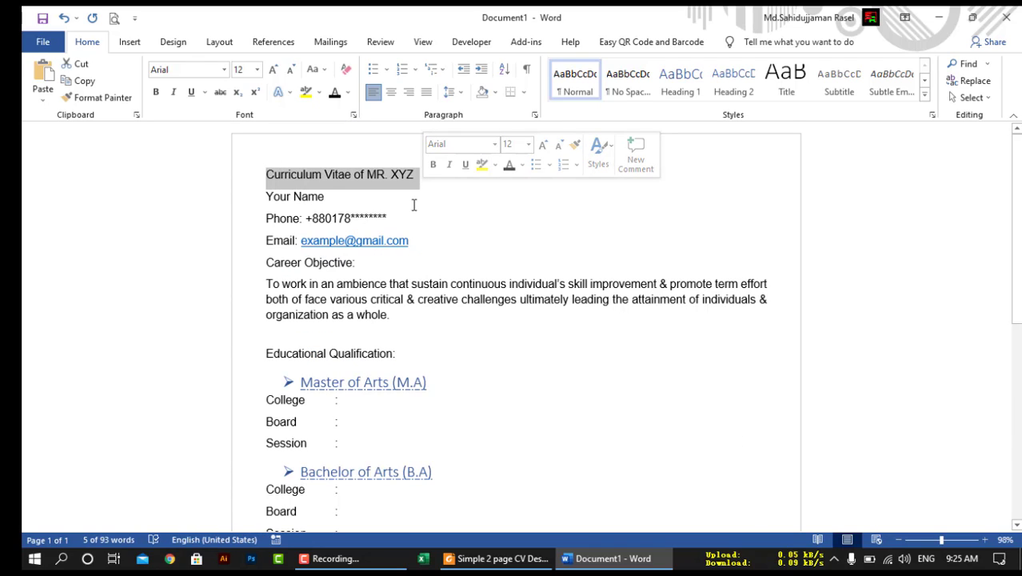
left_click(156, 92)
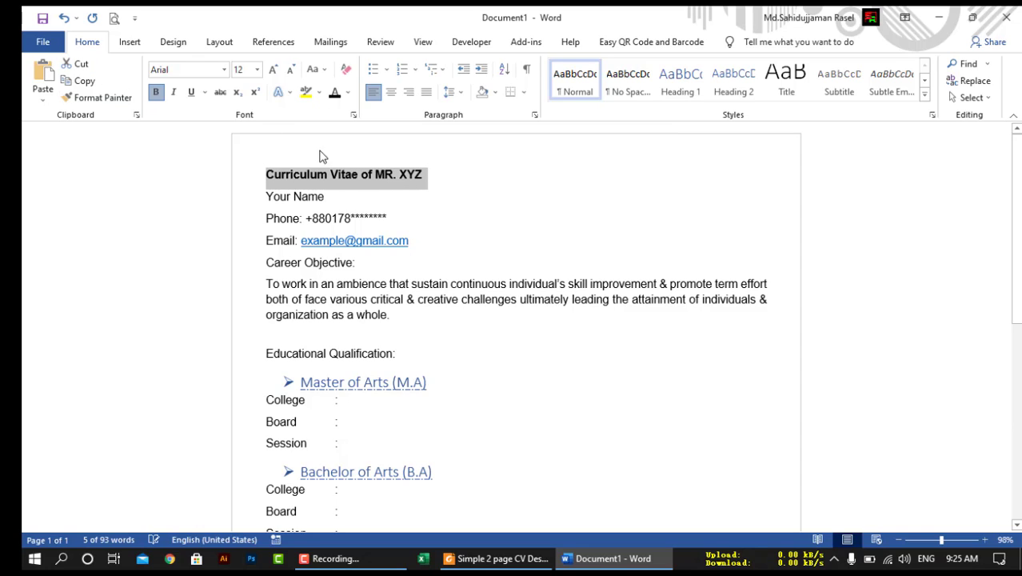
left_click(273, 71)
left_click(273, 71)
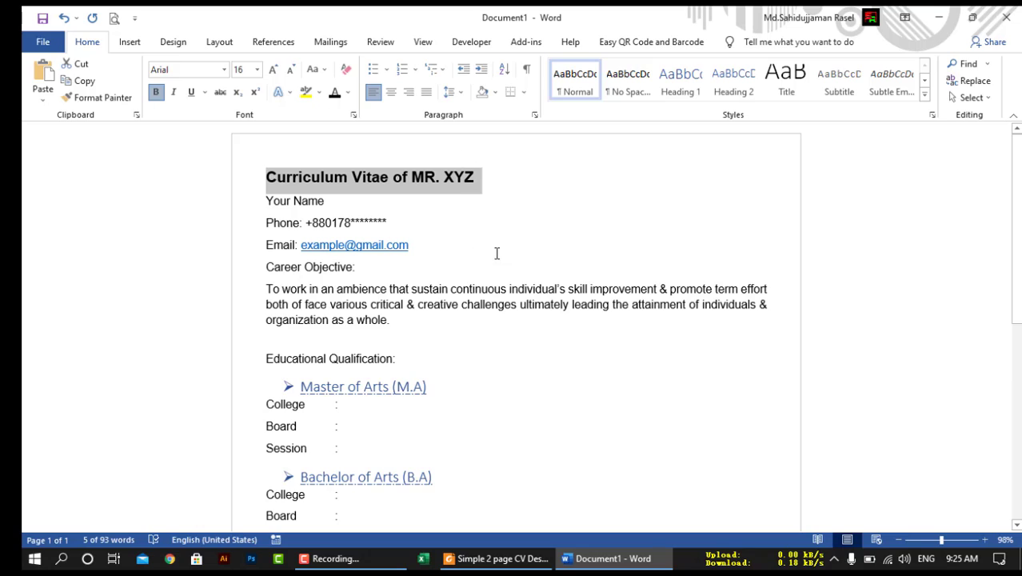
left_click(495, 92)
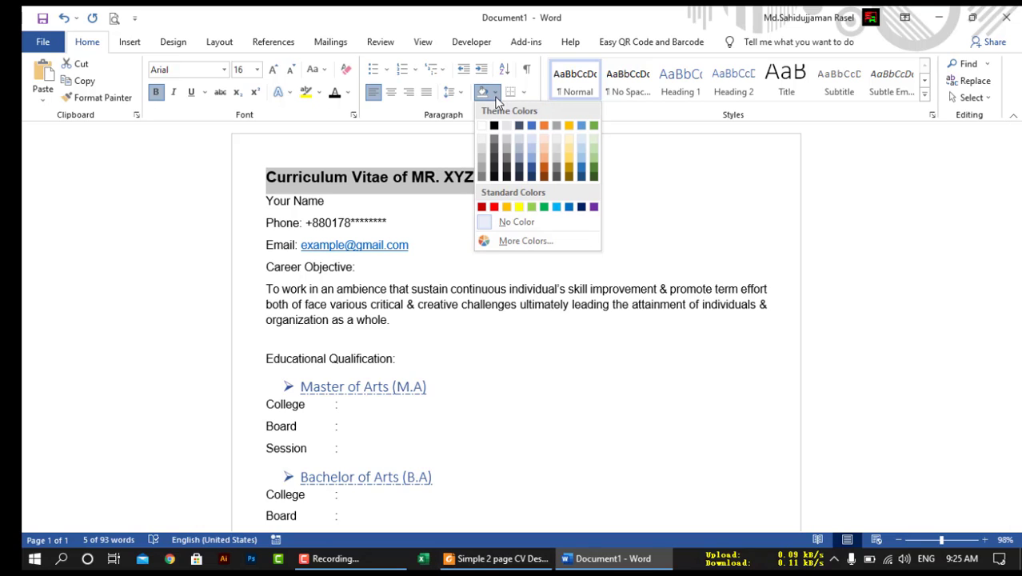
left_click(533, 138)
left_click(267, 201)
Step: Make the 'Career Objective:' heading bold, 16 pt, with a thick underline
scroll(273, 238, "down", 1)
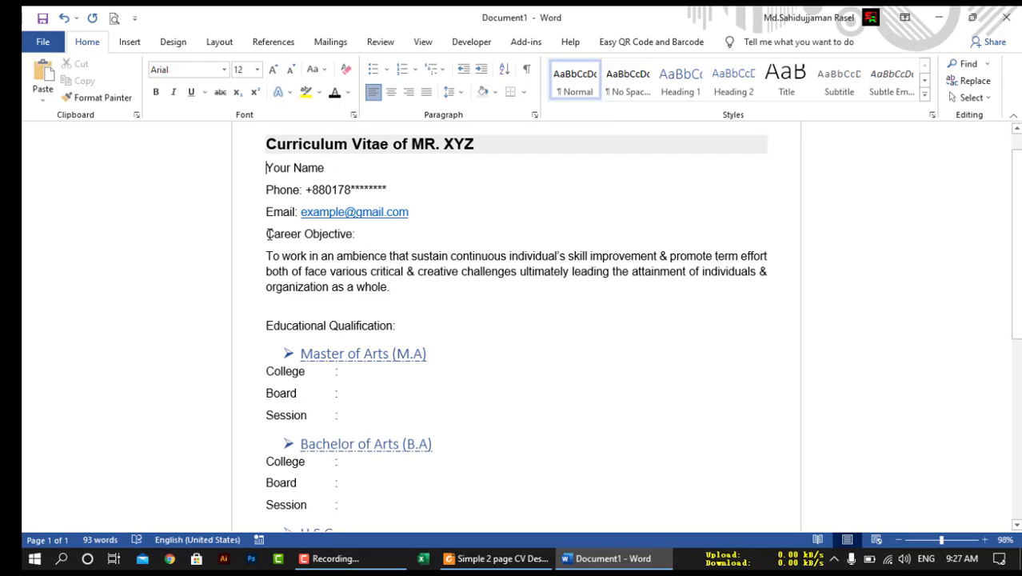
left_click_drag(267, 234, 356, 234)
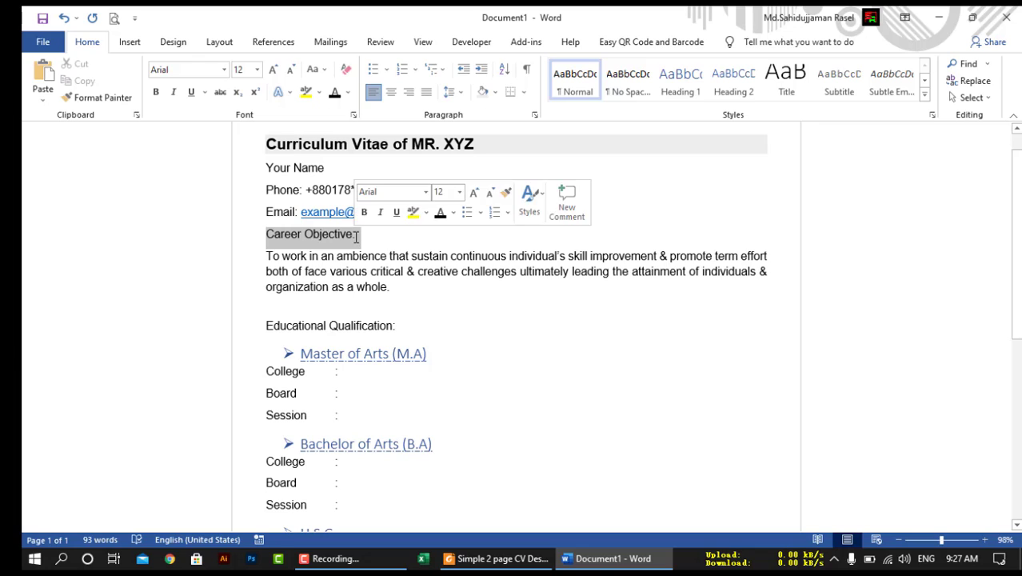
left_click_drag(340, 144, 390, 144)
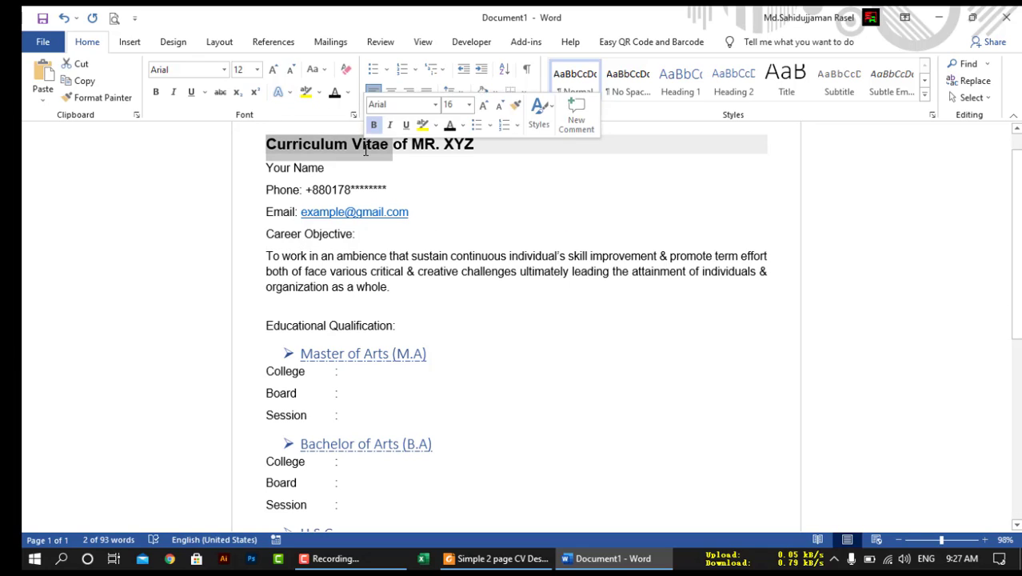
left_click(292, 236)
left_click_drag(270, 234, 356, 233)
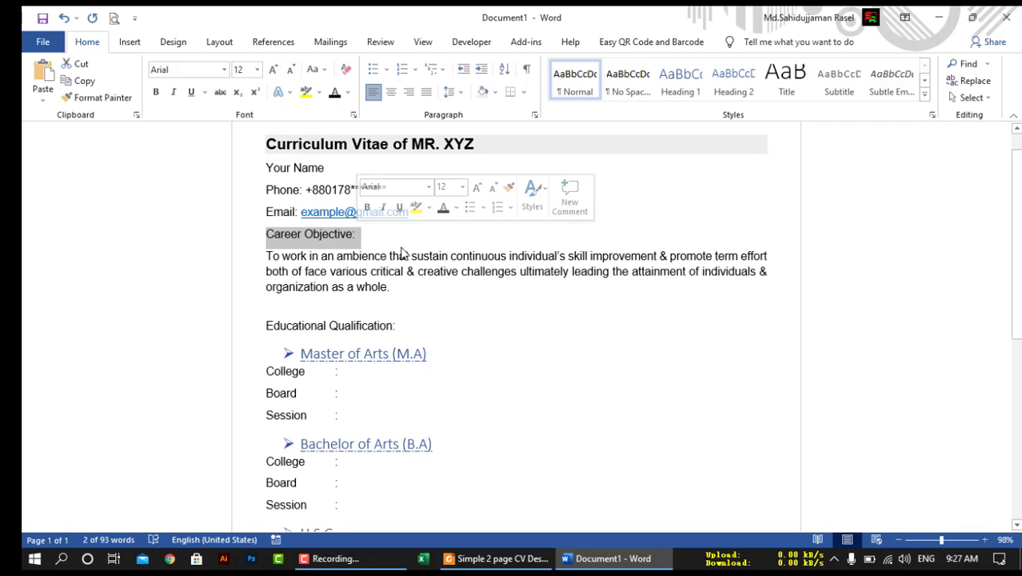
left_click(157, 92)
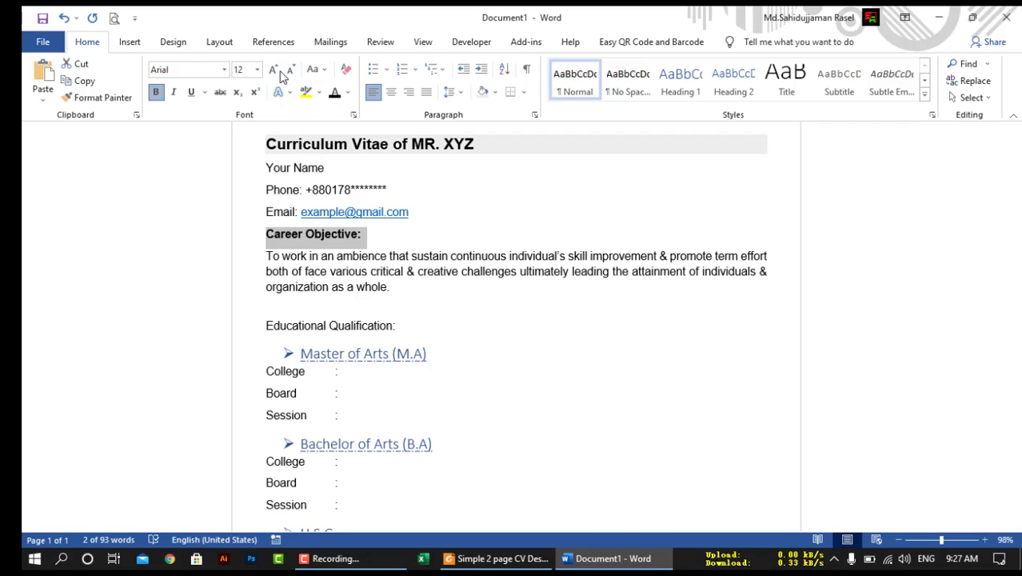
left_click(275, 70)
left_click(275, 70)
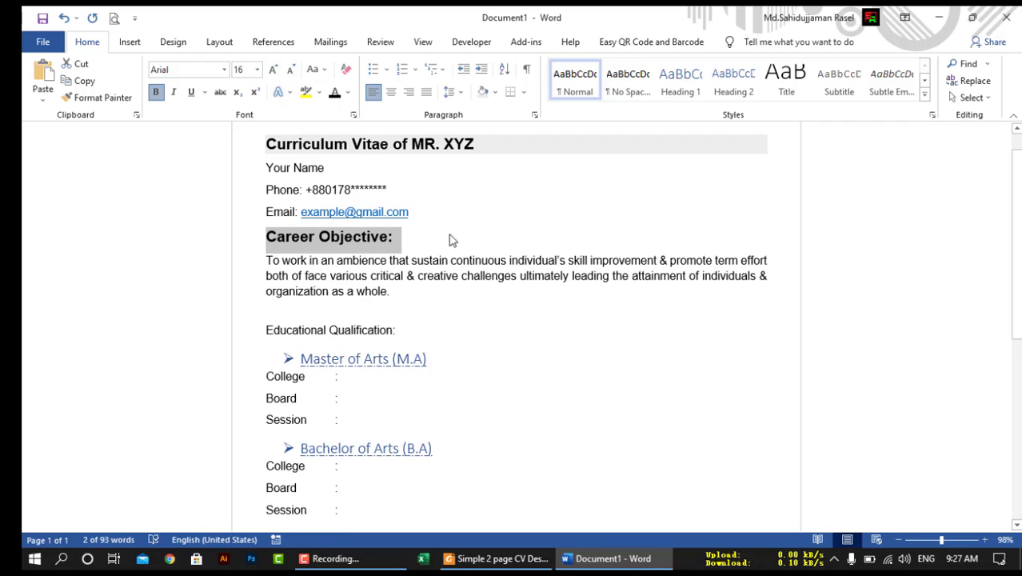
left_click(191, 92)
left_click(205, 92)
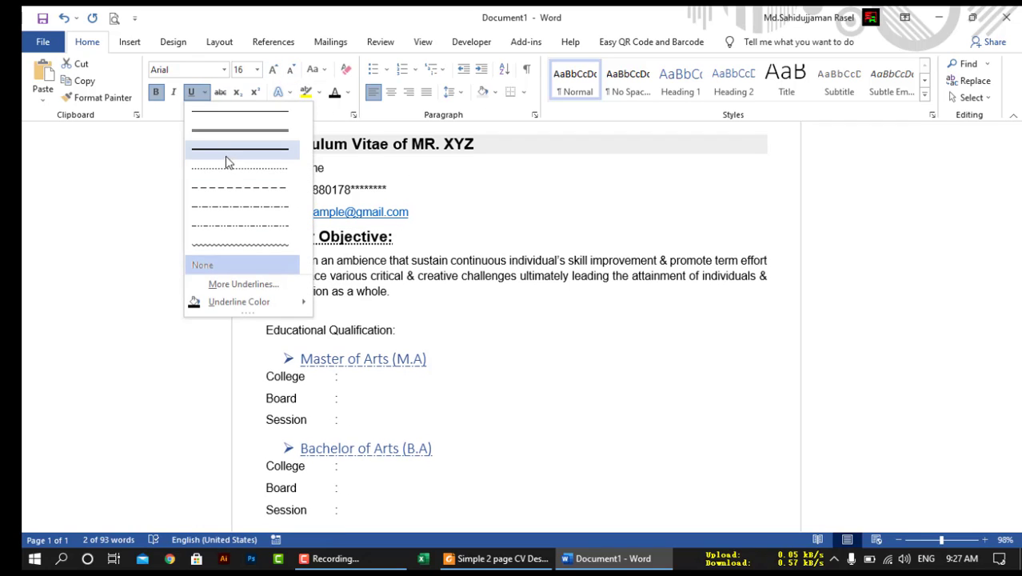
left_click(225, 133)
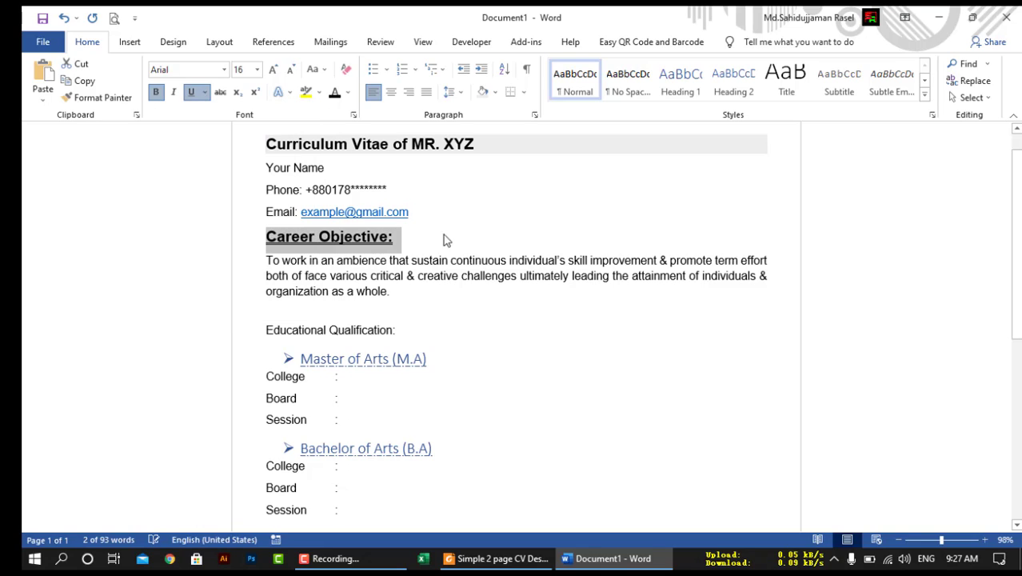
left_click(284, 259)
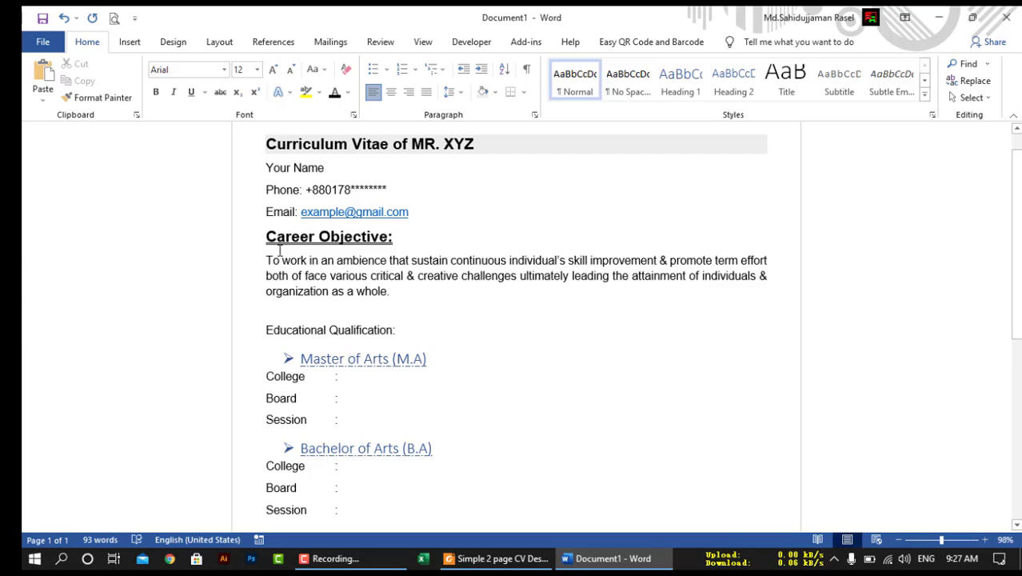
Step: Copy the Career Objective formatting onto 'Educational Qualification:' with Format Painter
left_click_drag(265, 329, 394, 330)
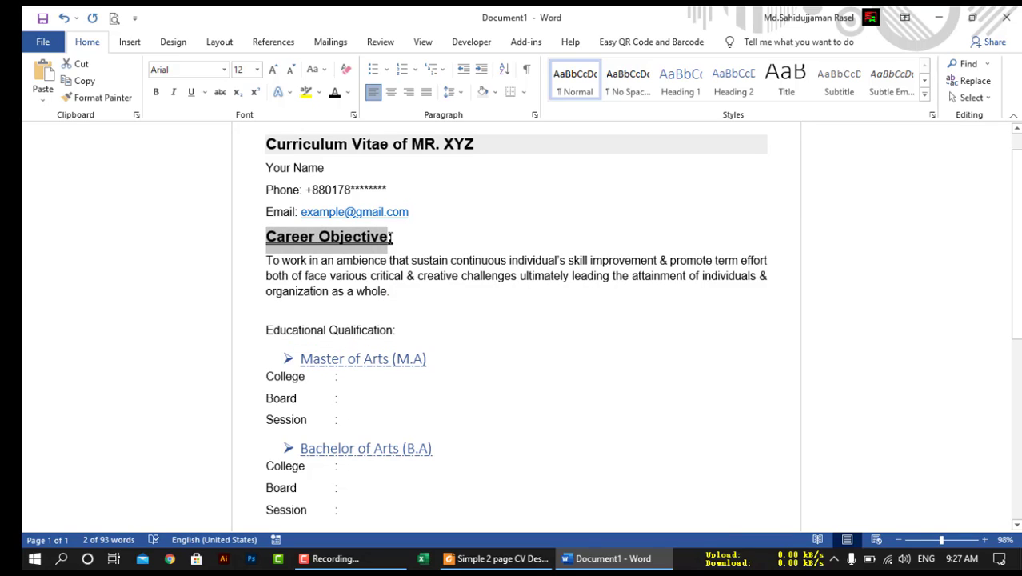
left_click_drag(265, 236, 395, 238)
left_click(113, 100)
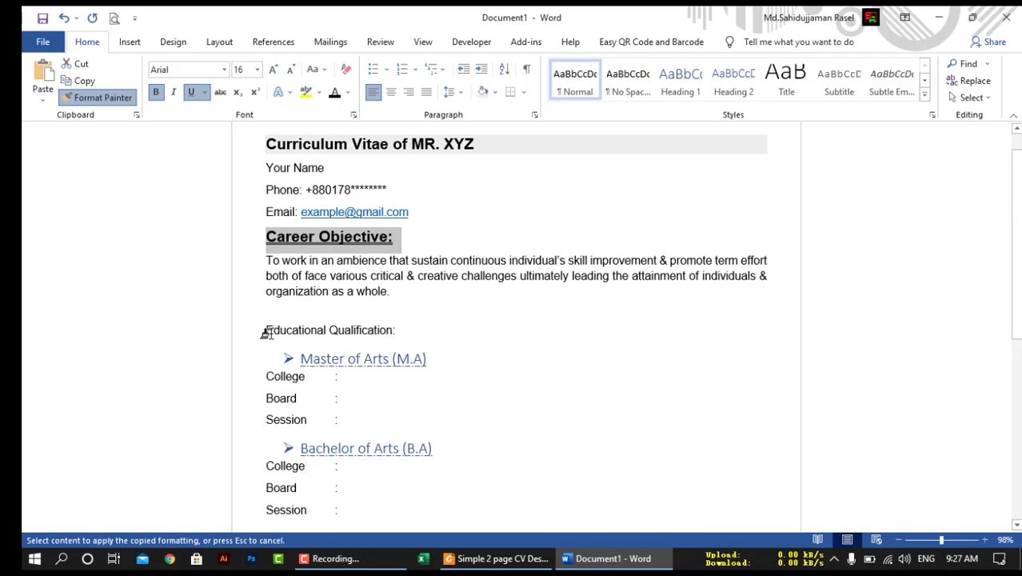
left_click_drag(267, 328, 396, 330)
left_click(591, 359)
scroll(805, 401, "up", 1)
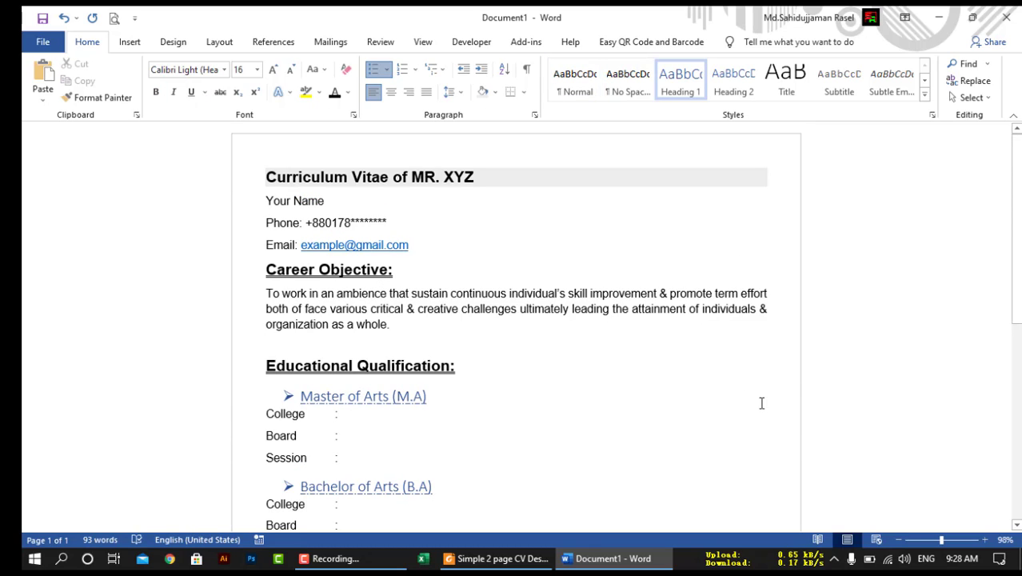
Step: Insert a rectangle shape beside the CV's contact lines
key("ctrl+Home")
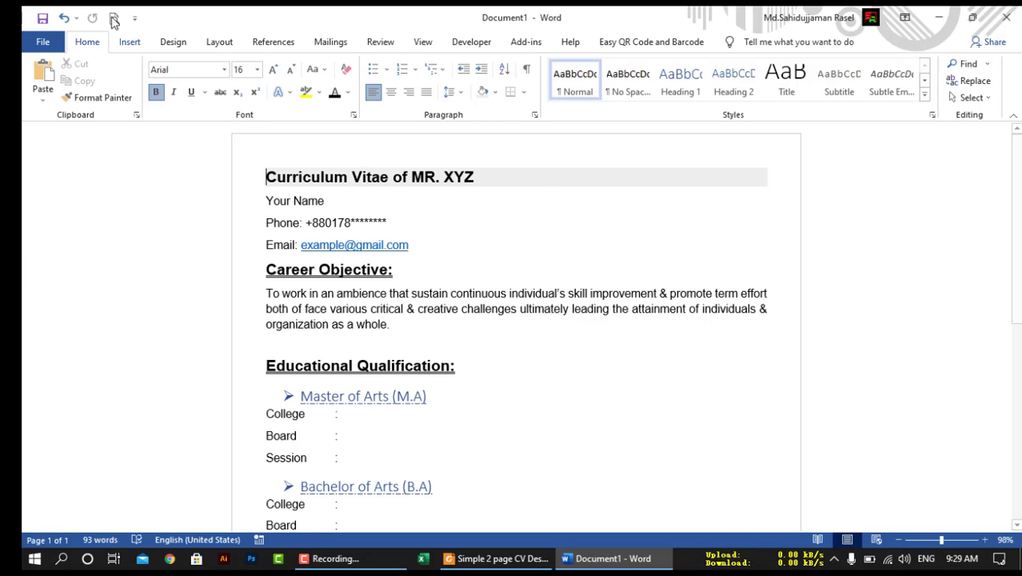
left_click(129, 43)
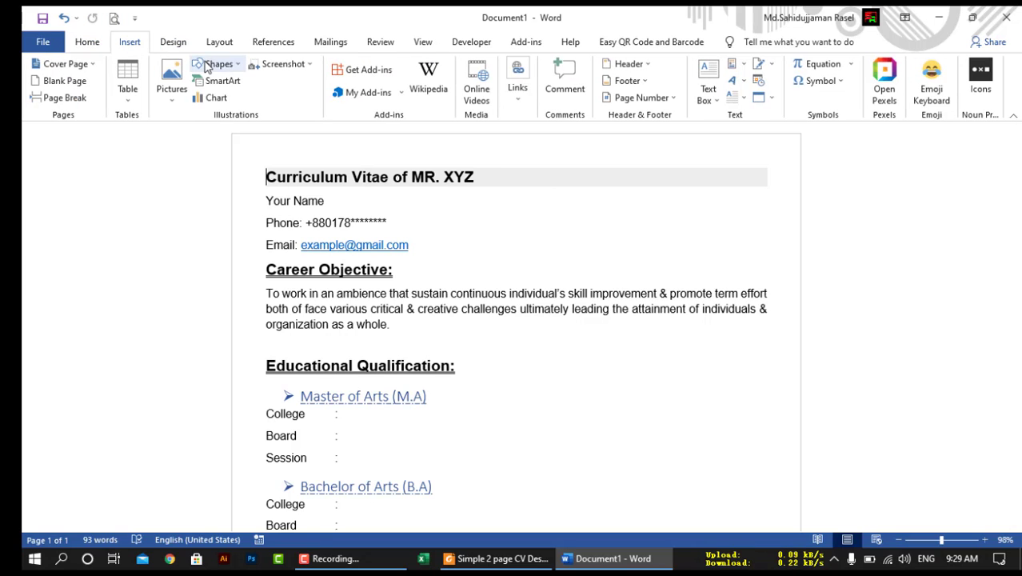
left_click(207, 67)
left_click(264, 108)
left_click(736, 236)
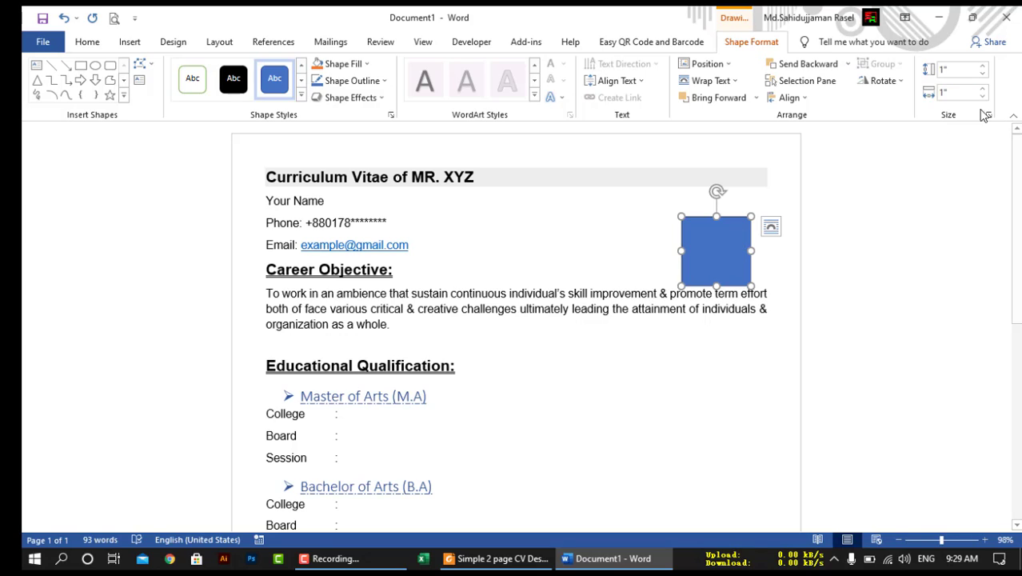
Step: Size the rectangle to 1.8" high and 1.5" wide
left_click(944, 71)
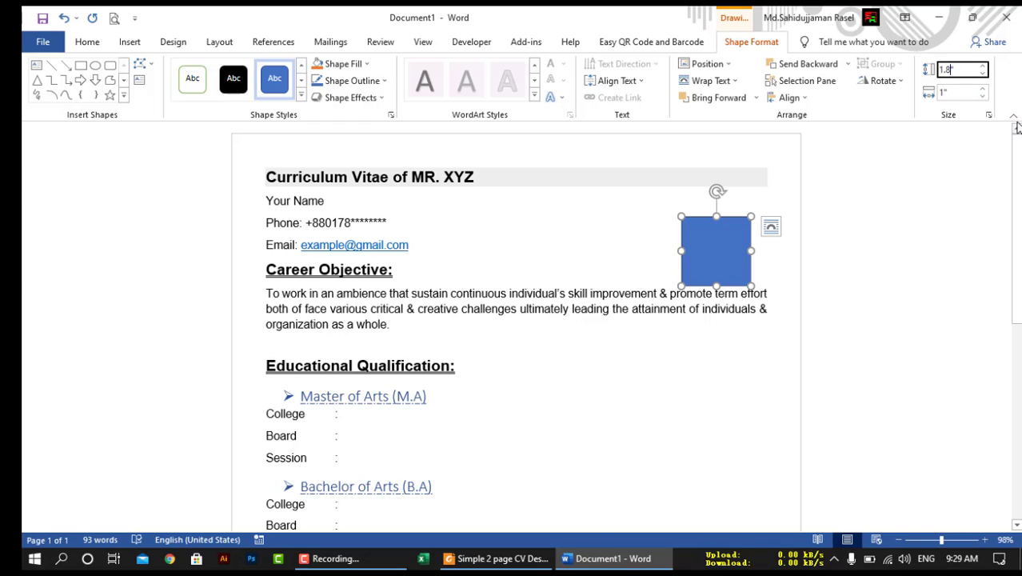
left_click(943, 94)
type(".8\"")
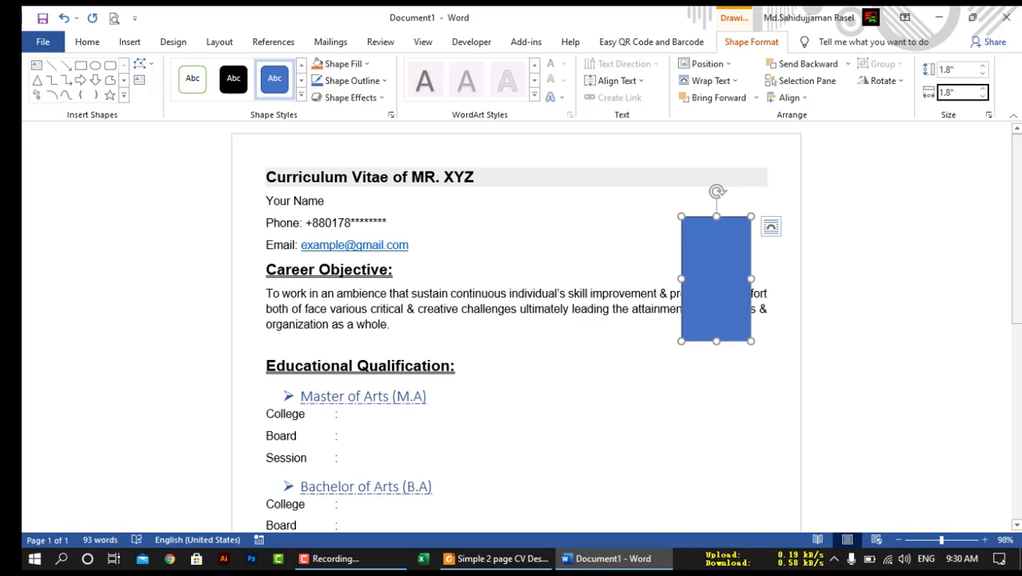
left_click(946, 183)
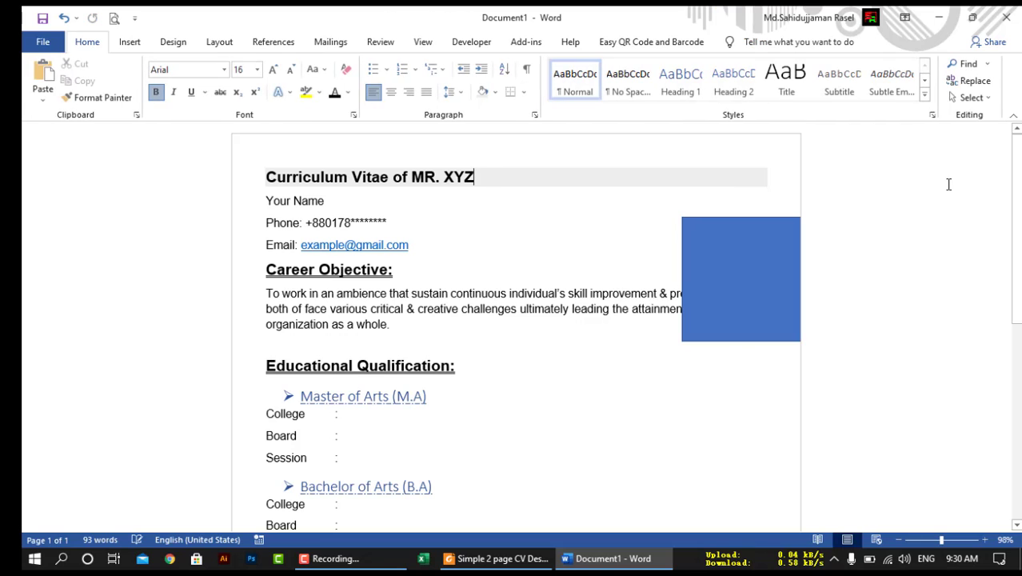
left_click(779, 289)
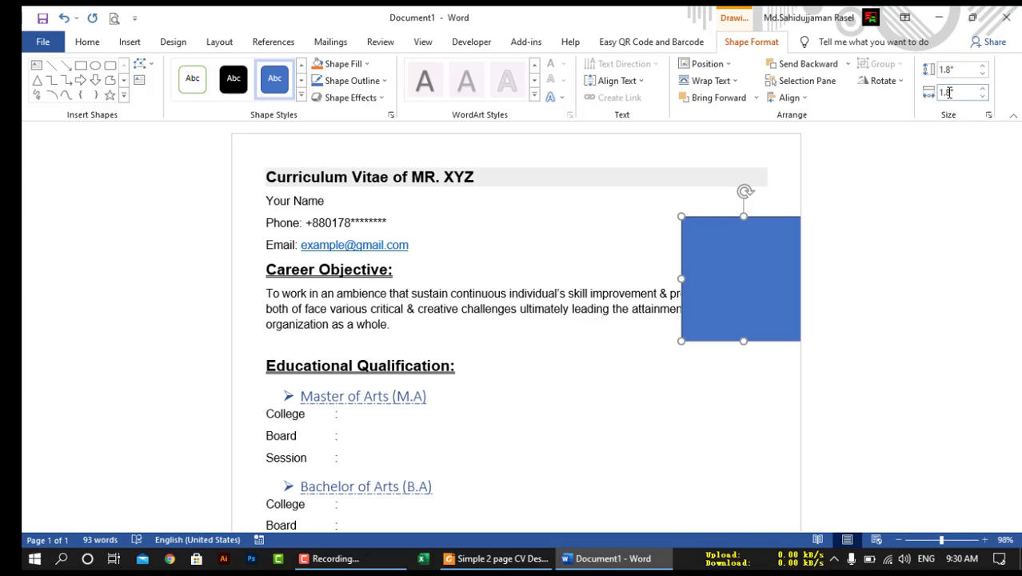
left_click(954, 93)
left_click(948, 92)
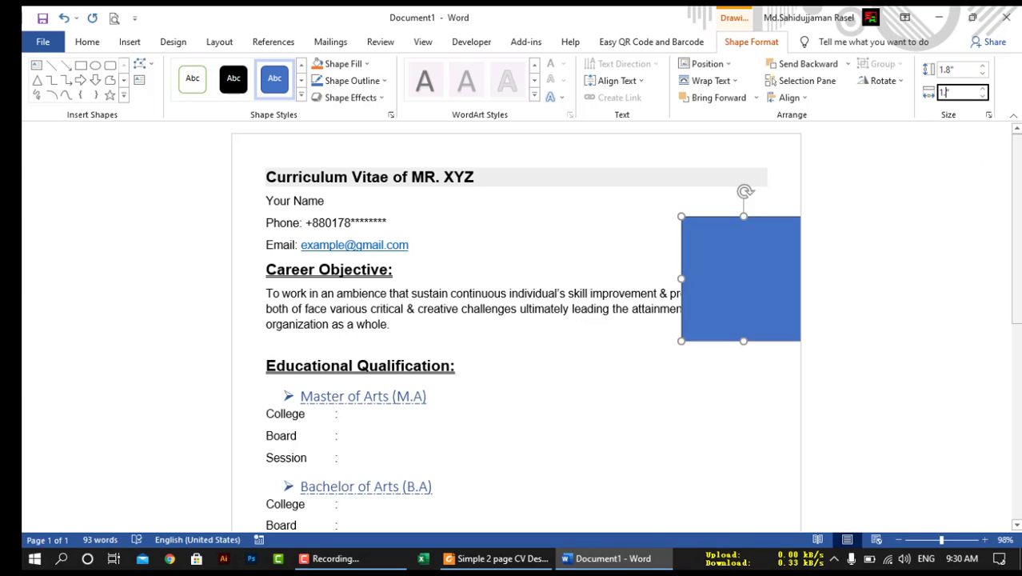
type(".5")
key("Return")
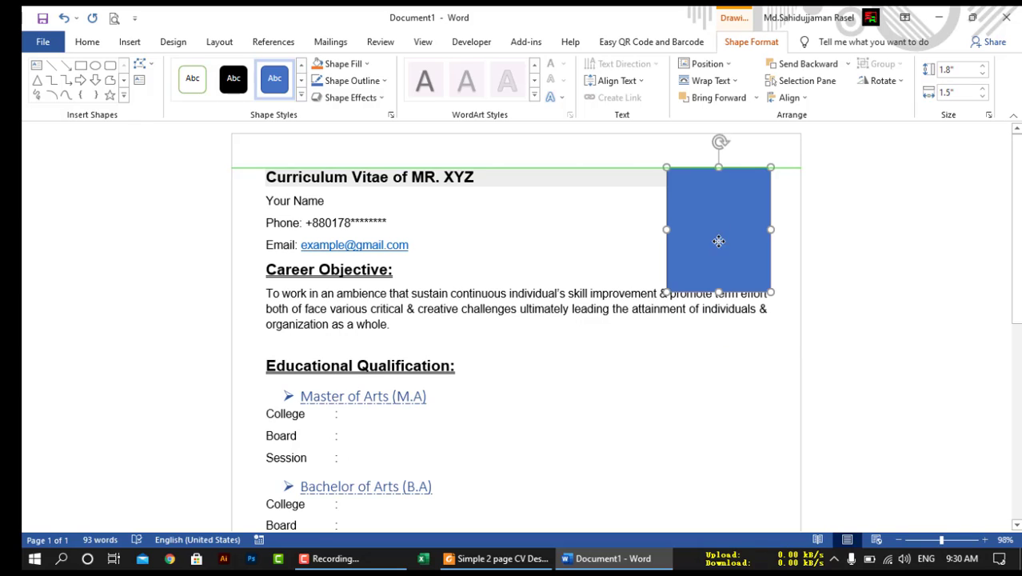
left_click(429, 238)
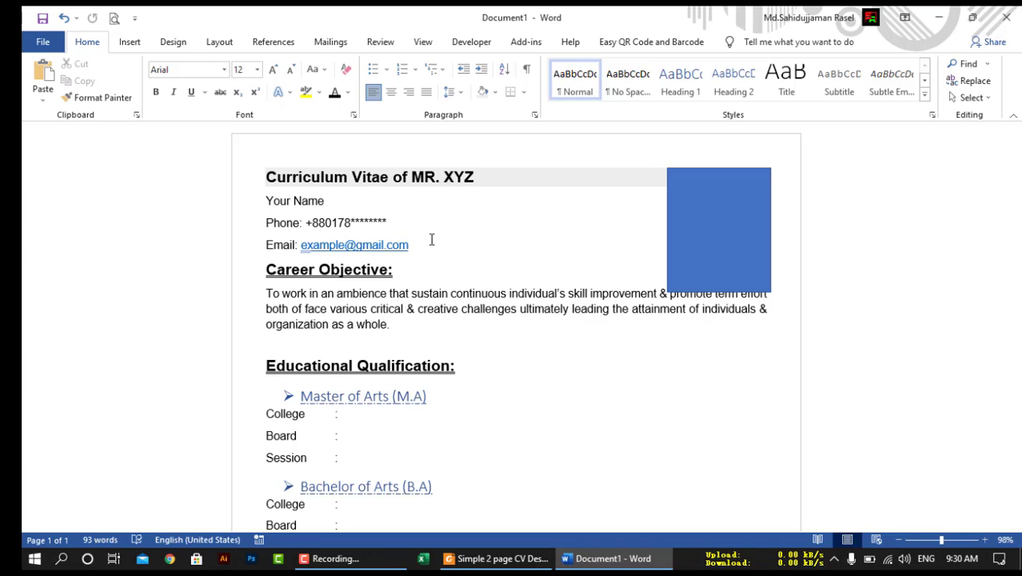
Step: Add an empty line after the email line
key("Return")
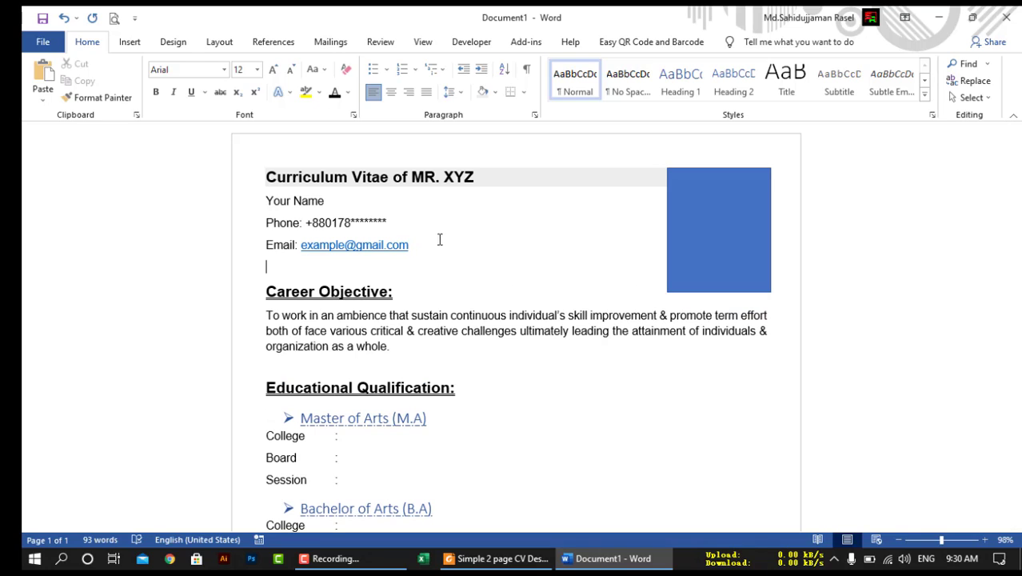
left_click(711, 231)
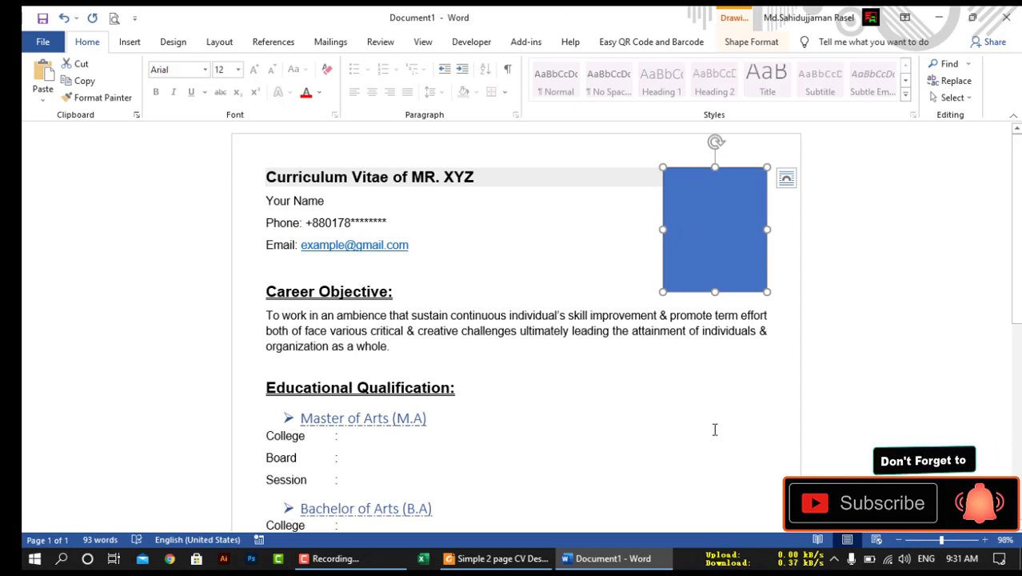
left_click(715, 429)
Step: Choose a picture fill for the blue rectangle
left_click(721, 279)
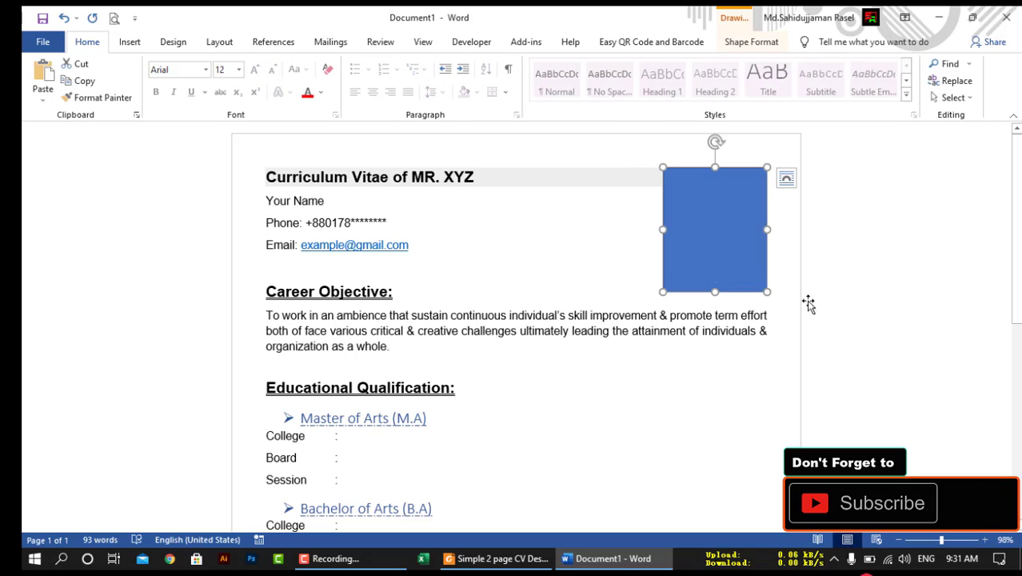
left_click(748, 42)
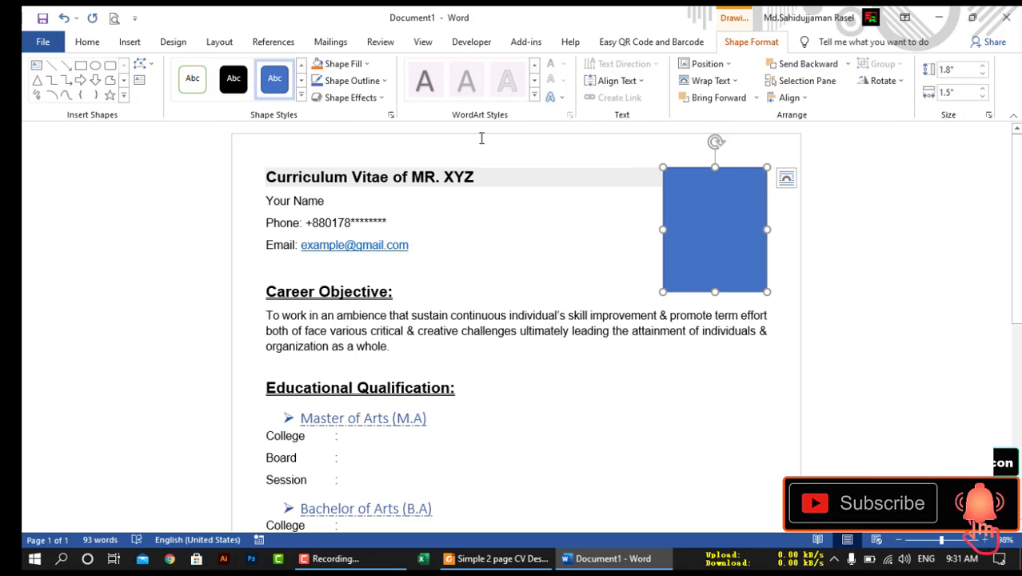
left_click(363, 64)
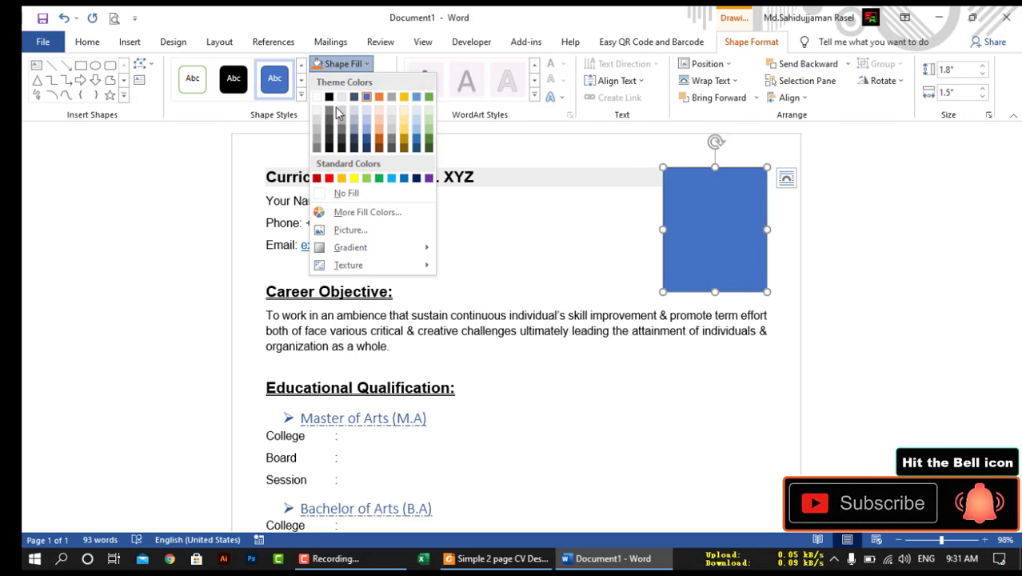
left_click(382, 233)
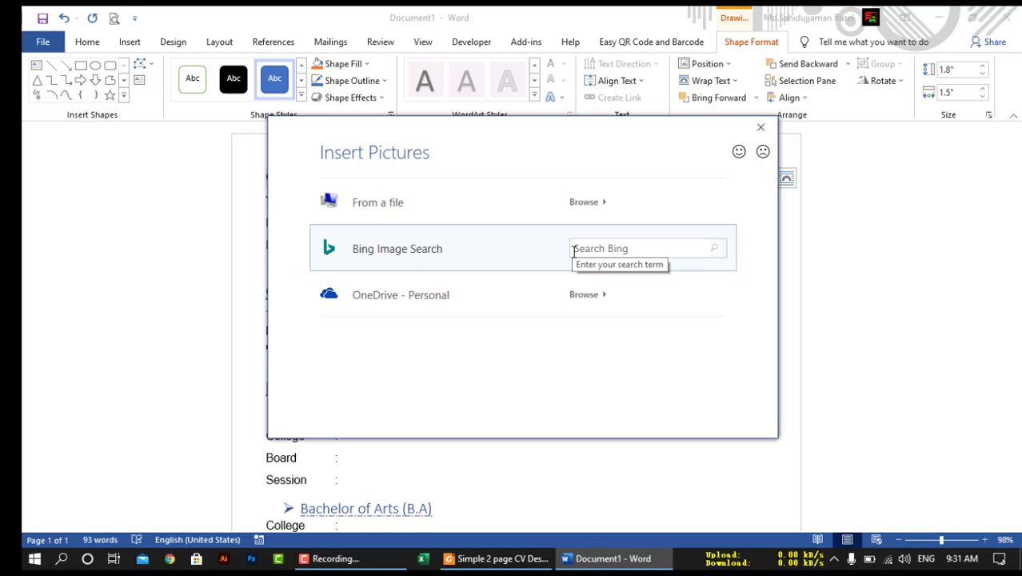
Step: Search online for 'profile avatar' and insert the red-background cartoon avatar
left_click(573, 251)
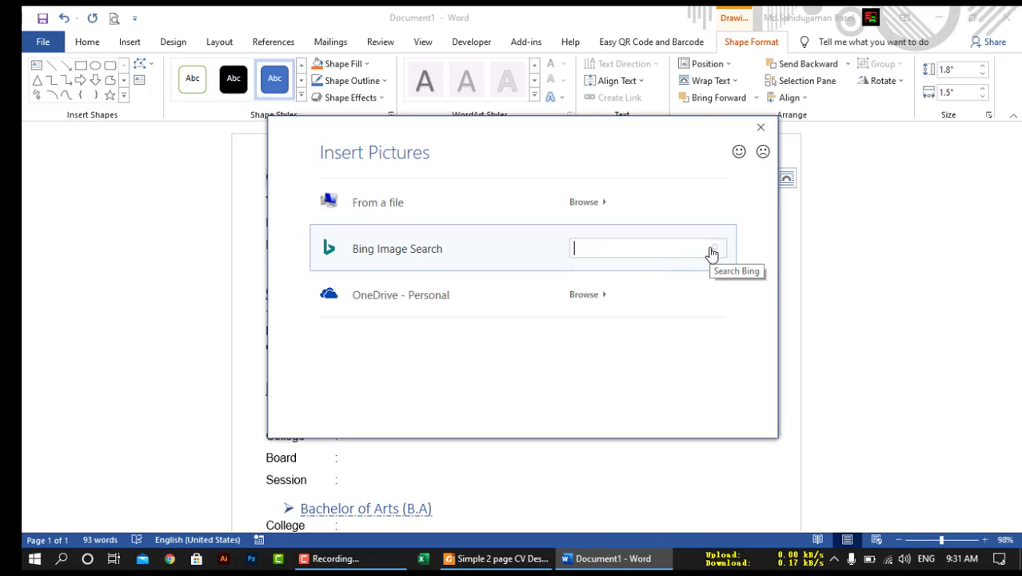
type("profile avatar")
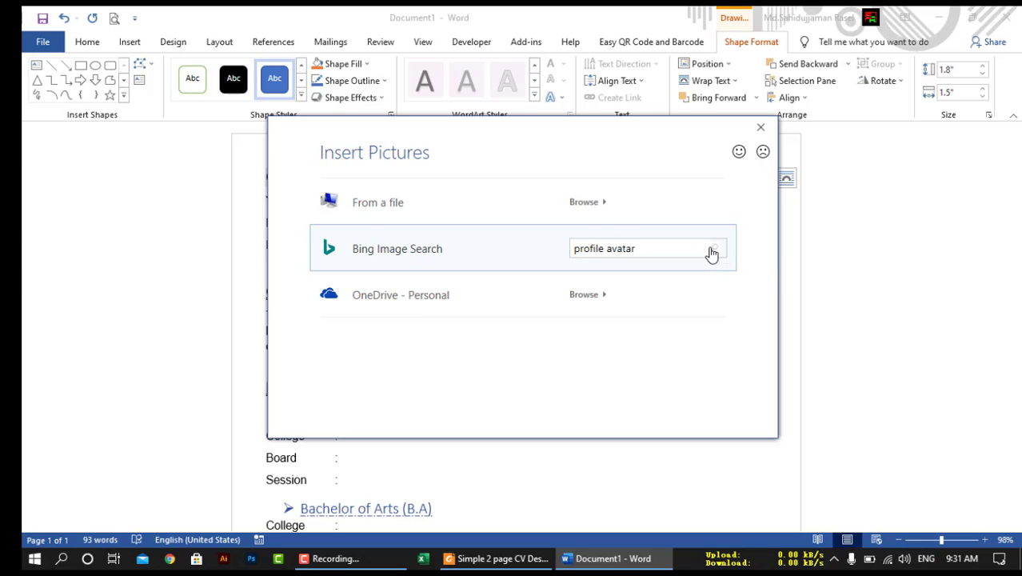
left_click(711, 254)
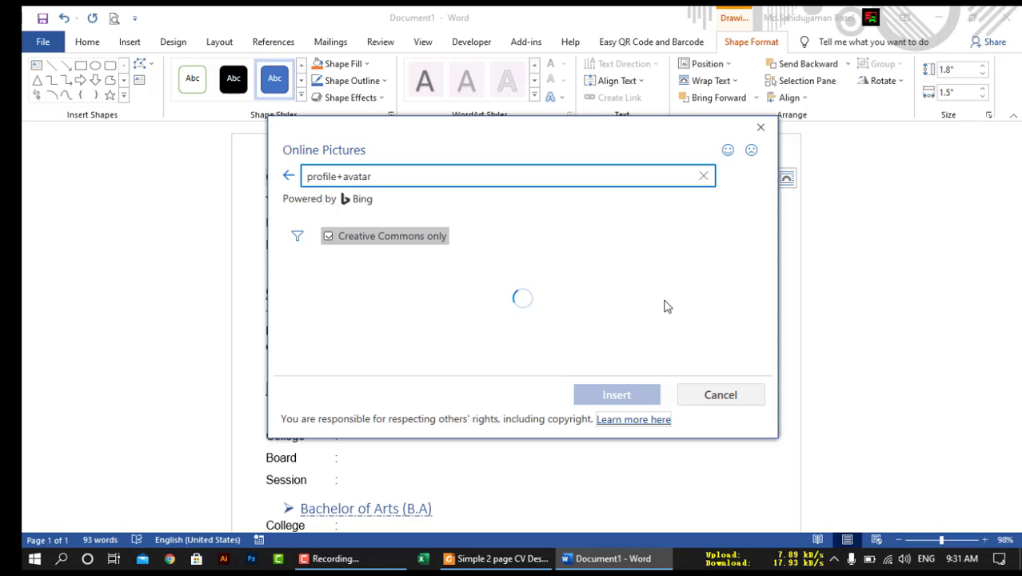
scroll(667, 306, "down", 2)
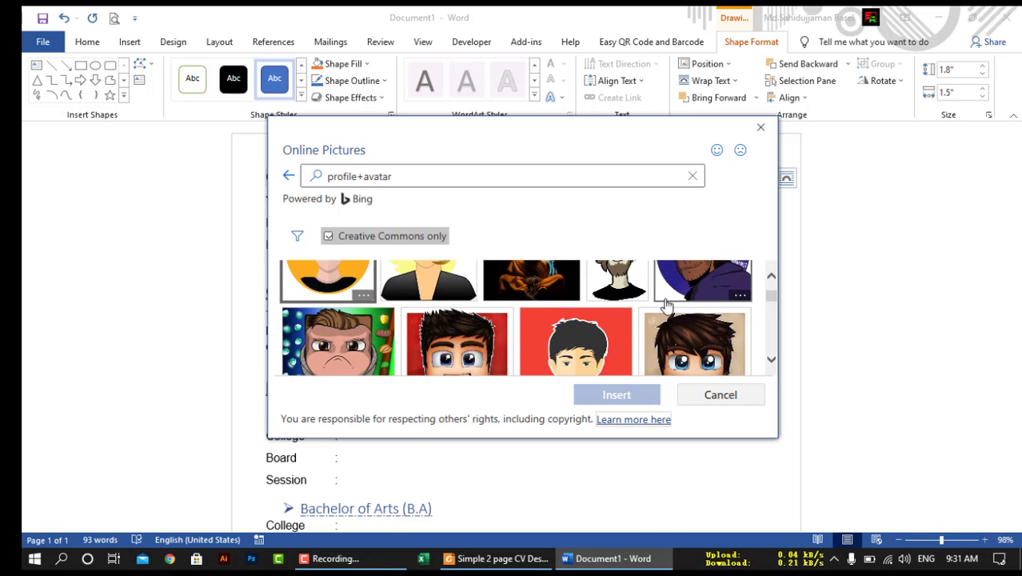
scroll(667, 305, "down", 2)
scroll(666, 306, "down", 2)
scroll(666, 305, "down", 2)
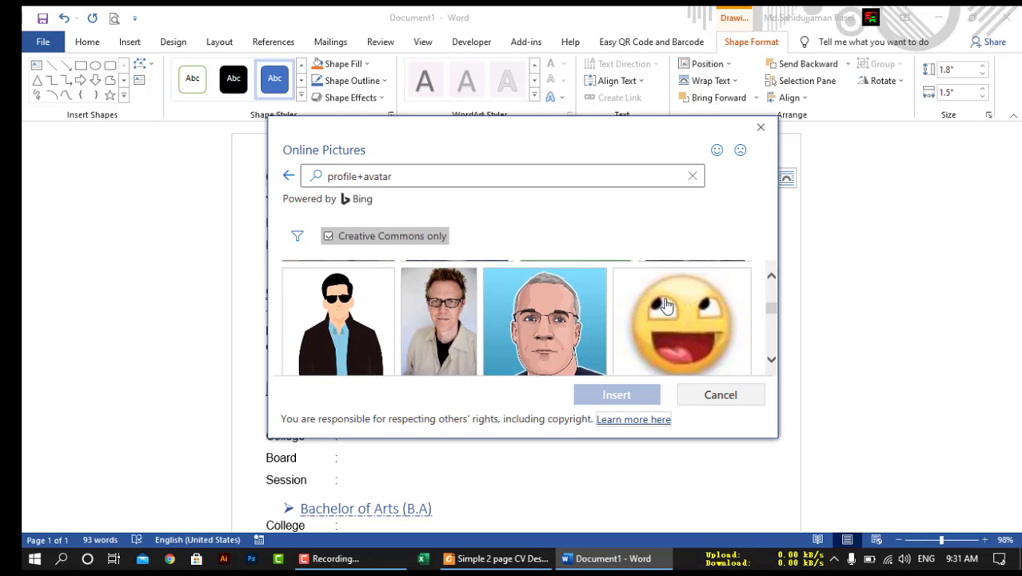
scroll(667, 306, "up", 1)
left_click(616, 304)
left_click(627, 394)
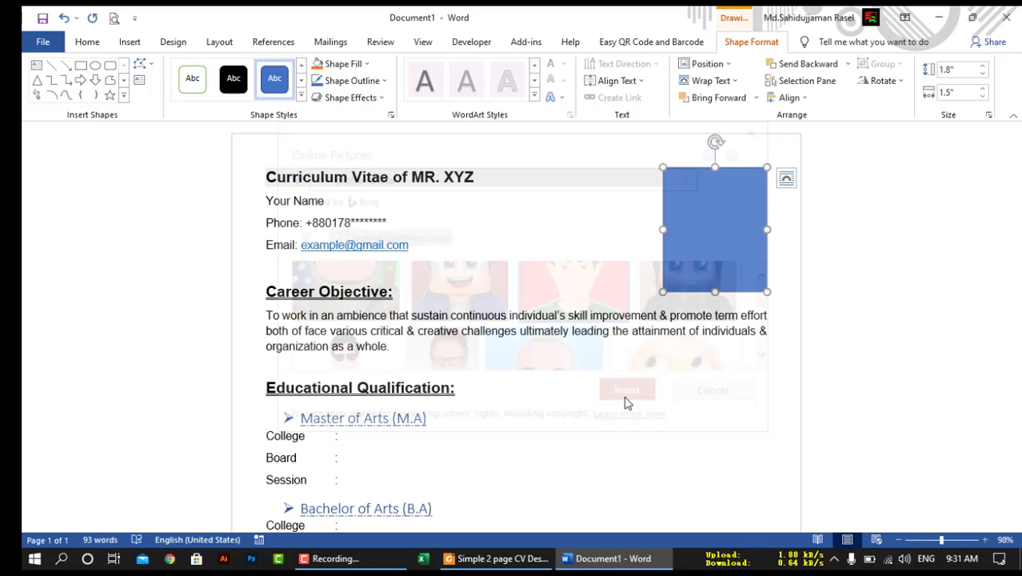
left_click(610, 431)
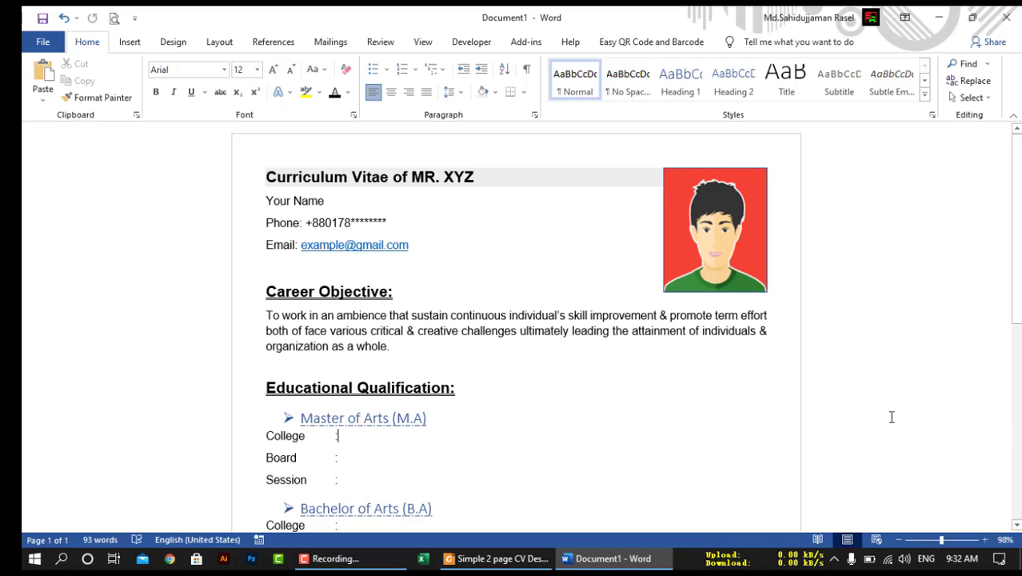
Step: Set the avatar picture's outline weight to 2¼ pt and its colour to black
scroll(890, 415, "down", 2)
key("ctrl+z")
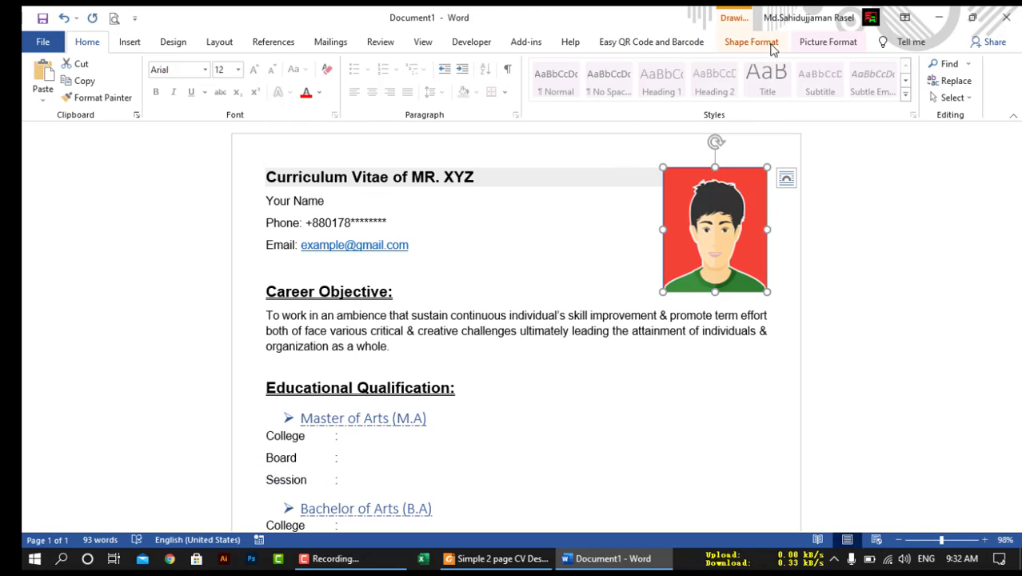
left_click(755, 43)
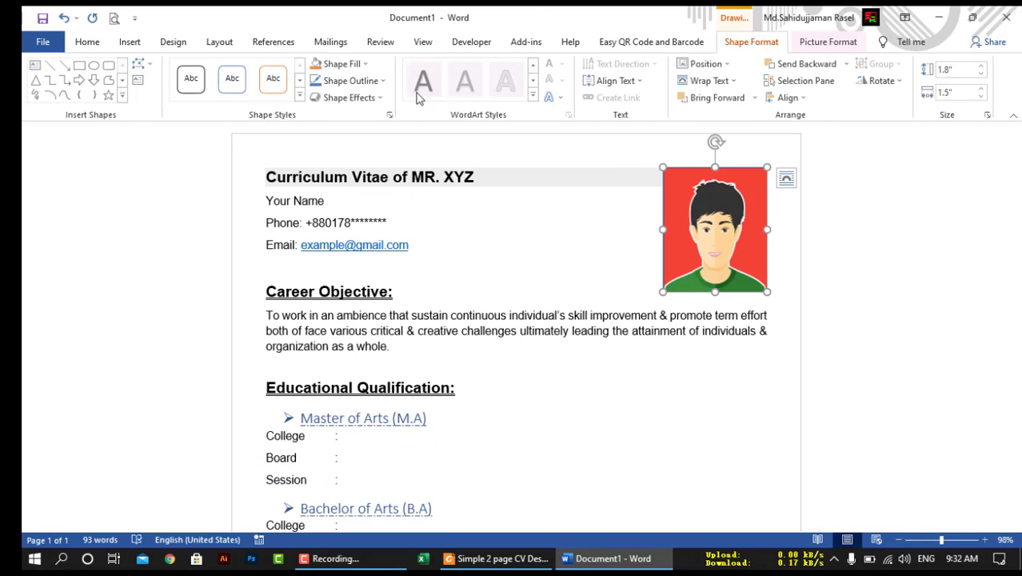
left_click(369, 88)
mouse_move(363, 246)
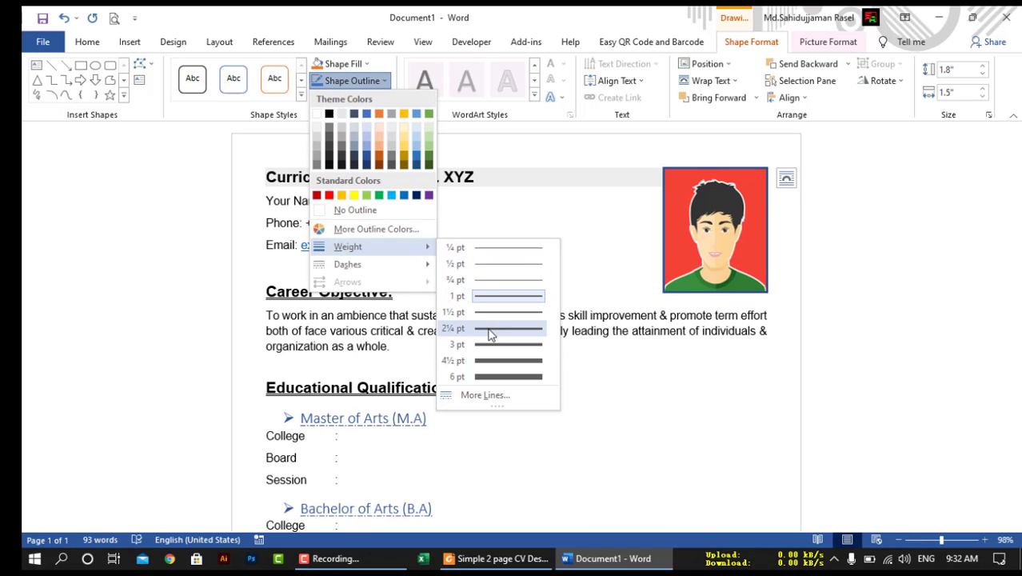
left_click(490, 334)
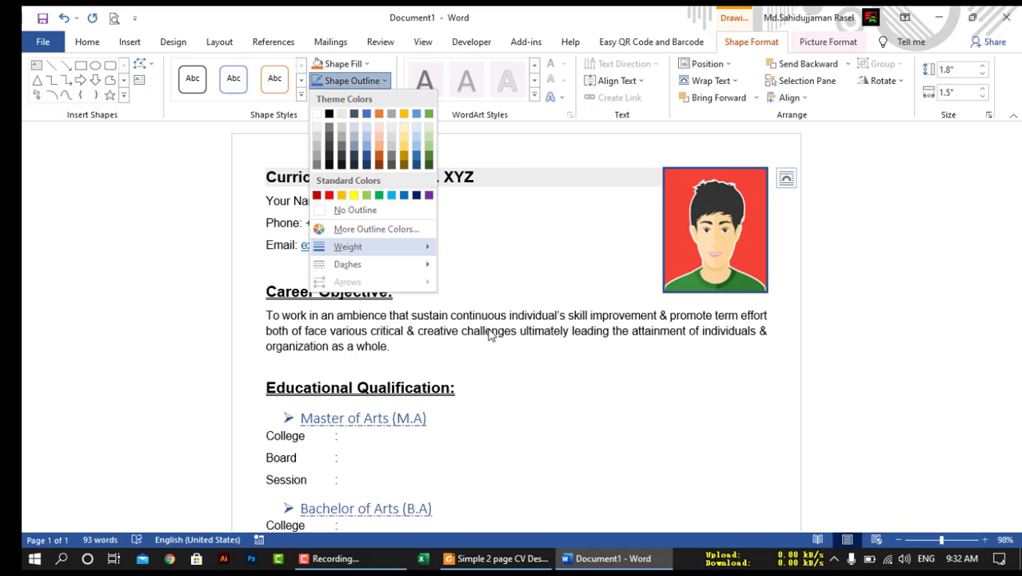
left_click(363, 80)
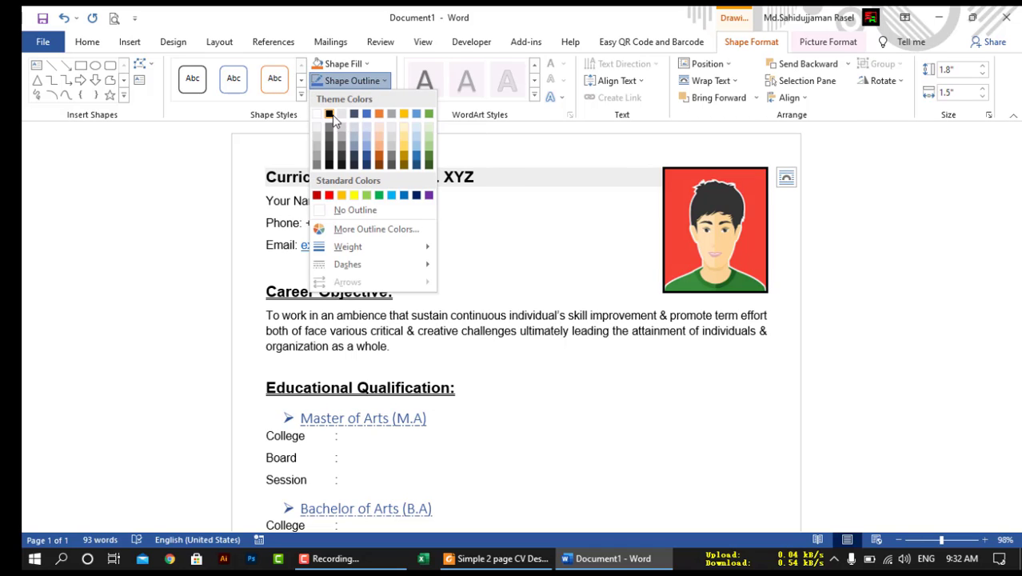
left_click(330, 114)
left_click(582, 244)
scroll(689, 420, "down", 5)
scroll(690, 421, "up", 2)
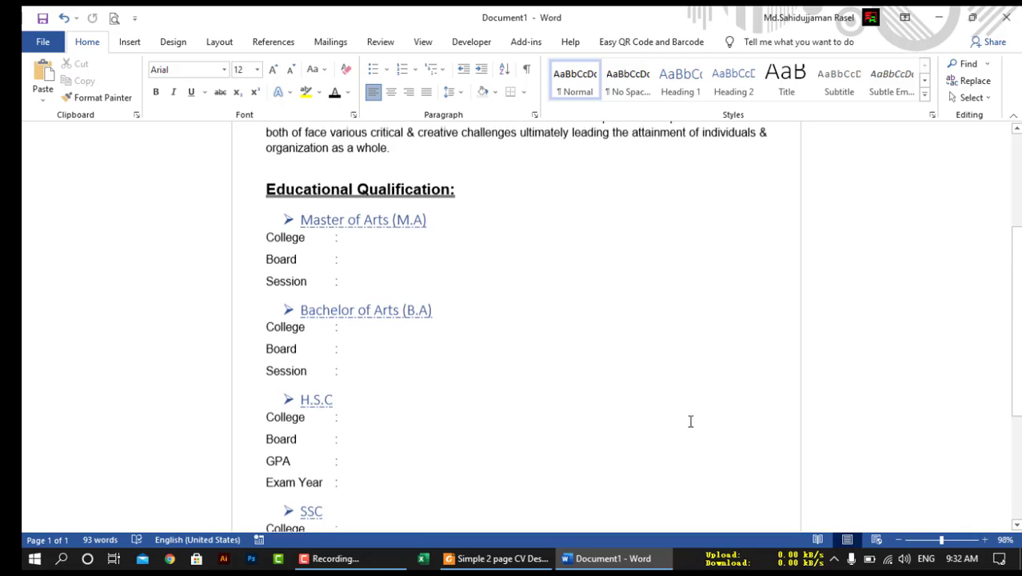
scroll(690, 421, "up", 3)
scroll(690, 420, "up", 2)
scroll(690, 421, "down", 5)
Step: Insert a blank page after the Exam Year line of the SSC section
scroll(690, 421, "down", 4)
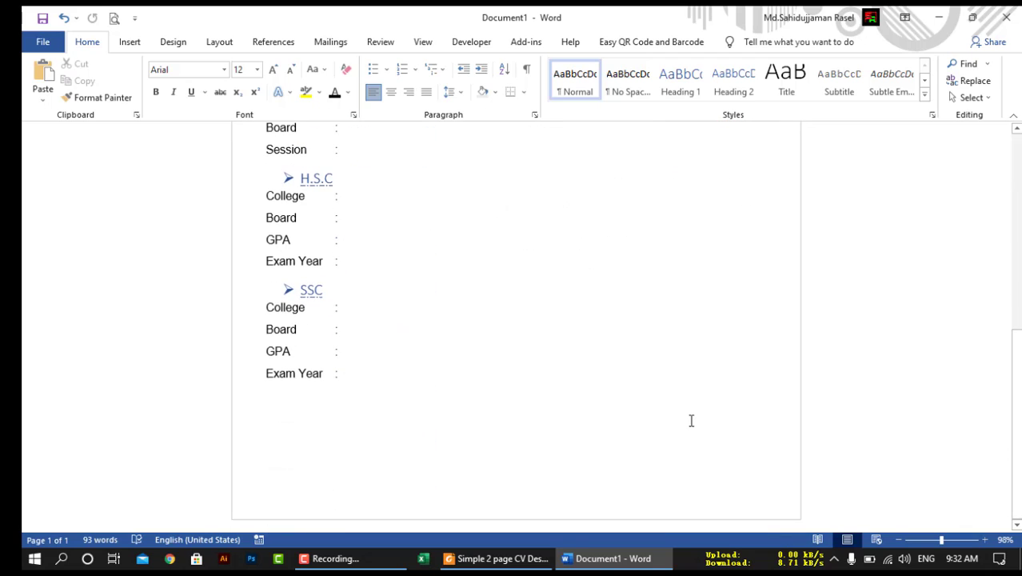
left_click(361, 412)
left_click(126, 43)
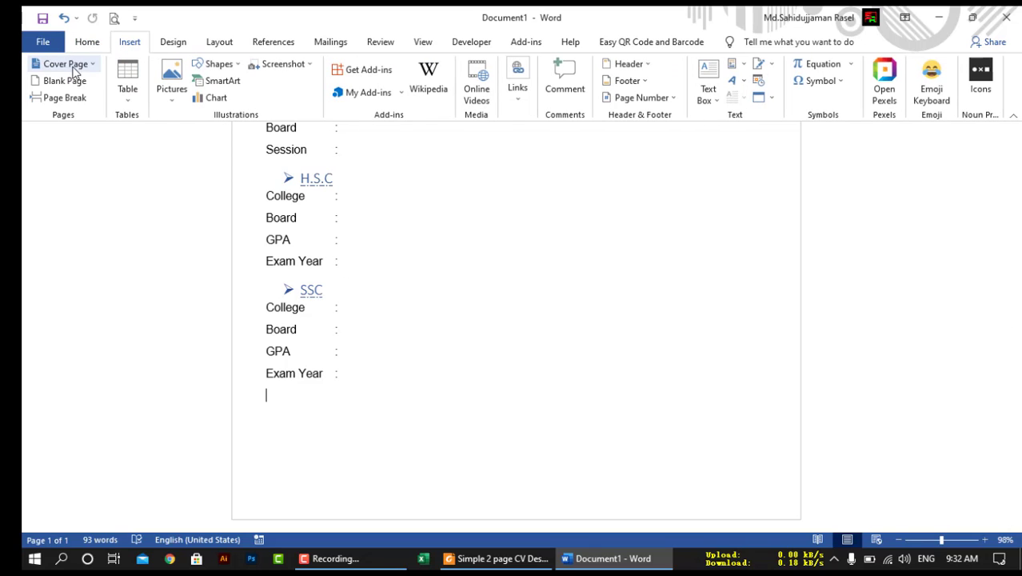
left_click(58, 85)
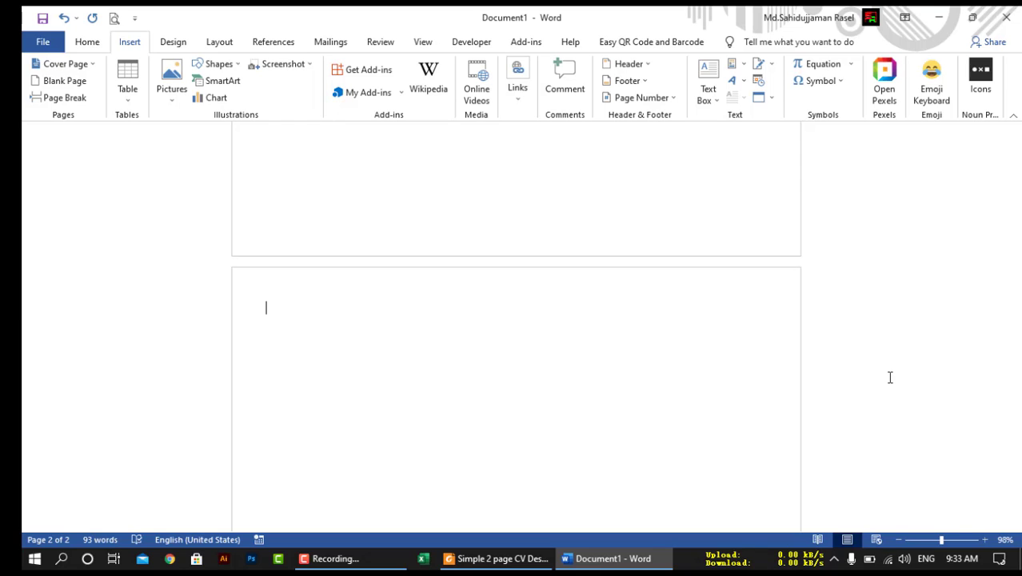
Step: Type the 'Computer Skill:' heading at the top of page 2
type("Co")
key("BackSpace")
type("omp")
type("uter Ski")
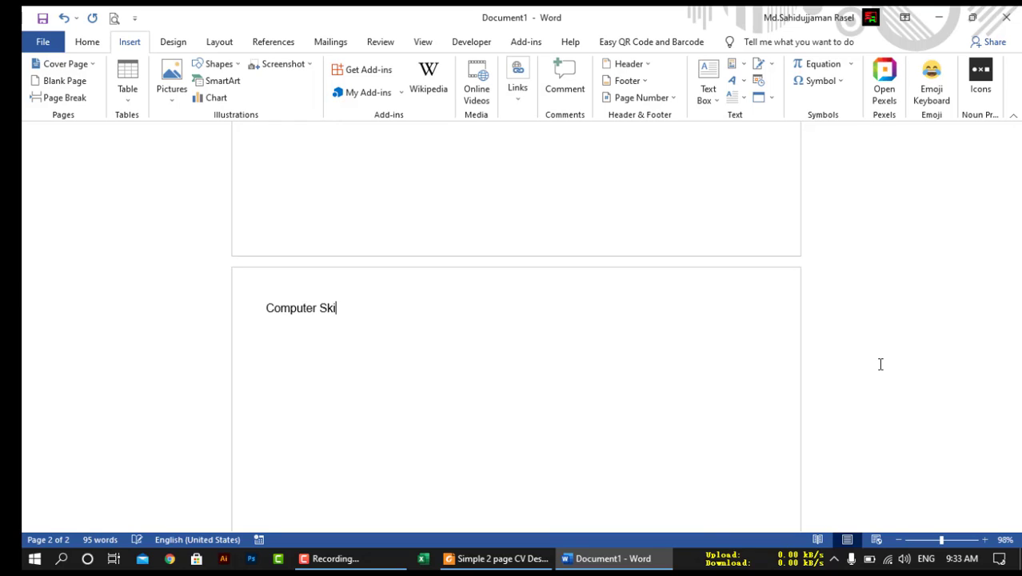
type("ll:")
scroll(879, 340, "up", 3)
scroll(624, 328, "up", 3)
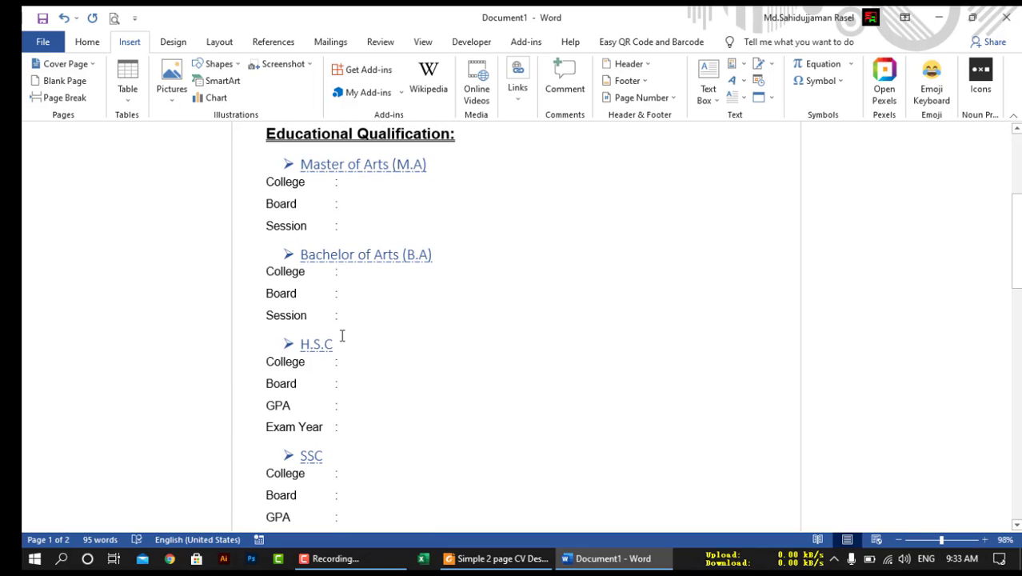
scroll(342, 336, "up", 2)
Step: Copy an earlier heading's formatting onto 'Computer Skill:' with Format Painter
left_click_drag(264, 232, 311, 238)
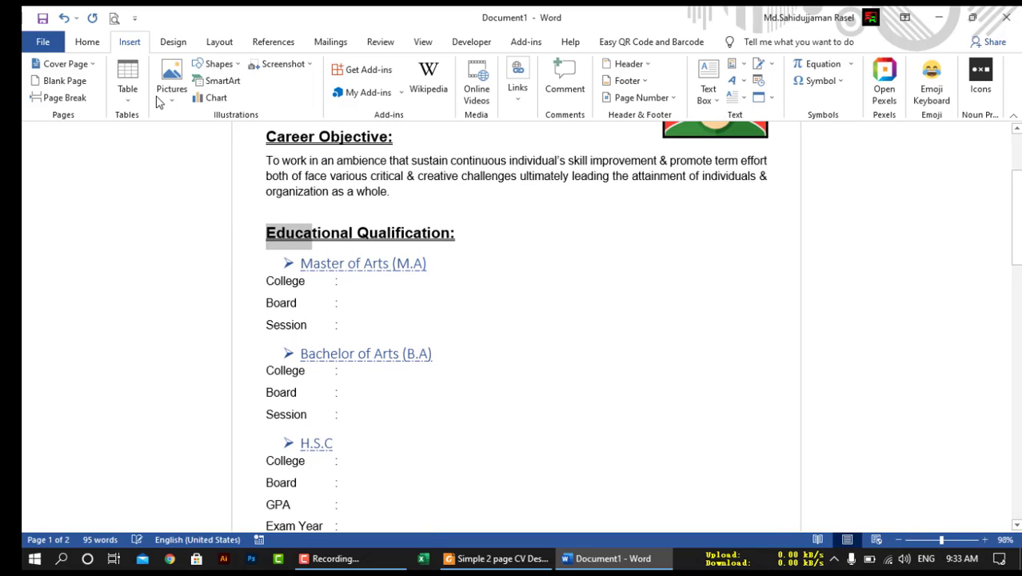
left_click(87, 41)
left_click(99, 98)
scroll(349, 231, "down", 1)
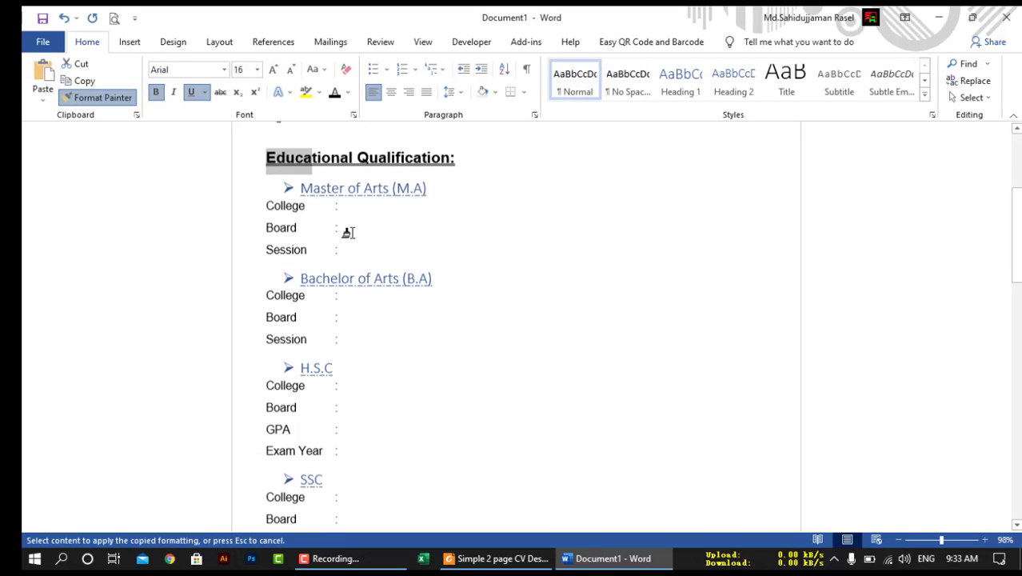
scroll(350, 263, "down", 5)
scroll(351, 273, "down", 2)
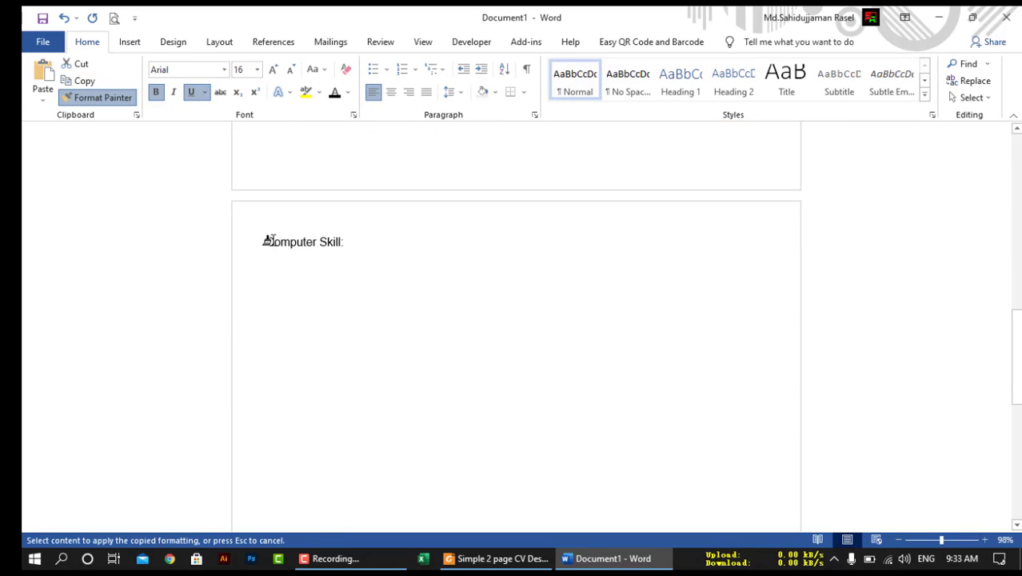
left_click_drag(264, 240, 344, 243)
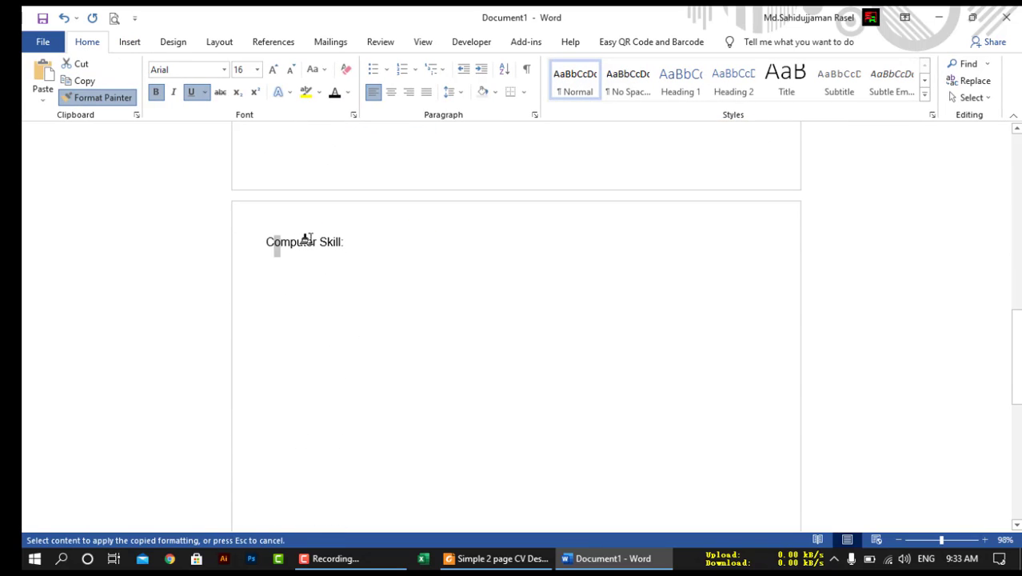
left_click(414, 252)
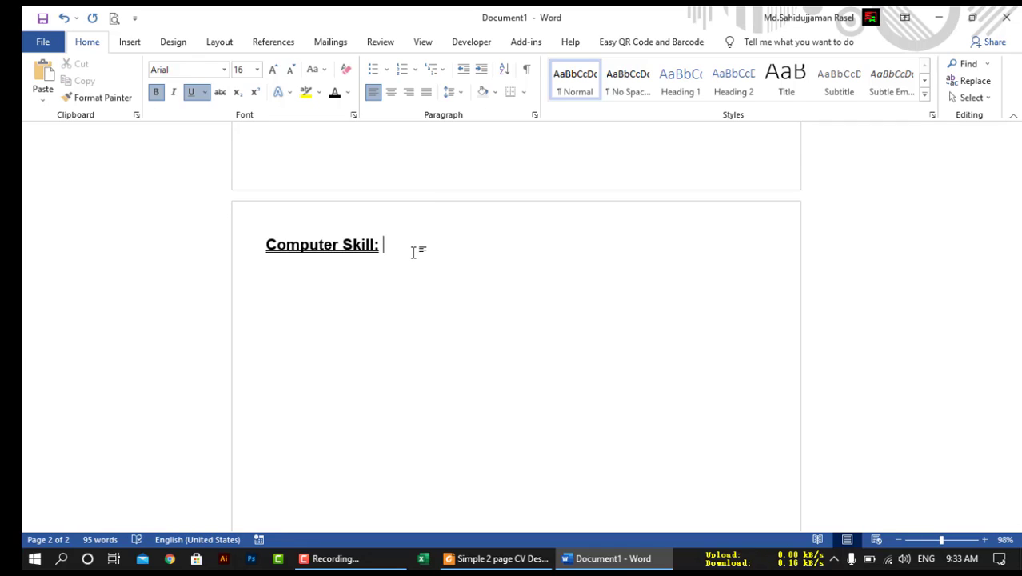
Step: Add 'Microsoft Office' as a plain 12 pt checkmark bullet under the heading
key("ctrl+b")
key("ctrl+u")
type("Microsoft Office")
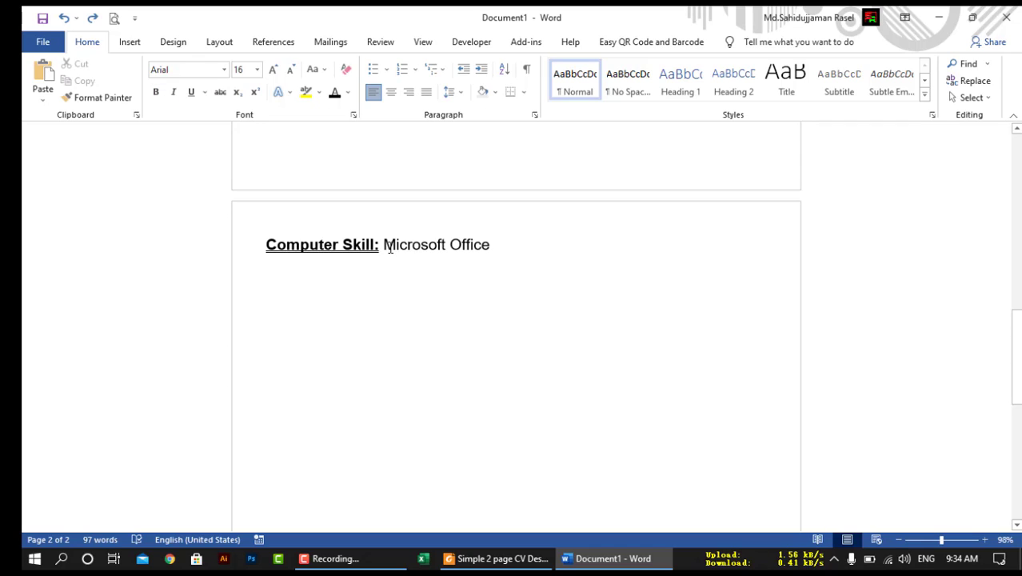
key("BackSpace")
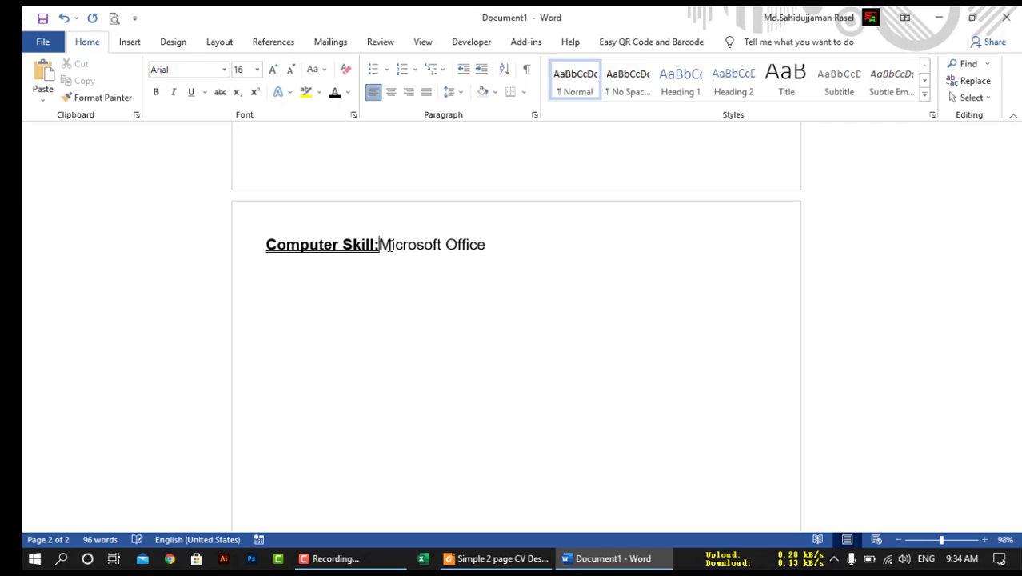
key("Return")
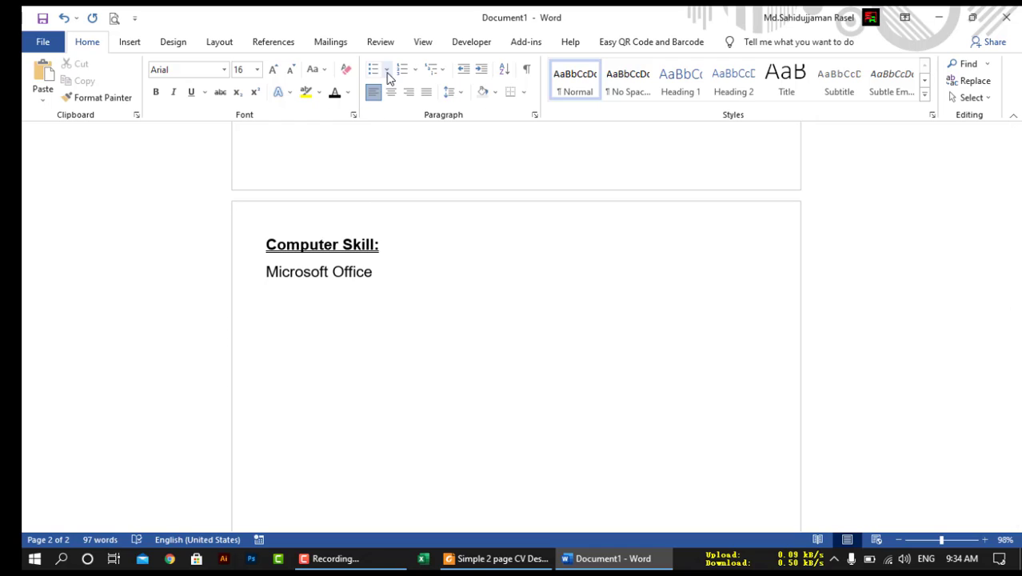
left_click(386, 69)
left_click(386, 112)
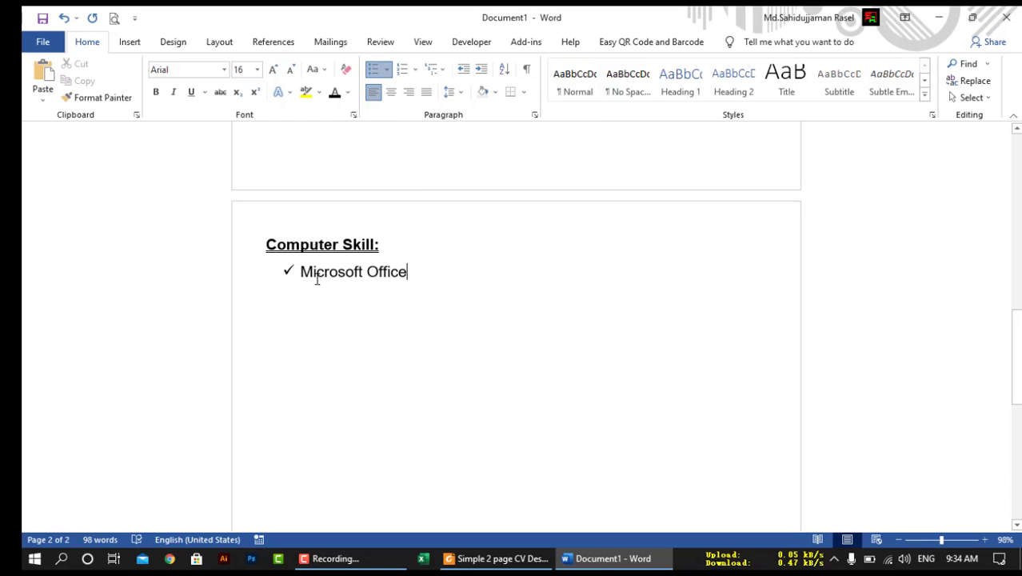
left_click_drag(301, 272, 393, 271)
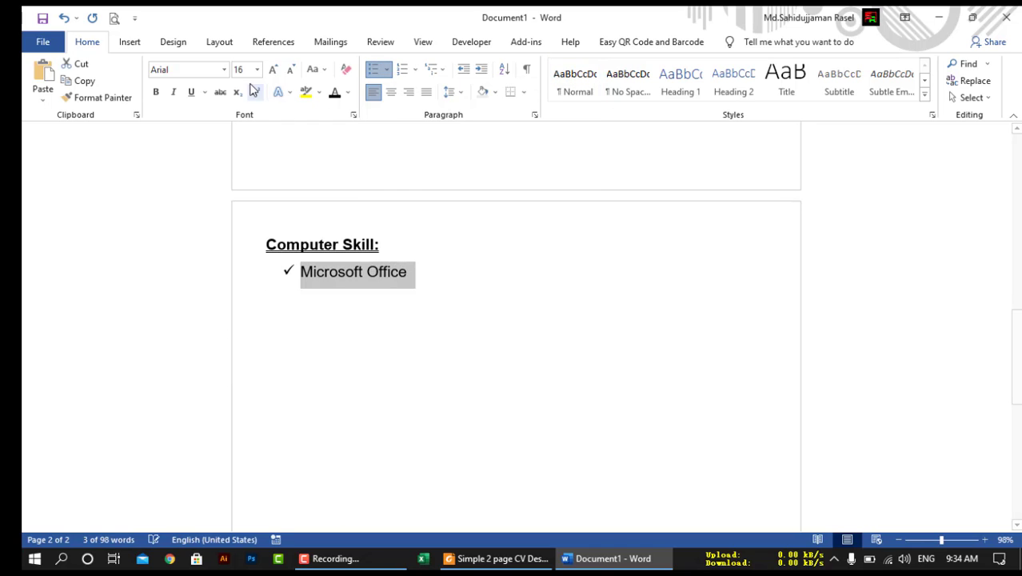
left_click(257, 69)
left_click(240, 142)
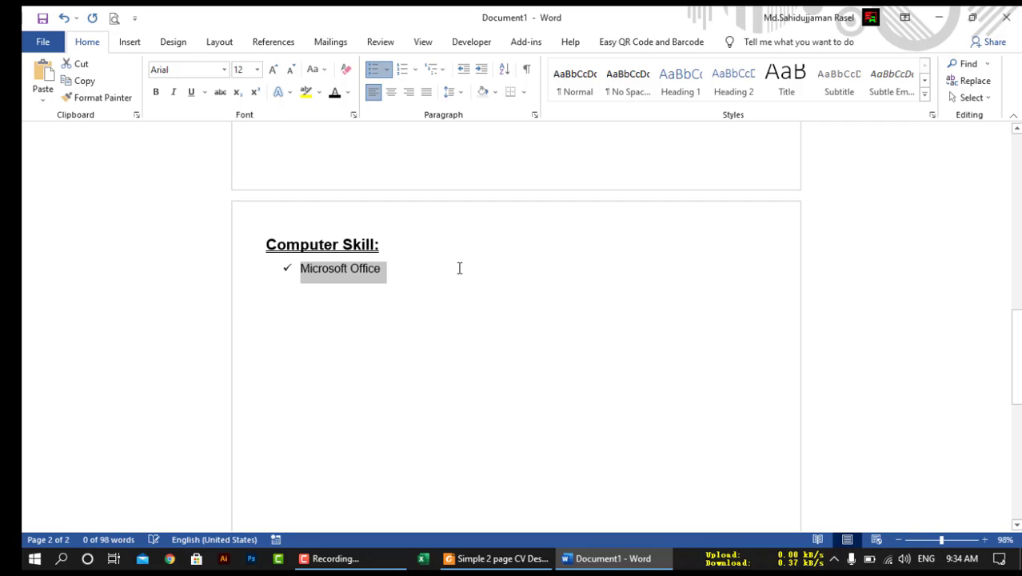
left_click(450, 279)
Step: Add Photoshop, WordPress Customization, Internet Browsing and Problem Solving bullets, fixing misspellings
key("Return")
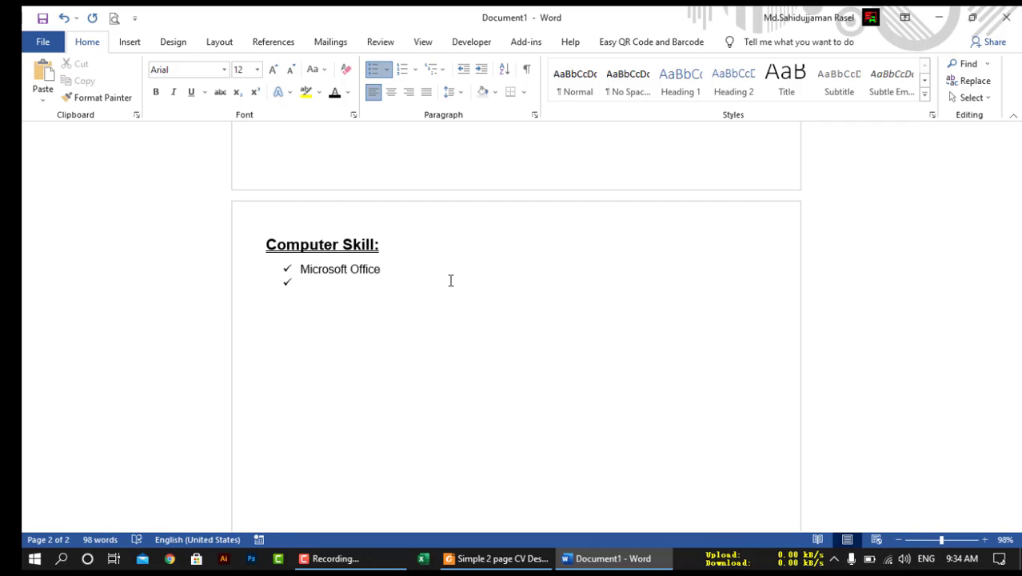
type("Photoshop ")
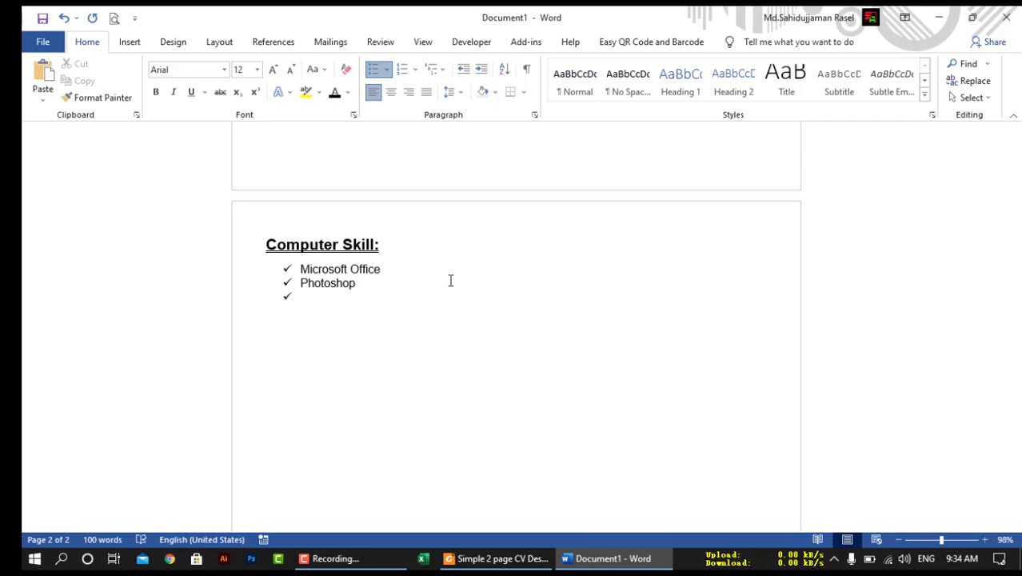
type("Word")
type("press")
type(" Custom")
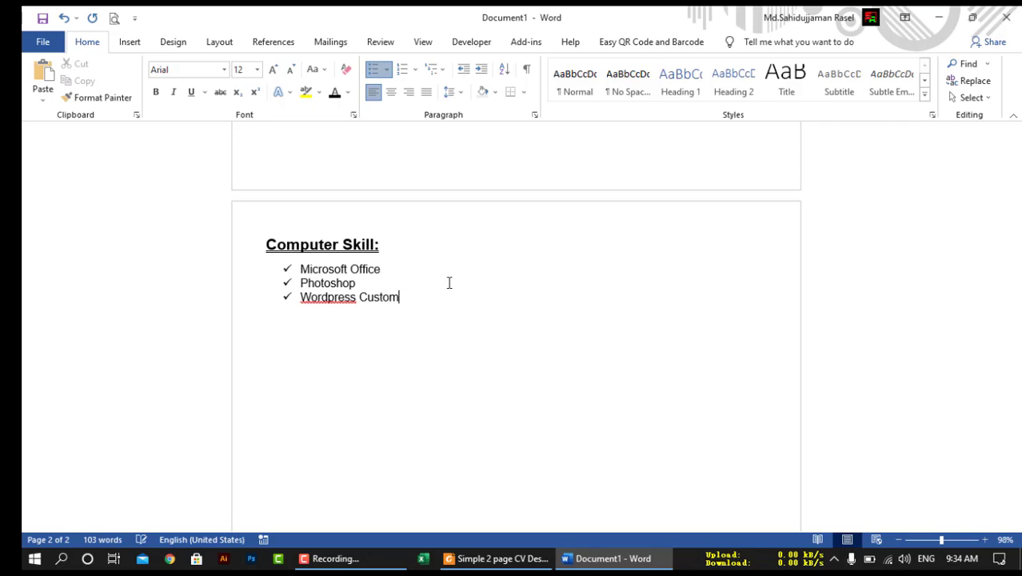
type("ization")
right_click(350, 300)
left_click(290, 56)
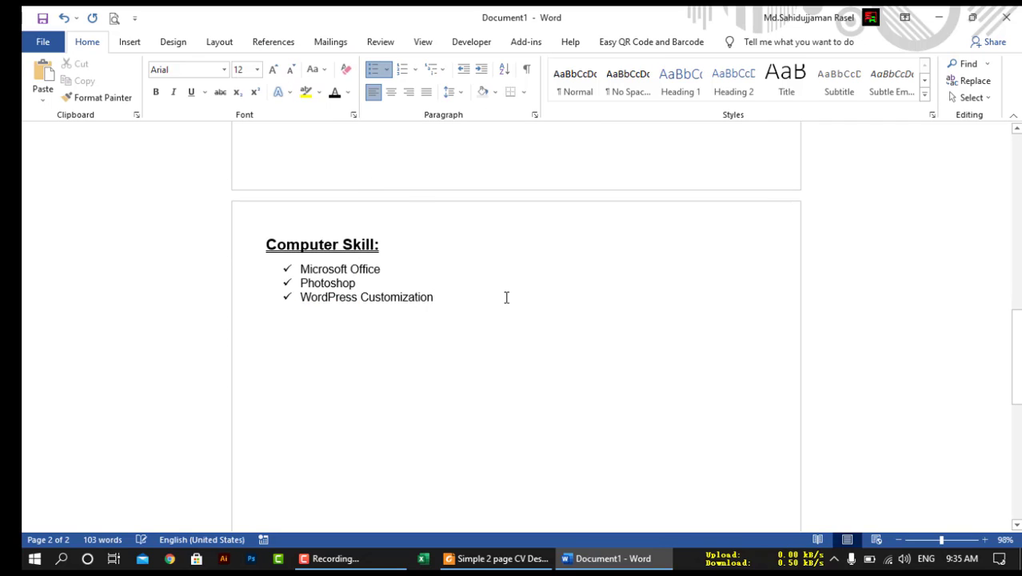
key("Return")
type("Internet")
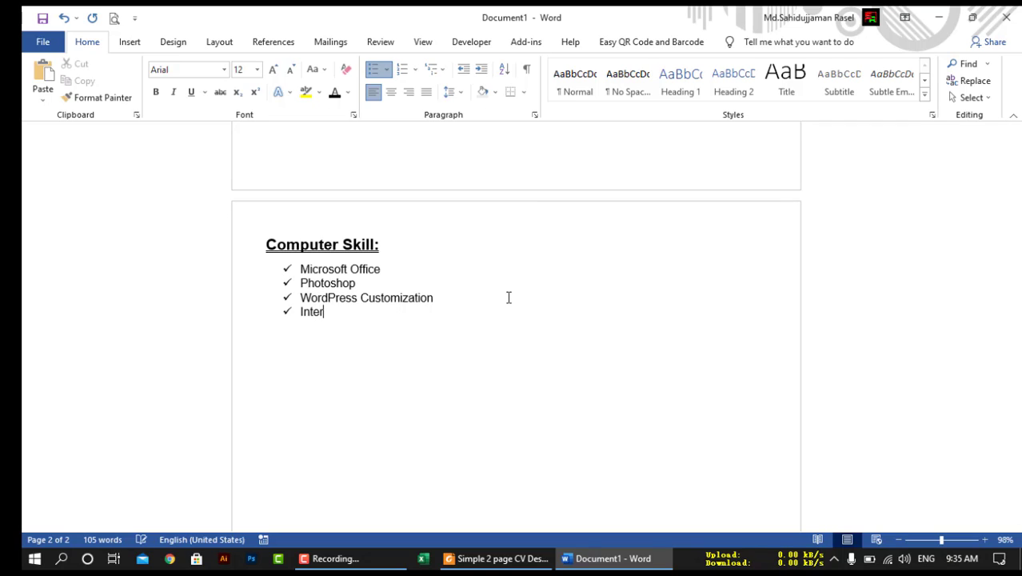
type("b")
key("BackSpace")
type("Browsi")
type("ng")
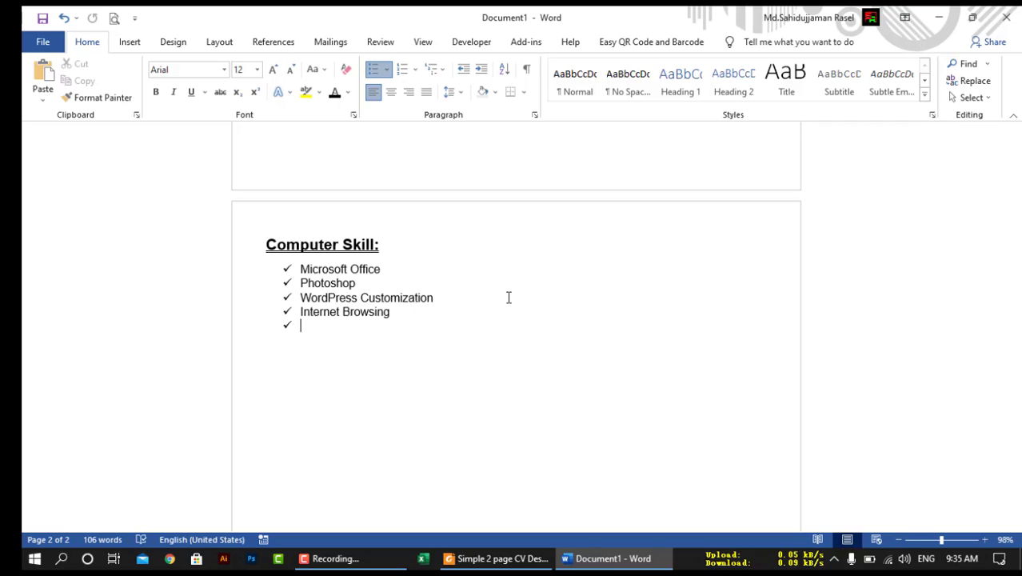
type("Probl")
type("em ")
type("Solviong")
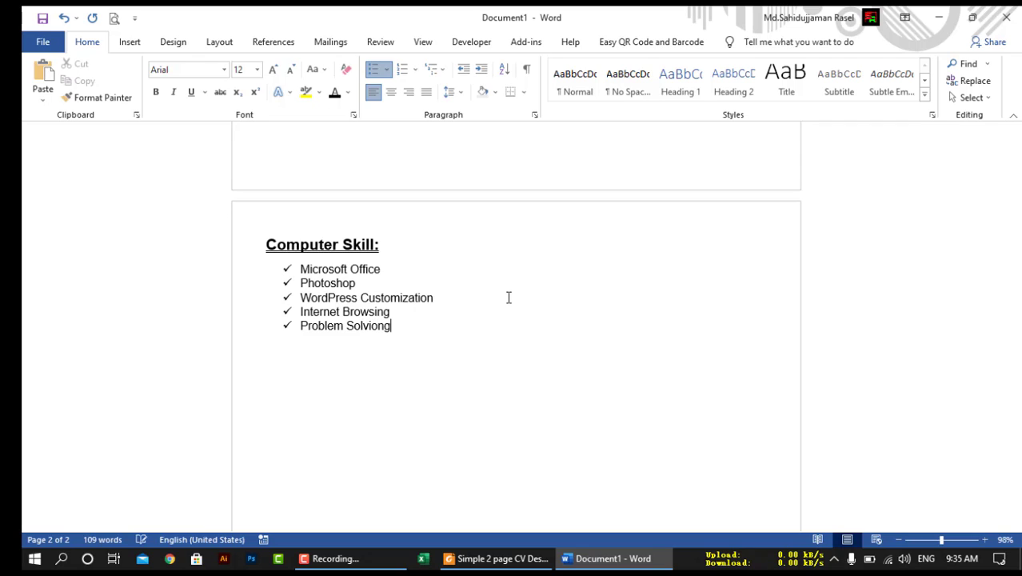
key("BackSpace")
key("BackSpace")
type("n")
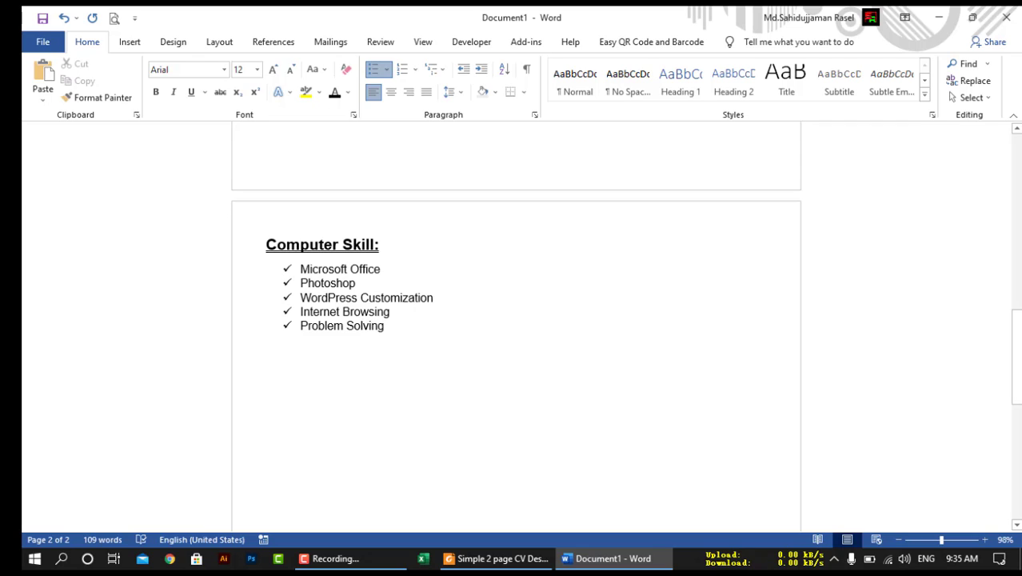
scroll(515, 306, "down", 1)
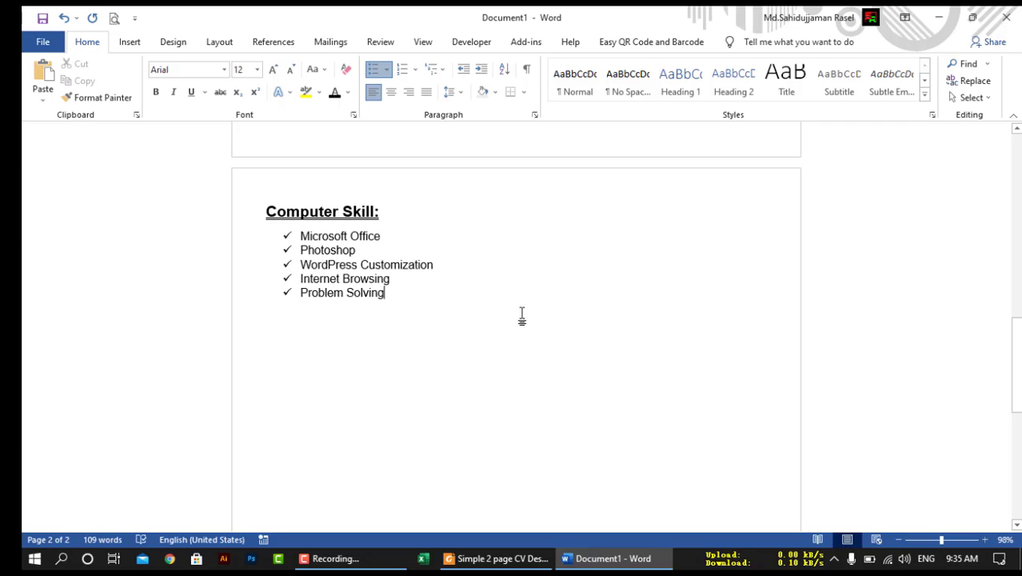
Step: End the list and add a 16 pt 'Language Proficiency:' heading, correcting 'Lagnuage'
key("Return")
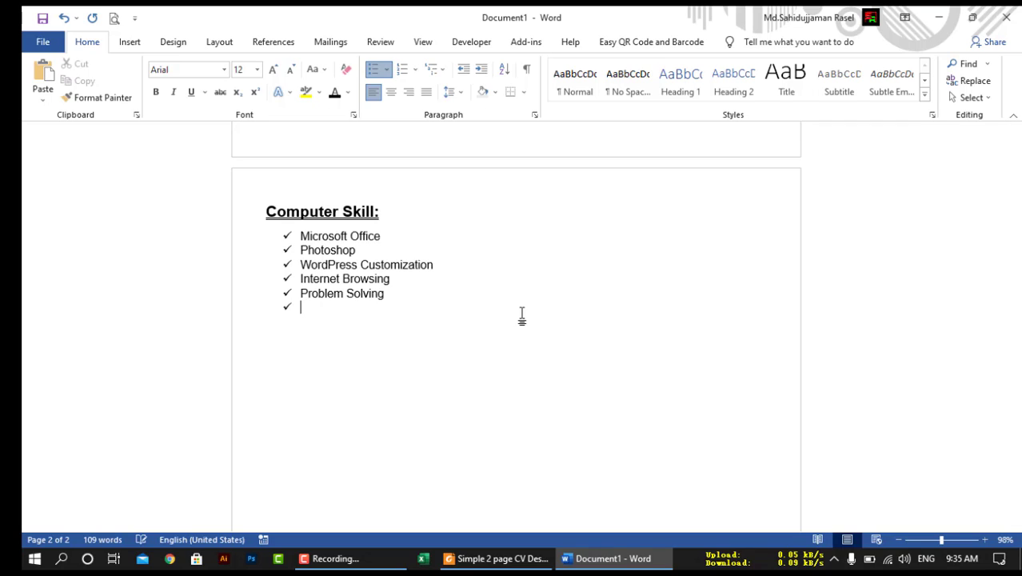
key("BackSpace")
key("BackSpace")
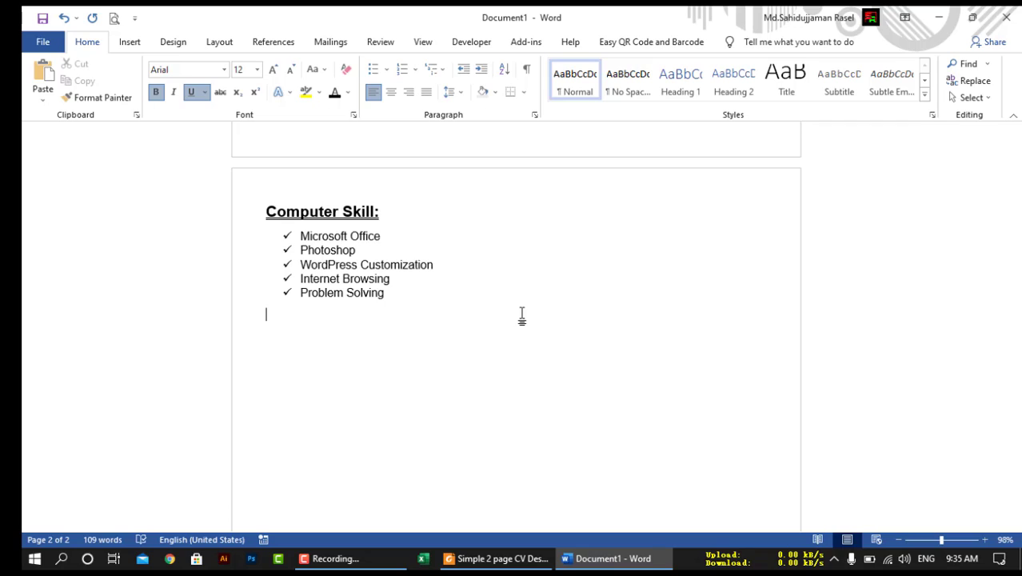
type("Lagn")
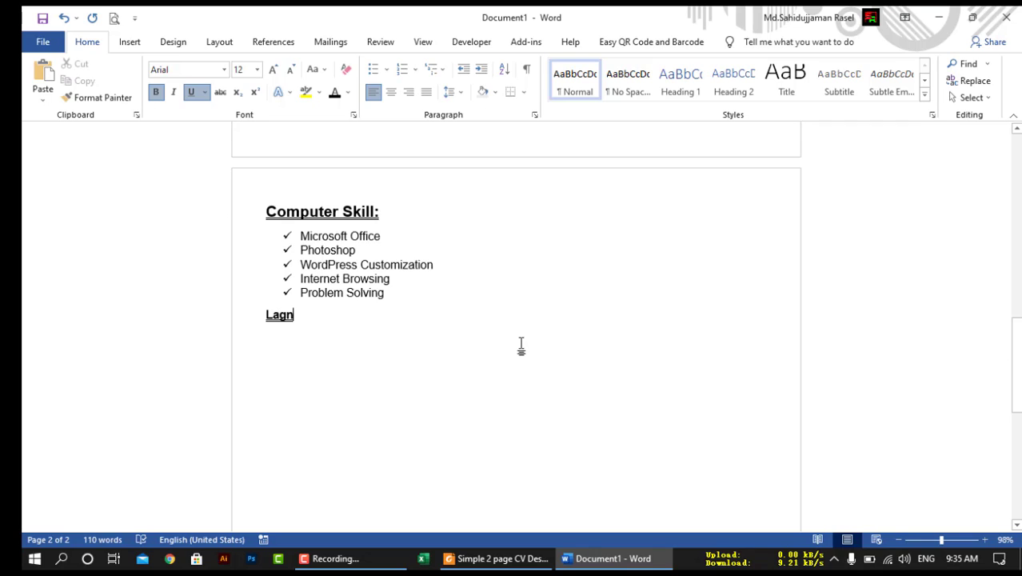
type("ua")
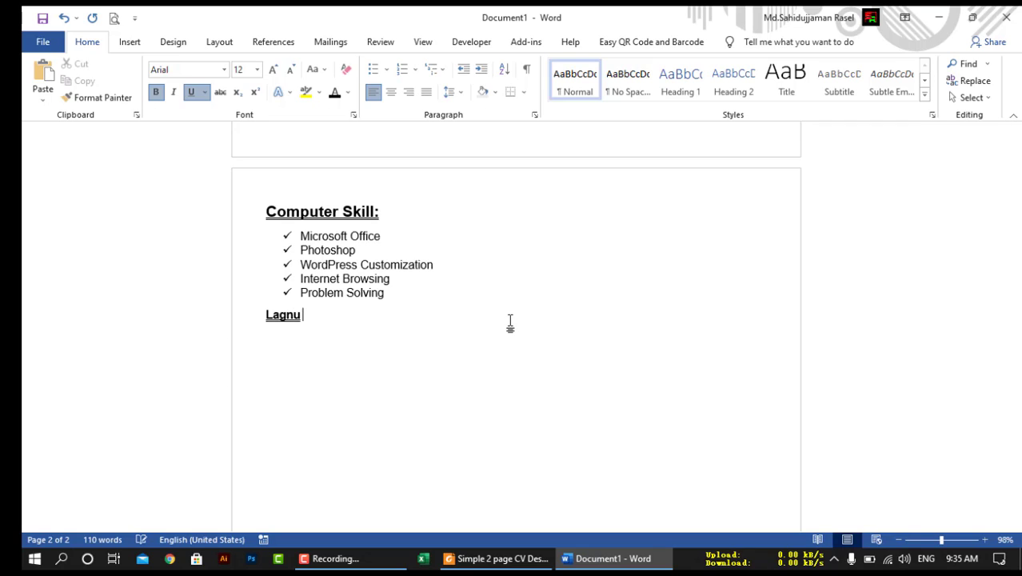
type("ge Profi")
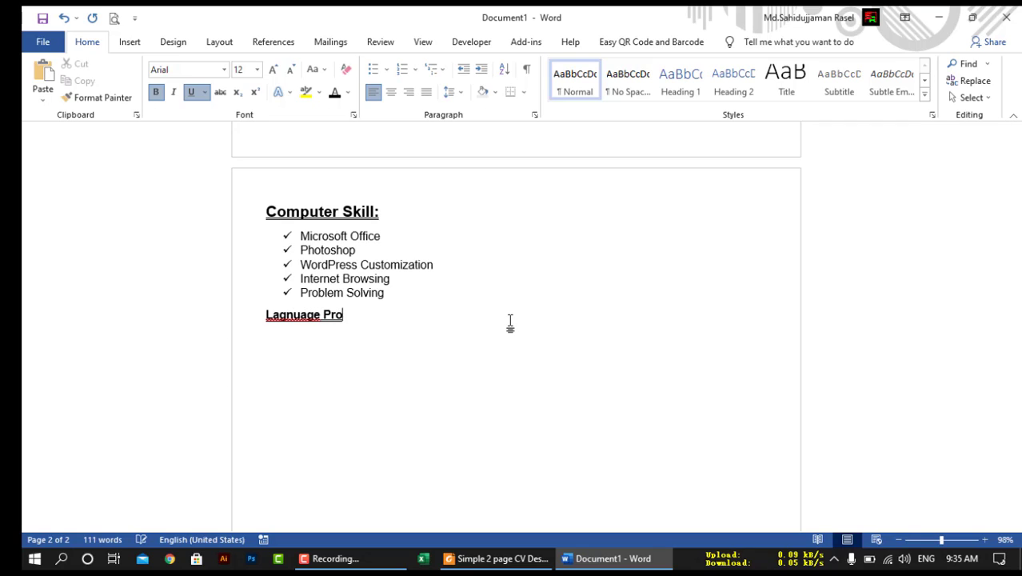
type("ciency:")
right_click(290, 314)
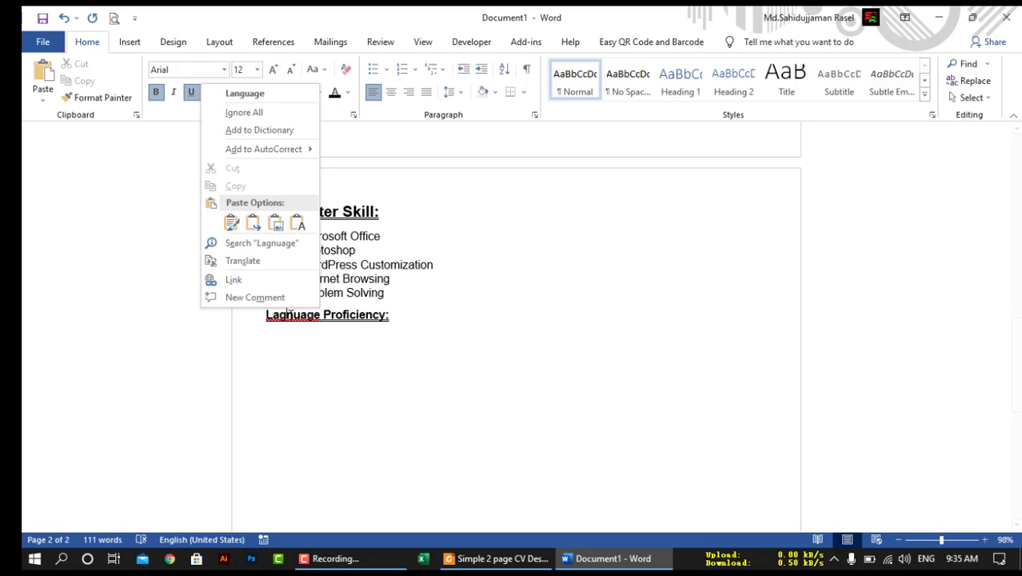
left_click(268, 93)
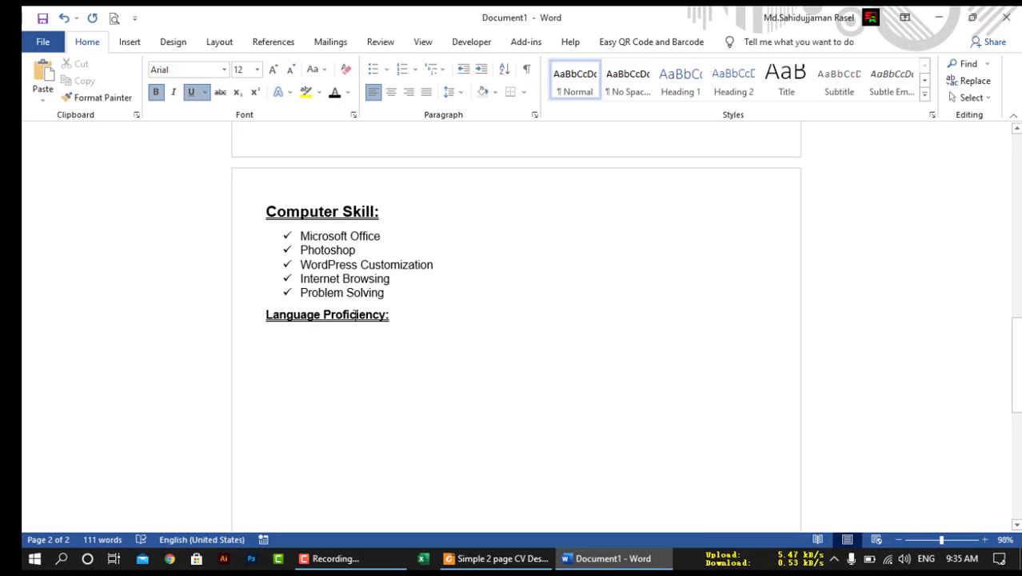
left_click_drag(394, 314, 265, 315)
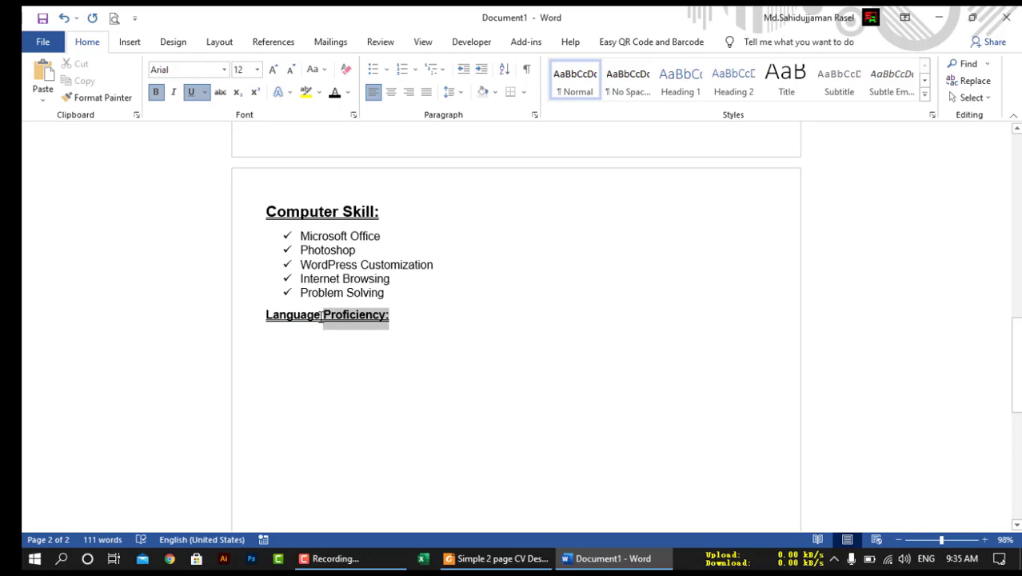
left_click(257, 70)
left_click(242, 171)
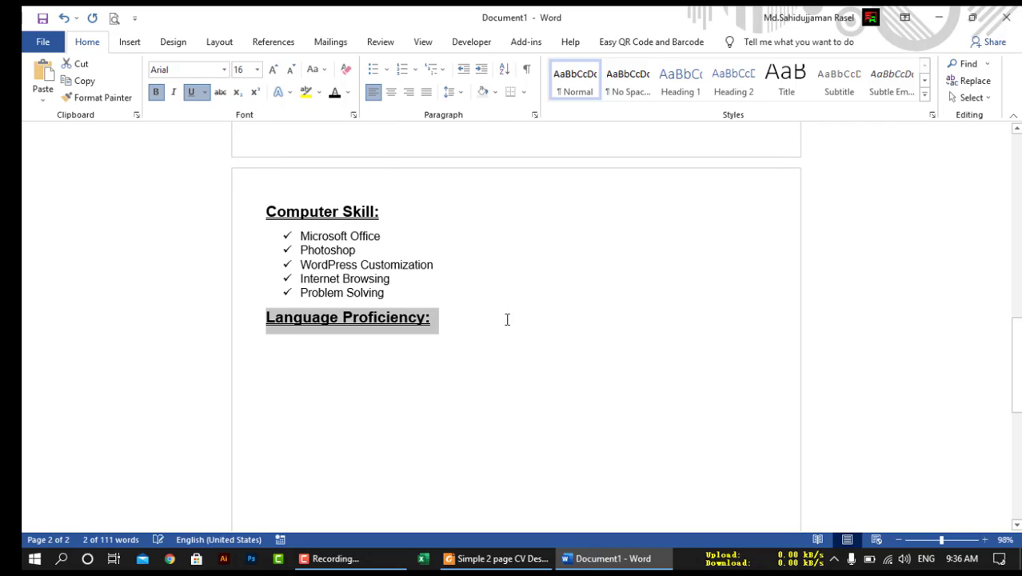
key("Down")
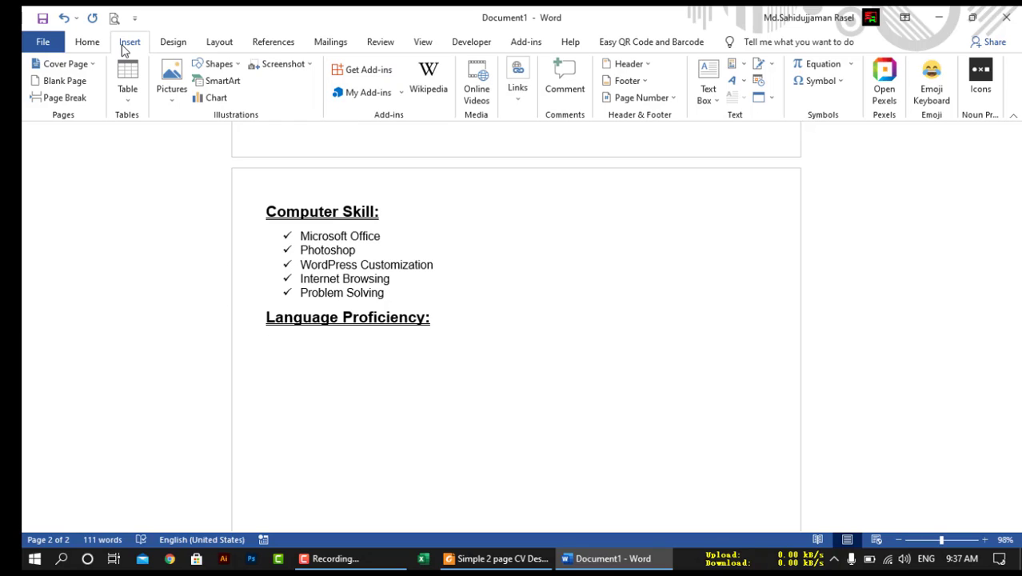
Step: Insert a 4x3 table with Language, Reading, Writing, Speaking headers and Bangla, English row labels
left_click(127, 105)
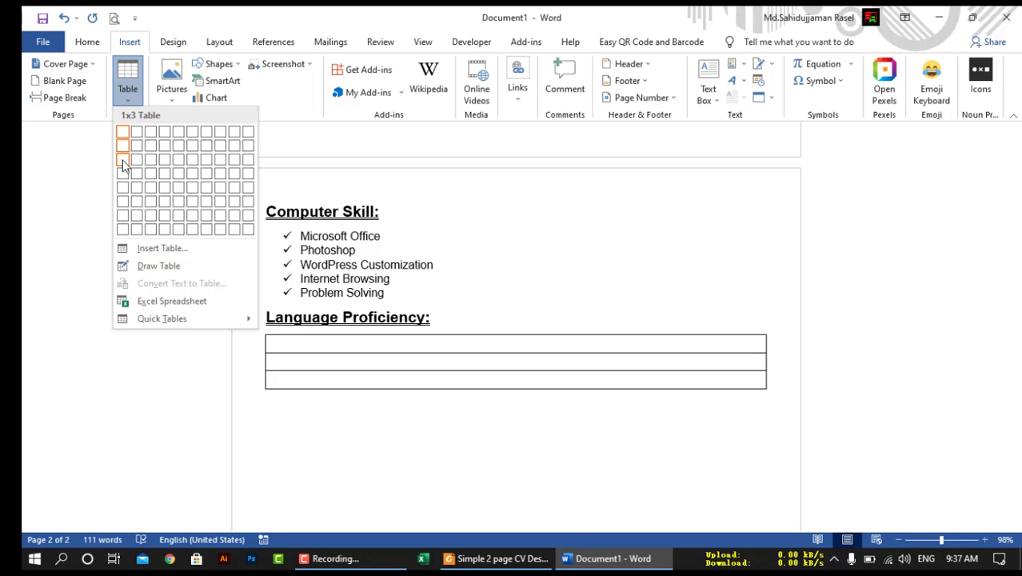
left_click(164, 165)
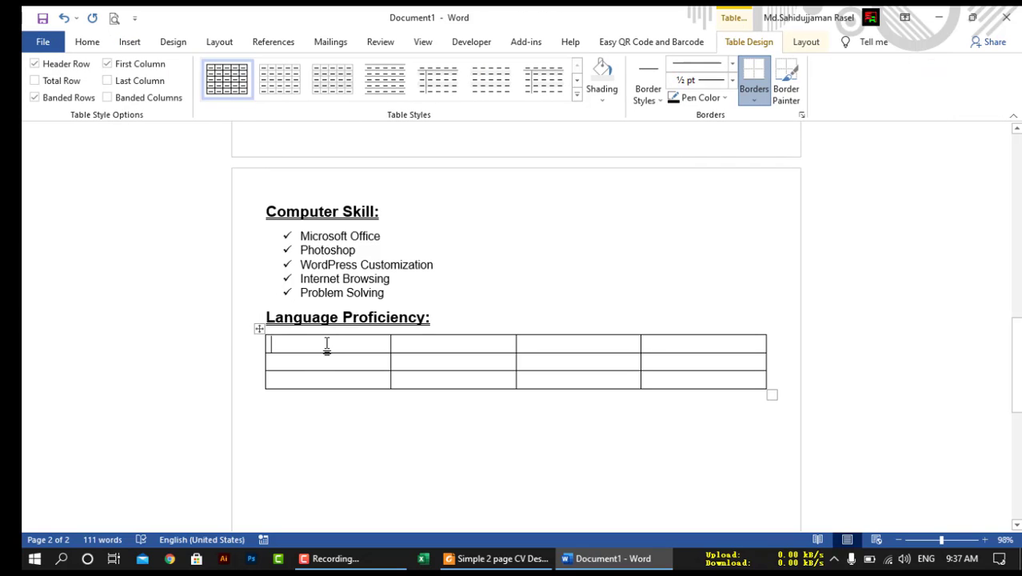
type("Lan")
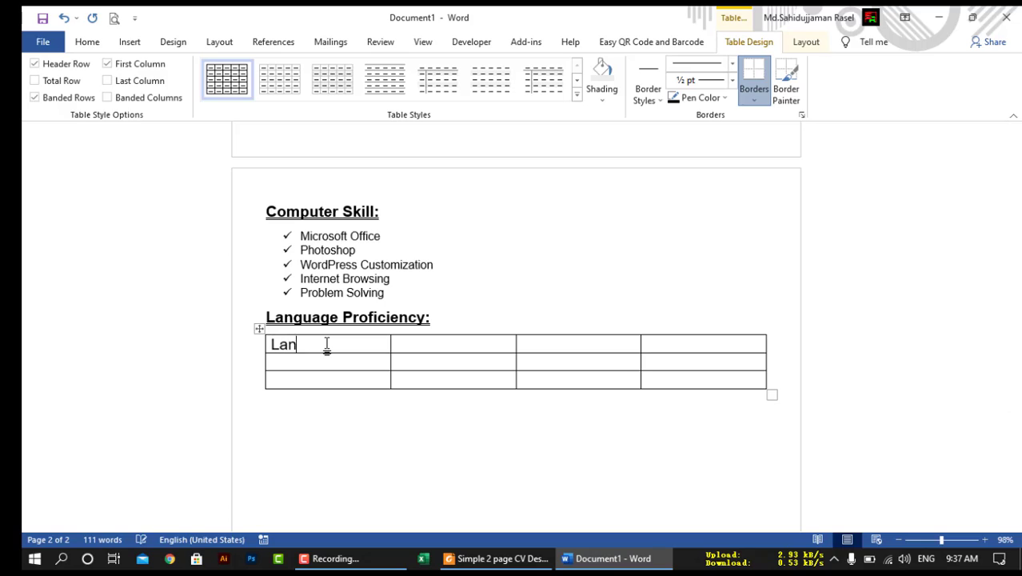
type("guag")
type("e")
left_click(417, 341)
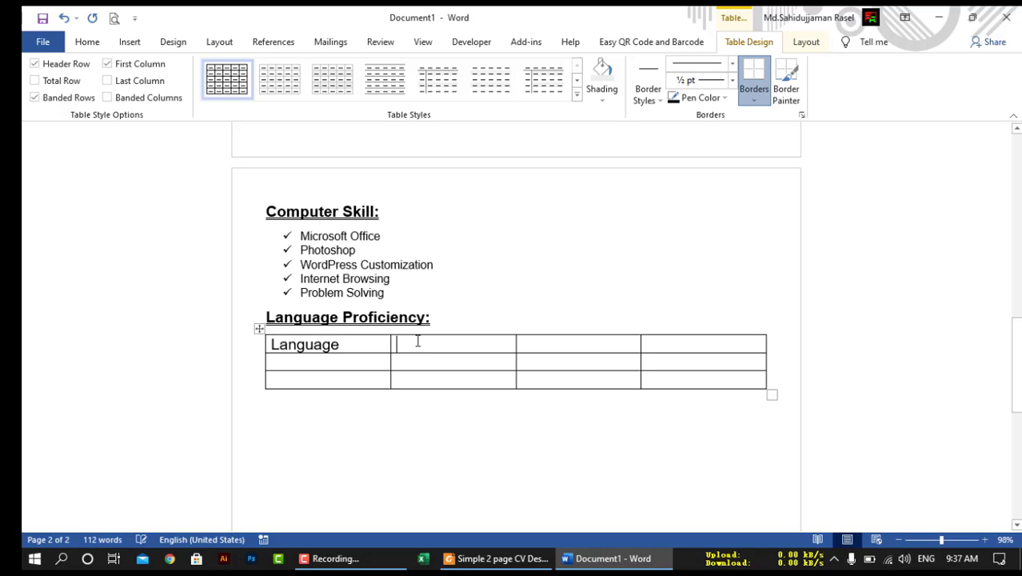
type("Reading")
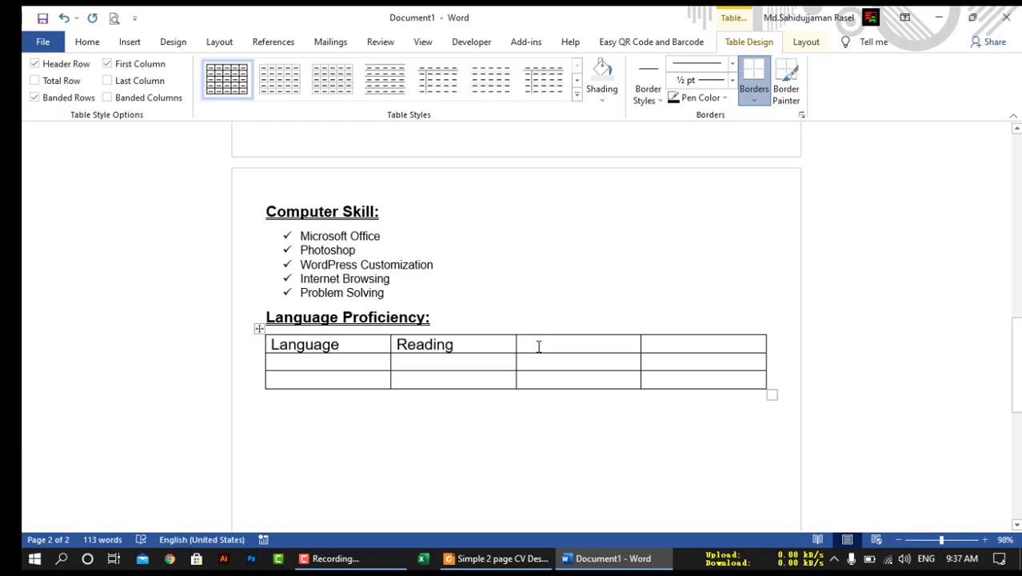
type("Writing")
type("Sp")
key("BackSpace")
key("BackSpace")
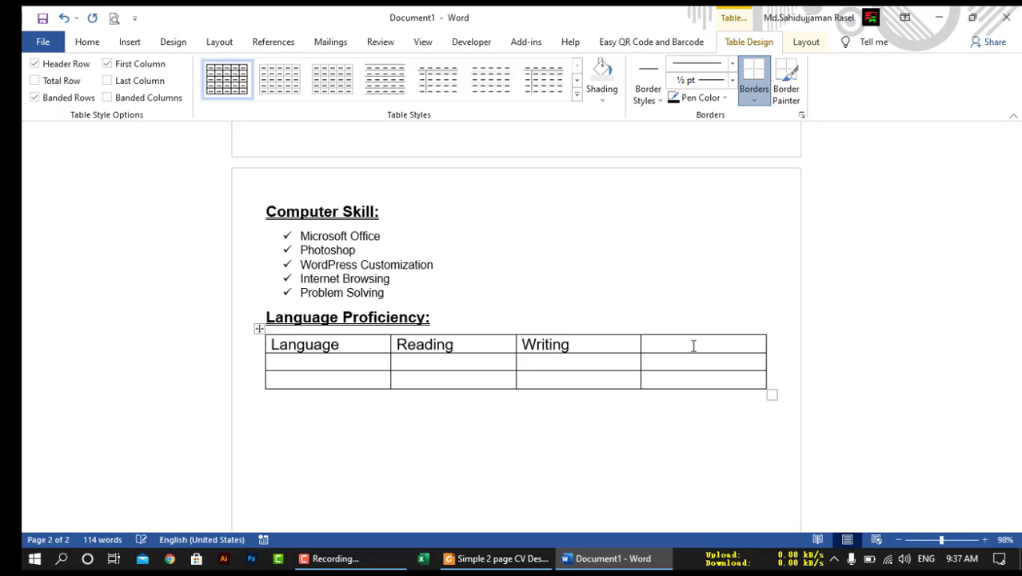
left_click(693, 345)
type("Spe")
type("aking")
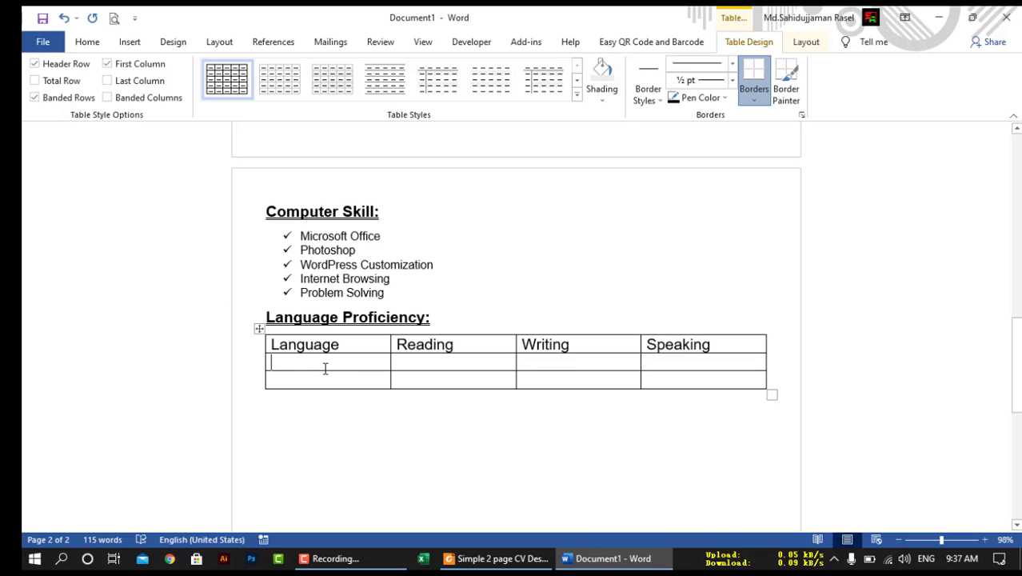
type("BNangl")
key("BackSpace")
key("BackSpace")
key("BackSpace")
key("BackSpace")
key("BackSpace")
type("a")
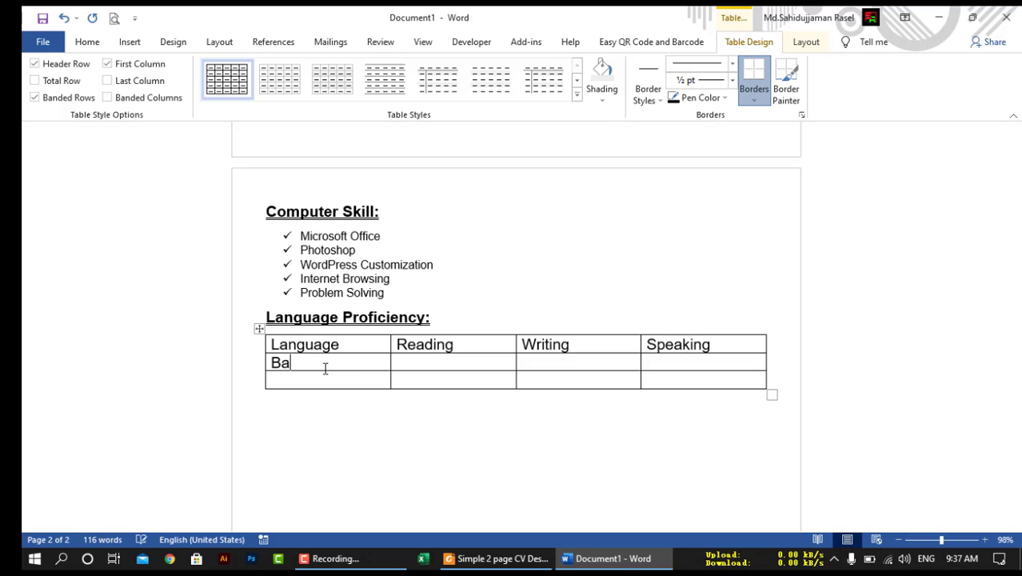
type("ngla")
key("Down")
type("English")
Step: Fill in the levels: Bangla High, High, High; English High, Normal, Normal
left_click(425, 367)
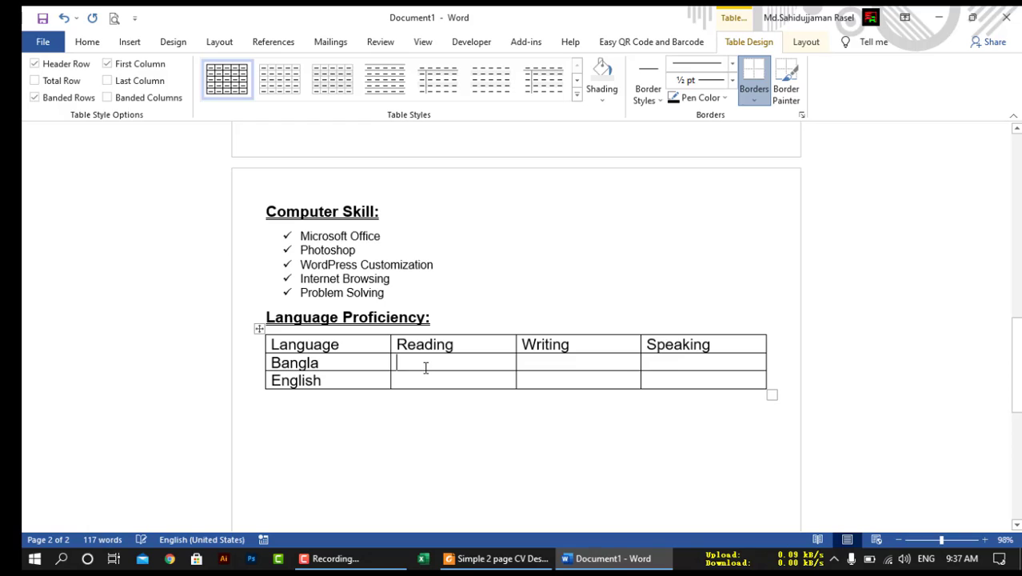
type("High")
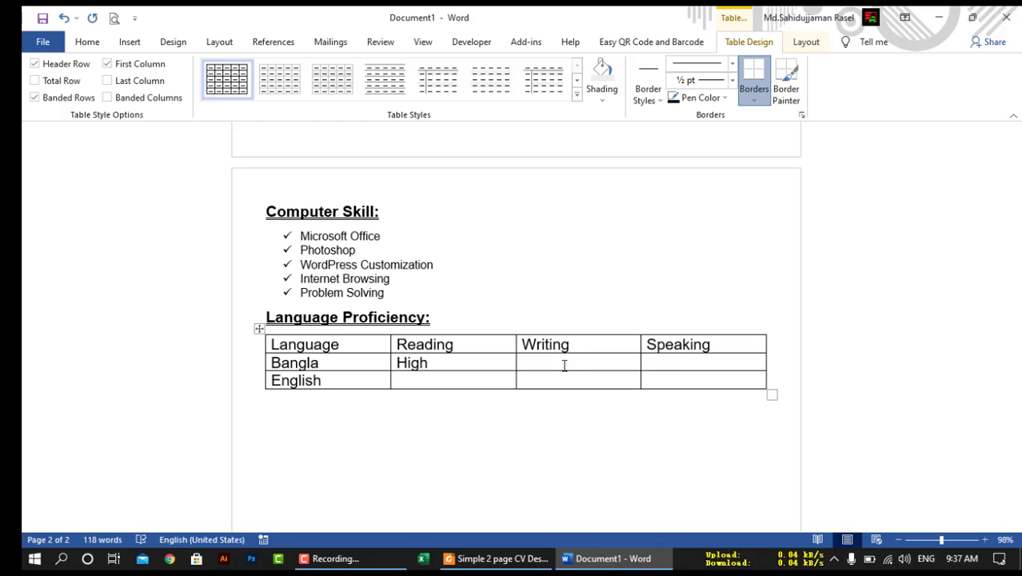
type("Hig")
type("h")
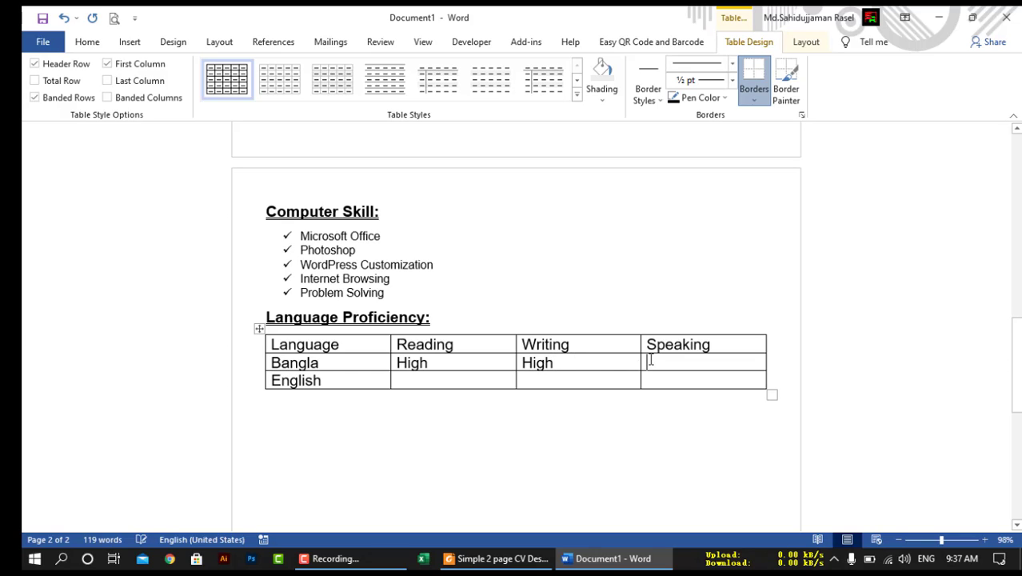
left_click(650, 361)
type("High")
type("High")
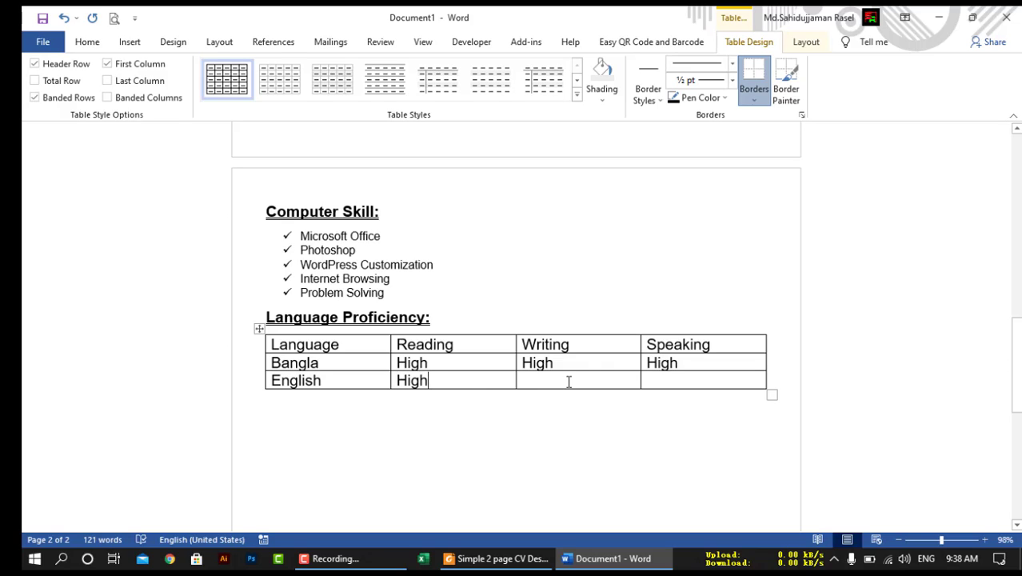
left_click(569, 382)
type("Norm")
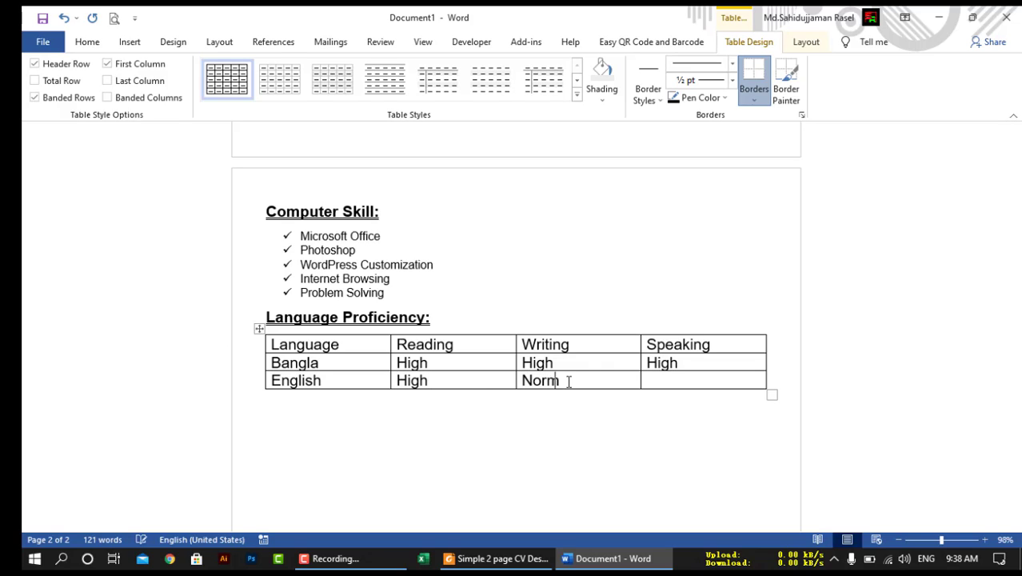
type("al")
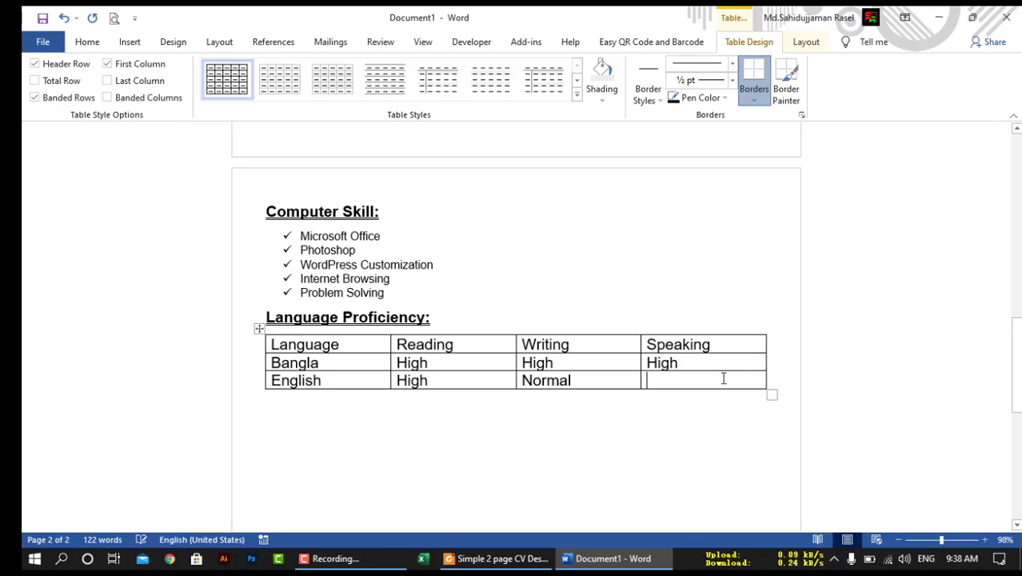
left_click(723, 379)
type("J")
type("no")
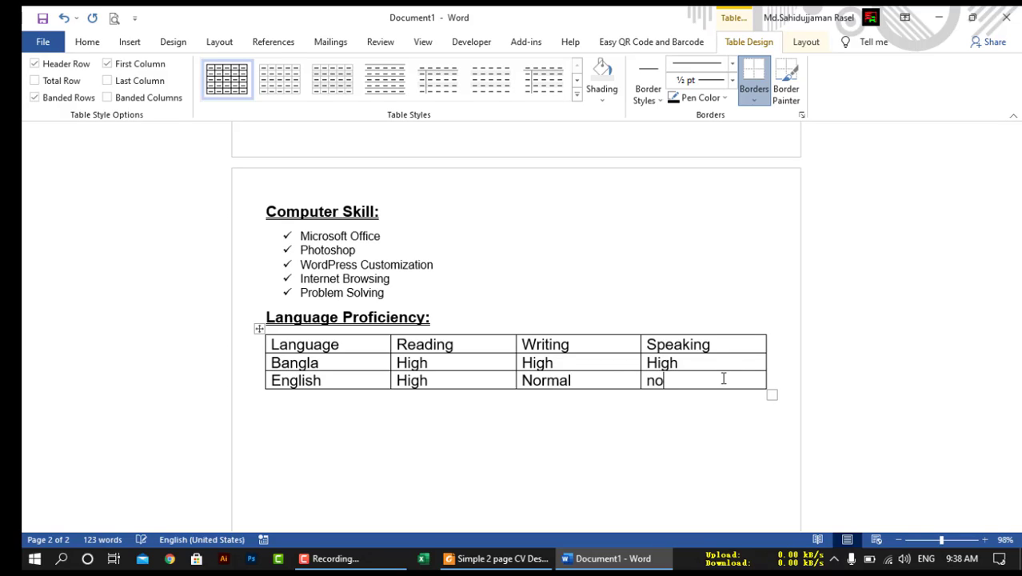
key("BackSpace")
key("BackSpace")
type("Normal")
Step: Place the cursor back inside the table and bring up the table layout options
left_click(693, 411)
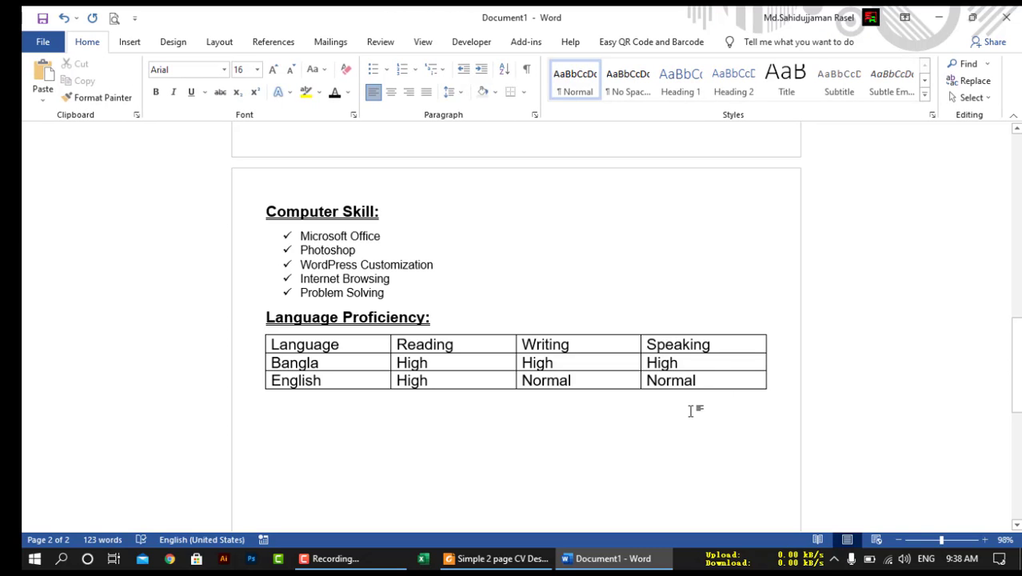
left_click(657, 381)
left_click(321, 381)
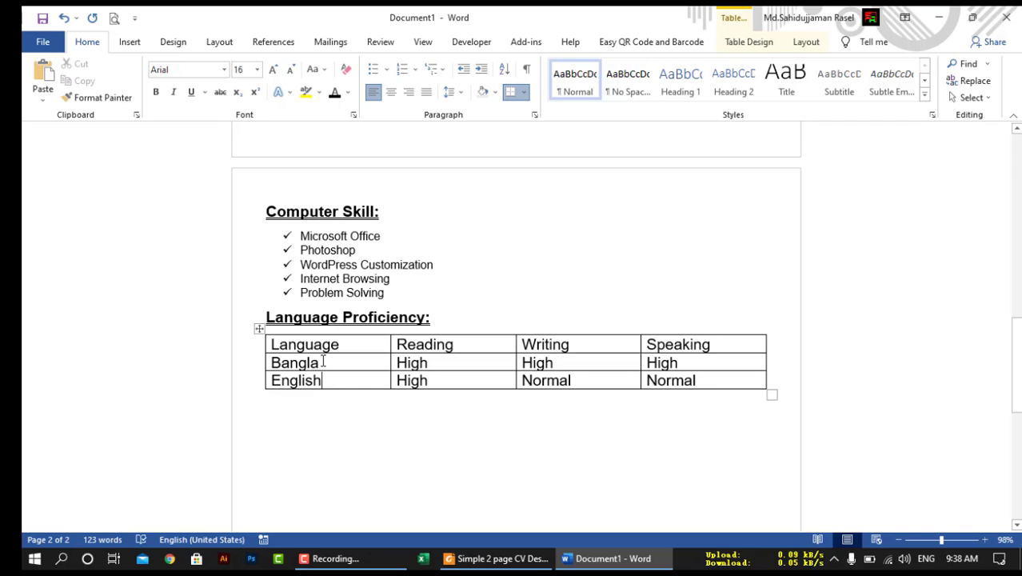
left_click(382, 423)
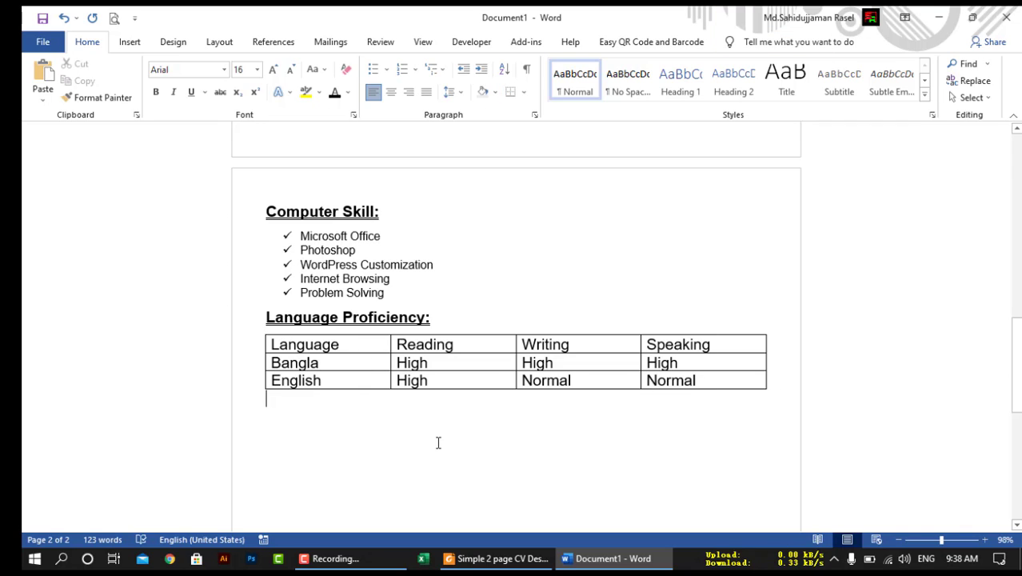
left_click(495, 386)
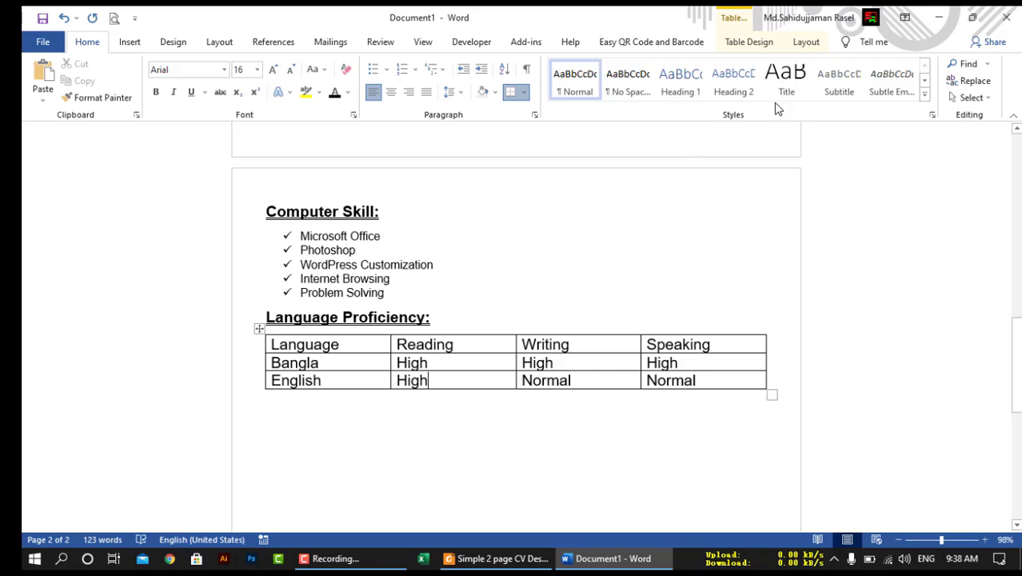
left_click(808, 43)
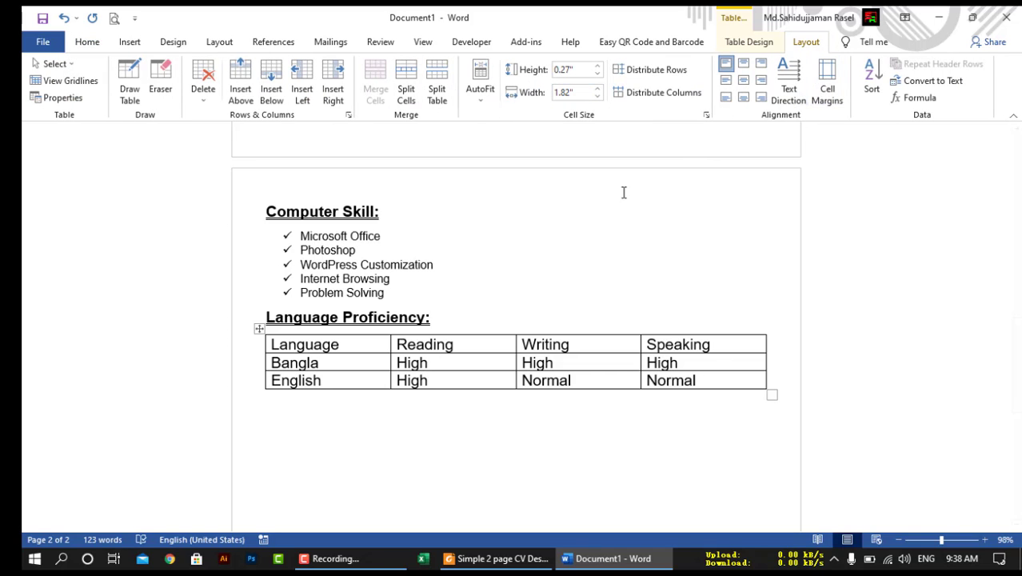
mouse_move(332, 558)
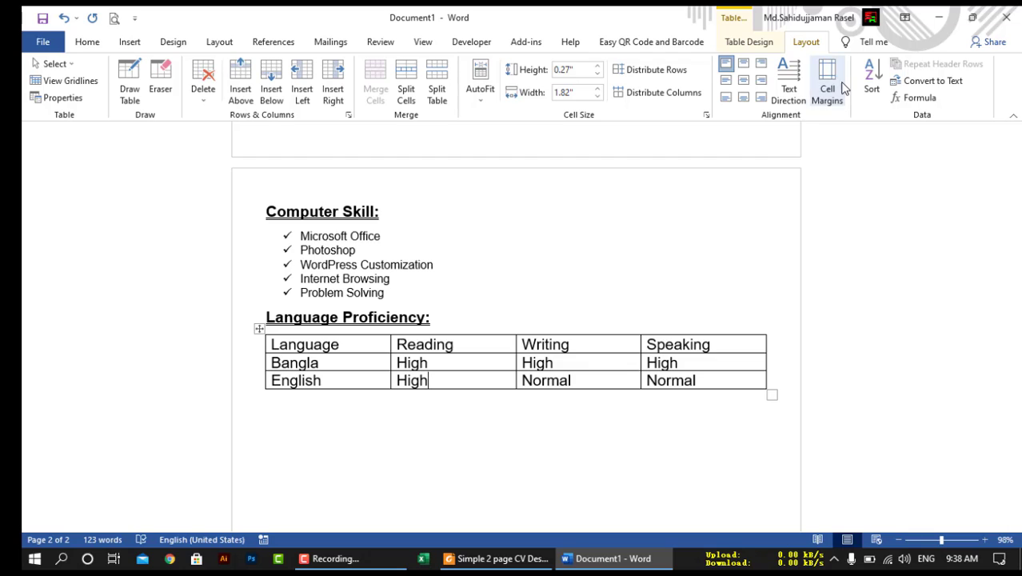
Step: Turn on a slightly increased spacing between the table's cells
left_click(840, 88)
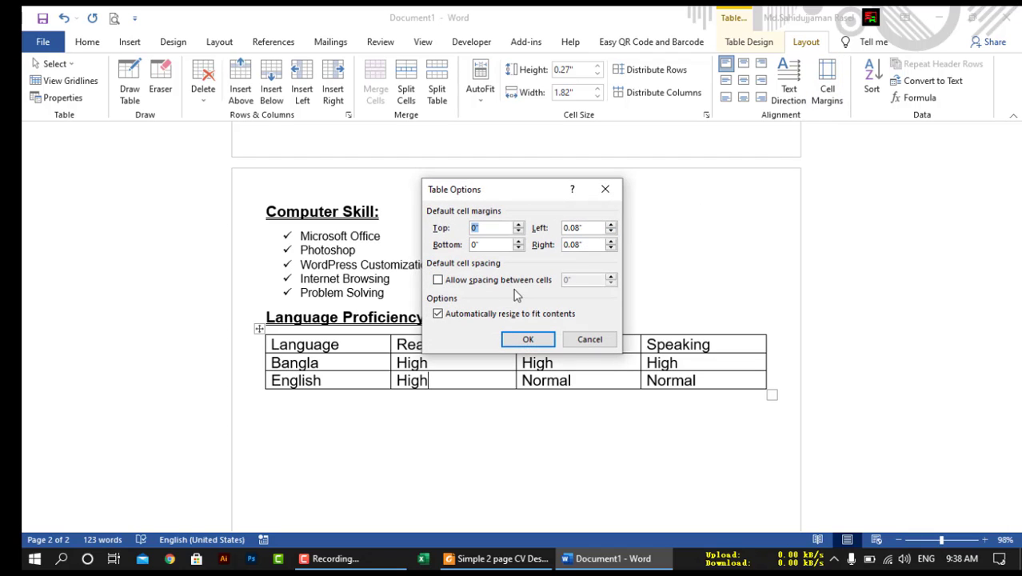
left_click(438, 280)
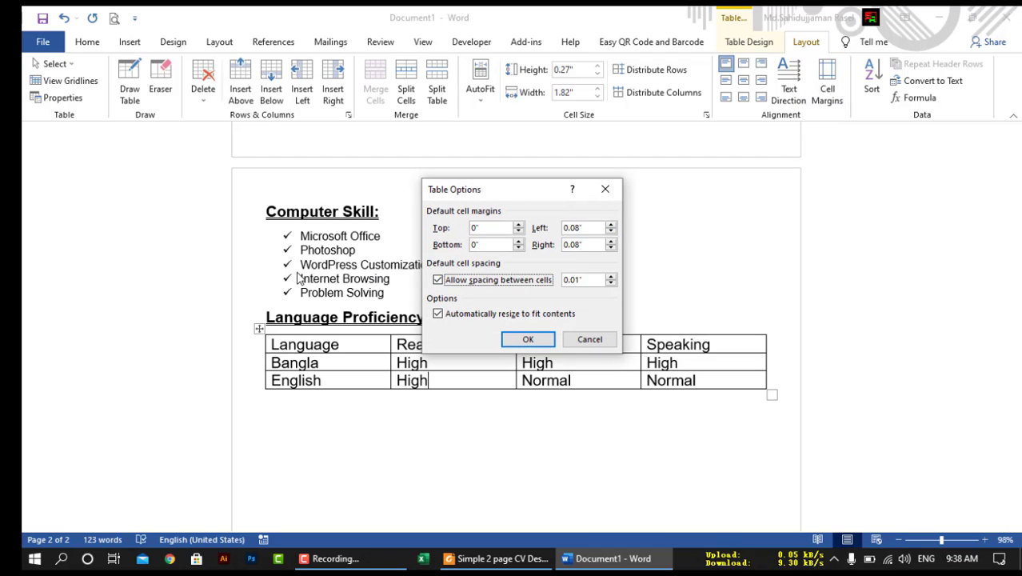
left_click(611, 275)
left_click(611, 275)
left_click(611, 275)
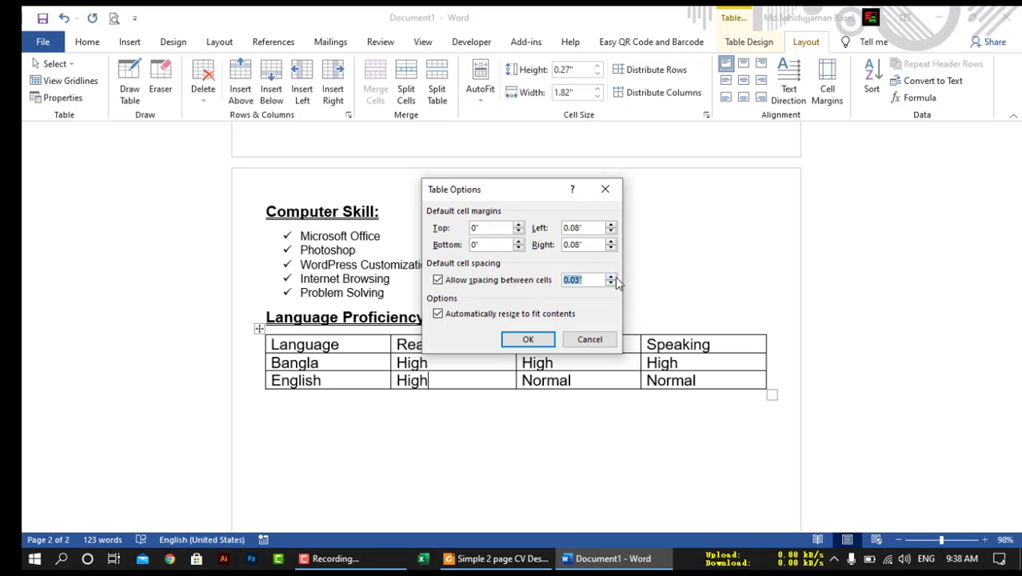
left_click(527, 339)
left_click(619, 440)
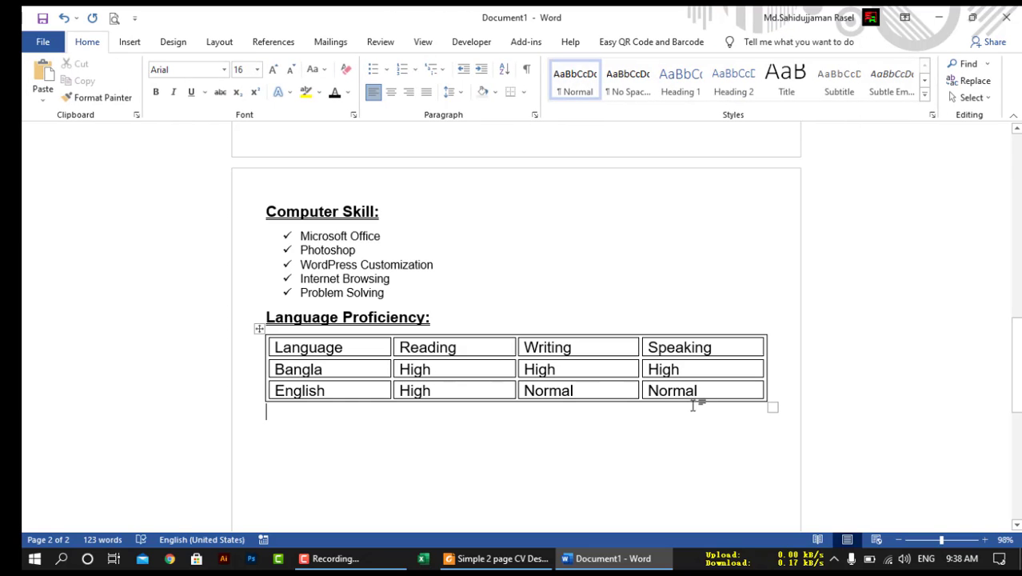
Step: Center the text in every cell of the language table
left_click_drag(298, 351, 703, 389)
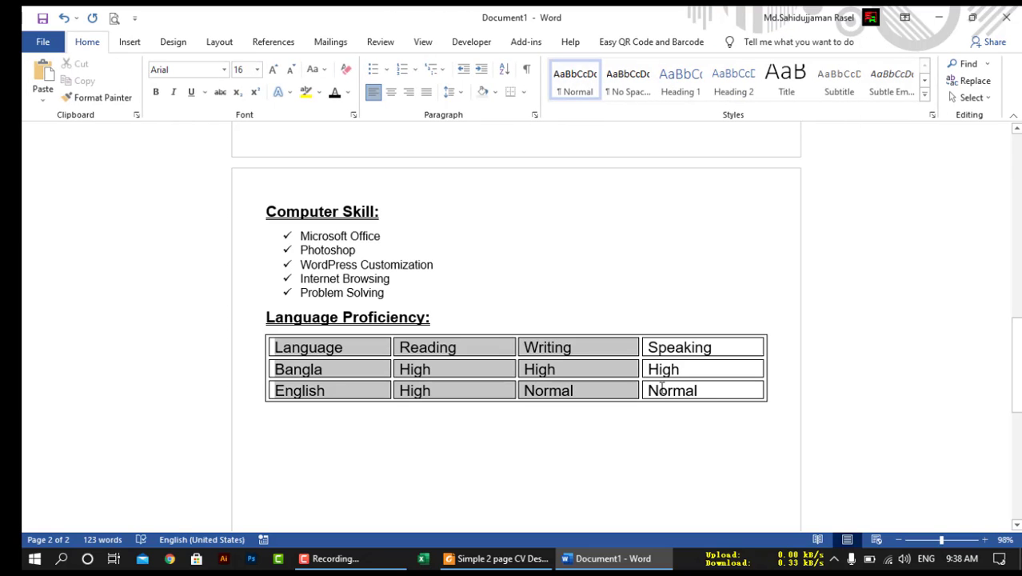
left_click(86, 42)
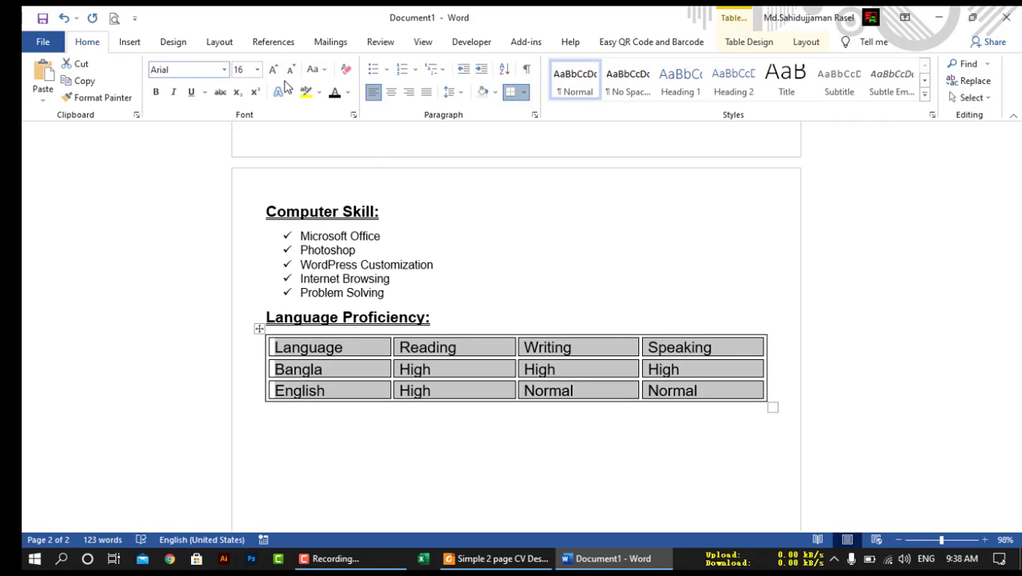
left_click(392, 94)
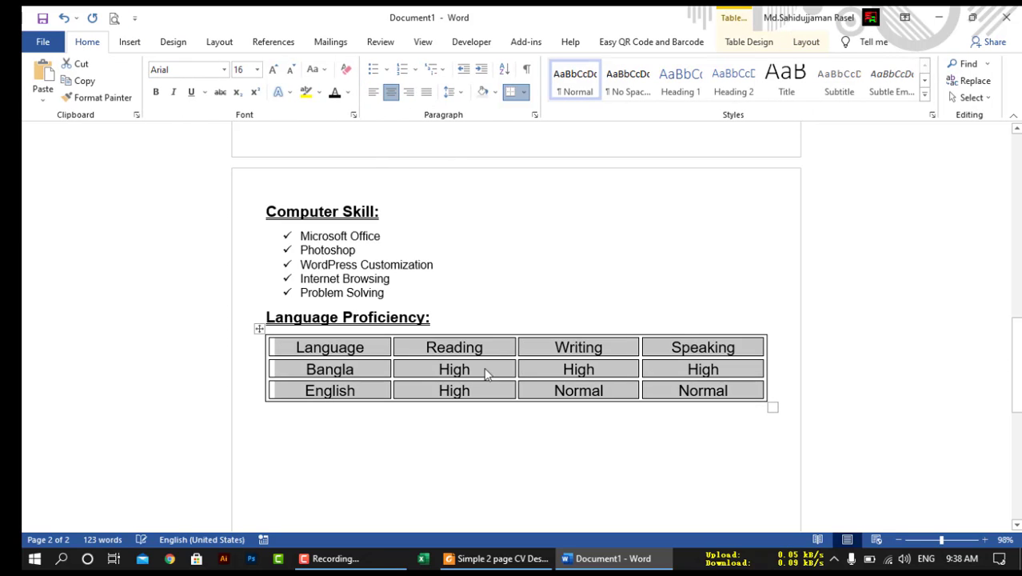
left_click(671, 419)
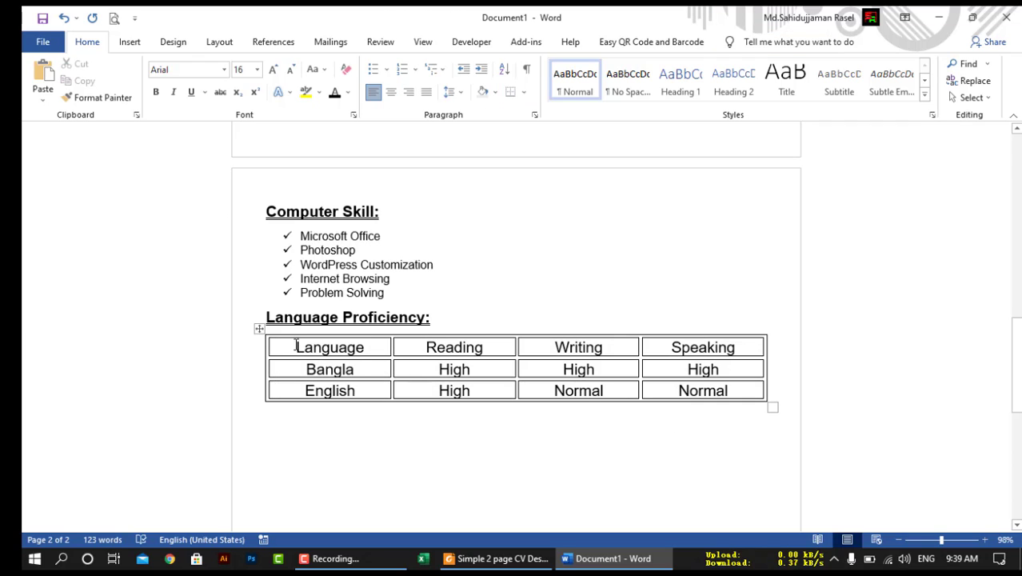
Step: Set the whole language table's text to 12 pt
left_click_drag(296, 345, 704, 392)
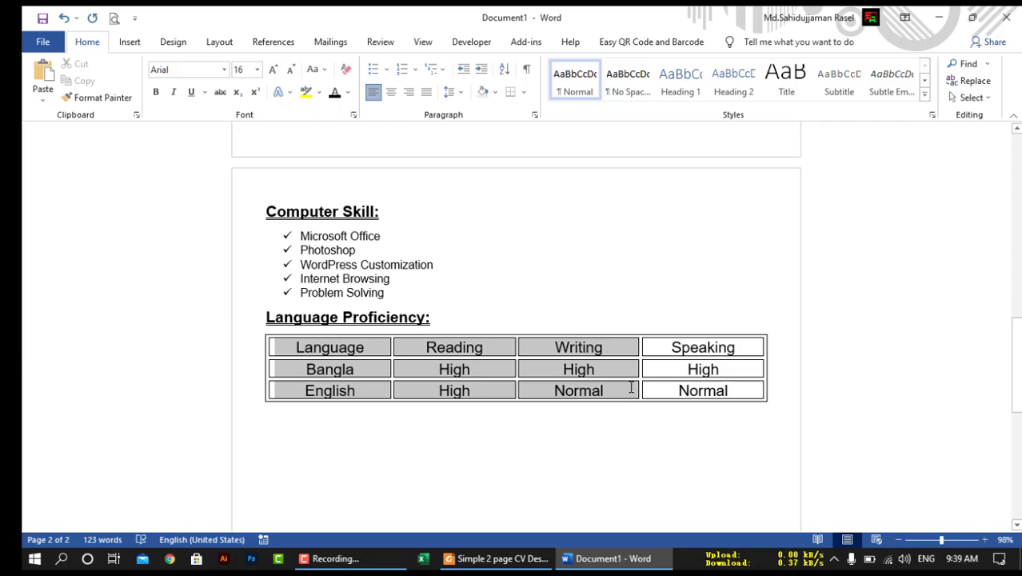
left_click(257, 69)
left_click(240, 140)
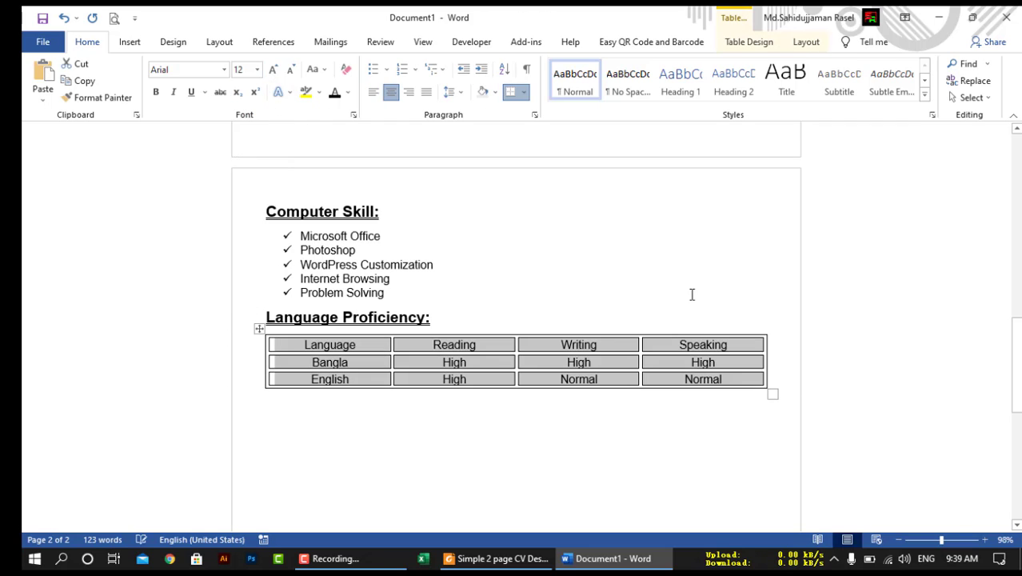
left_click(497, 365)
Step: Shade the header row light grey and drag the table taller for roomier rows
left_click_drag(289, 344, 671, 344)
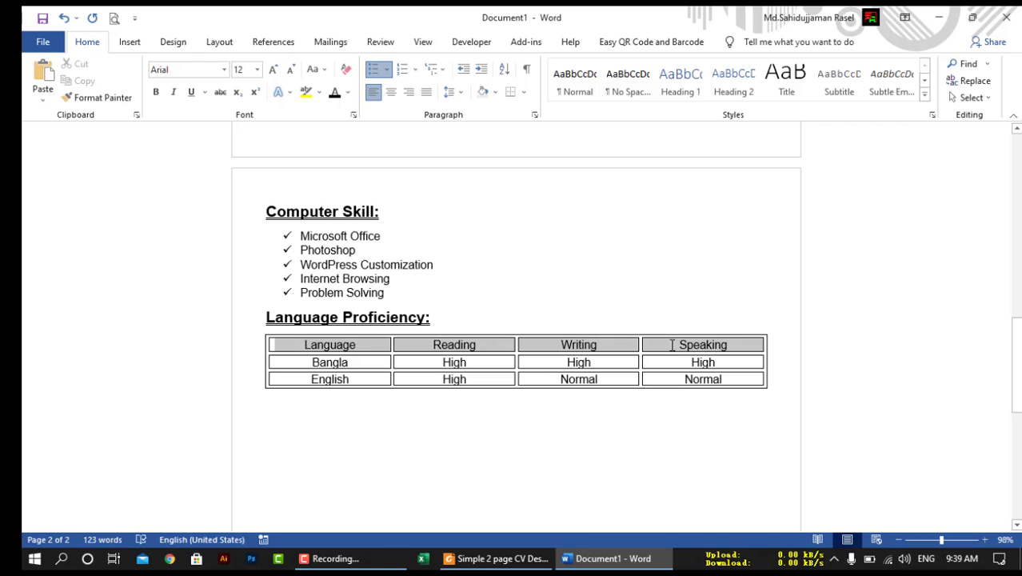
left_click(495, 92)
left_click(508, 137)
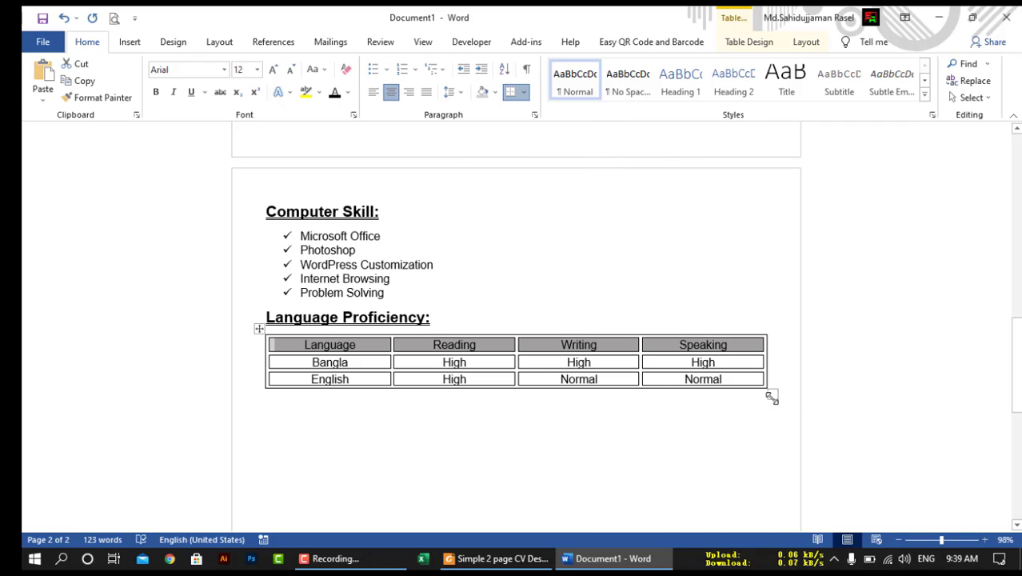
left_click_drag(771, 397, 771, 407)
left_click(644, 457)
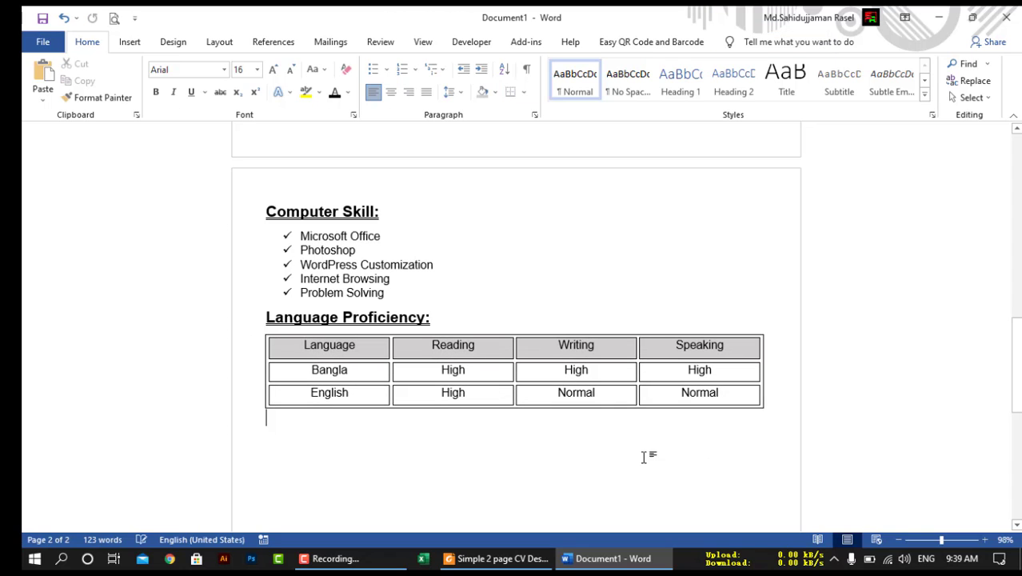
Step: Type the 'Personal Interest:' heading followed by Travelling below the table
scroll(769, 477, "down", 1)
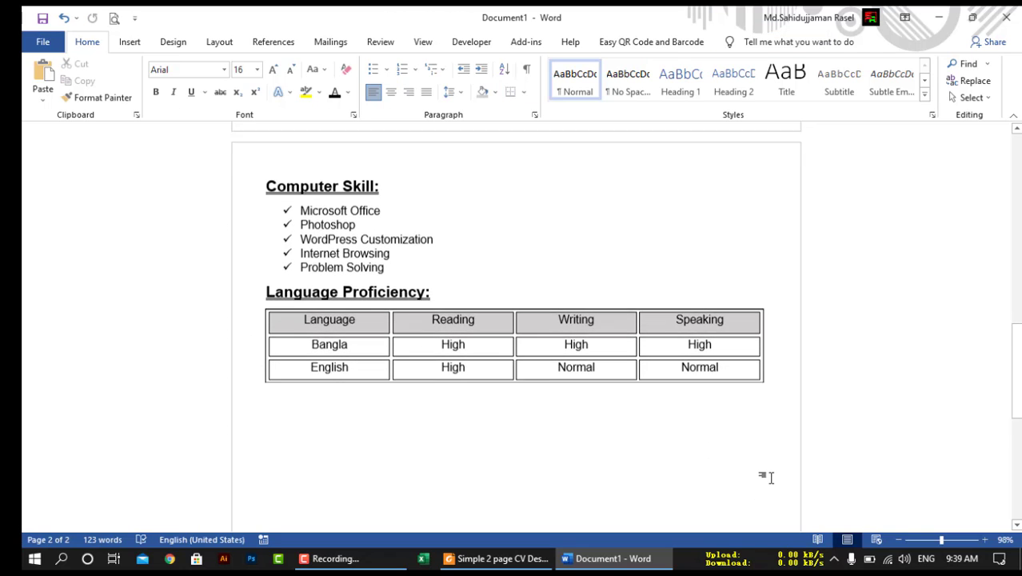
scroll(770, 477, "down", 2)
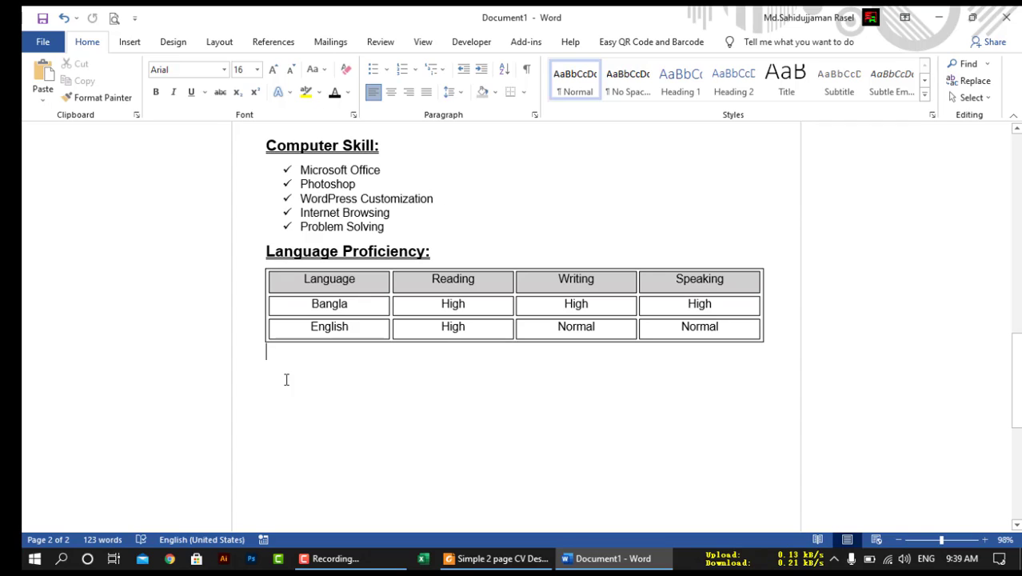
type("P")
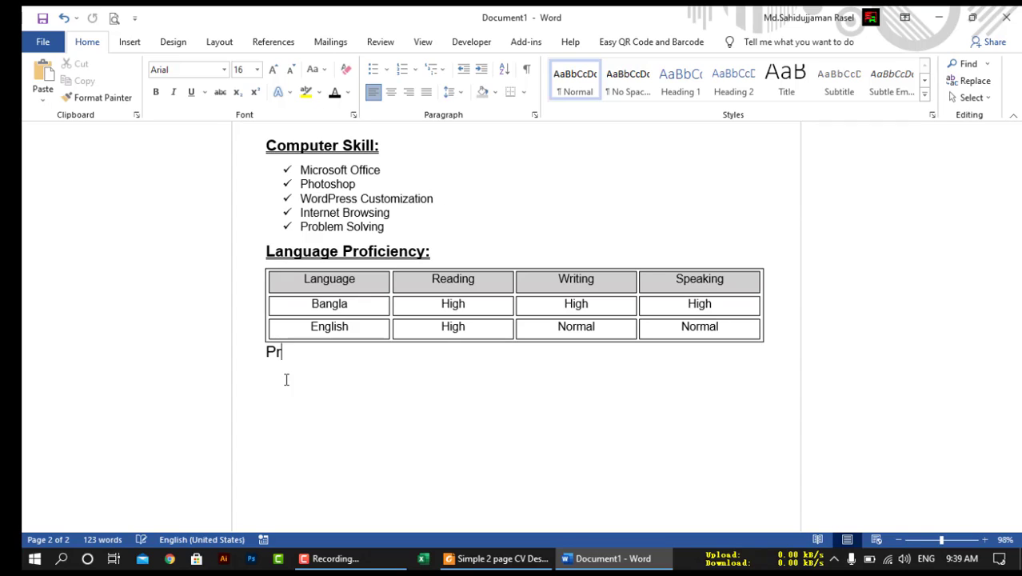
type("e")
key("BackSpace")
type("ers")
type("onl")
key("BackSpace")
type("al ")
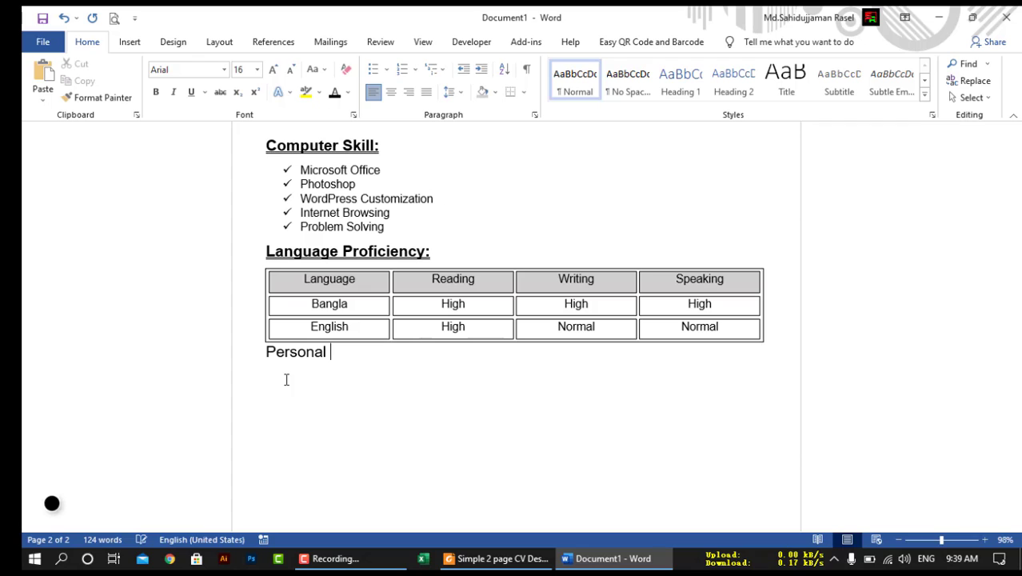
type("Interes")
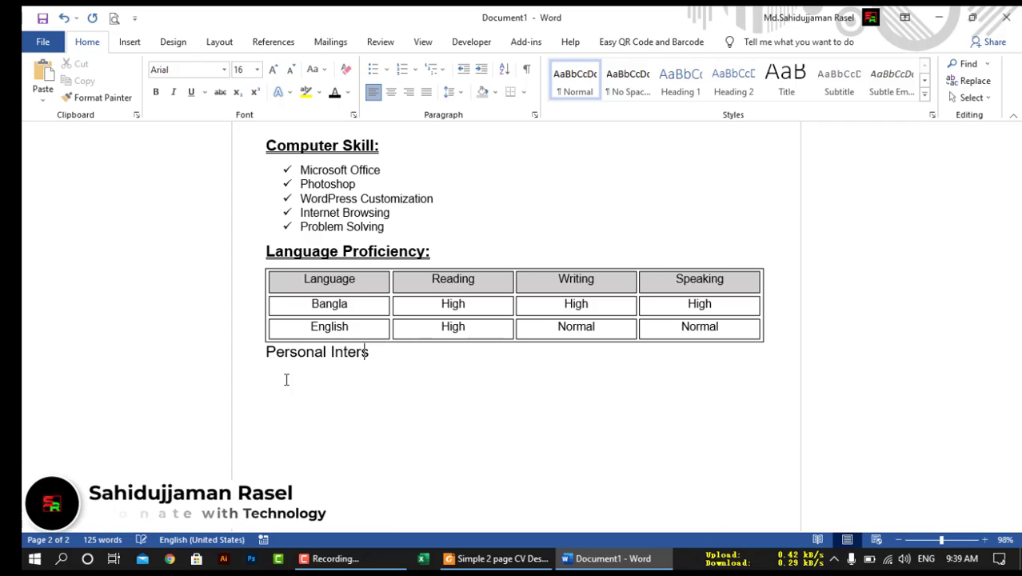
key("BackSpace")
type("est: ")
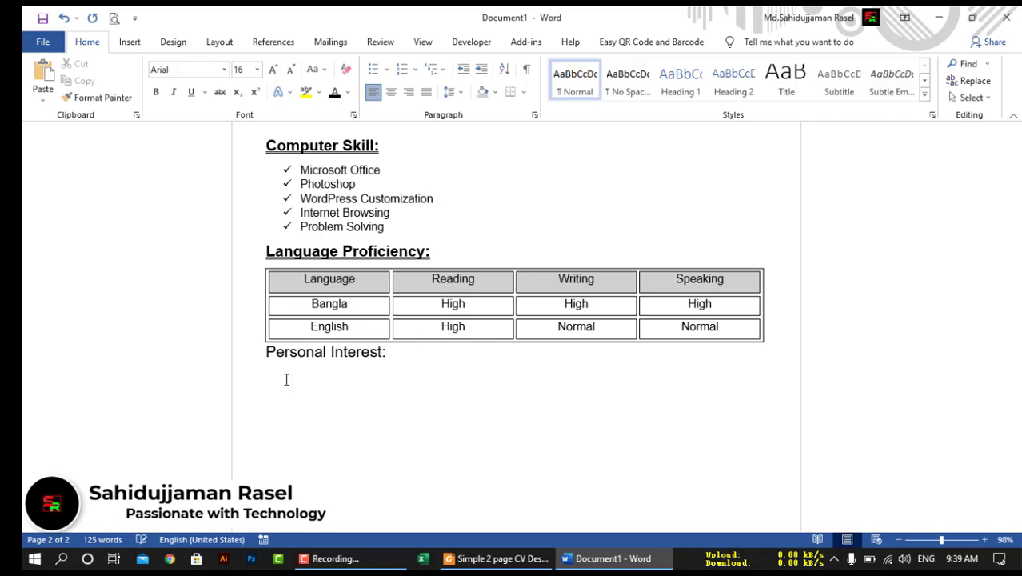
type("Tra")
key("BackSpace")
type("rav")
type("elling")
Step: Add Computing and Reading Books on their own lines and make the interests 12 pt
key("Return")
type("C")
type("m")
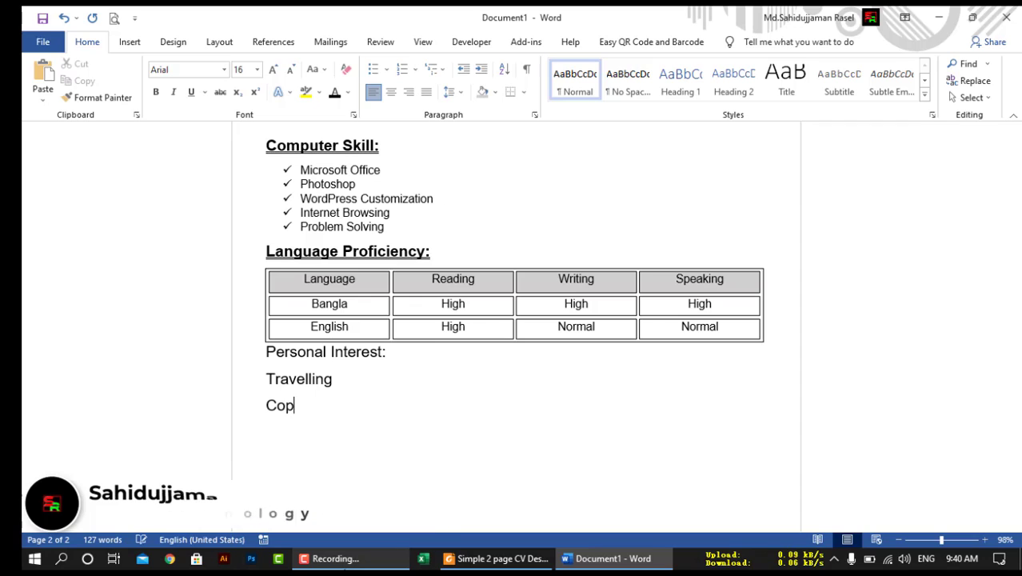
type("puting")
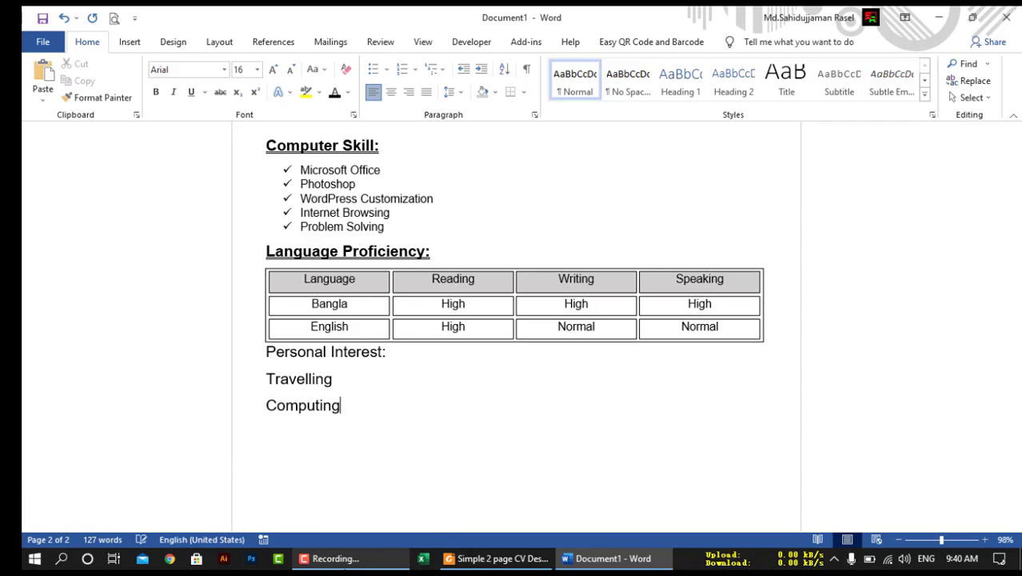
key("Return")
type("Reading B")
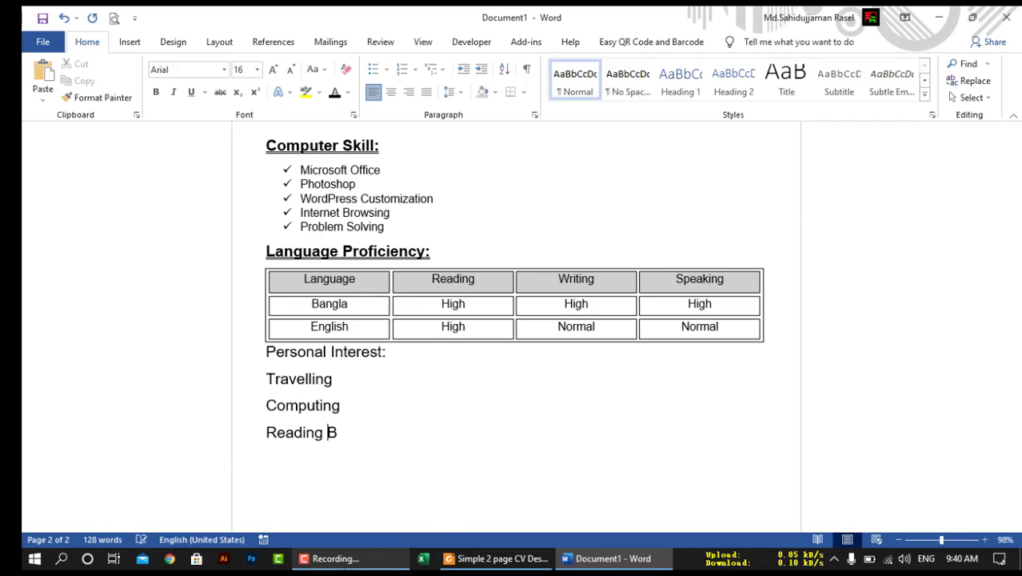
type("ooks")
key("Return")
key("ctrl+z")
Step: Copy the Language Proficiency: heading format onto Personal Interest: with Format Painter
left_click_drag(267, 246, 436, 251)
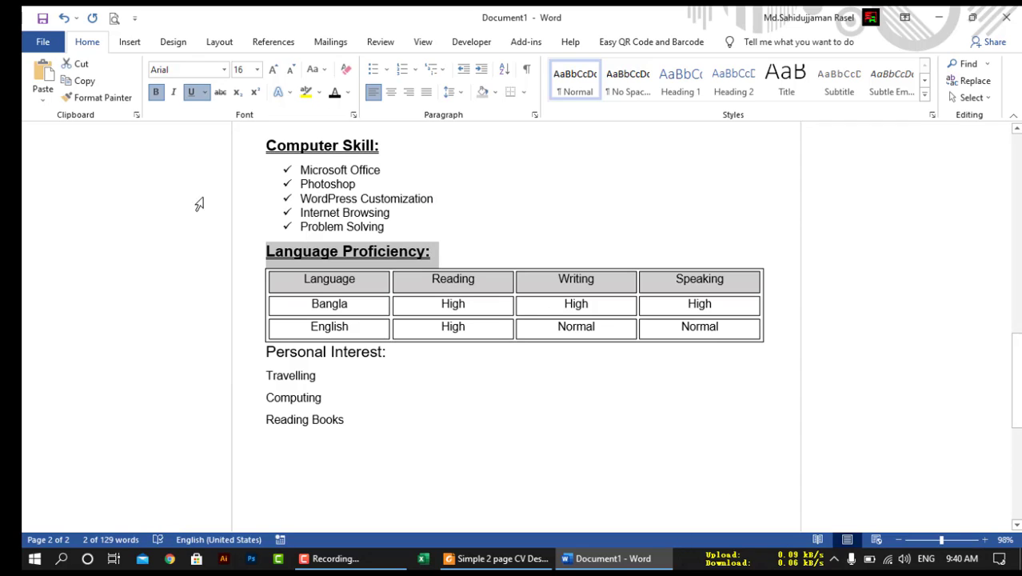
left_click(320, 255)
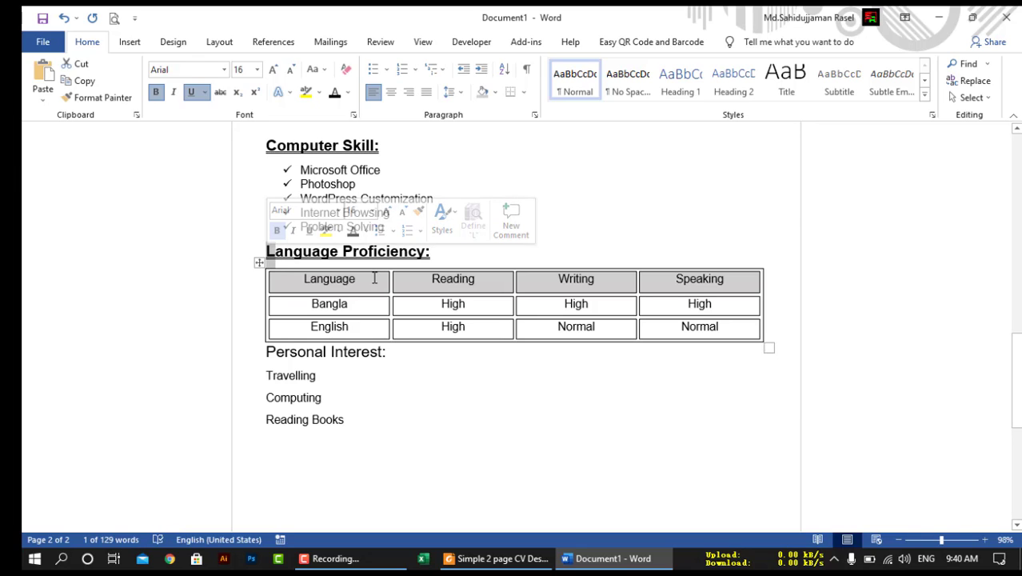
left_click(80, 97)
left_click_drag(270, 353, 392, 355)
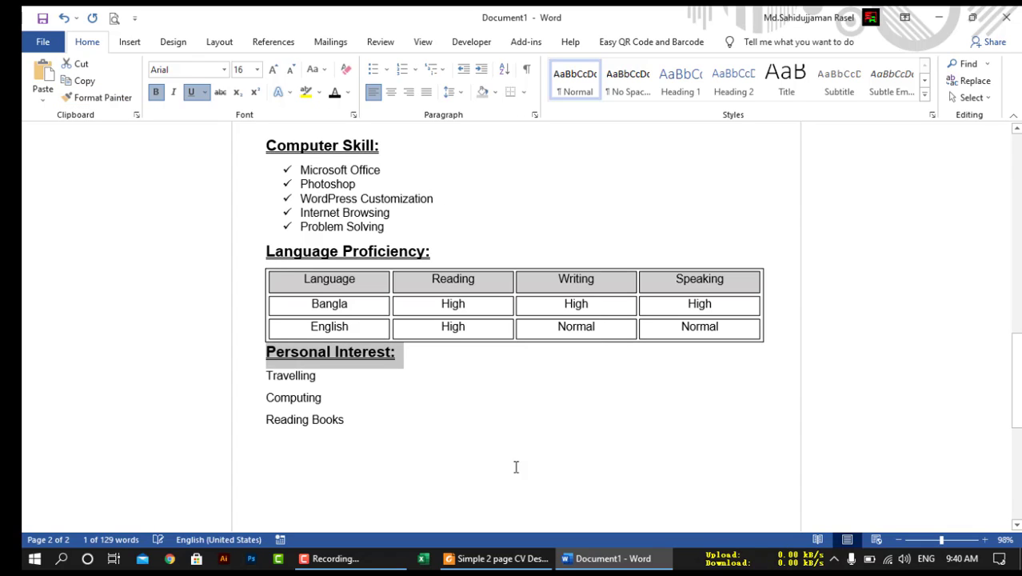
left_click(512, 402)
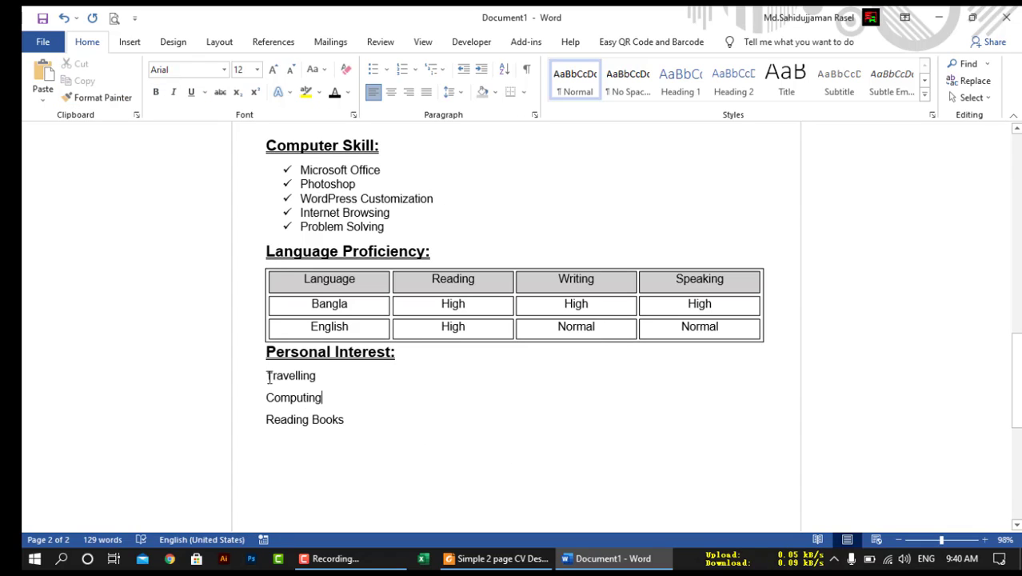
Step: Give Travelling, Computing and Reading Books check-mark bullets
left_click_drag(266, 375, 356, 417)
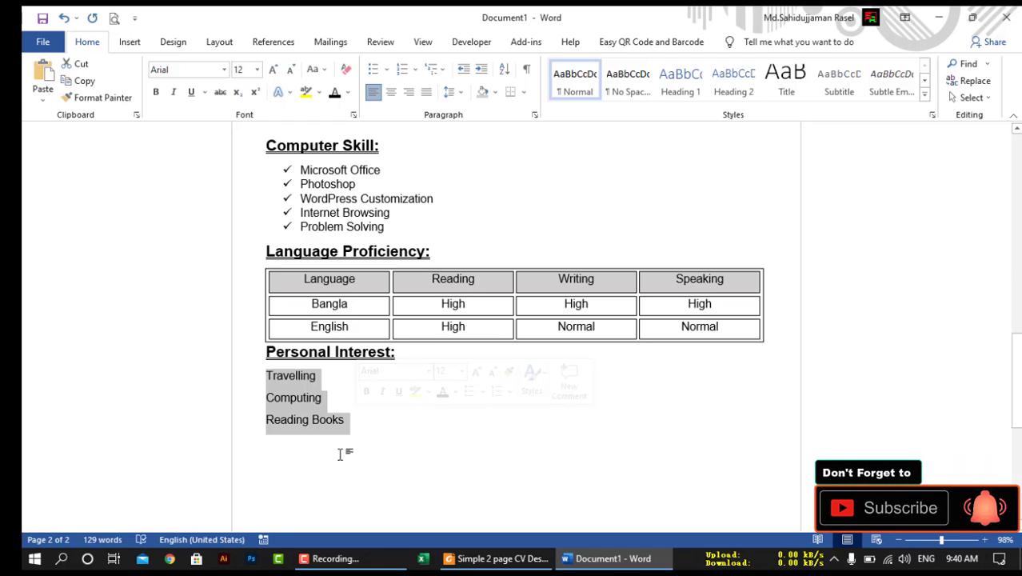
left_click(390, 74)
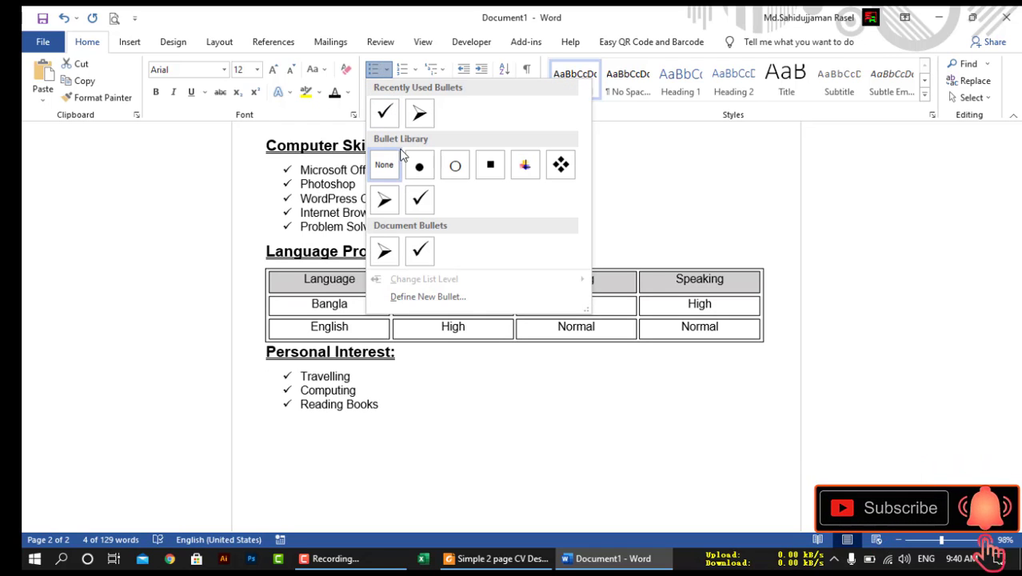
left_click(384, 112)
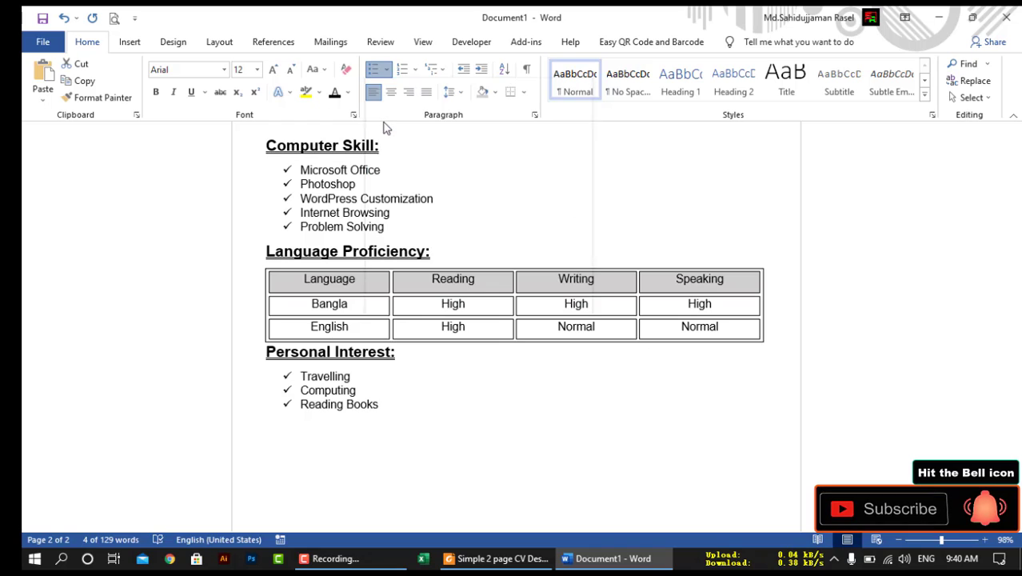
left_click(416, 377)
scroll(481, 452, "down", 3)
scroll(468, 384, "down", 5)
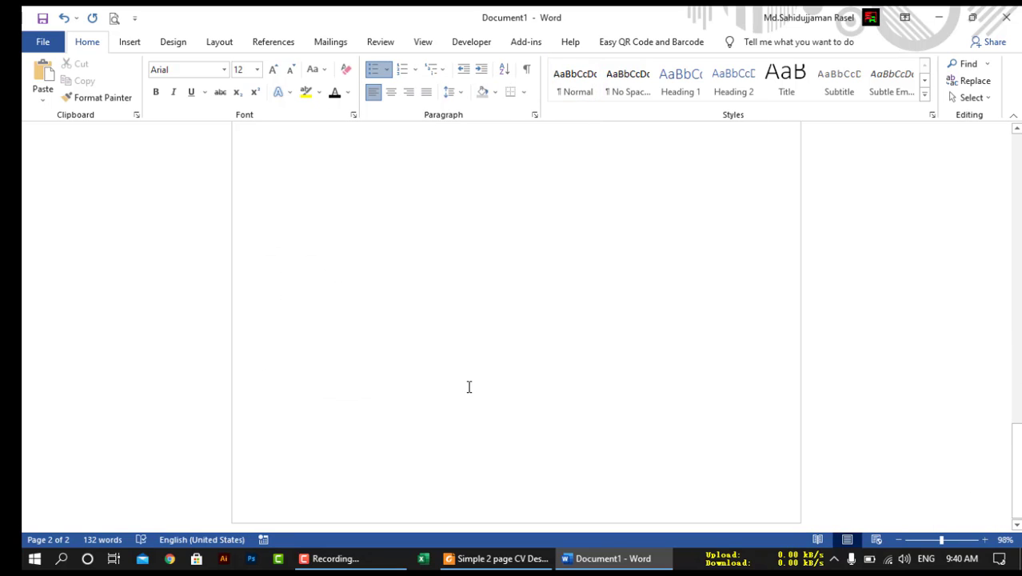
Step: Add an unbulleted 'Personal Details:' line after Reading Books, then begin a 'Name' line
scroll(448, 360, "up", 5)
left_click(428, 293)
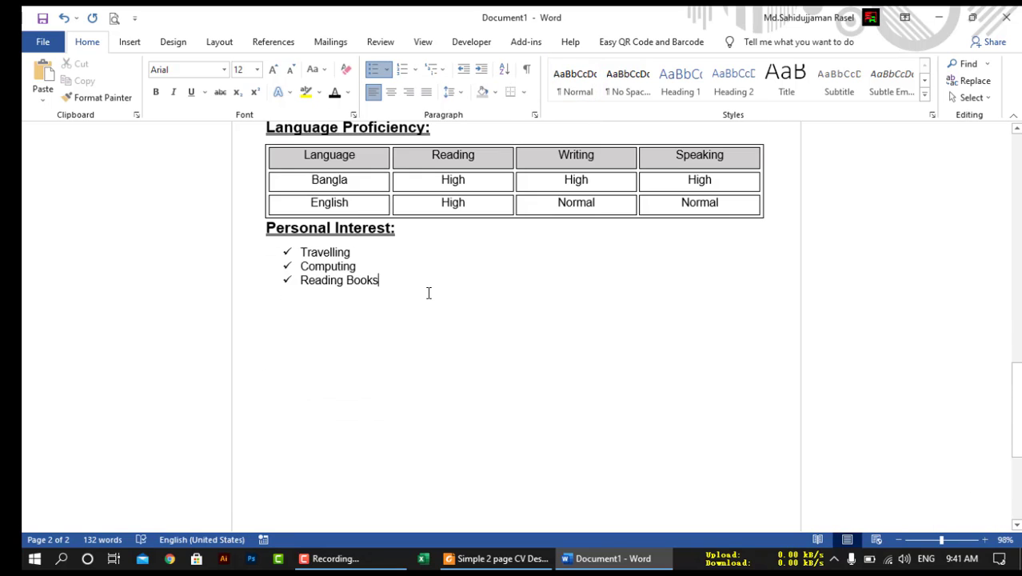
key("Return")
key("BackSpace")
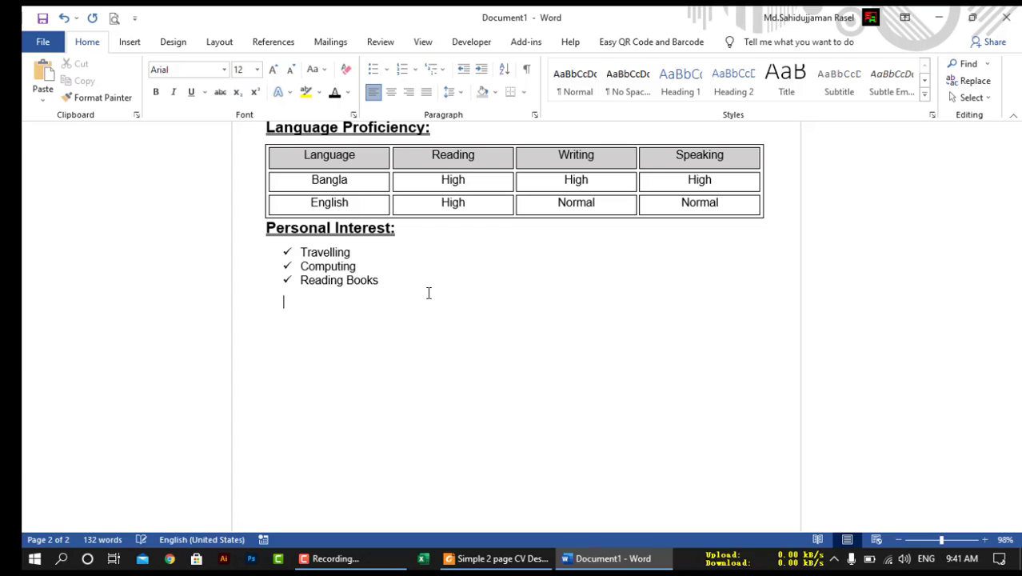
key("BackSpace")
type("Pr")
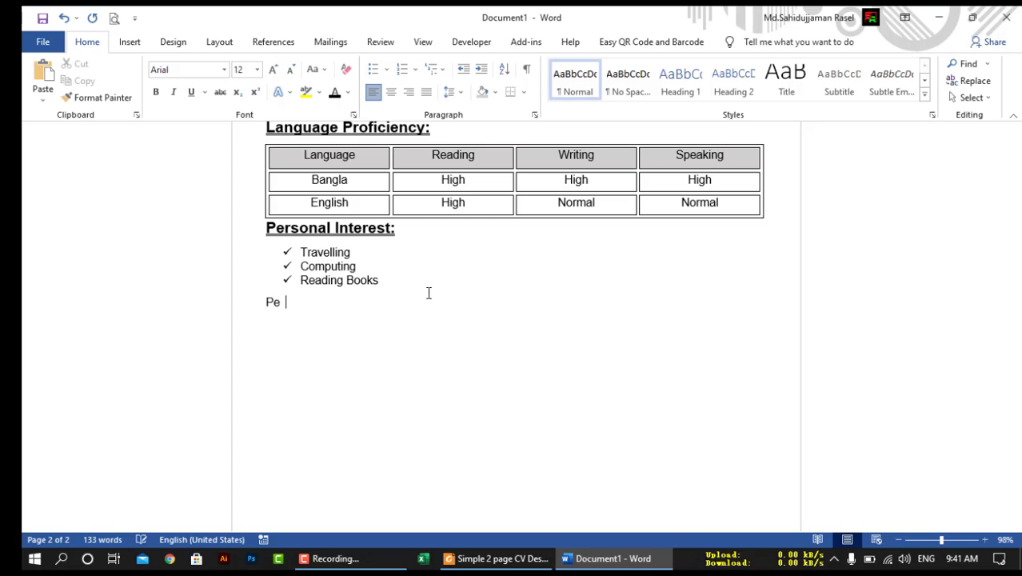
type("rsonal ")
type("Detaioo")
key("BackSpace")
key("BackSpace")
key("BackSpace")
type("ils")
key("BackSpace")
key("BackSpace")
key("BackSpace")
type("ils")
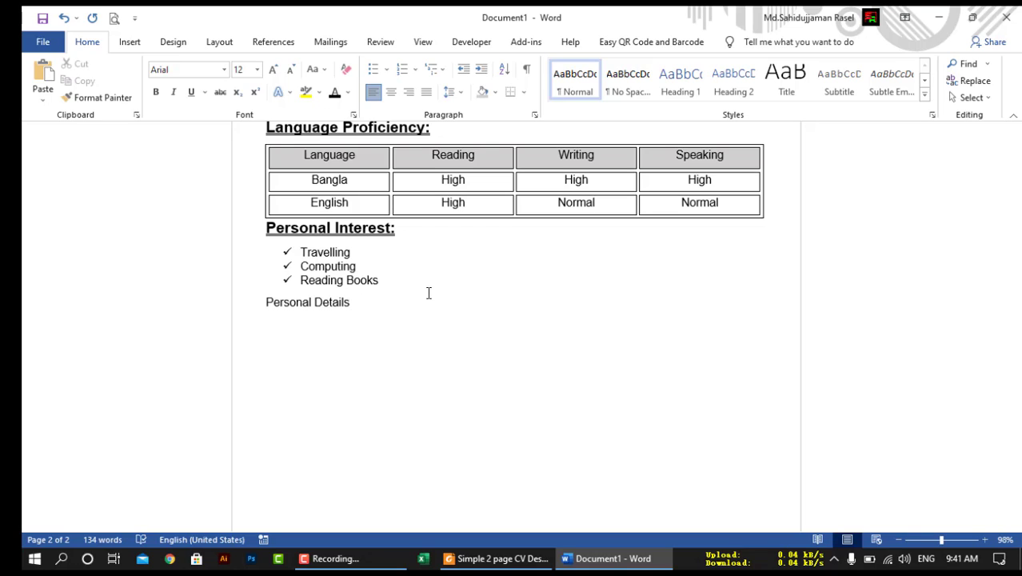
type(":")
key("Return")
type("Name")
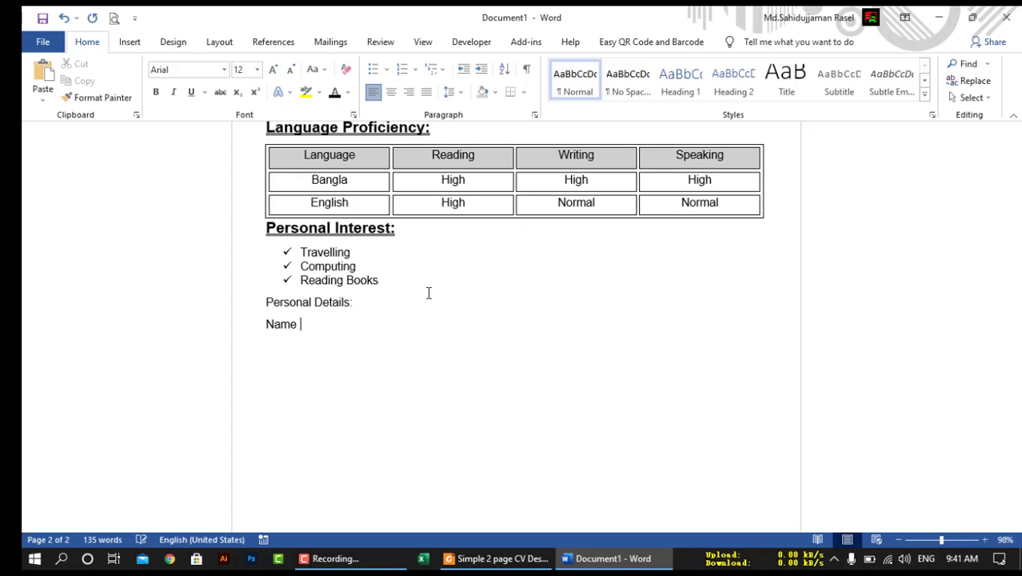
Step: Finish the Name line with a tabbed colon and add a Father's Name: line
key("Tab")
type(":")
key("Return")
type("F")
type("ather")
key("BackSpace")
type("'s Nam")
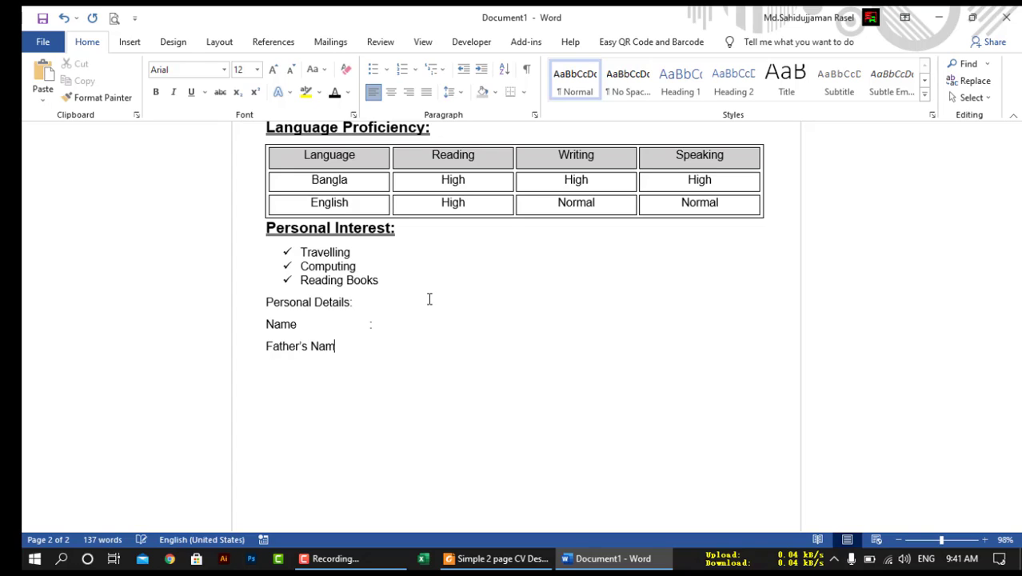
type("e:")
key("Return")
Step: Add Mother's Name with a tabbed colon and start the Present Address line
type("M")
type("other")
type("'s ")
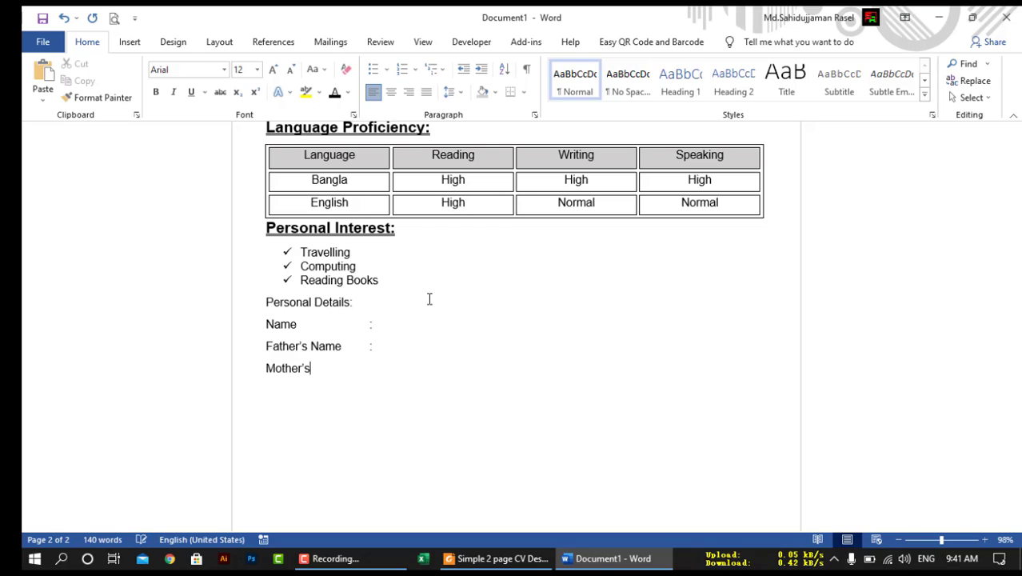
type("Name")
key("Tab")
type(":")
key("Return")
type("Pre")
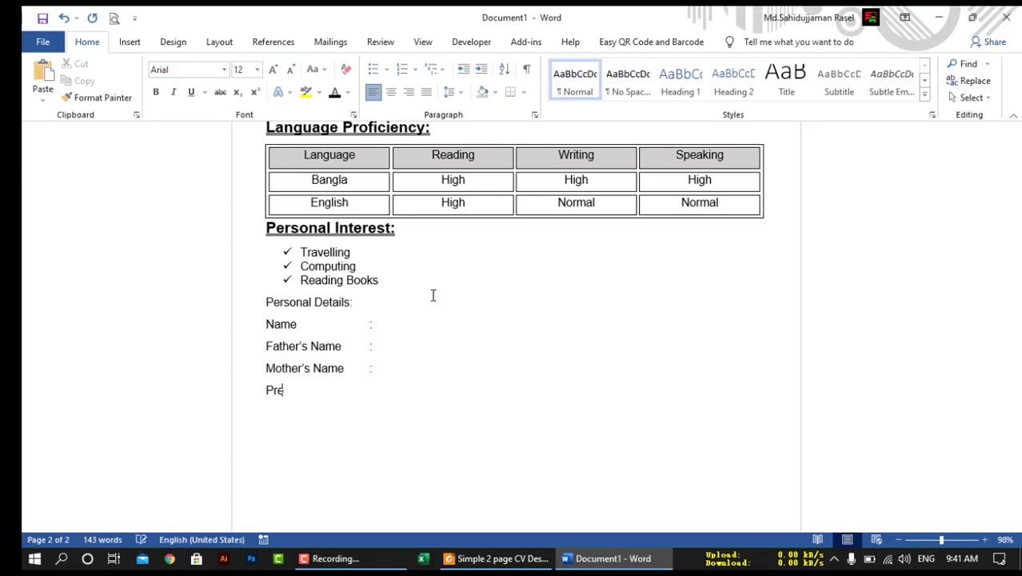
type("sentA")
type("ddress")
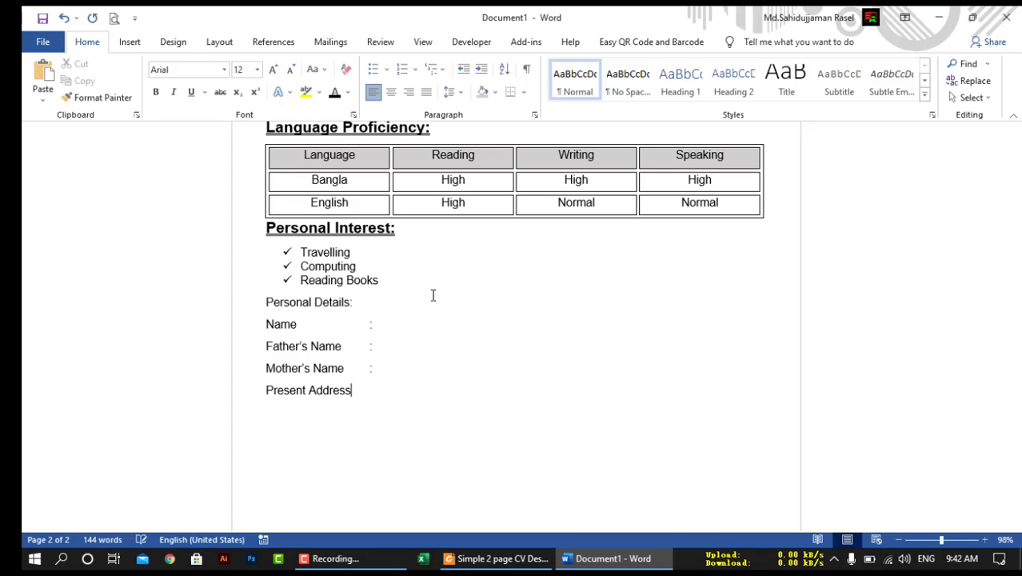
type(" :")
type(":")
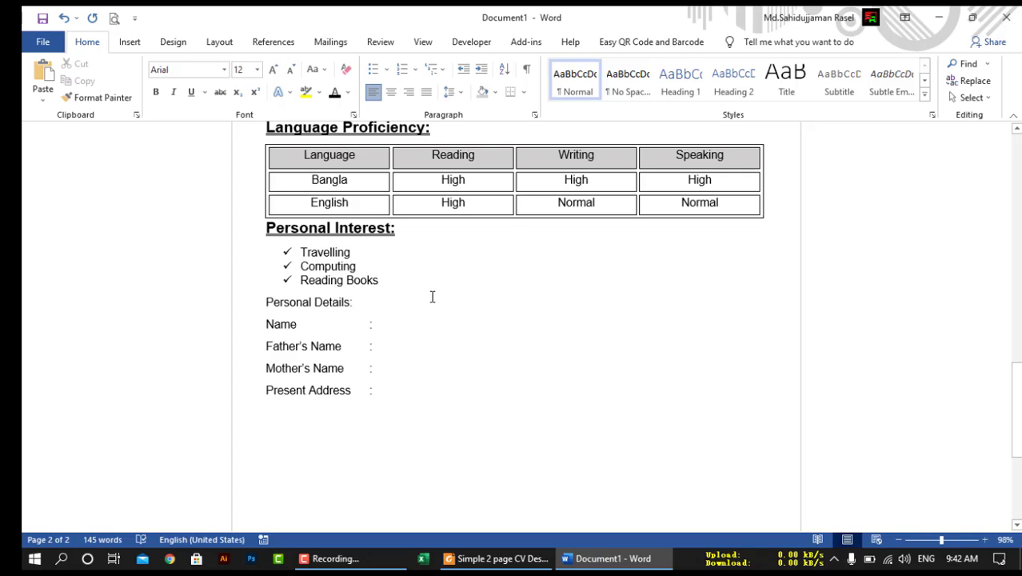
Step: After the Present Address colon, add dotted Village: and Post Office: blanks with proper spacing
left_click(413, 397)
type("Vil")
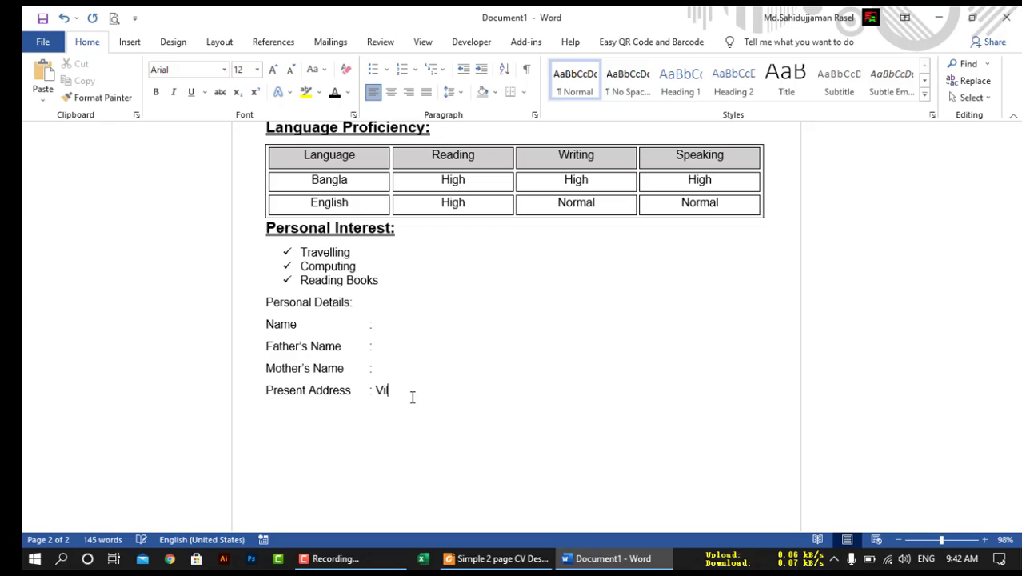
type("lage:")
type("................................. ")
type("P")
type("ost Offic")
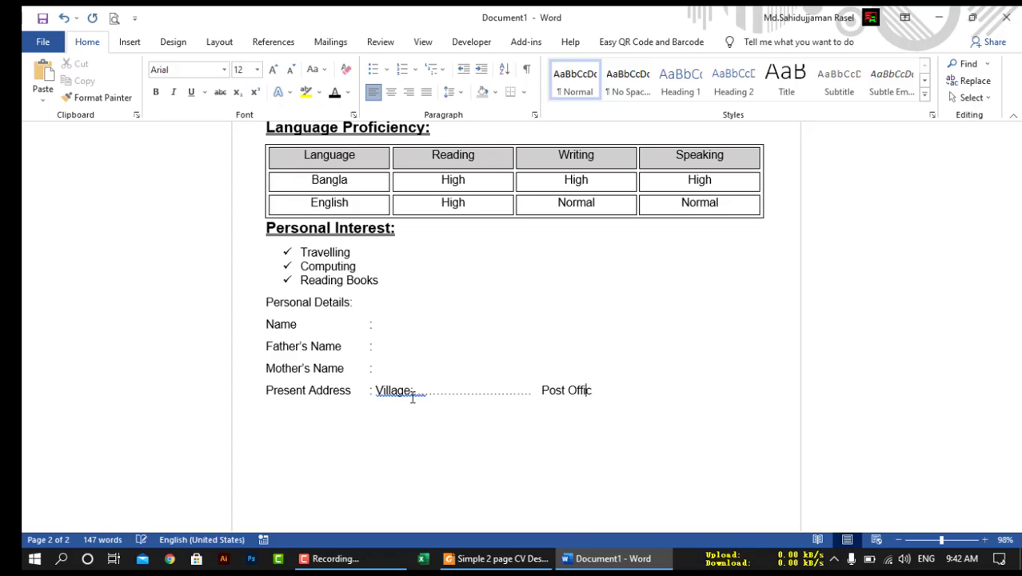
type("e:")
type("...................................")
left_click(601, 390)
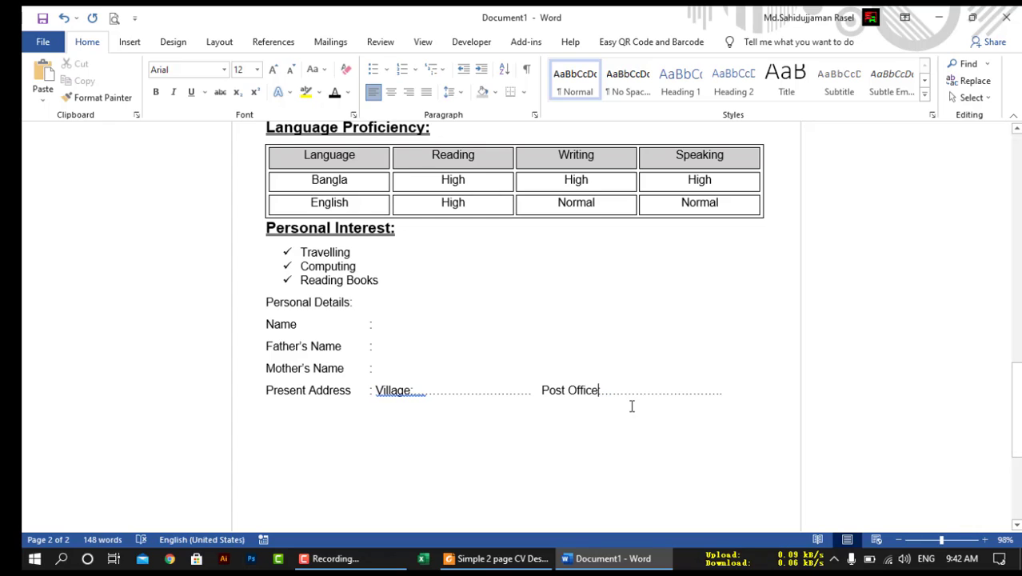
left_click(415, 391)
left_click(747, 405)
Step: On an indented second line, add Police Station and District, each followed by dots
key("Return")
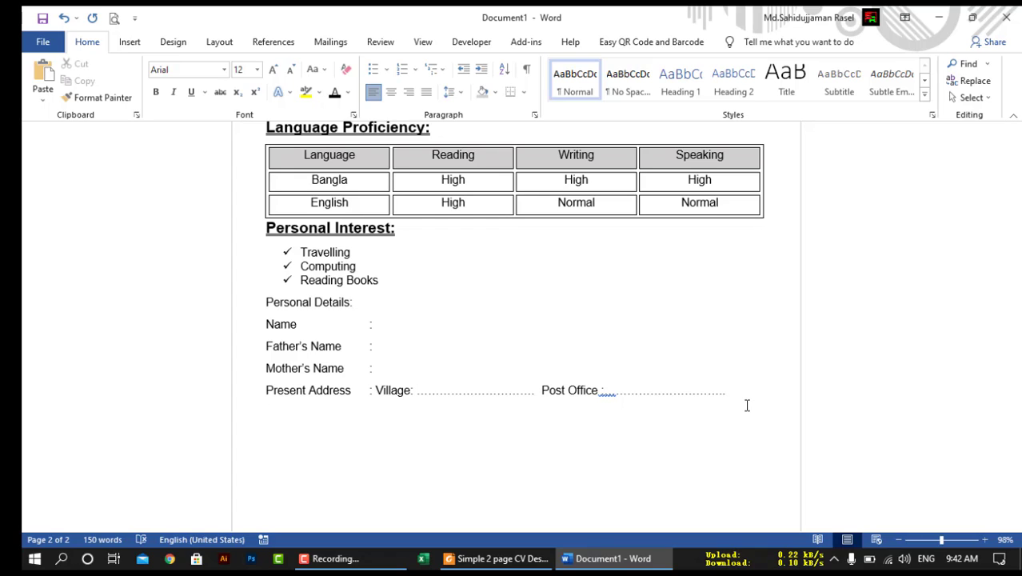
type("fd jhd")
key("BackSpace")
key("BackSpace")
key("BackSpace")
key("BackSpace")
key("BackSpace")
key("BackSpace")
key("Tab")
key("Tab")
key("Tab")
key("BackSpace")
key("BackSpace")
key("BackSpace")
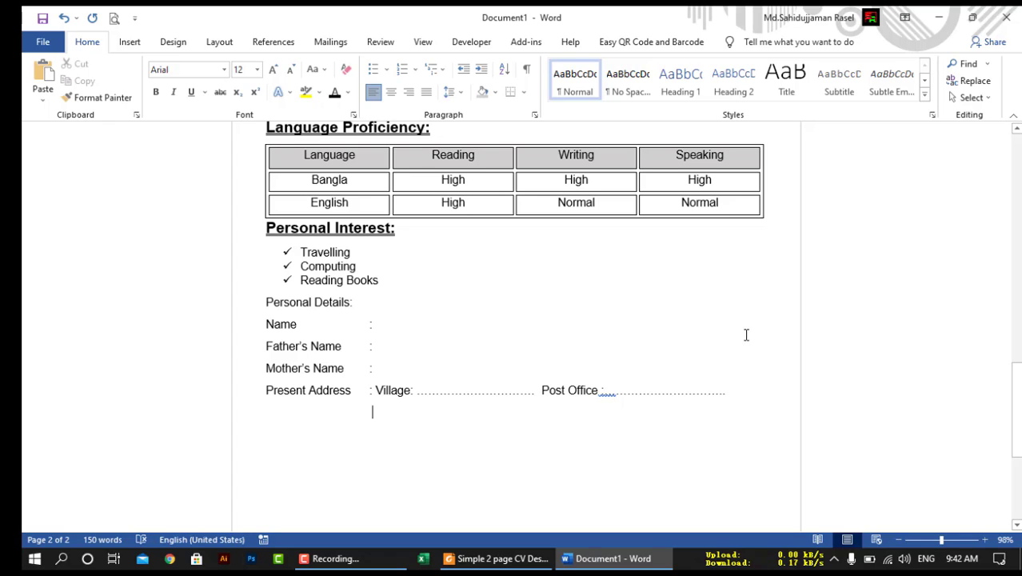
type("Police ")
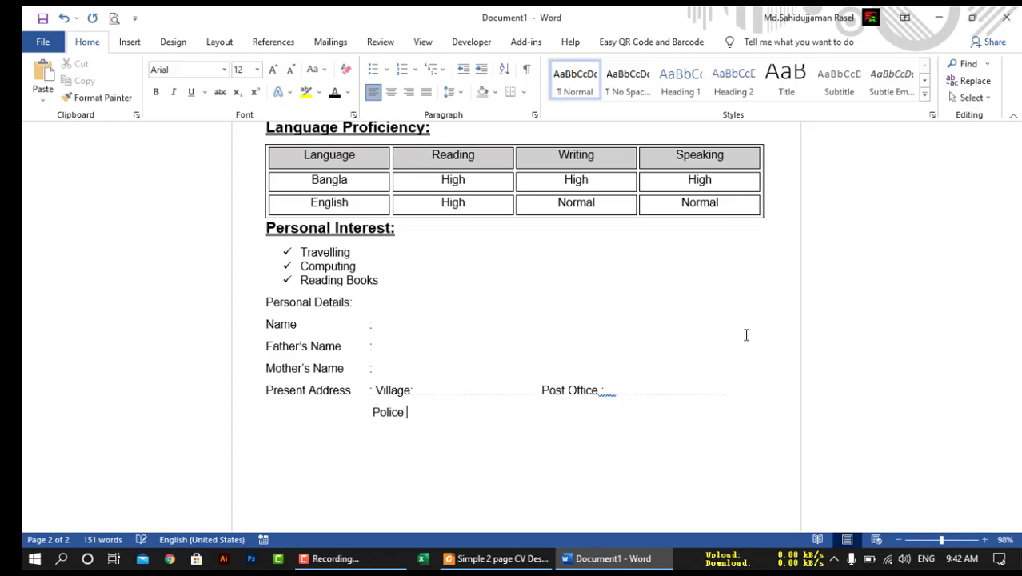
type("Station")
key("BackSpace")
key("BackSpace")
type("............")
type("............")
type(" D")
type("is")
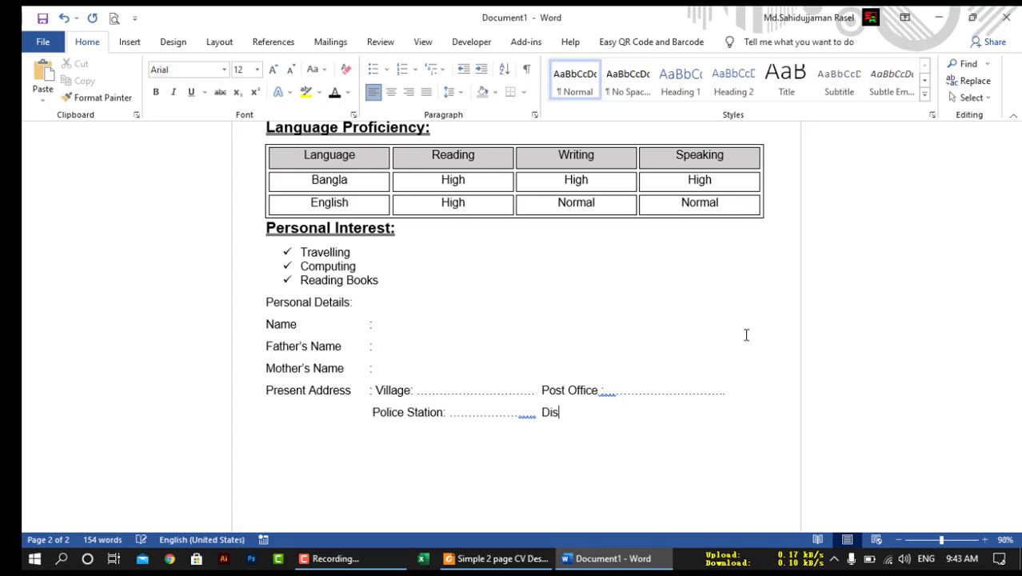
type("trict:")
type("...............................")
type("...........")
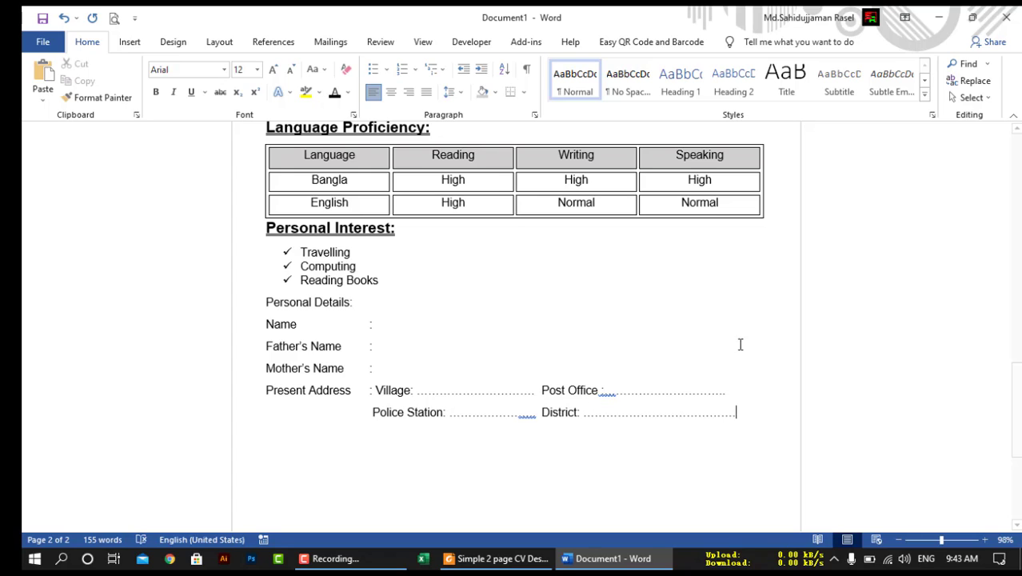
Step: Copy the two-line Present Address block and paste it below itself
scroll(627, 382, "down", 1)
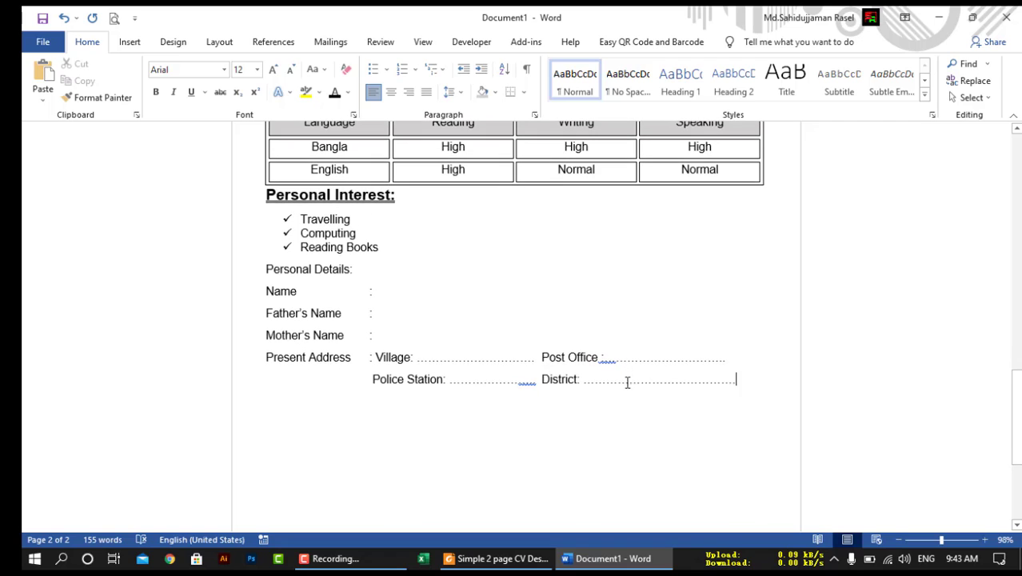
left_click_drag(267, 358, 350, 358)
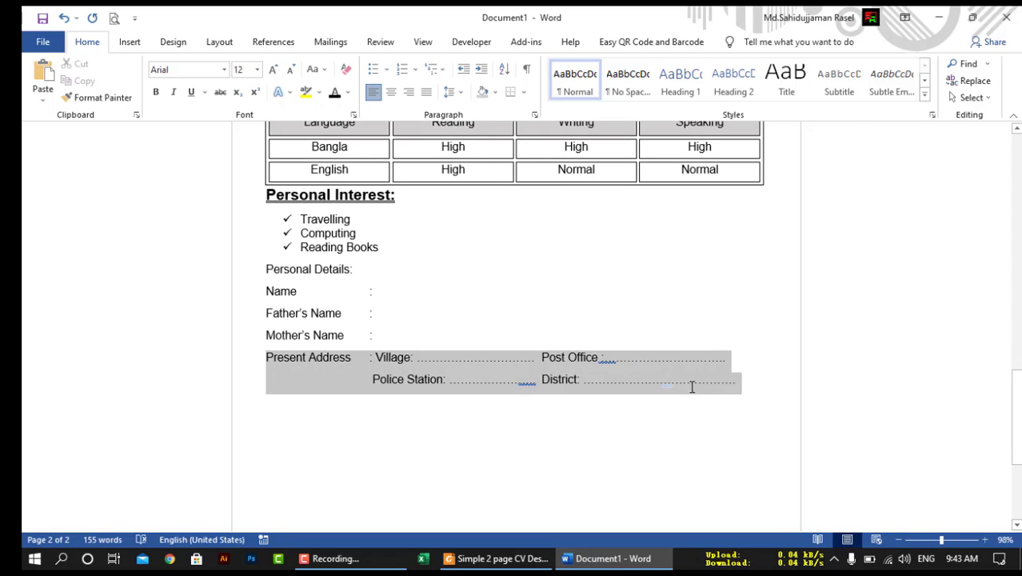
left_click_drag(457, 373, 726, 381)
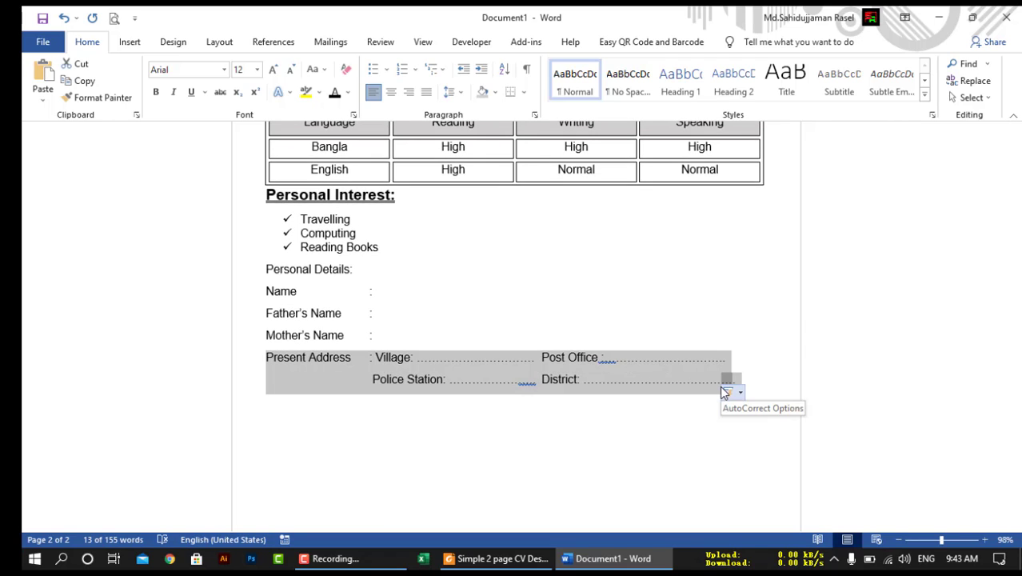
left_click(347, 429)
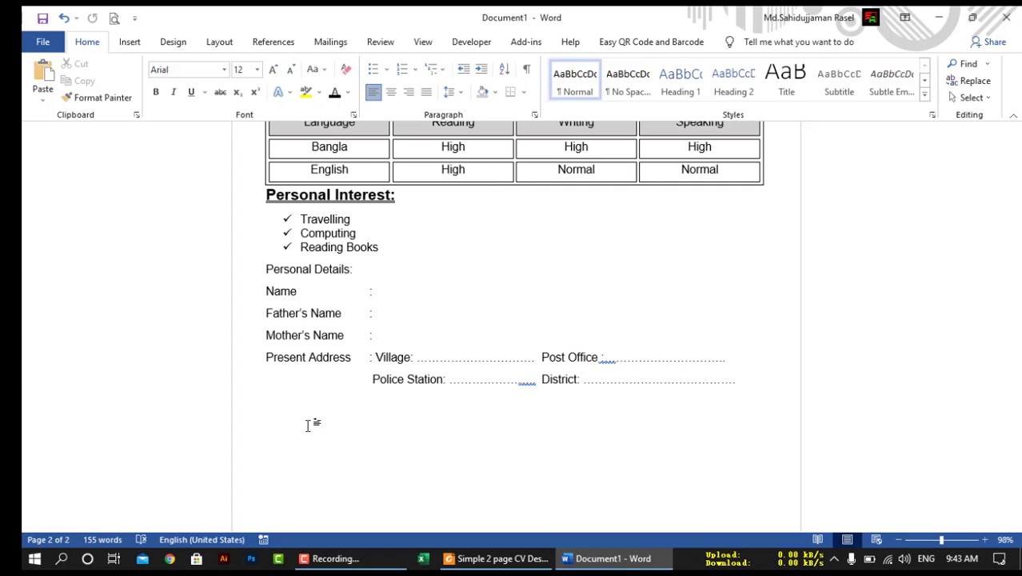
key("ctrl+v")
Step: Replace 'Present' with 'Permanent' in the pasted address block
scroll(445, 449, "down", 1)
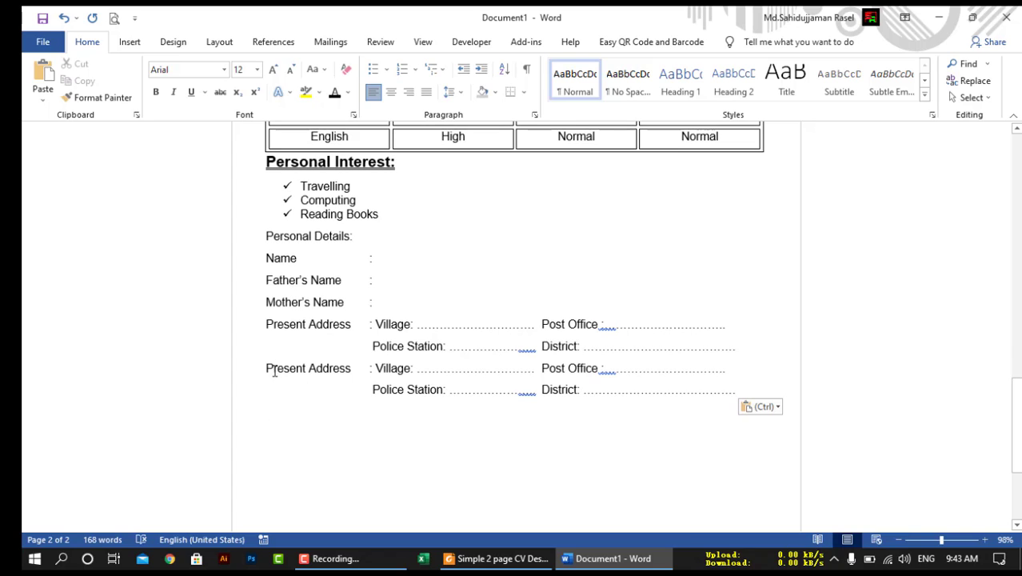
left_click_drag(271, 369, 309, 370)
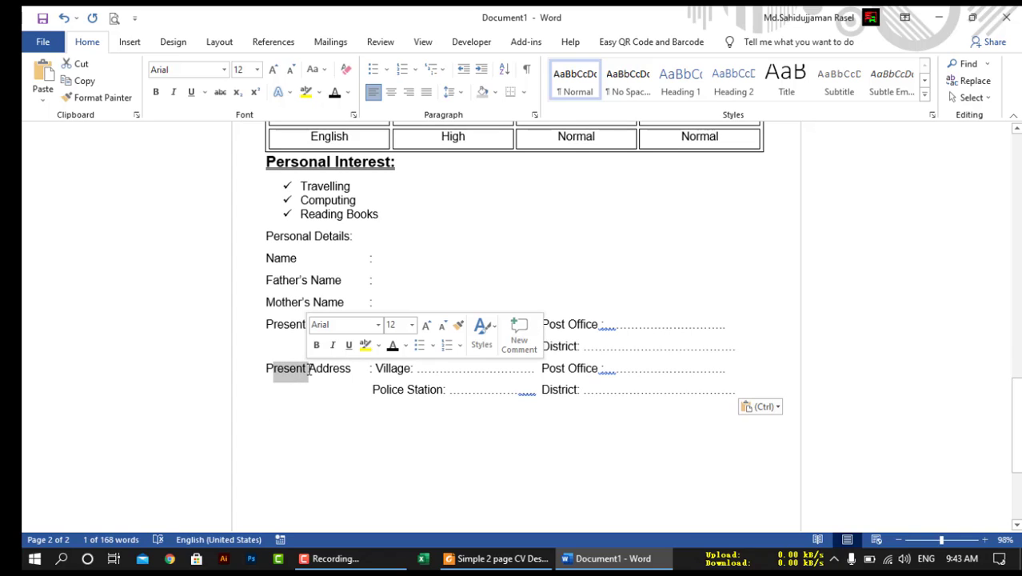
type("Permane")
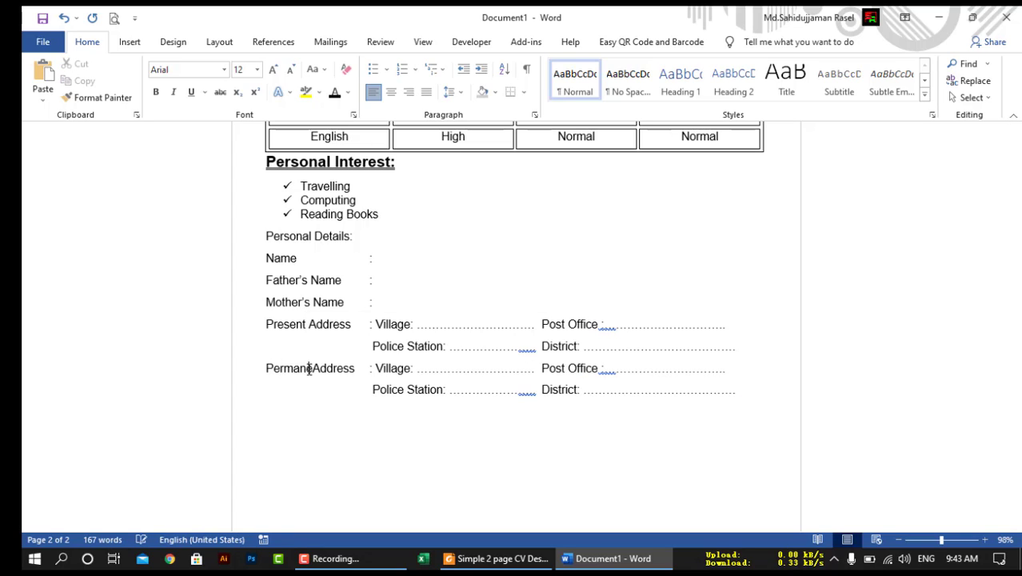
type("nt")
Step: Tab the colons of Name, Father's Name, Mother's Name, Present and Permanent Address into one column
left_click(368, 258)
key("Tab")
left_click(367, 278)
key("Tab")
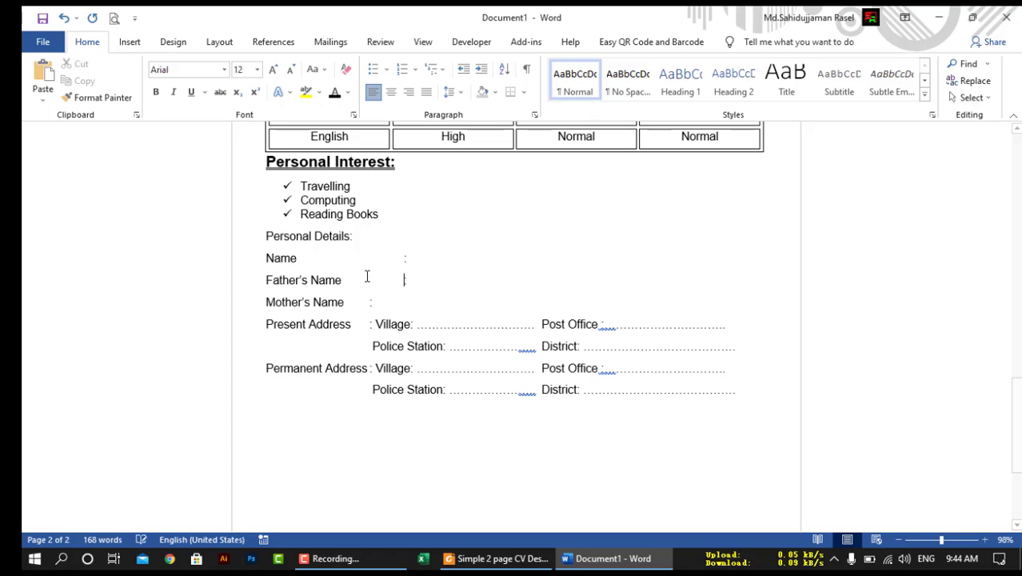
left_click(369, 303)
key("Tab")
left_click(368, 324)
key("Tab")
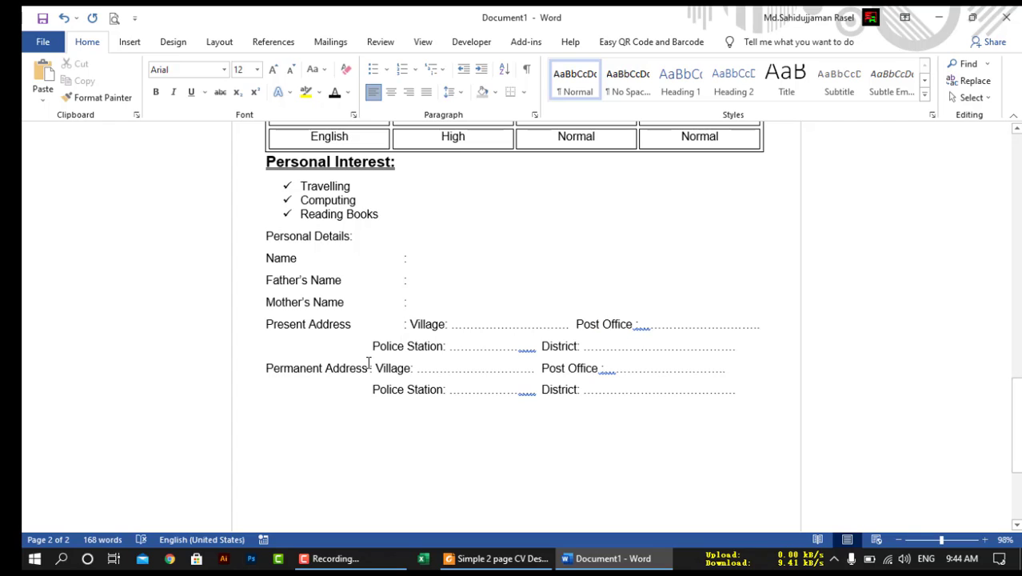
left_click(371, 368)
key("Tab")
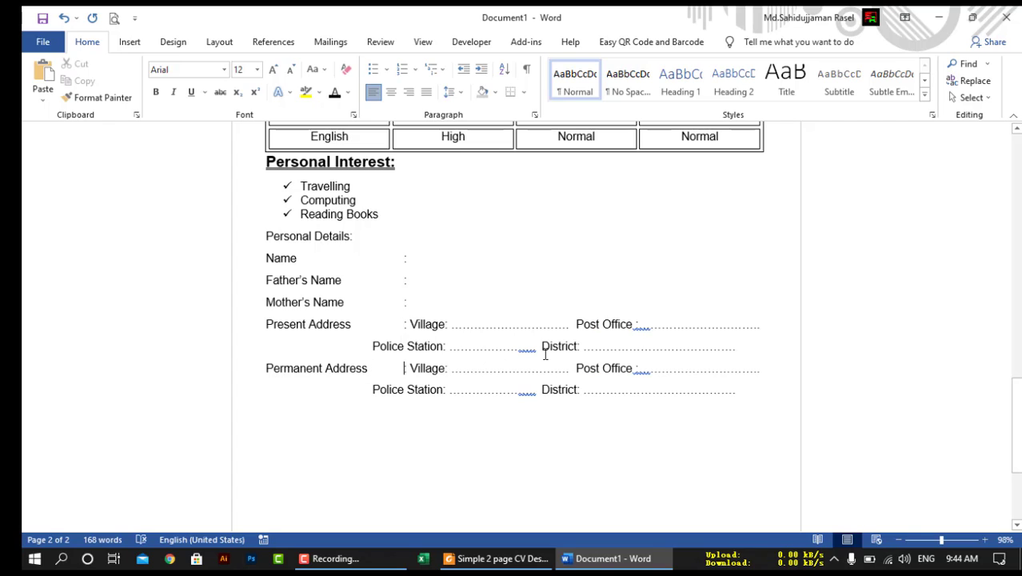
Step: Trim the Post Office and District dots and indent Police Station under the Village column
key("Tab")
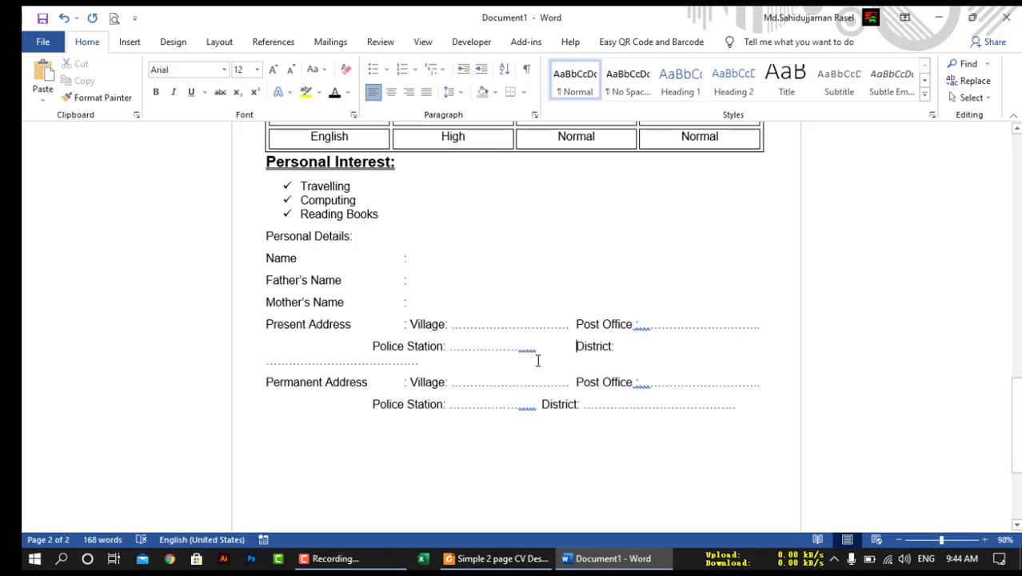
key("BackSpace")
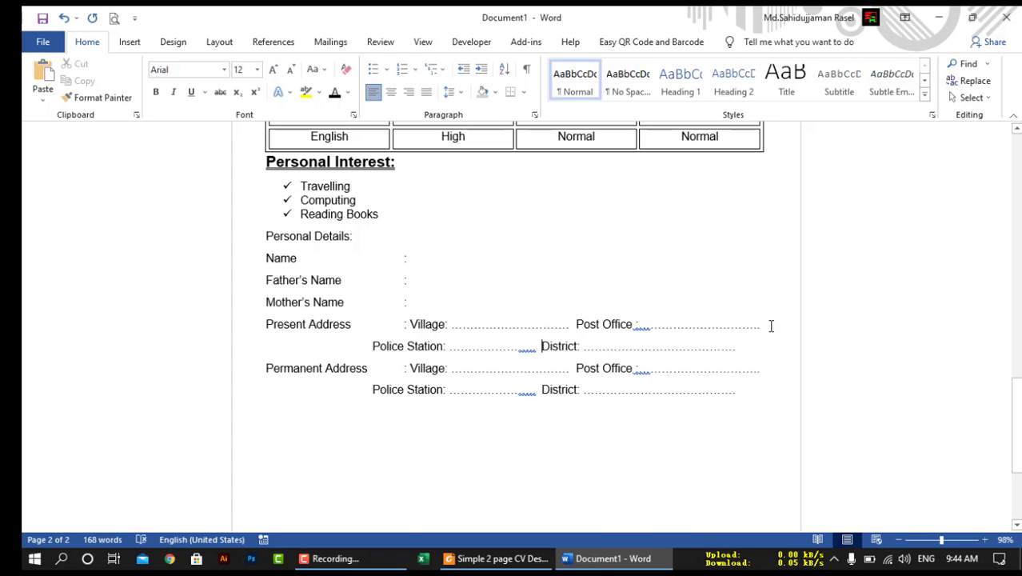
left_click(771, 326)
key("BackSpace")
key("BackSpace")
key("BackSpace")
key("BackSpace")
key("BackSpace")
key("BackSpace")
key("Tab")
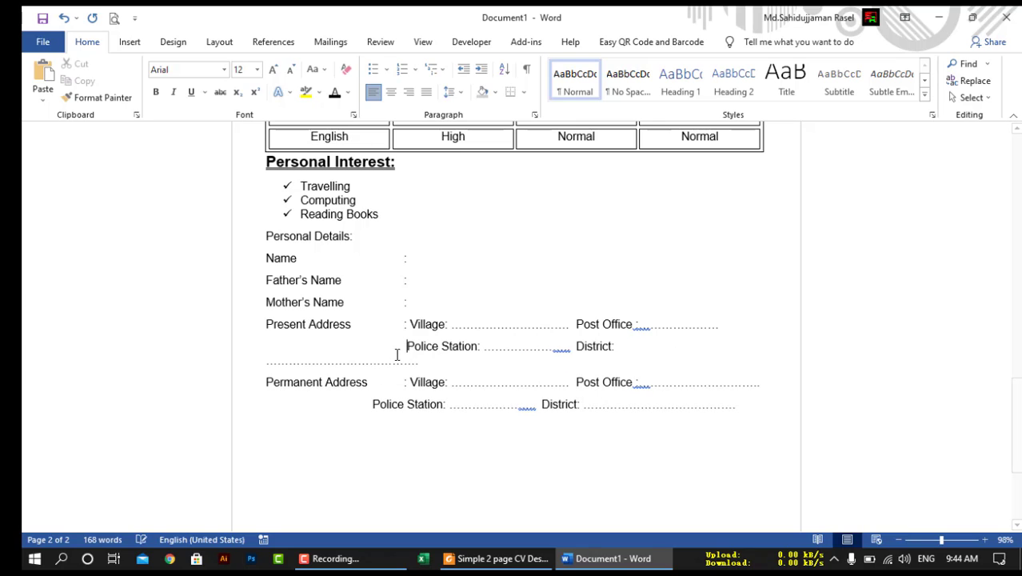
left_click(425, 366)
key("BackSpace")
key("BackSpace")
key("BackSpace")
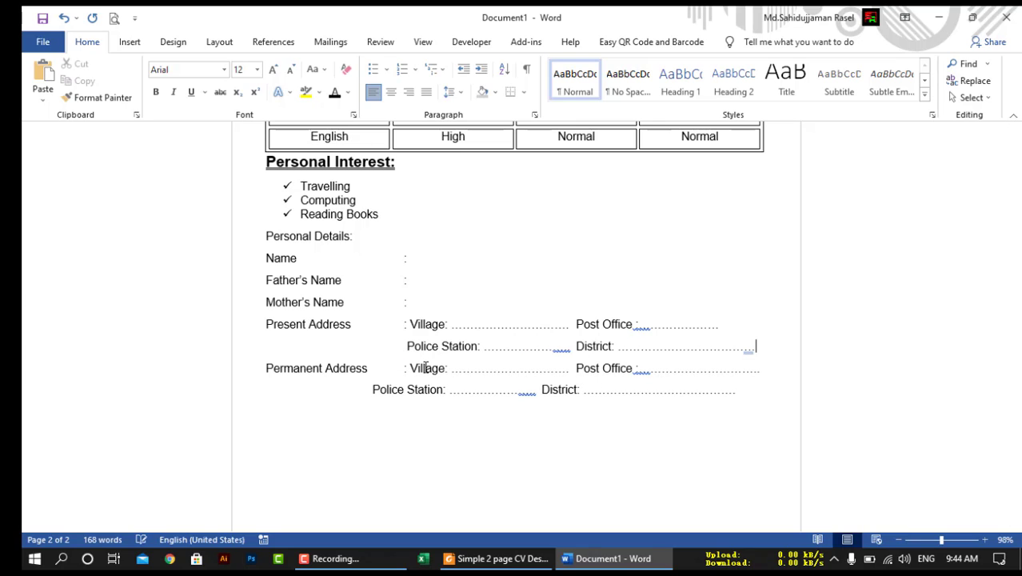
key("BackSpace")
key("BackSpace")
key("BackSpace")
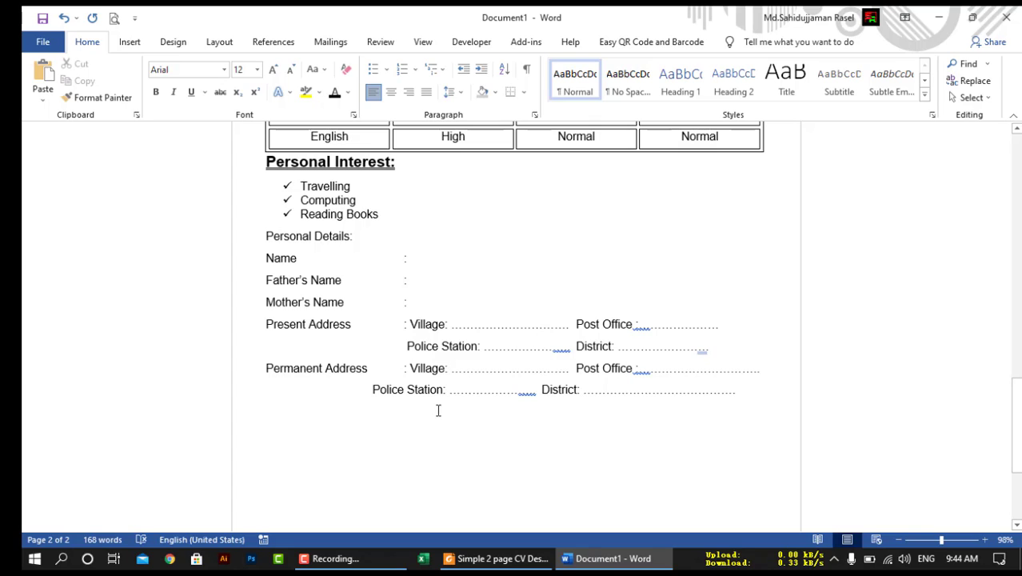
Step: Align both Police Station lines under Village and remove the wrapped District dots
key("Tab")
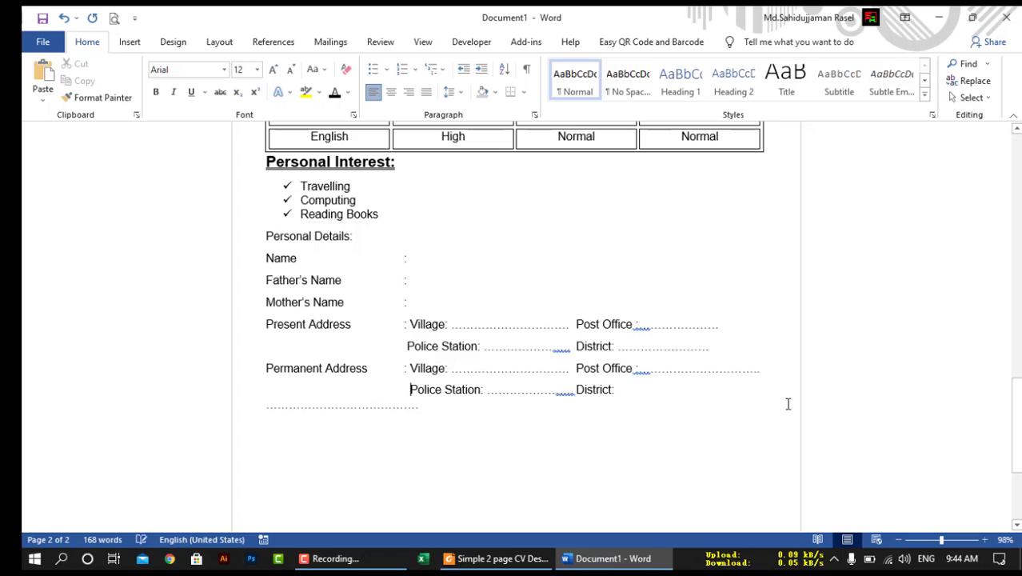
left_click(356, 408, "shift")
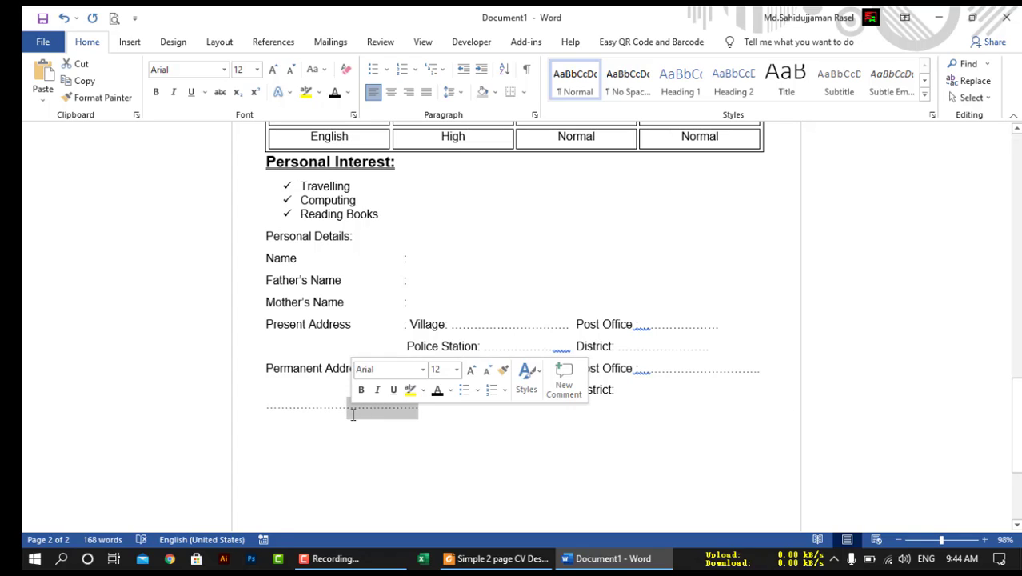
key("Delete")
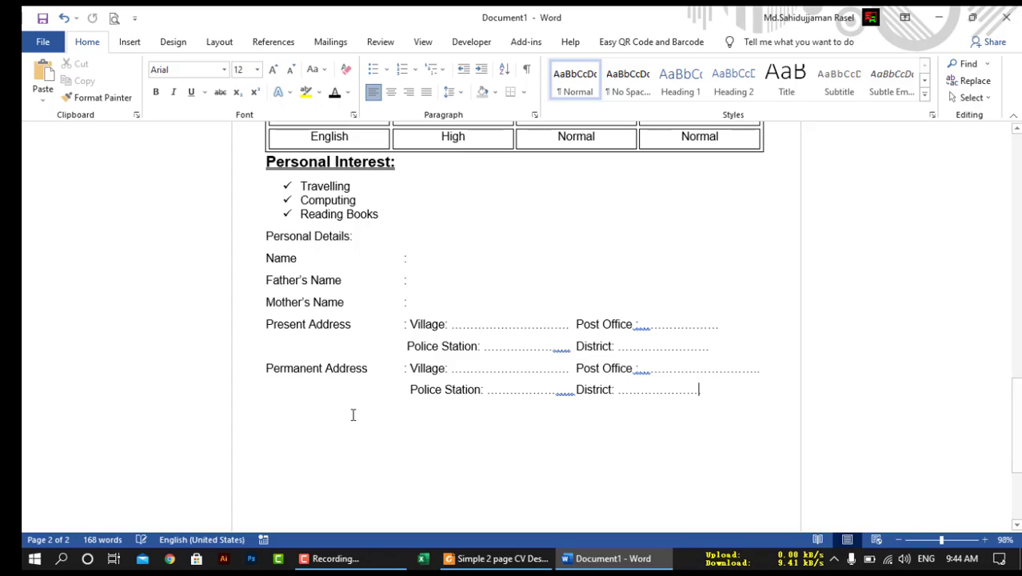
type("..")
scroll(352, 414, "down", 1)
key("Up")
key("Up")
key("Home")
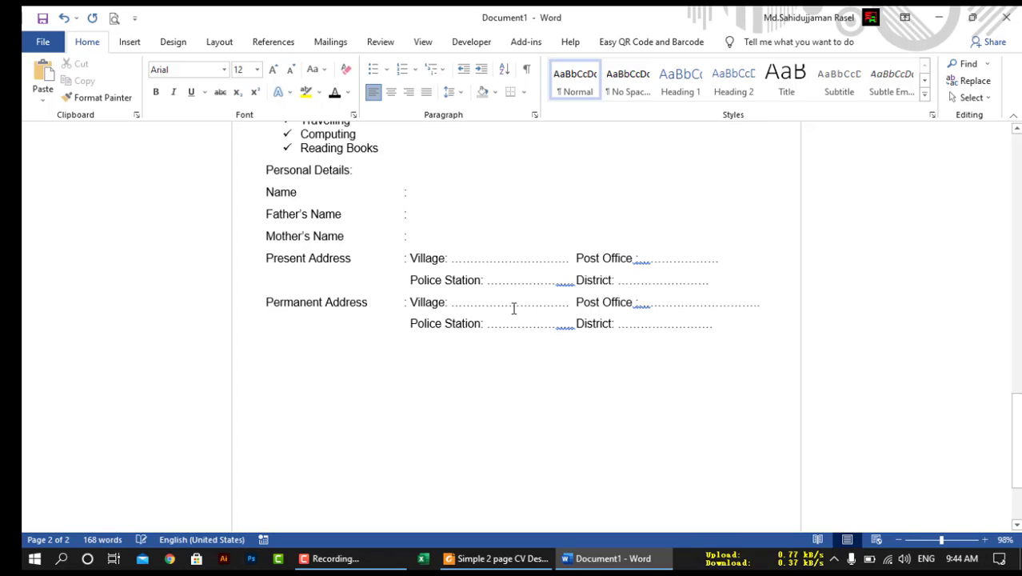
scroll(507, 334, "up", 2)
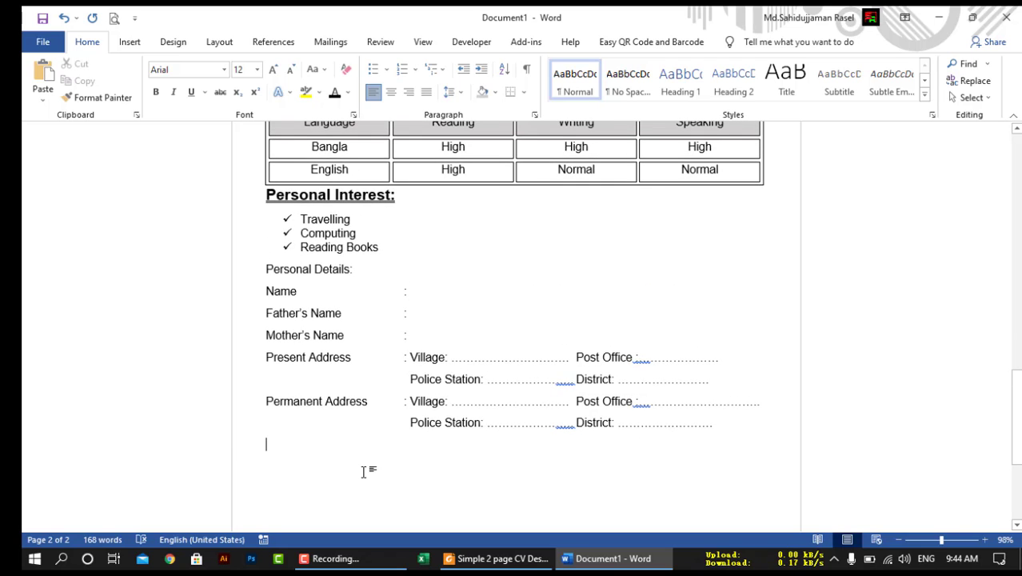
Step: Add Date of Birth, Religion, Nationality and Marital Status rows with aligned colons
type("Date ")
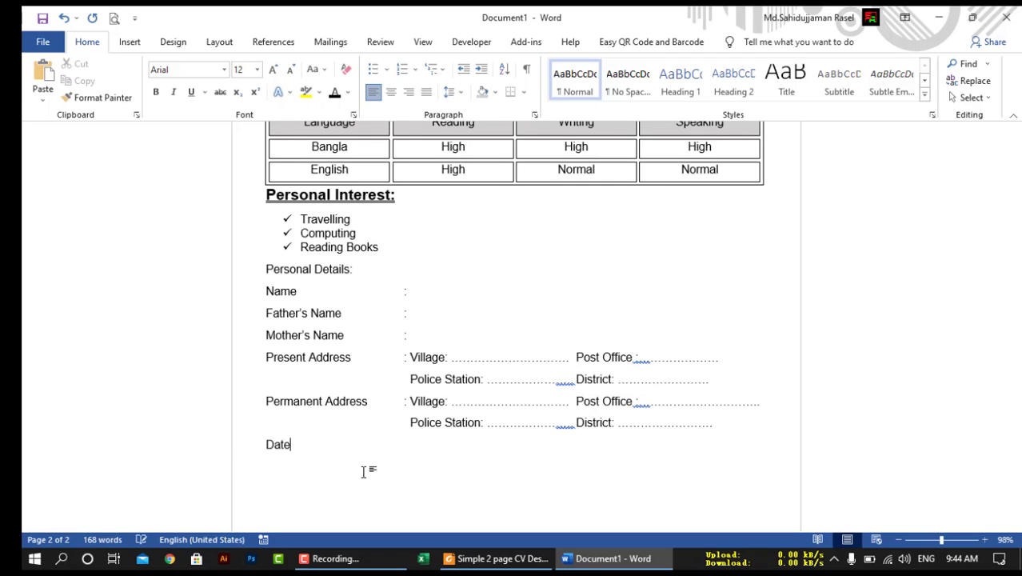
type("of Birth :")
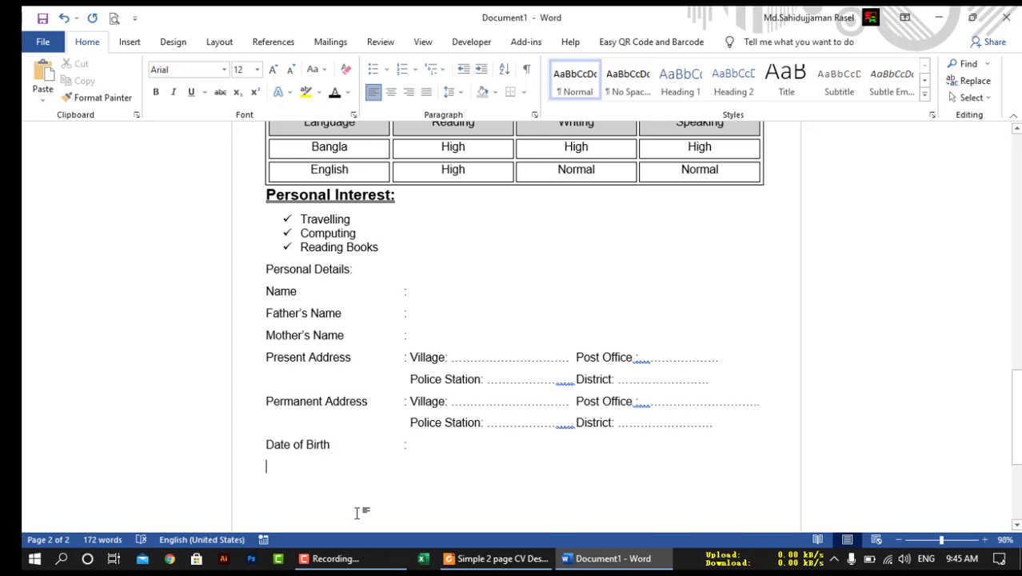
type(" Rel")
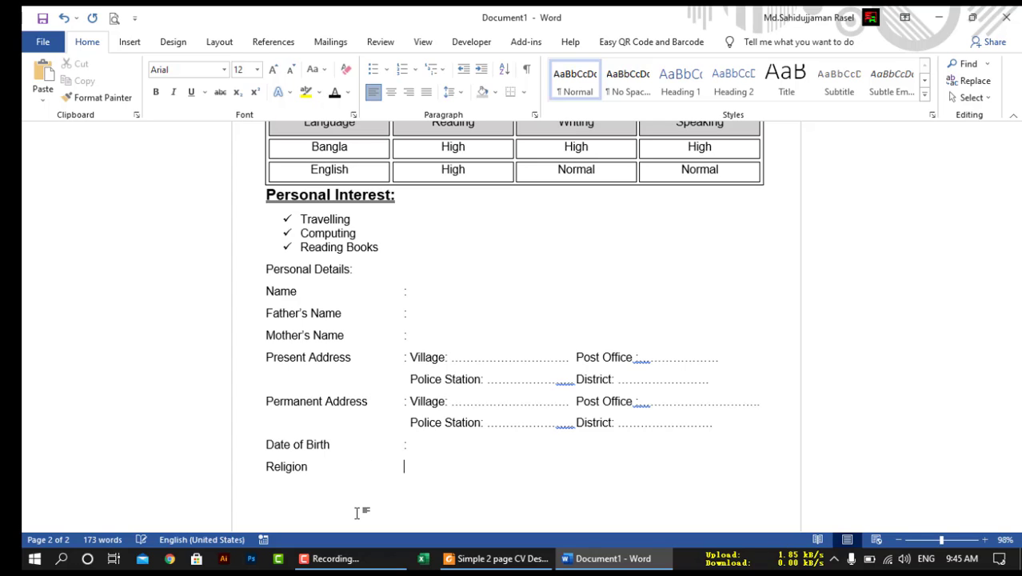
key("BackSpace")
type(":")
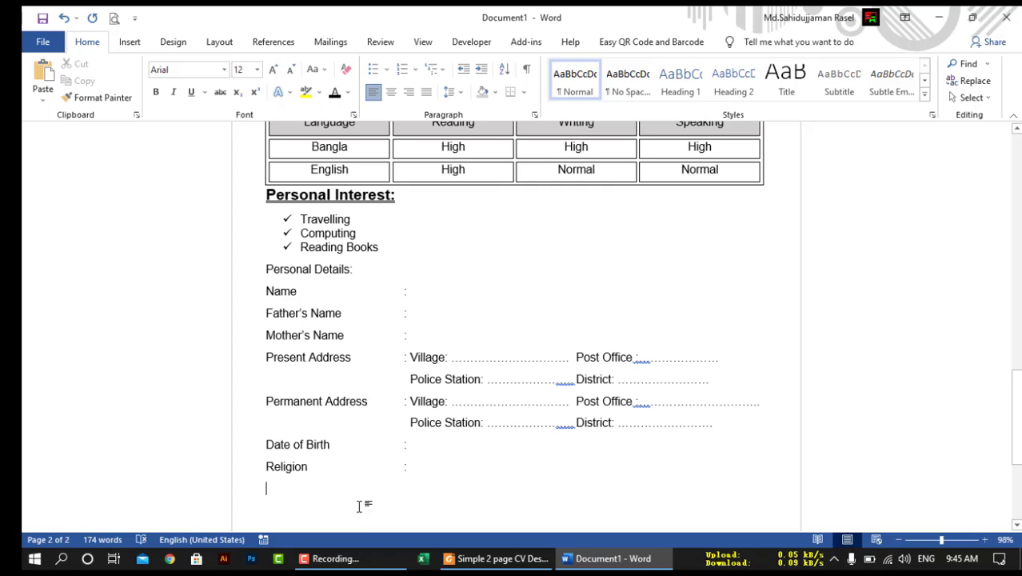
type("Nationality")
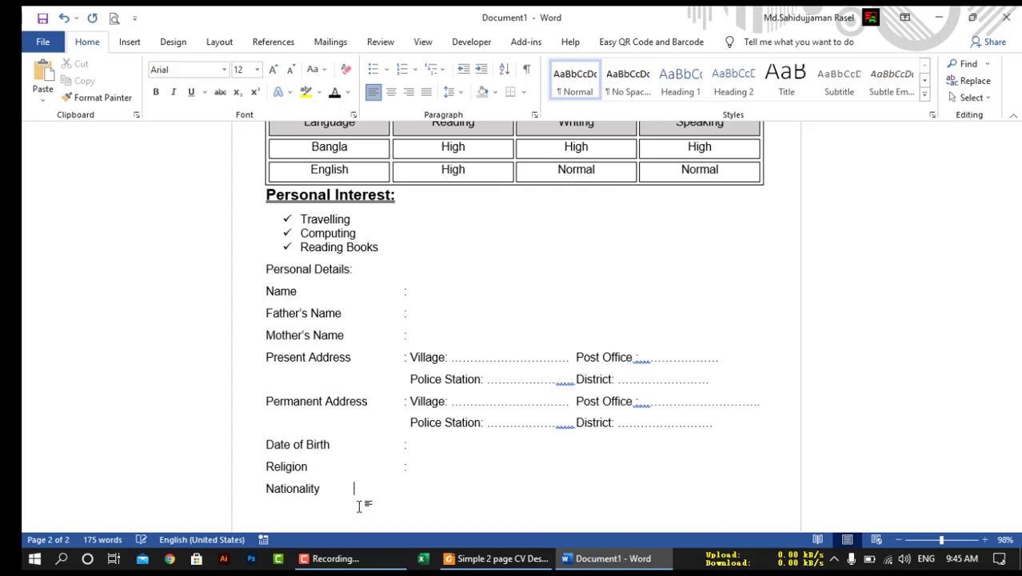
key("Tab")
key("Tab")
type(":")
type("Marital S")
type("tatus")
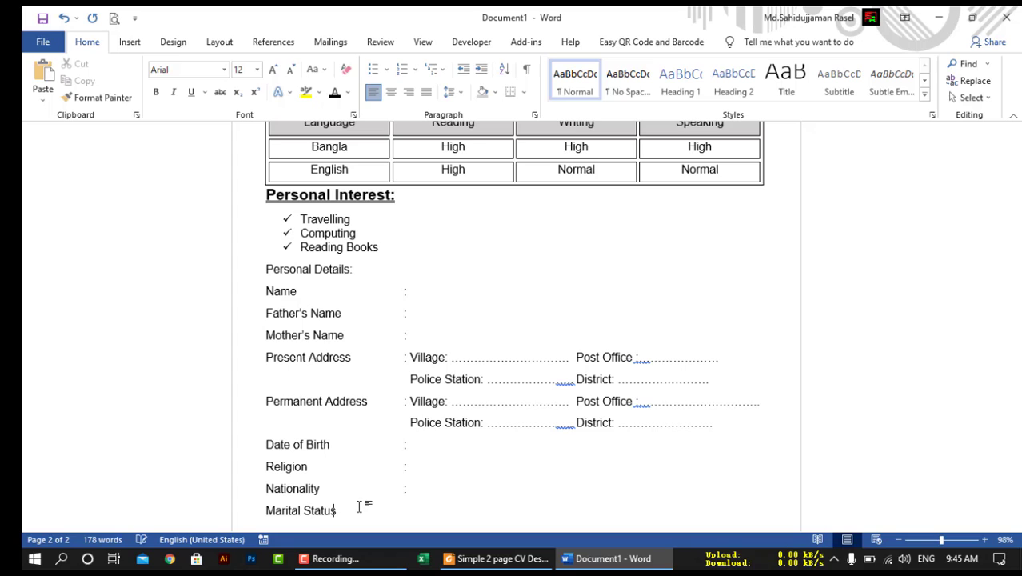
key("Tab")
key("Tab")
type(":")
key("Return")
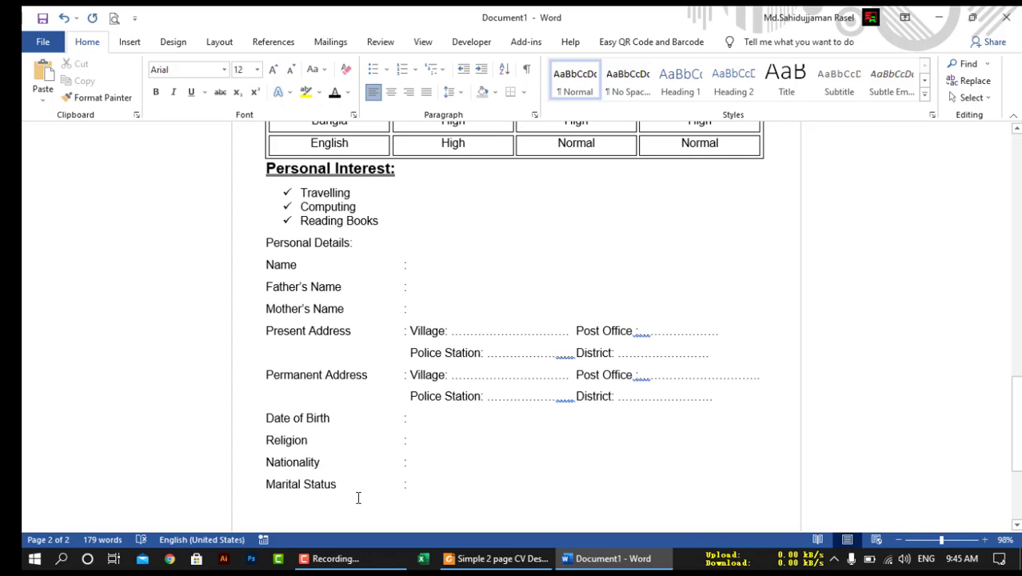
Step: Add Height and Weight rows with aligned colons, followed by an empty line
type("Heigh")
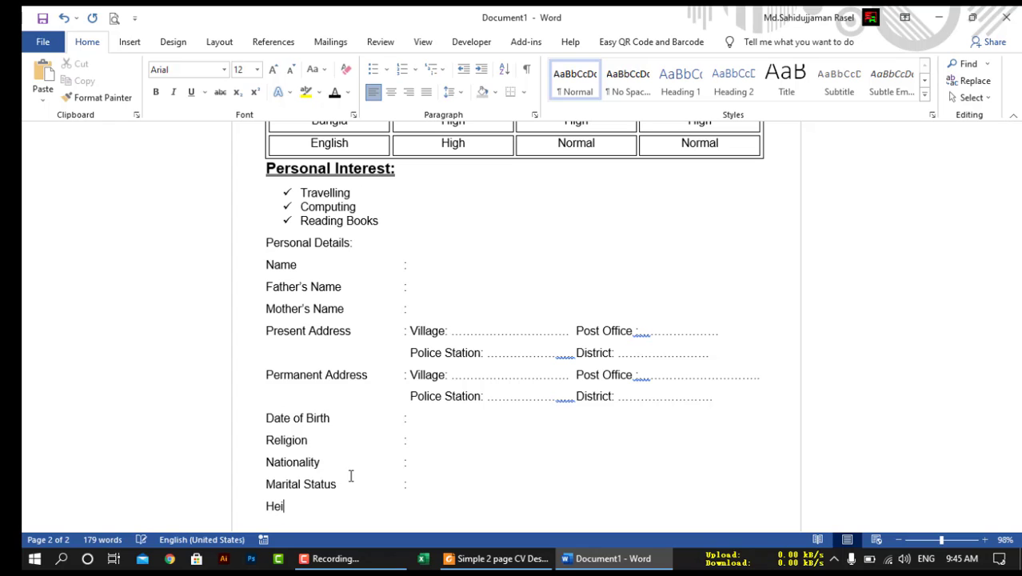
type("t")
key("Tab")
key("Return")
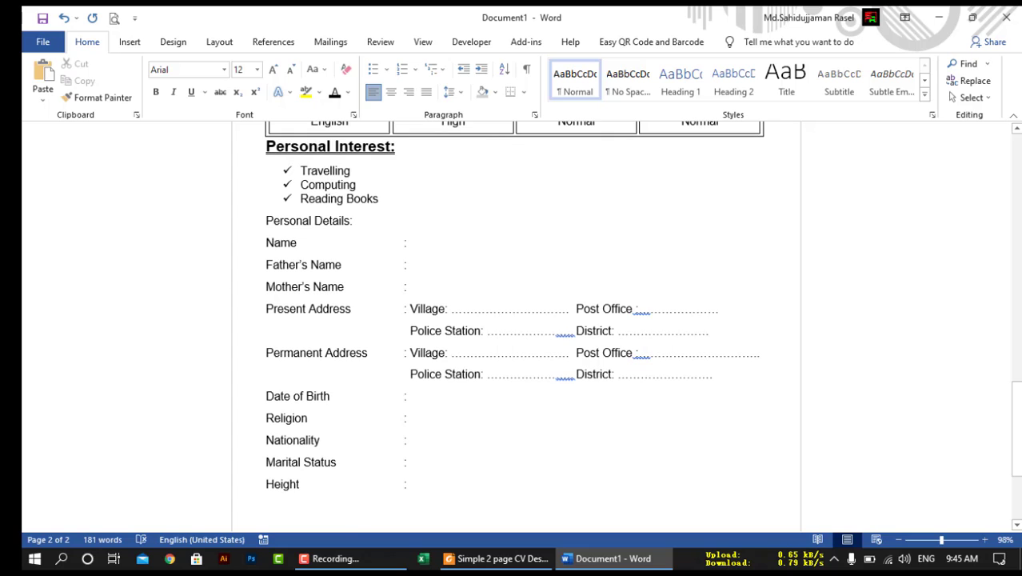
type("Weight")
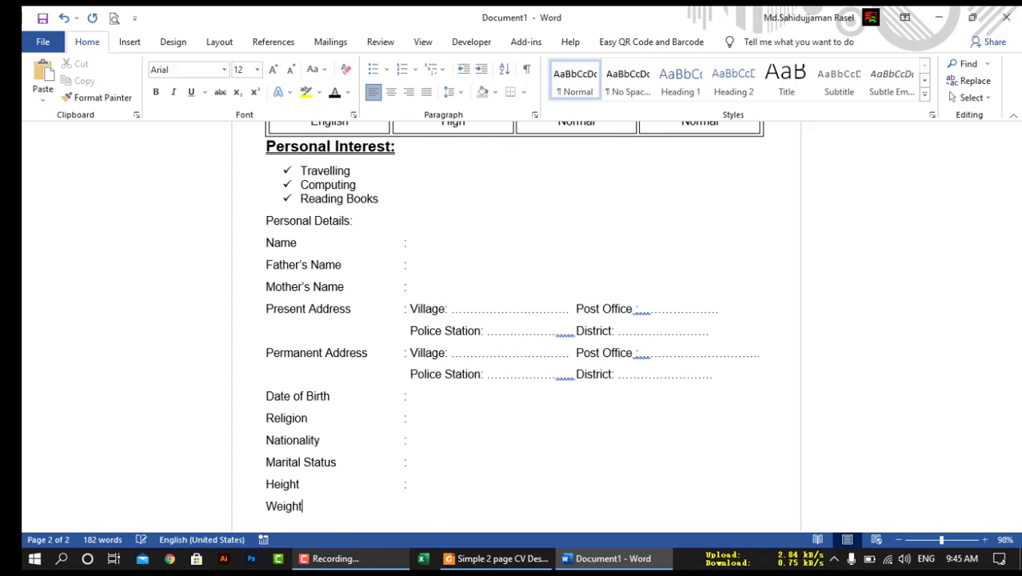
key("Tab")
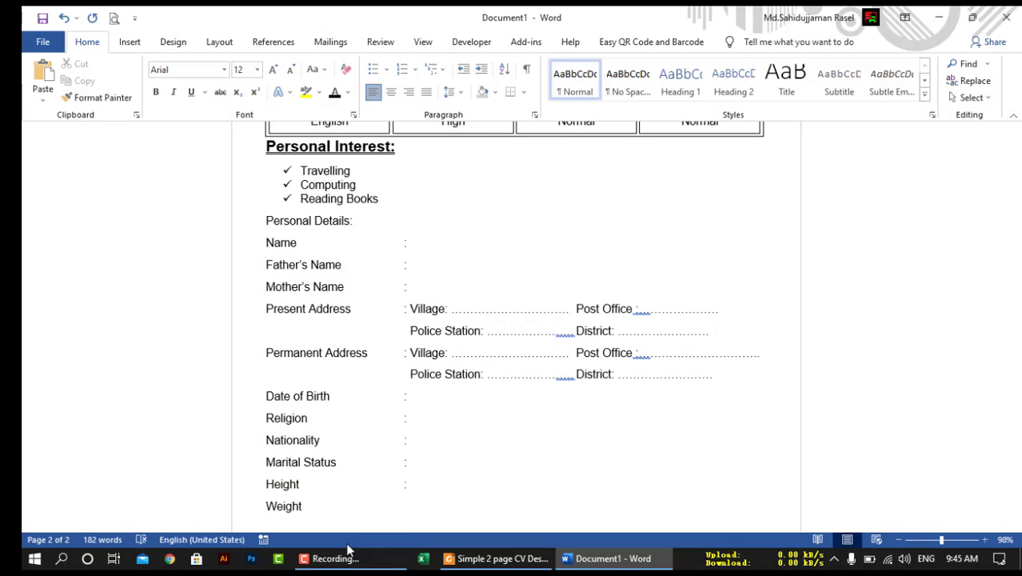
key("Tab")
type(":")
key("Return")
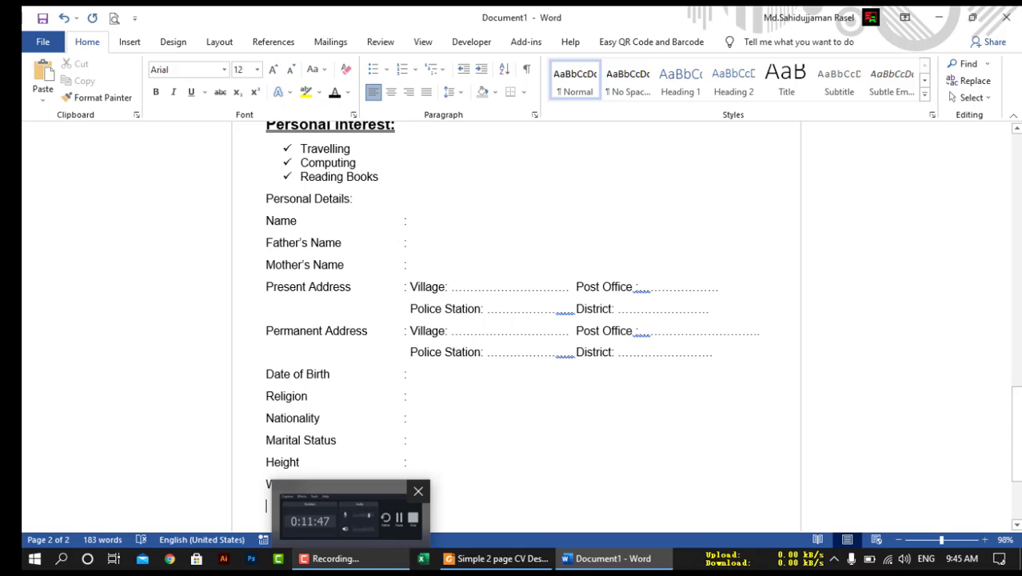
scroll(549, 408, "down", 2)
scroll(548, 408, "down", 1)
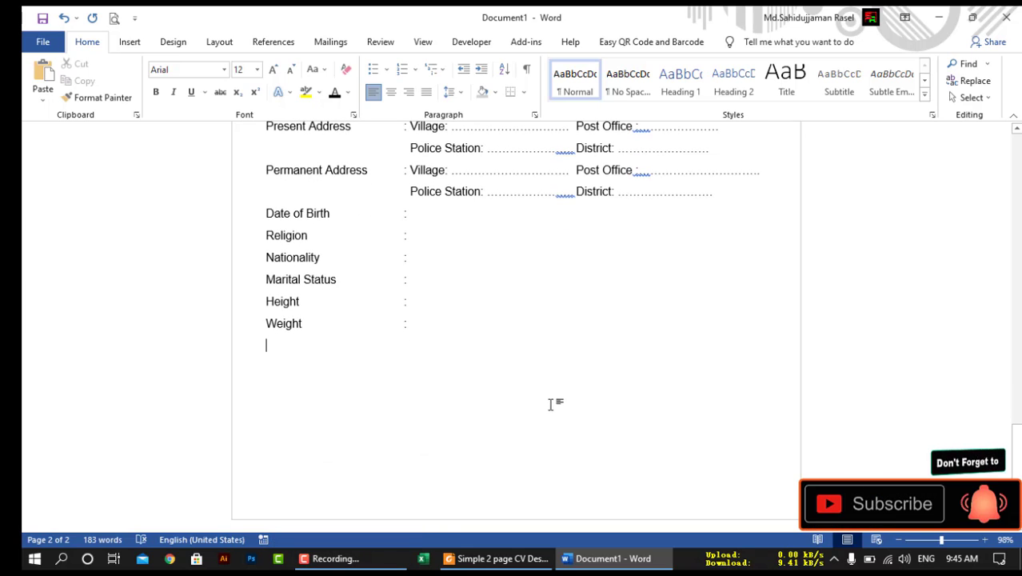
key("Return")
Step: Paste the 'I hereby declare…' paragraph from clipboard history and remove its stray underline and indent
key("super+v")
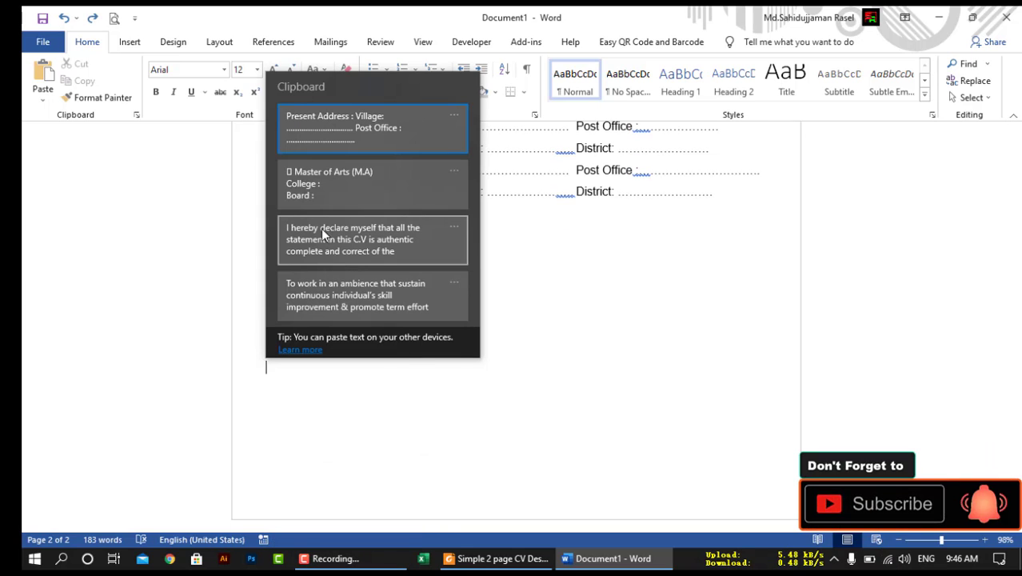
left_click(350, 234)
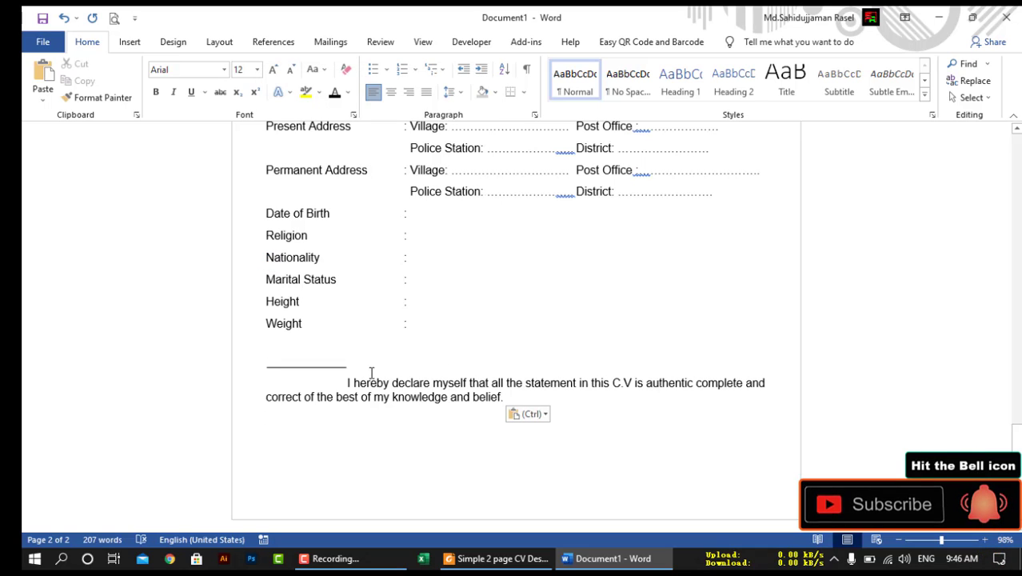
left_click_drag(358, 367, 266, 367)
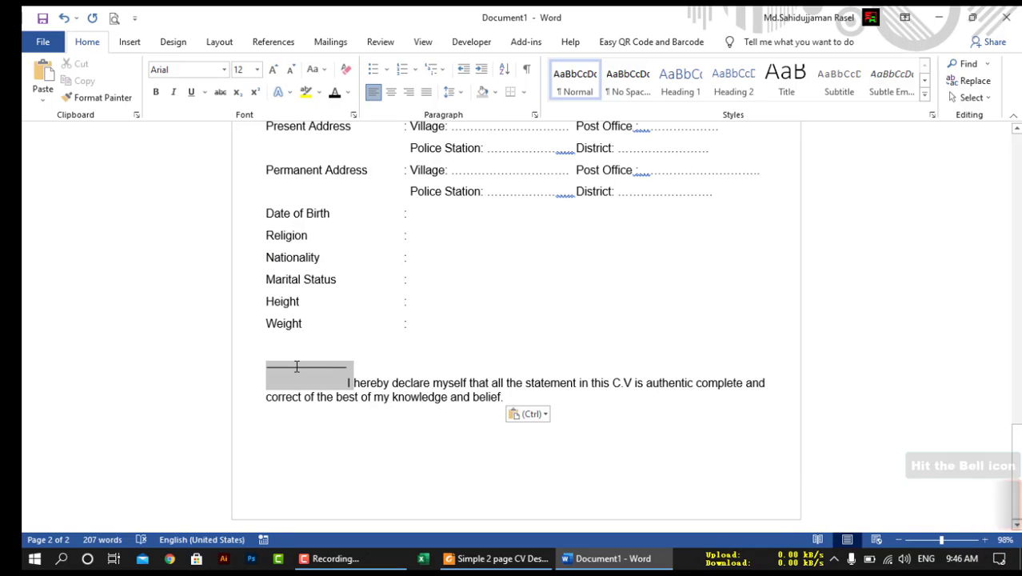
key("Delete")
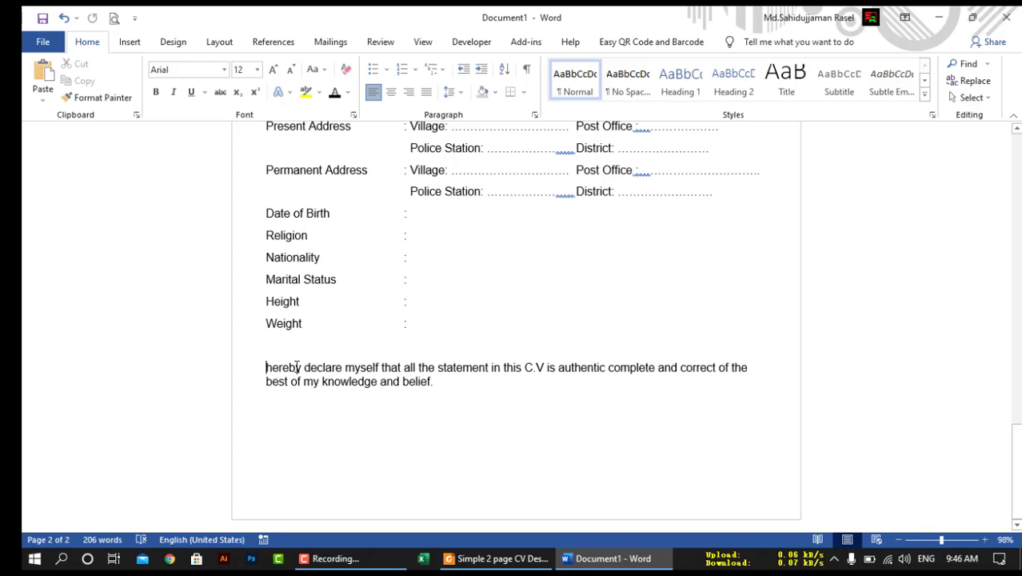
type("I")
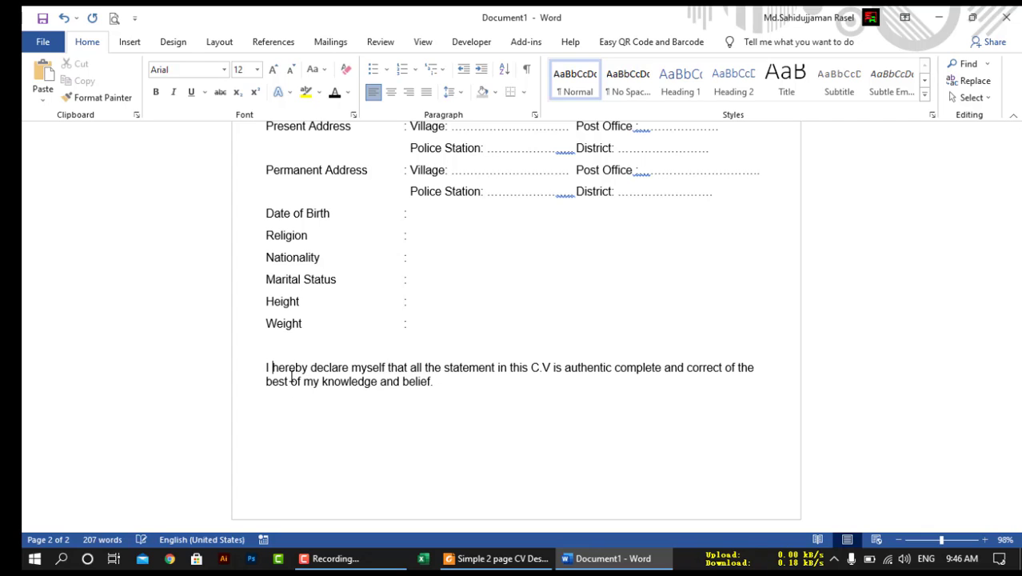
left_click(506, 395)
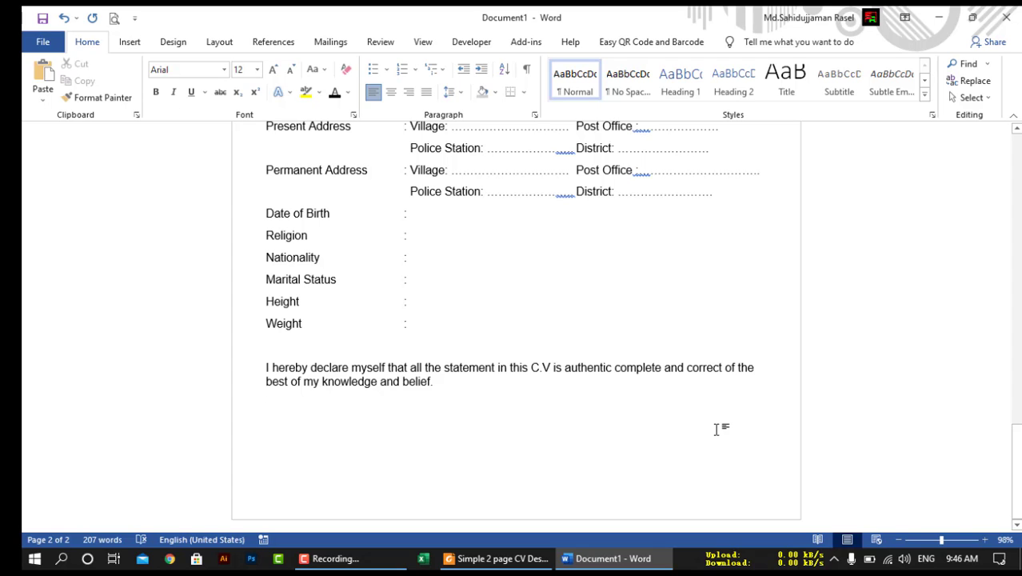
scroll(803, 384, "up", 1)
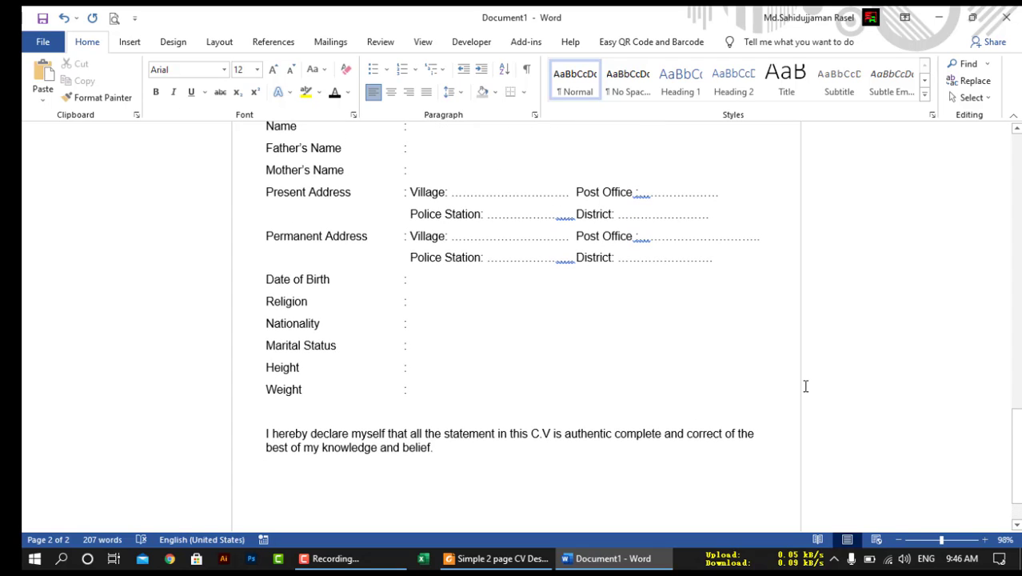
scroll(800, 395, "down", 1)
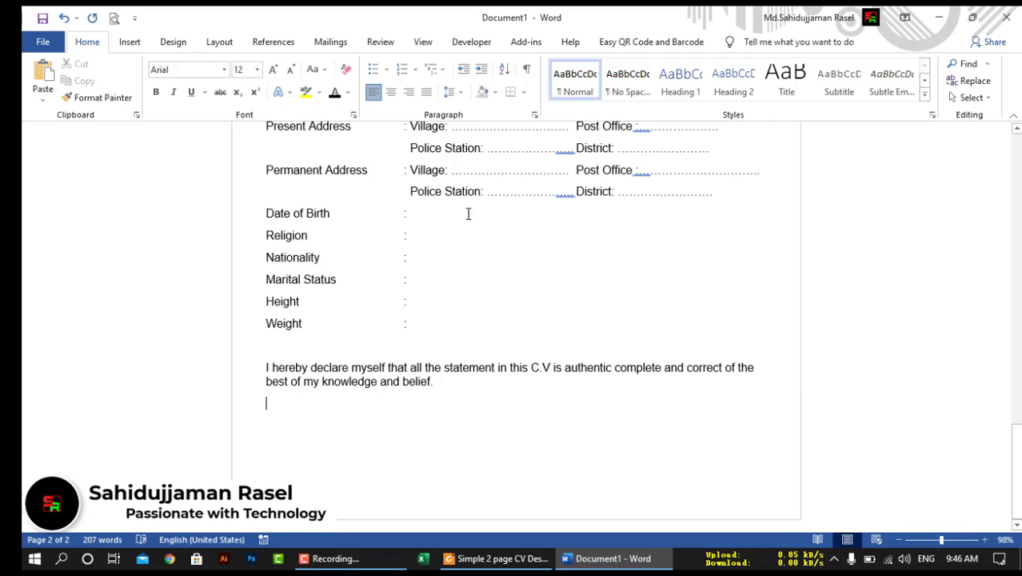
Step: Draw a rectangle below the declaration at the lower right of the page
left_click(129, 42)
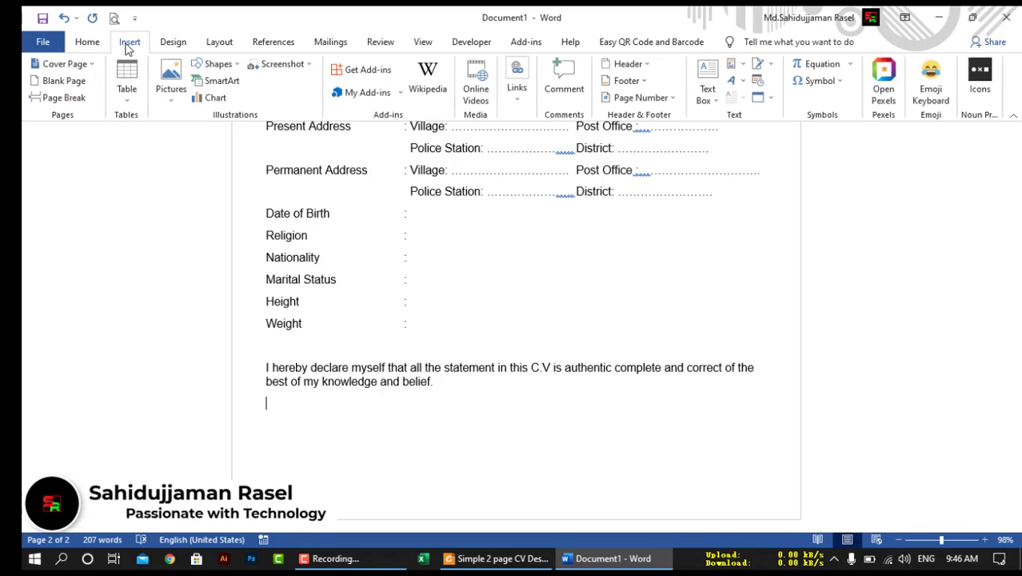
left_click(233, 72)
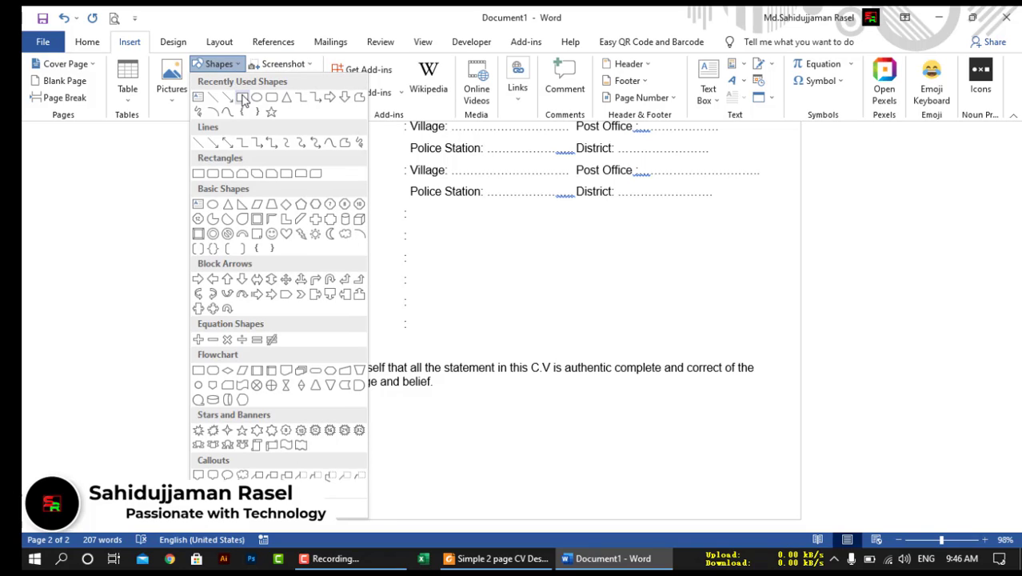
left_click(243, 98)
left_click_drag(577, 431, 764, 486)
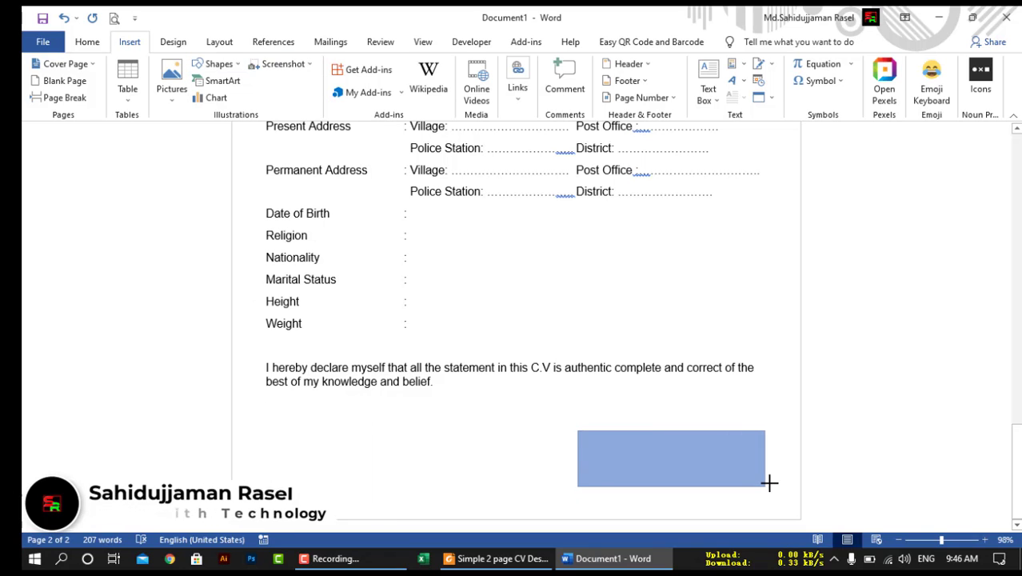
Step: Add the text 'Signature' inside the rectangle
right_click(718, 467)
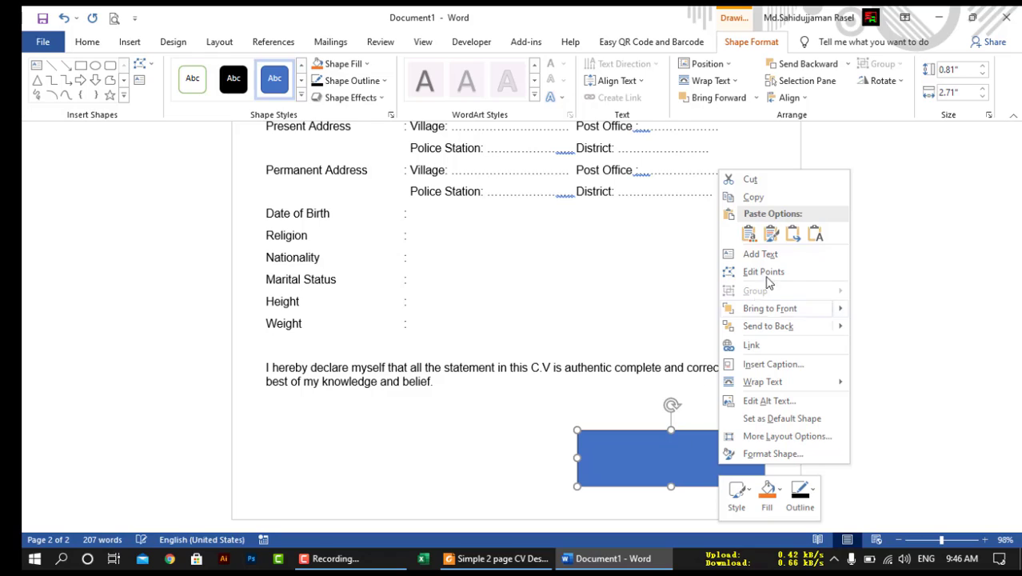
left_click(759, 254)
left_click(667, 483)
type("S")
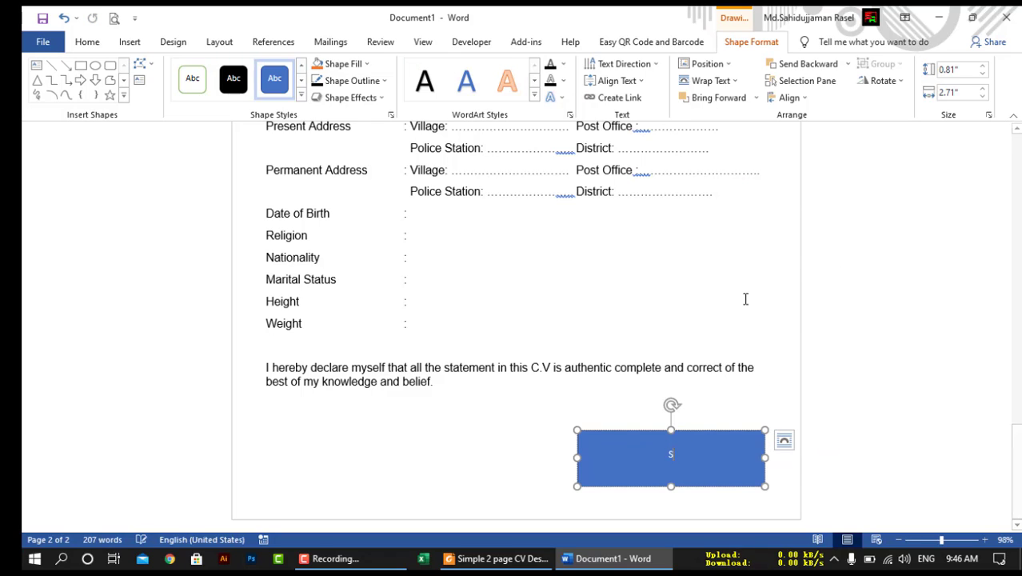
type("ing")
key("BackSpace")
key("BackSpace")
key("BackSpace")
type("ignature")
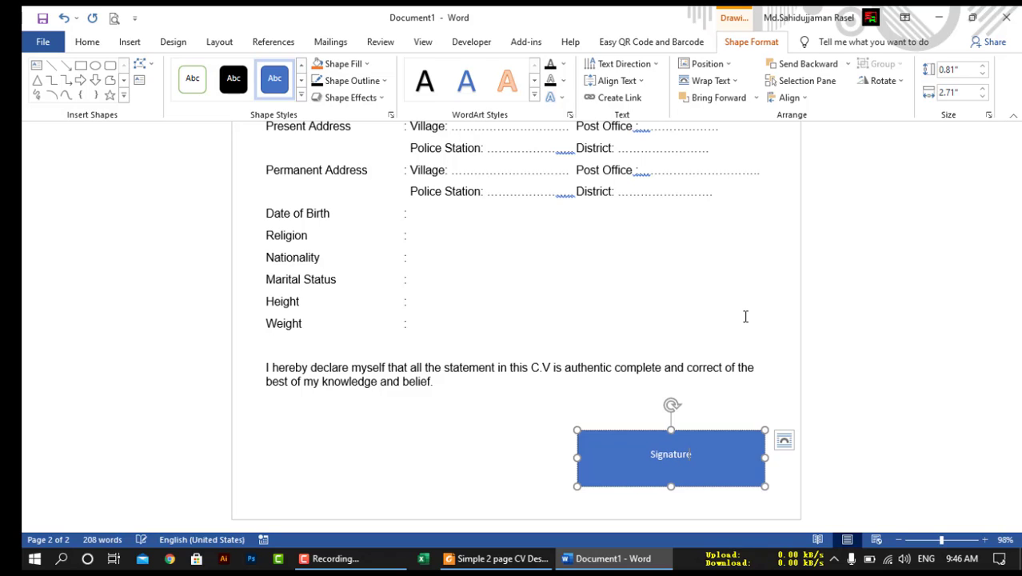
left_click(726, 486)
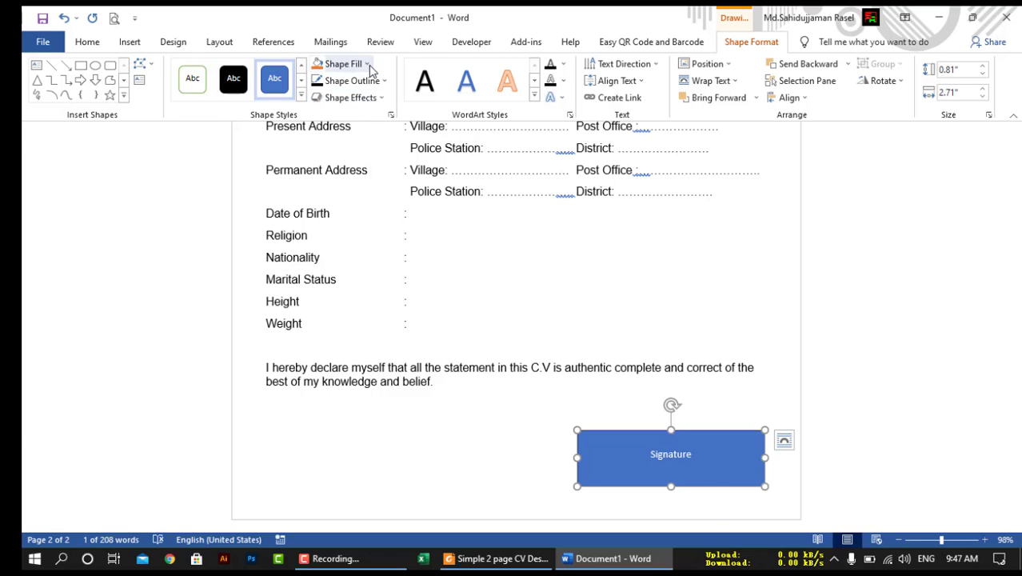
Step: Give the Signature box no fill and black 18 pt text
left_click(340, 64)
left_click(344, 192)
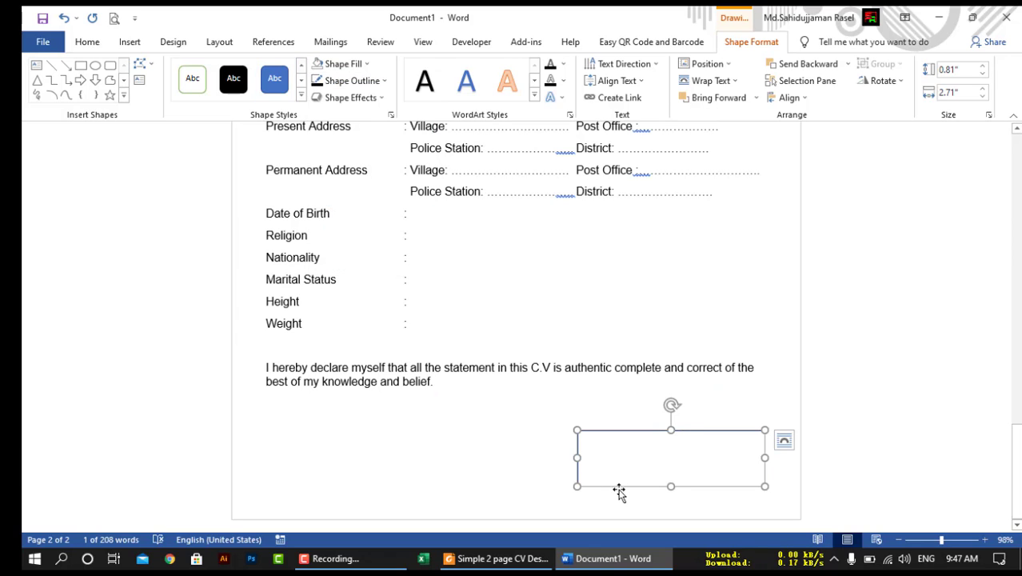
left_click(425, 90)
type("Signature")
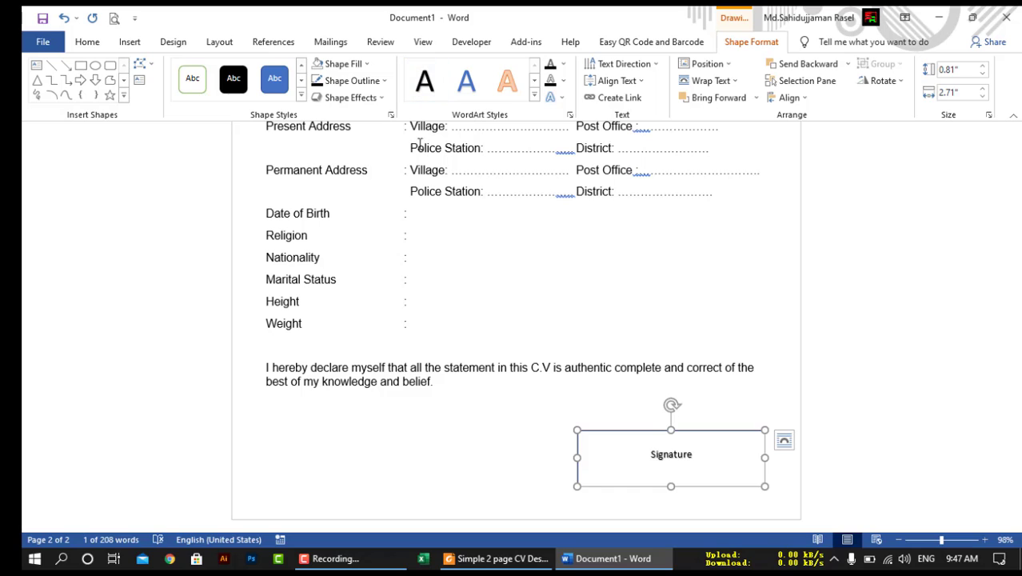
left_click(84, 44)
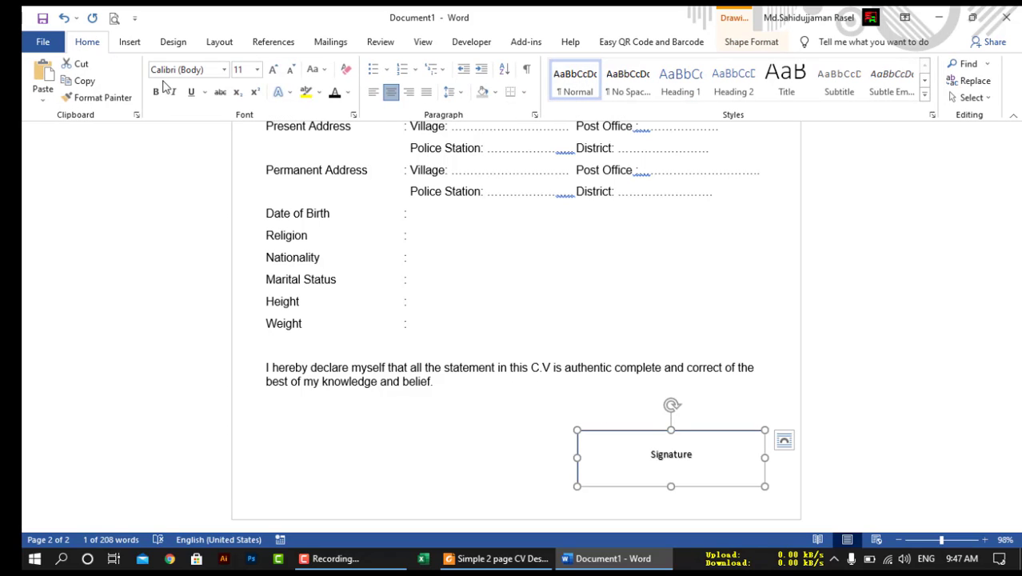
left_click(272, 70)
left_click(272, 71)
left_click(273, 70)
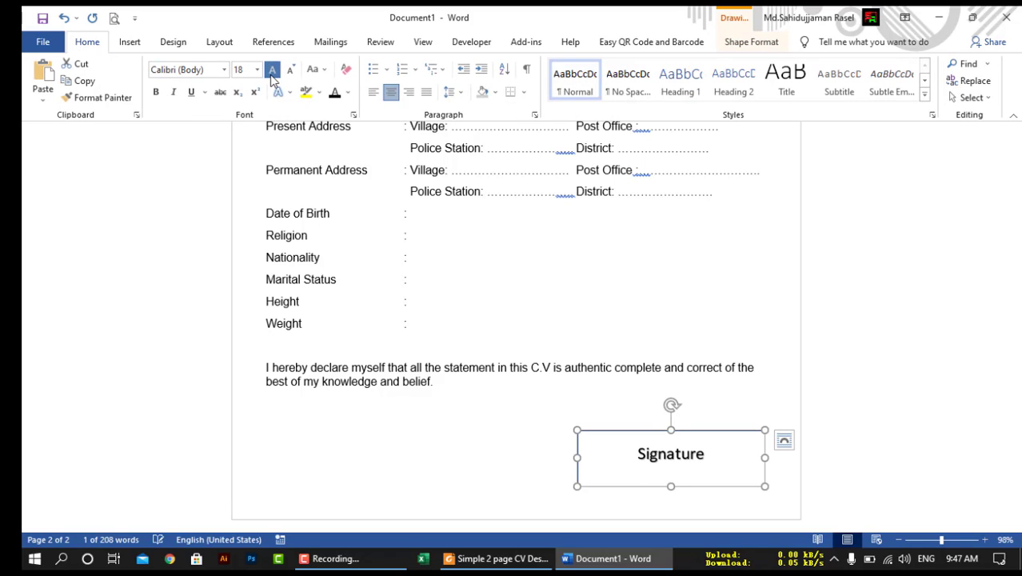
left_click(273, 71)
left_click(273, 71)
left_click(290, 70)
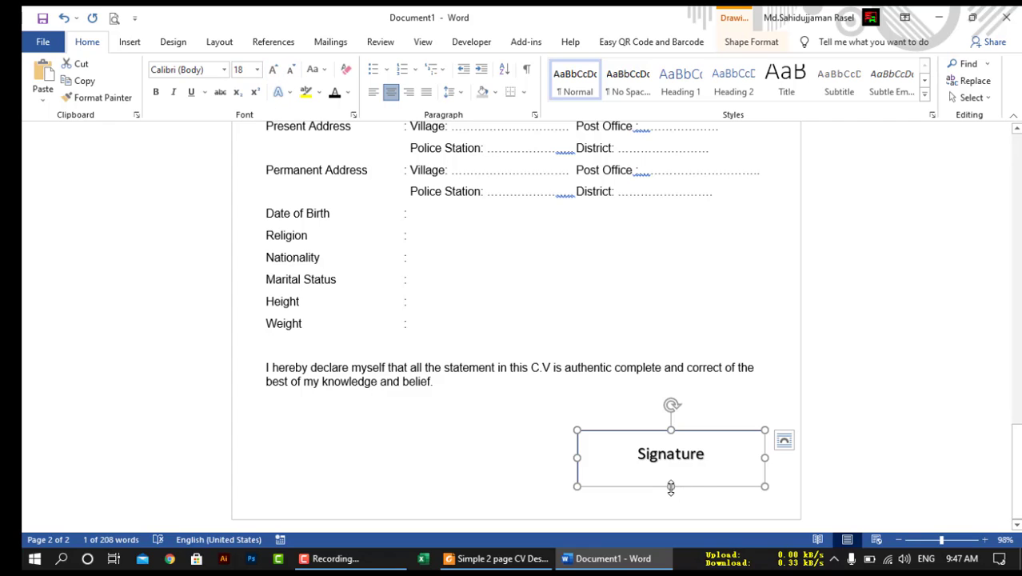
Step: Make the Signature box shorter and narrower, then move it lower on the page
left_click_drag(674, 484, 674, 465)
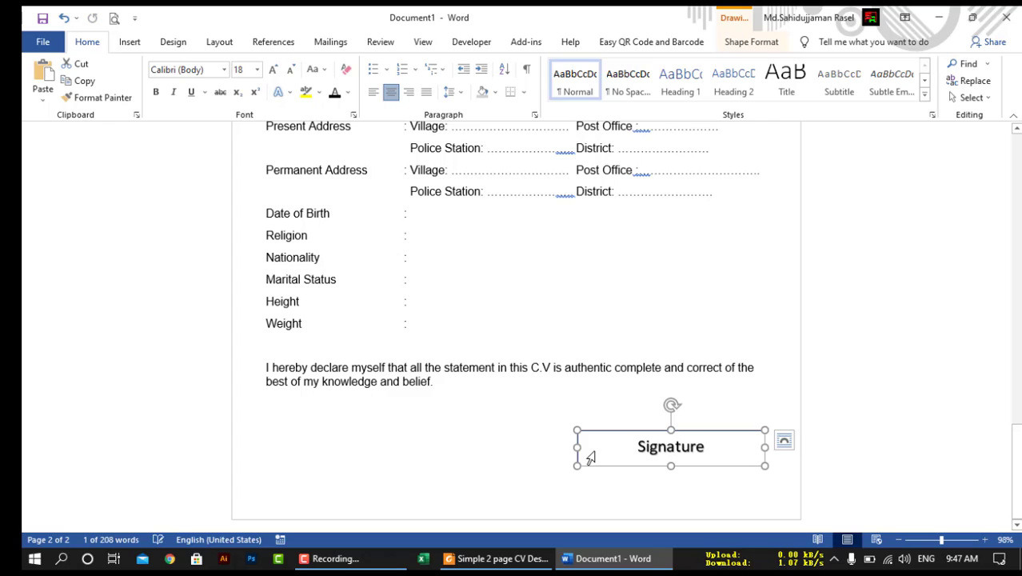
left_click_drag(577, 446, 623, 450)
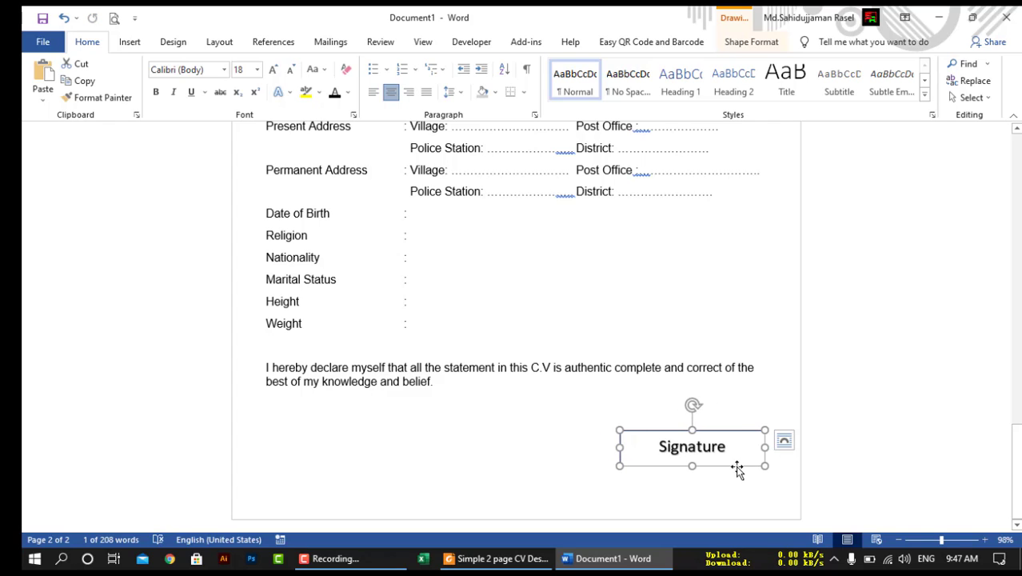
left_click_drag(738, 466, 739, 497)
Step: Draw a straight line along the top edge of the Signature box
left_click(132, 43)
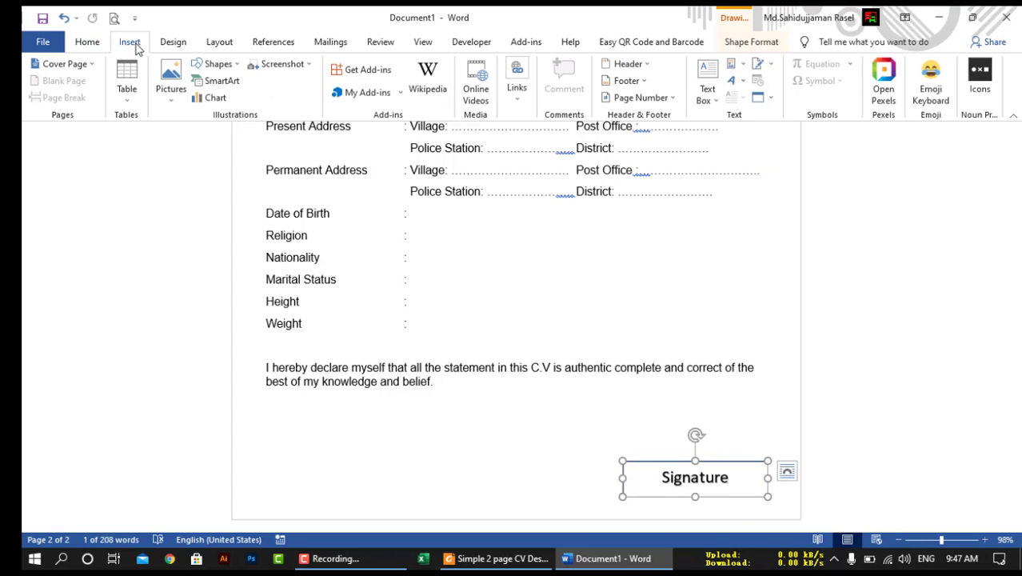
left_click(214, 64)
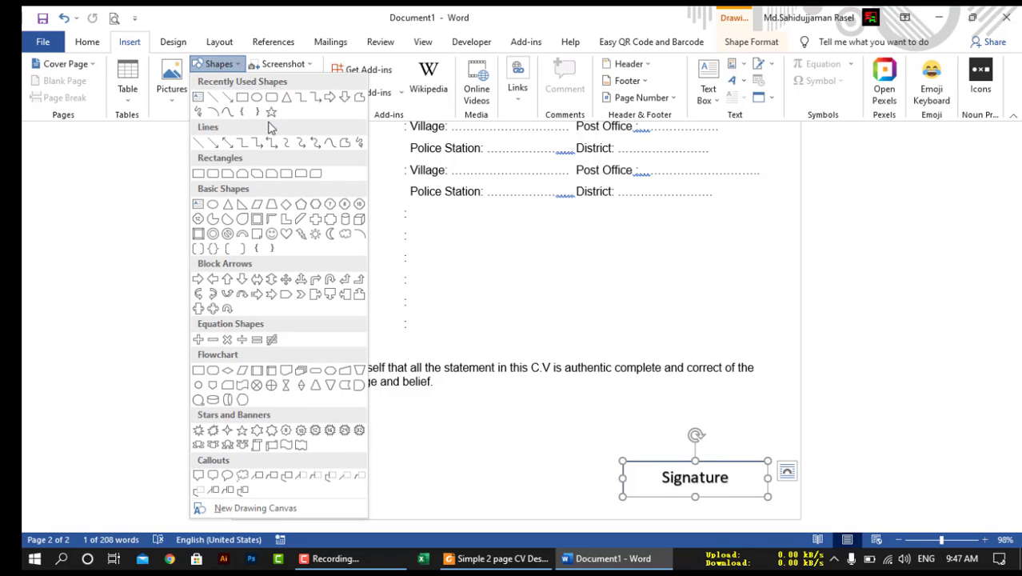
left_click(215, 101)
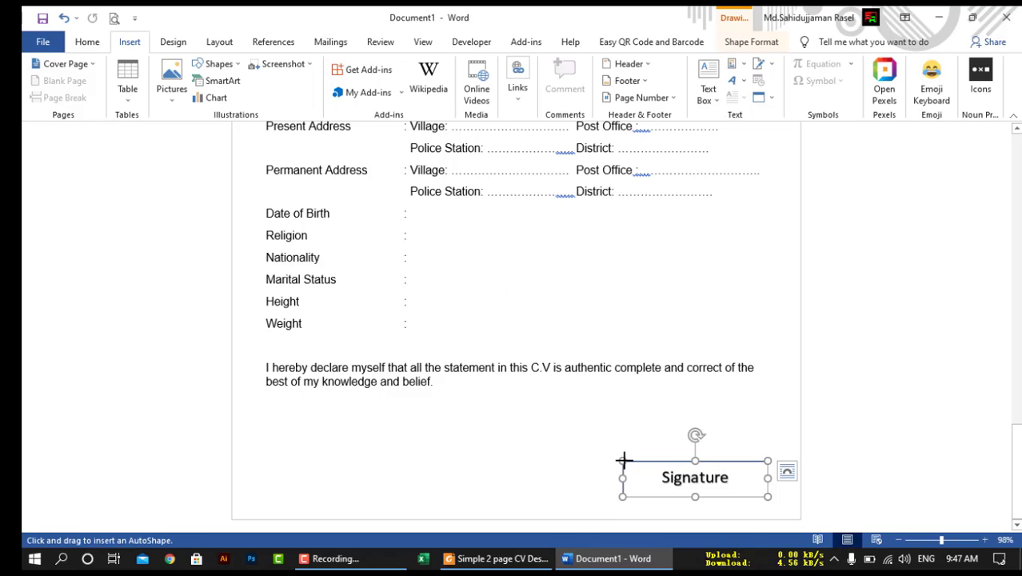
left_click_drag(622, 460, 784, 461)
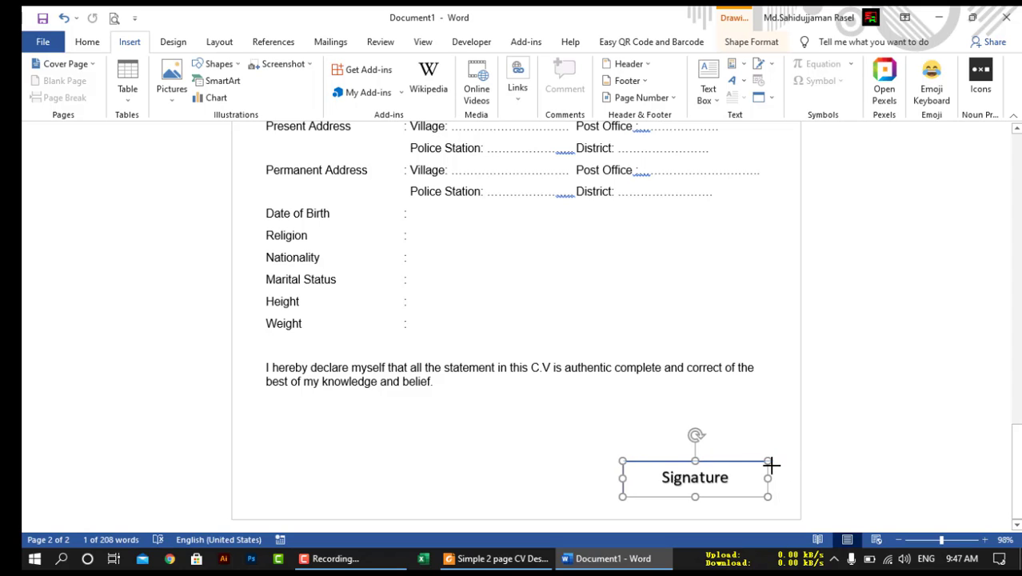
left_click_drag(768, 462, 767, 462)
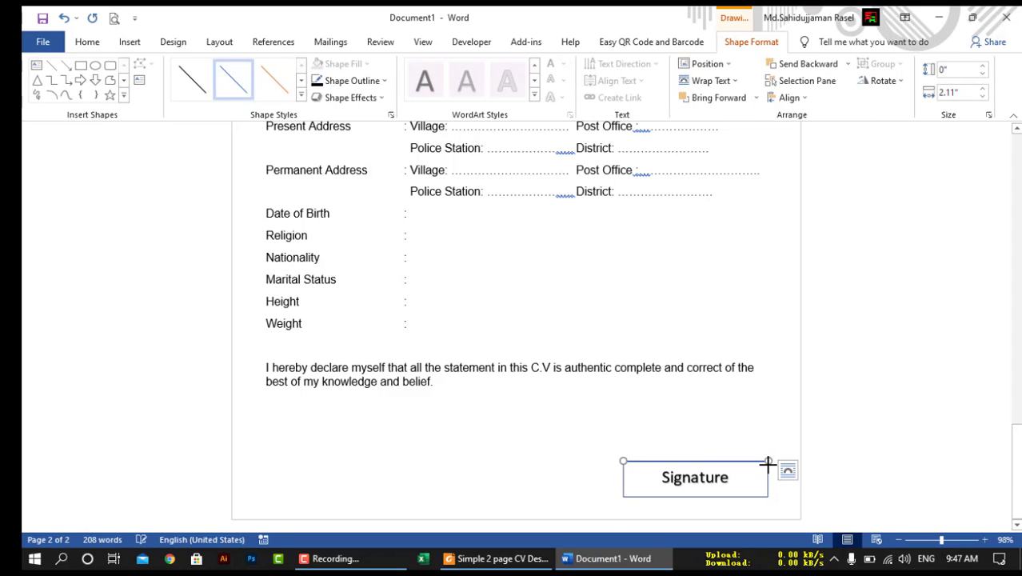
left_click(639, 424)
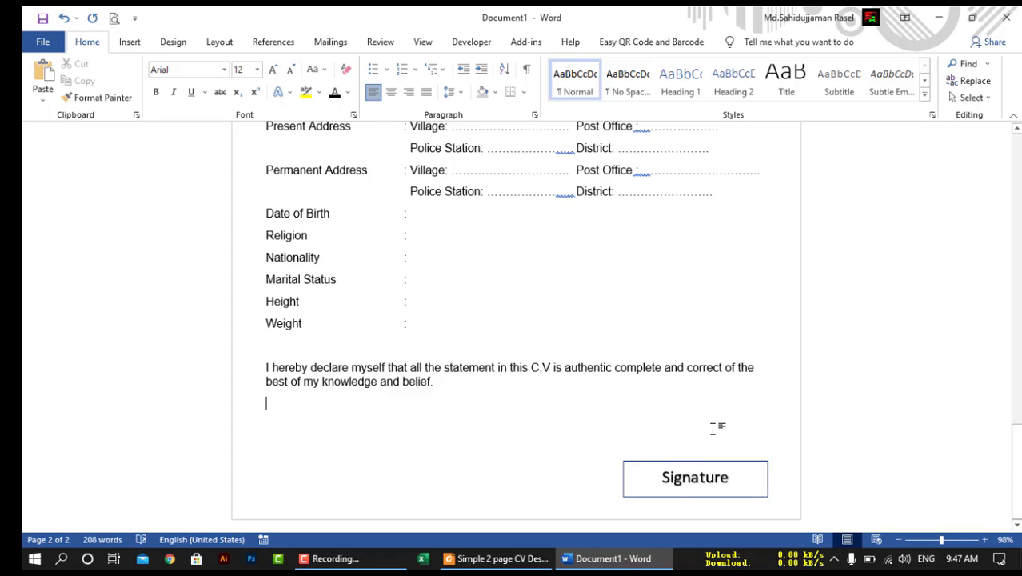
Step: Draw trial lines near the Height and Marital Status rows, then delete them
left_click(131, 44)
left_click(235, 71)
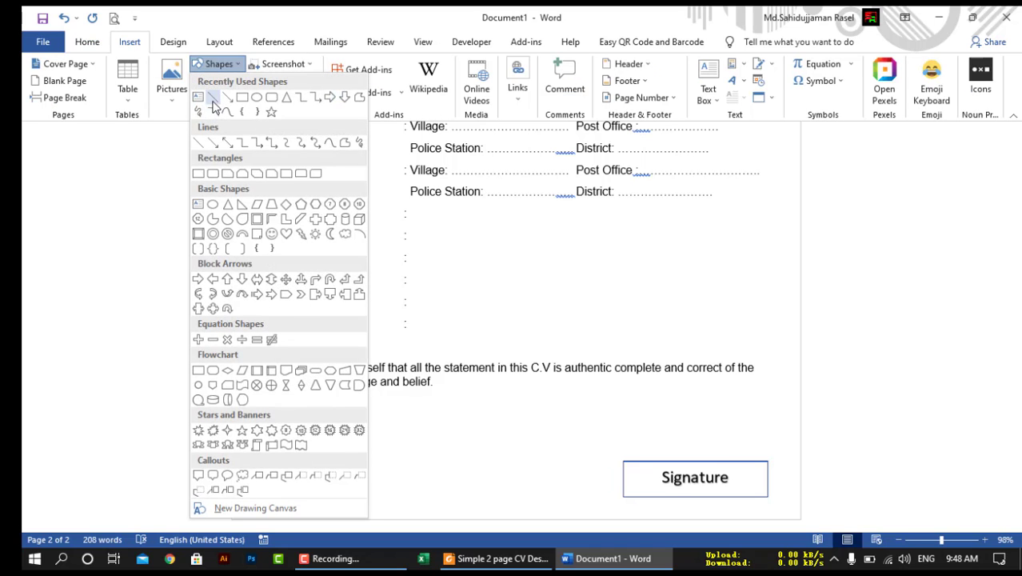
left_click(211, 101)
mouse_move(475, 298)
left_mouse_down()
mouse_move(627, 276)
mouse_move(576, 295)
left_mouse_up()
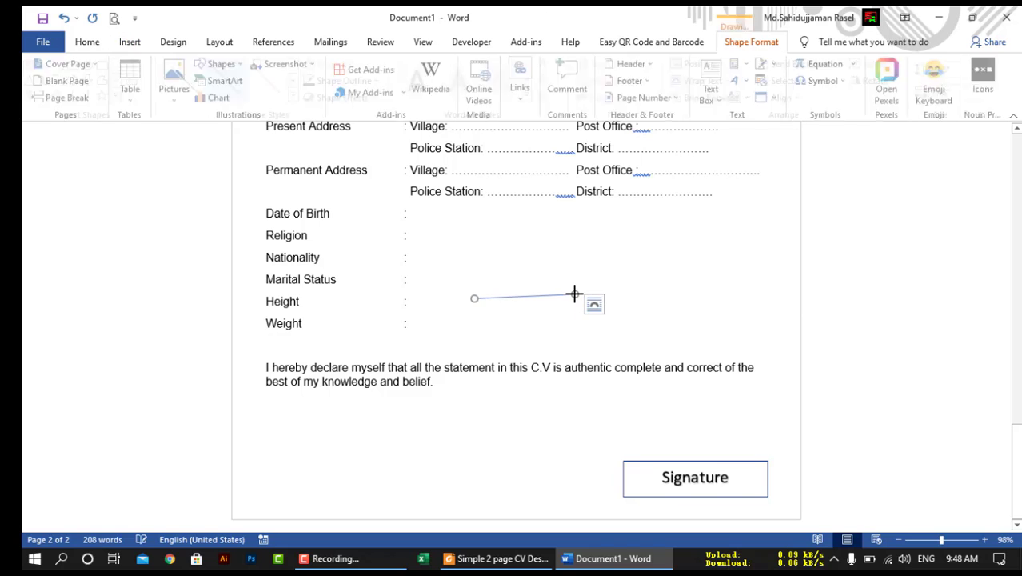
key("Delete")
left_click(130, 41)
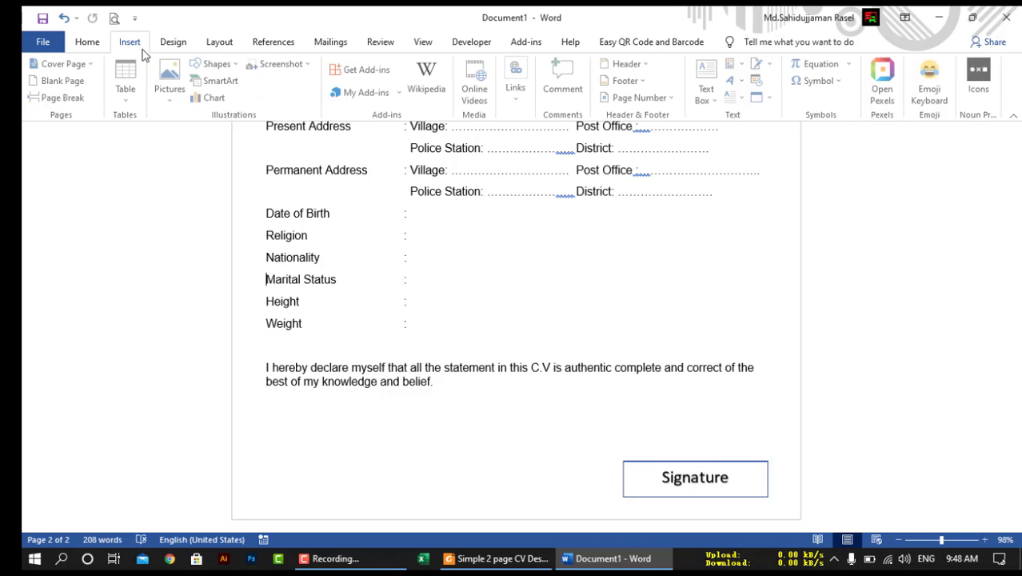
left_click(216, 64)
left_click(213, 97)
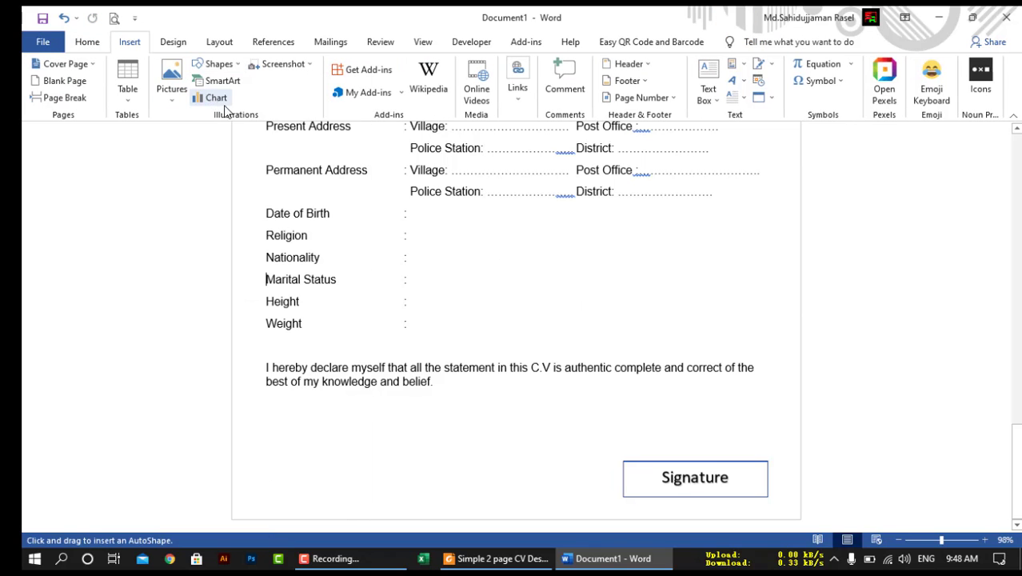
mouse_move(428, 279)
left_mouse_down()
mouse_move(678, 97)
mouse_move(742, 270)
left_mouse_up()
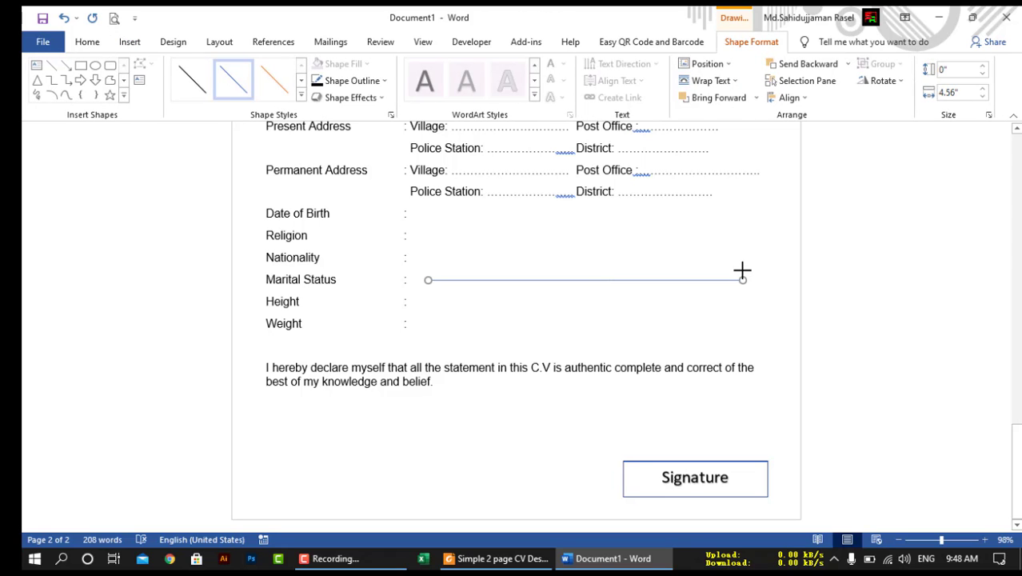
key("Delete")
Step: Remove the Signature box's outline and nudge the box slightly down
left_click(744, 497)
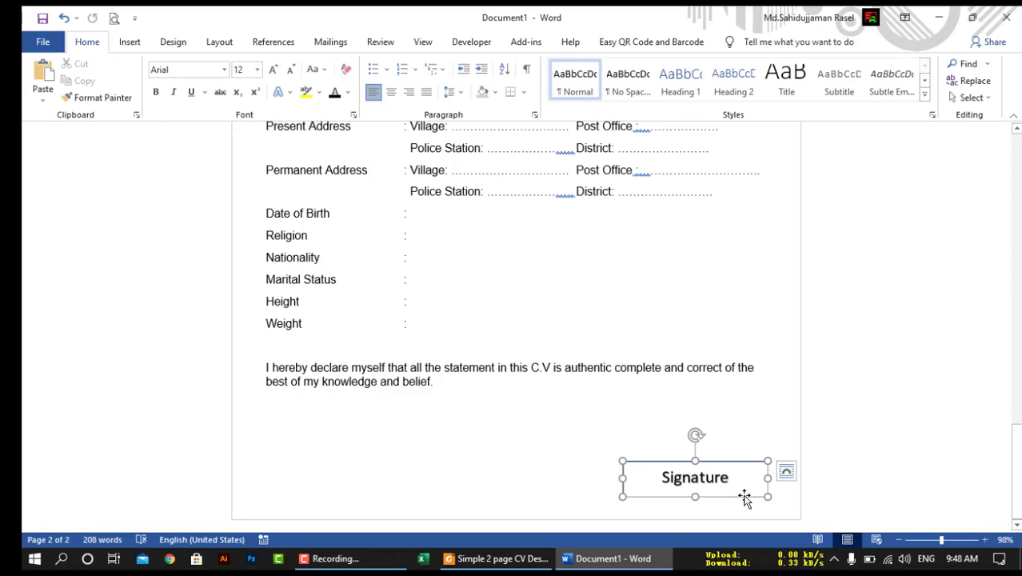
left_click(384, 81)
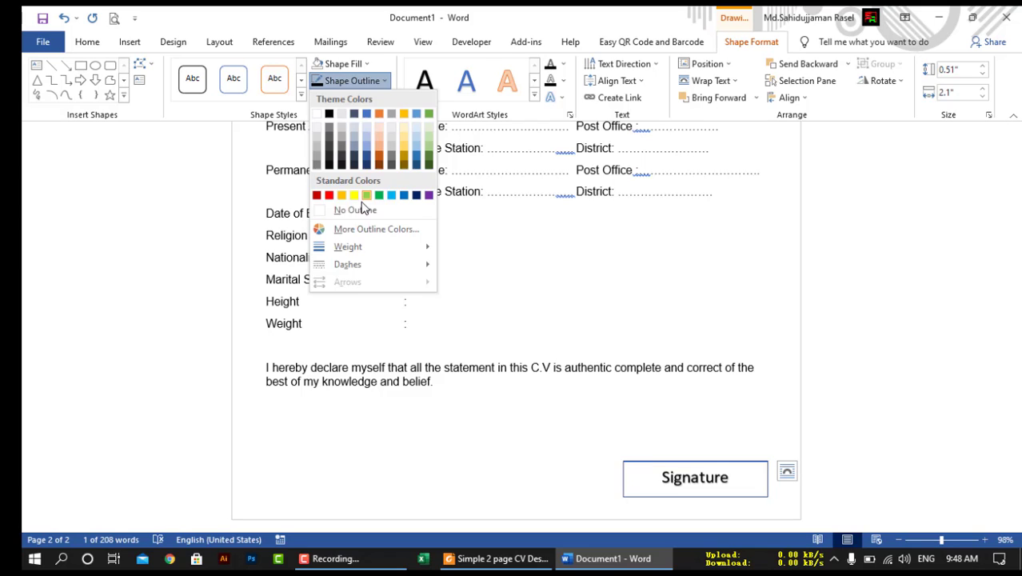
left_click(320, 211)
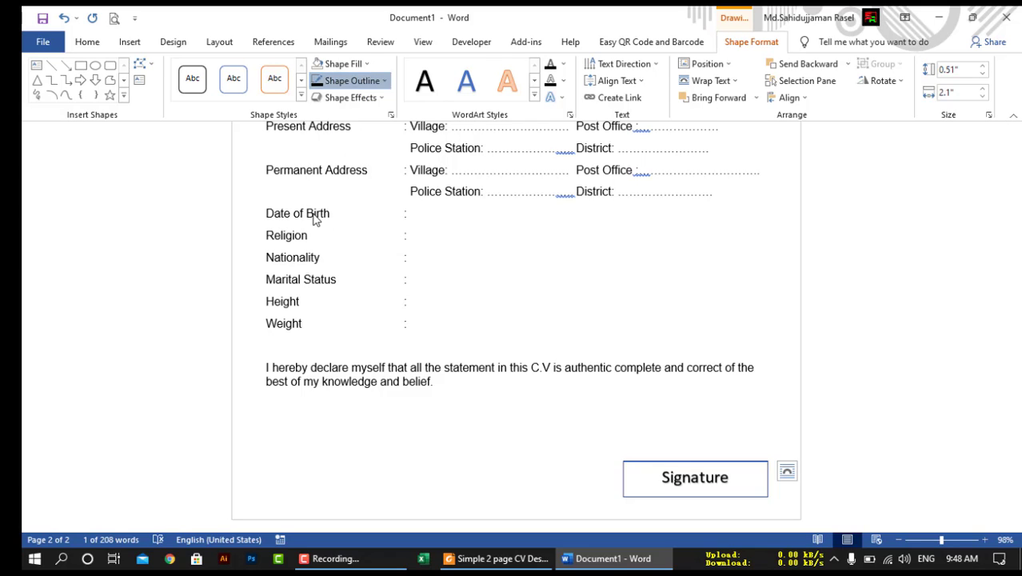
left_click(749, 420)
left_click(739, 463)
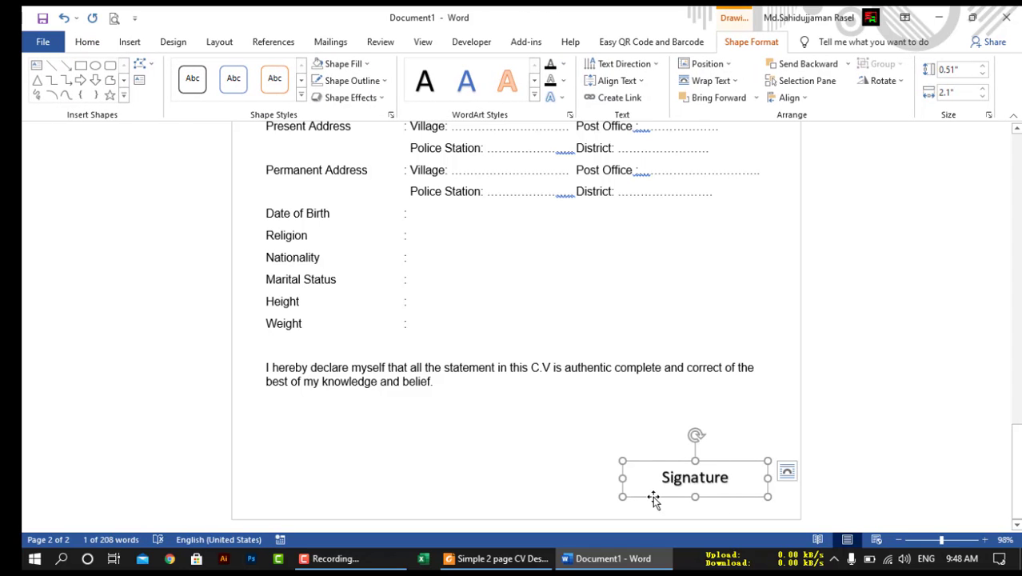
left_click_drag(653, 499, 653, 501)
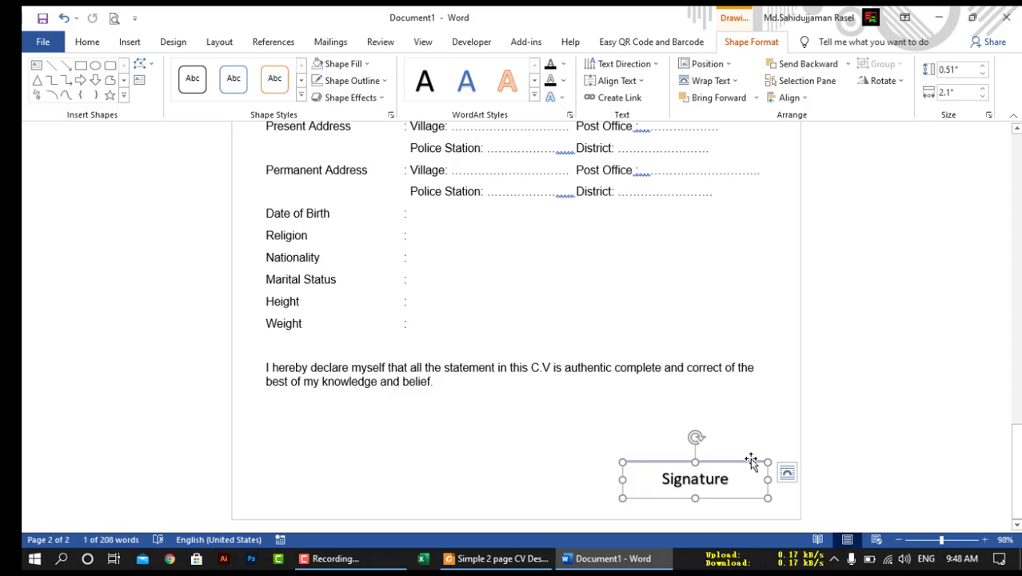
left_click(779, 389)
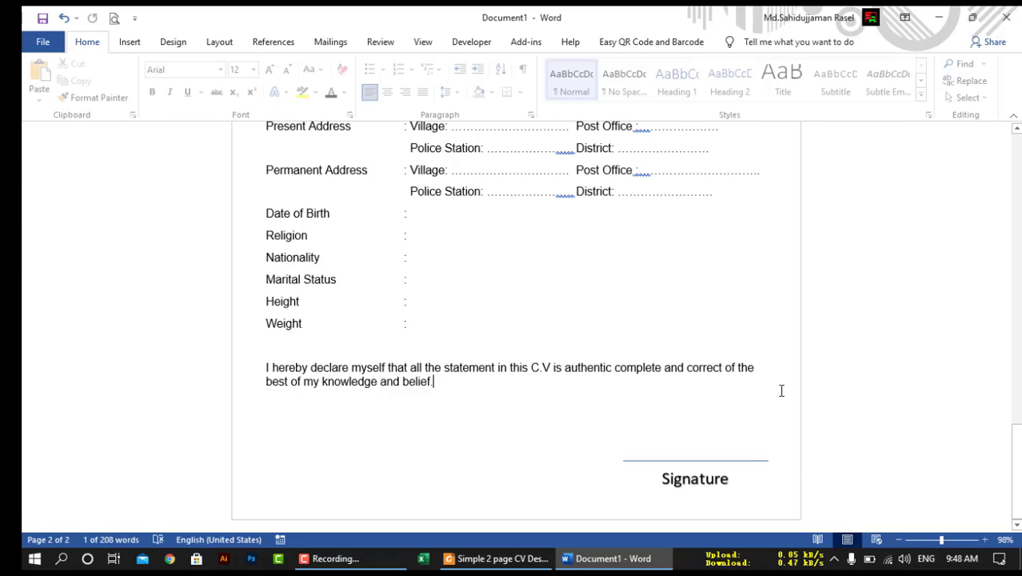
left_click(758, 463)
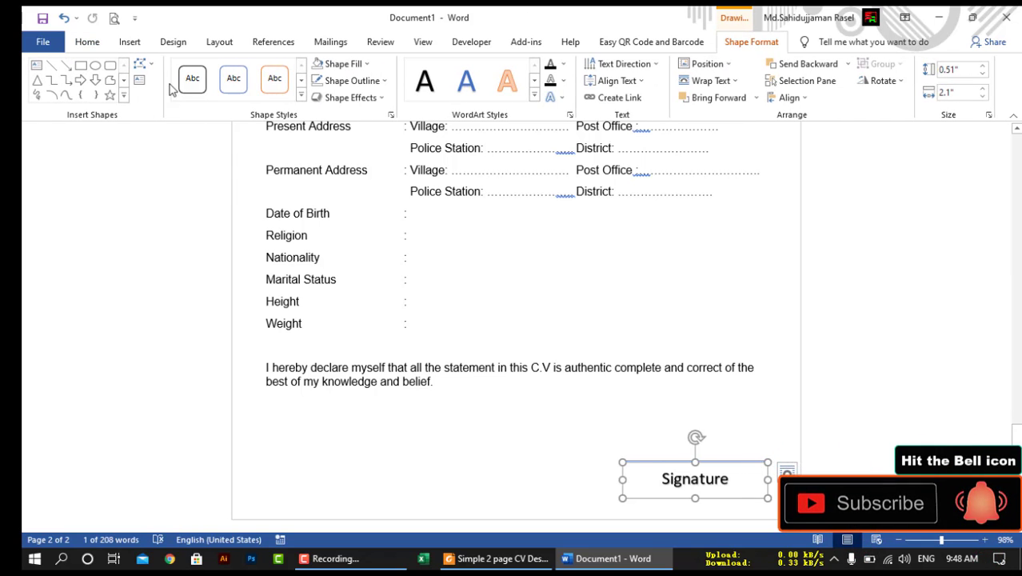
Step: Open the Selection Pane listing every shape on the page
left_click(102, 44)
left_click(970, 97)
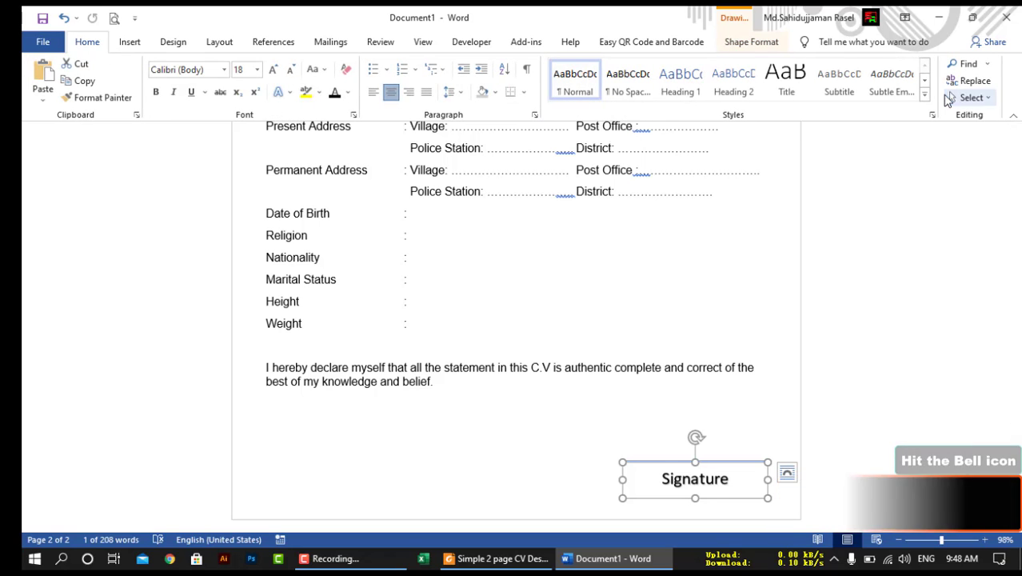
left_click(824, 170)
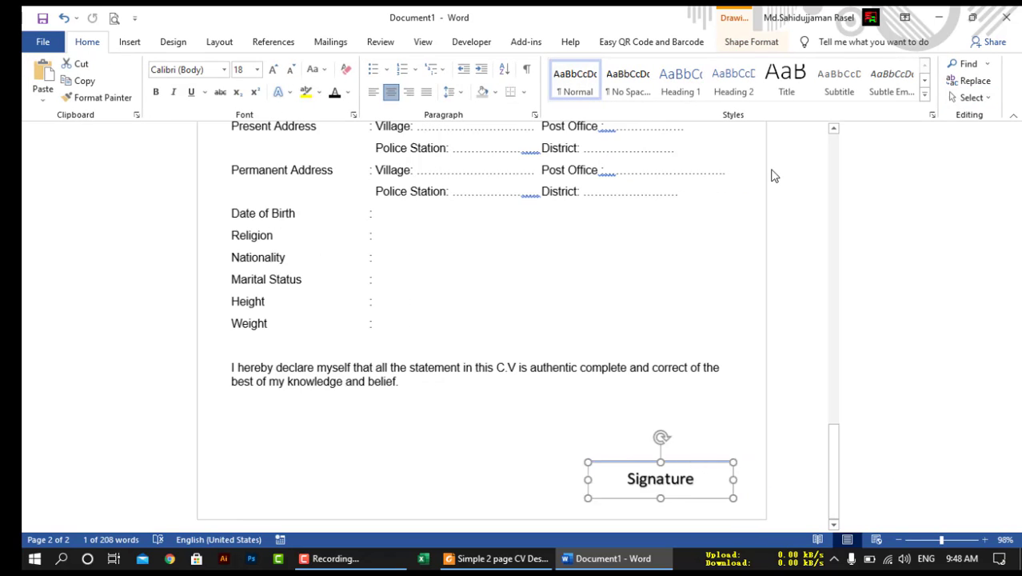
Step: Select Straight Connector 5 and nudge it down to sit just above the Signature label
left_click(919, 191)
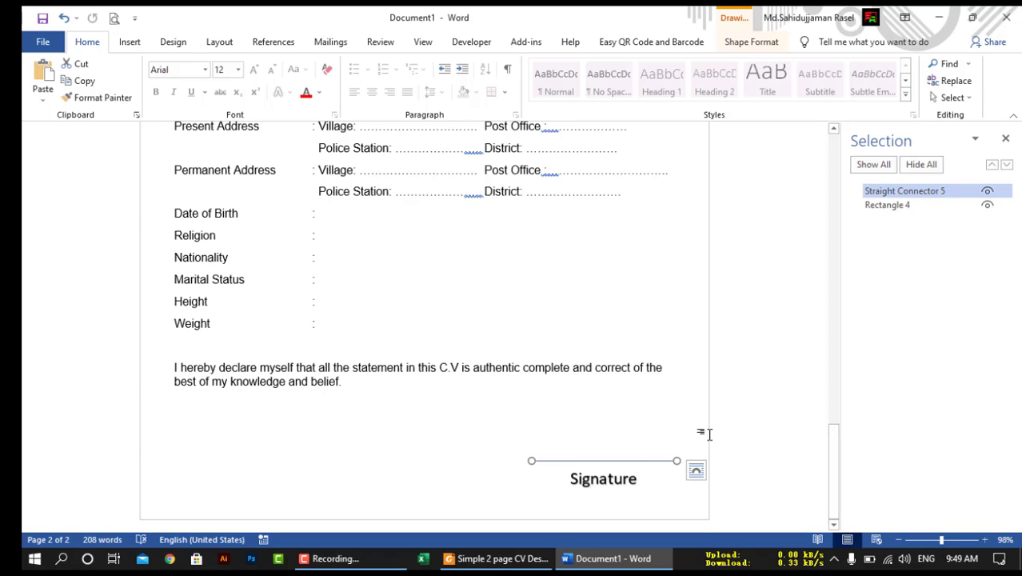
left_click(895, 191)
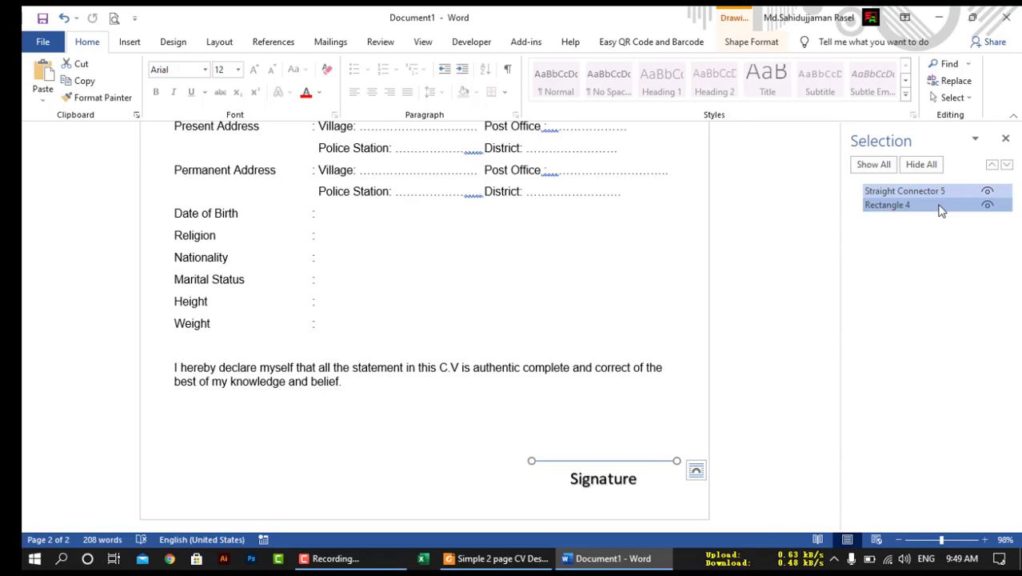
left_click(912, 192)
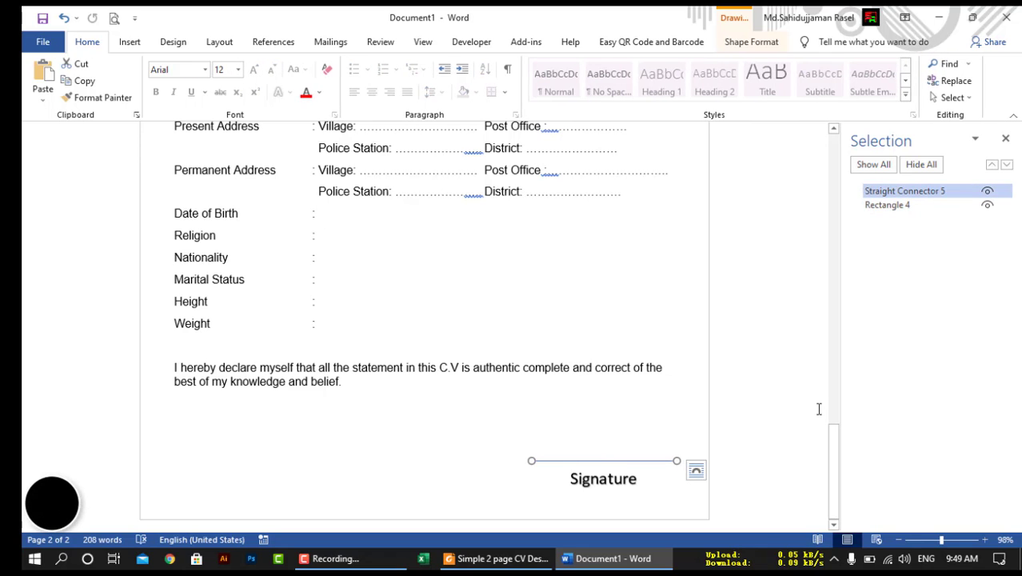
key("Down")
key("Down")
key("Down")
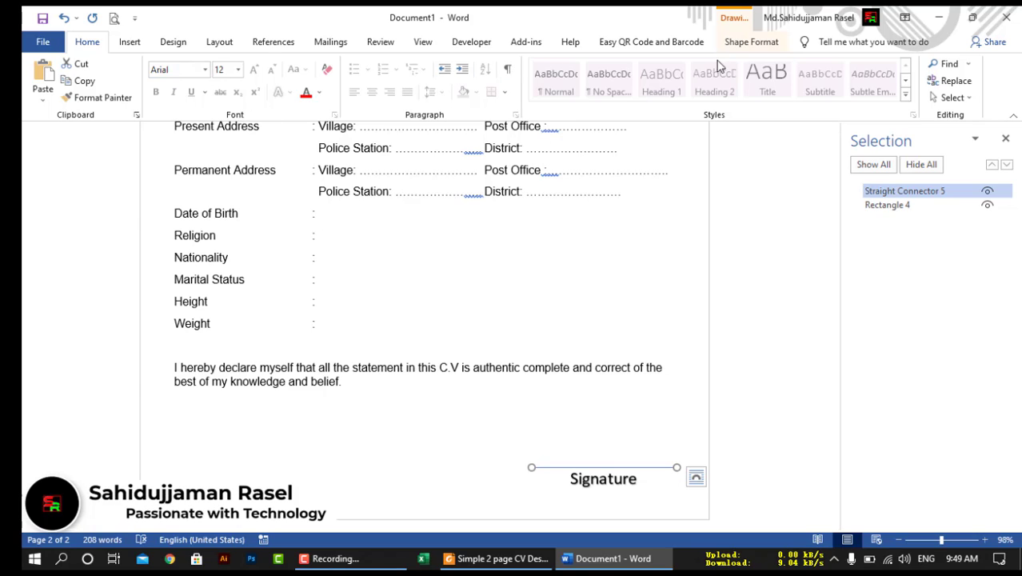
left_click(750, 42)
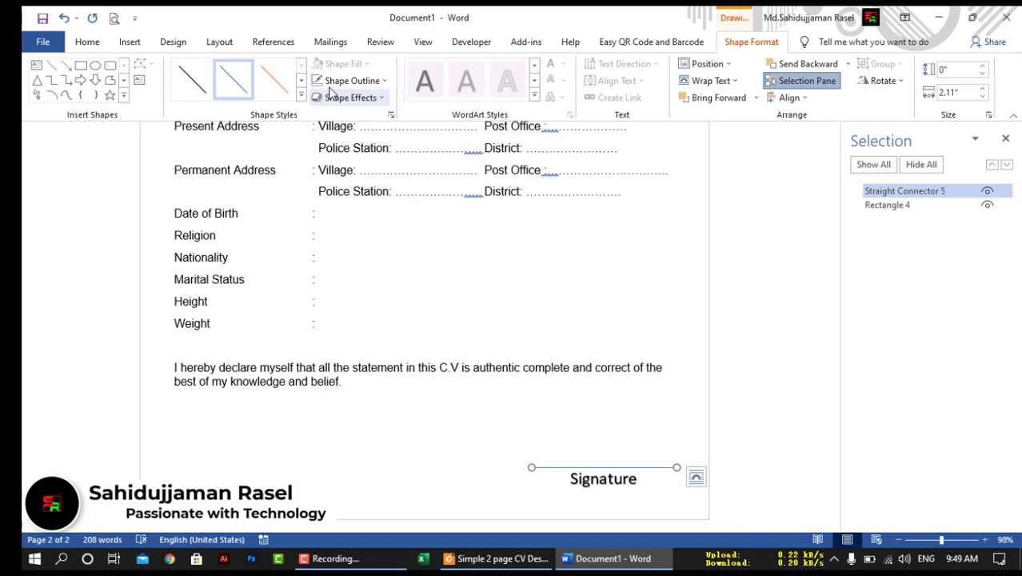
Step: Give the signature line a black outline with 2¼ pt weight
left_click(373, 87)
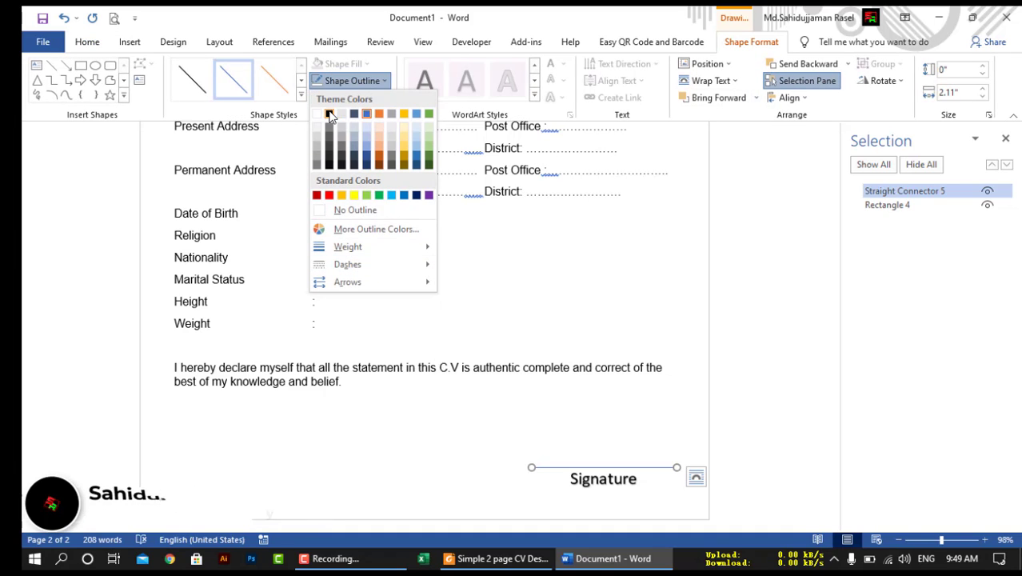
left_click(329, 114)
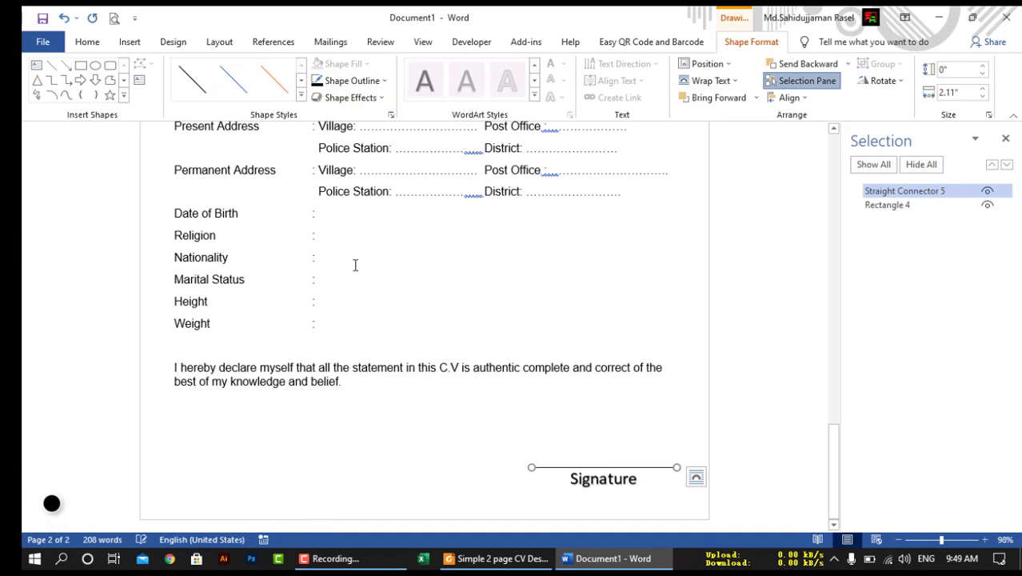
left_click(353, 82)
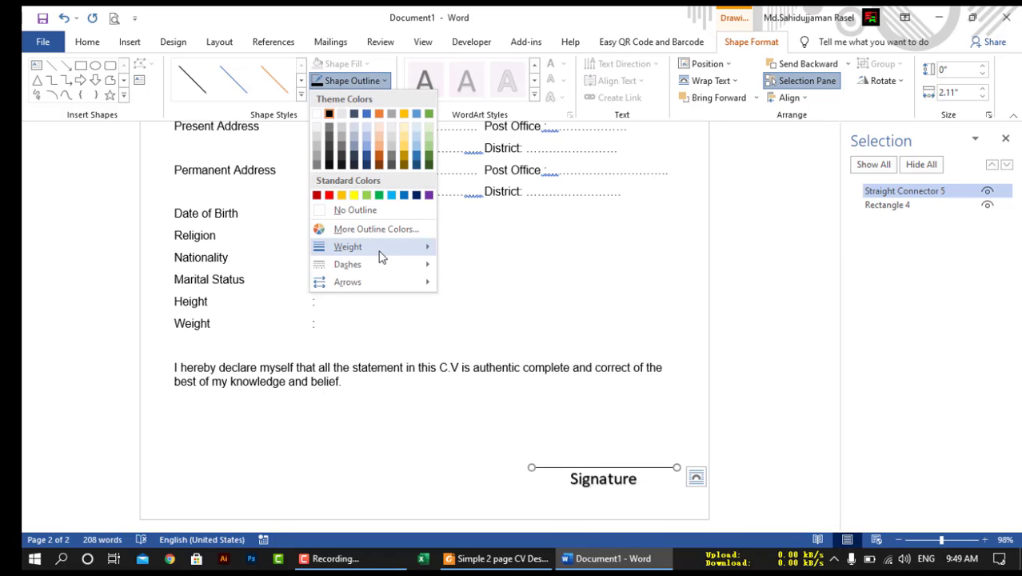
mouse_move(418, 248)
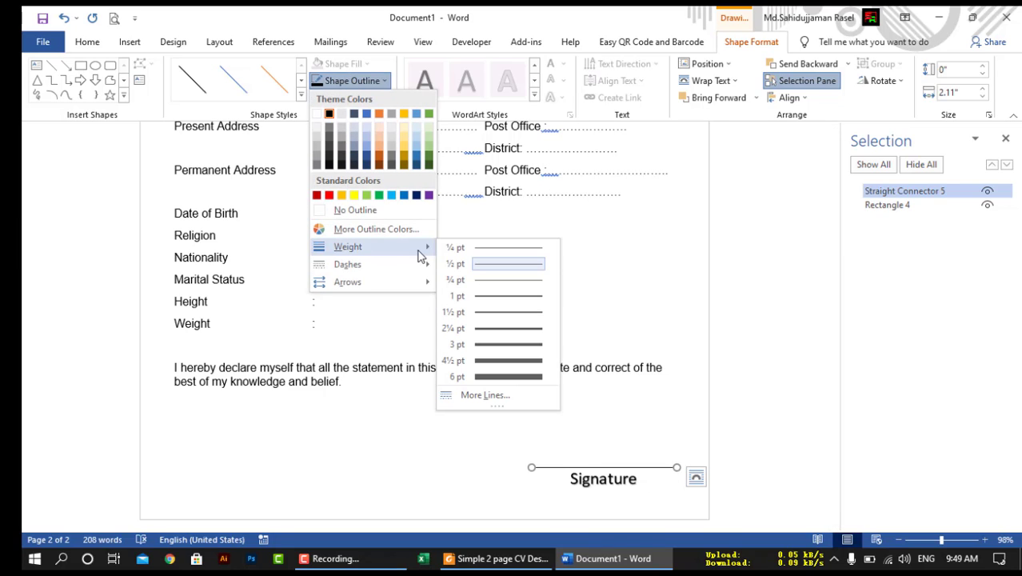
left_click(499, 328)
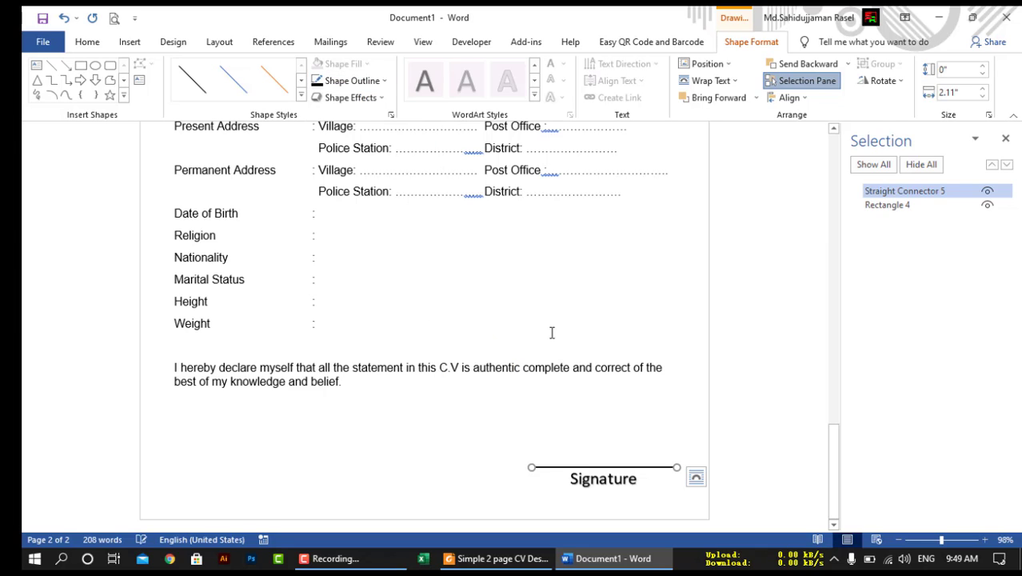
Step: Select both Straight Connector 5 and Rectangle 4, the Signature label box, together
left_click(670, 442)
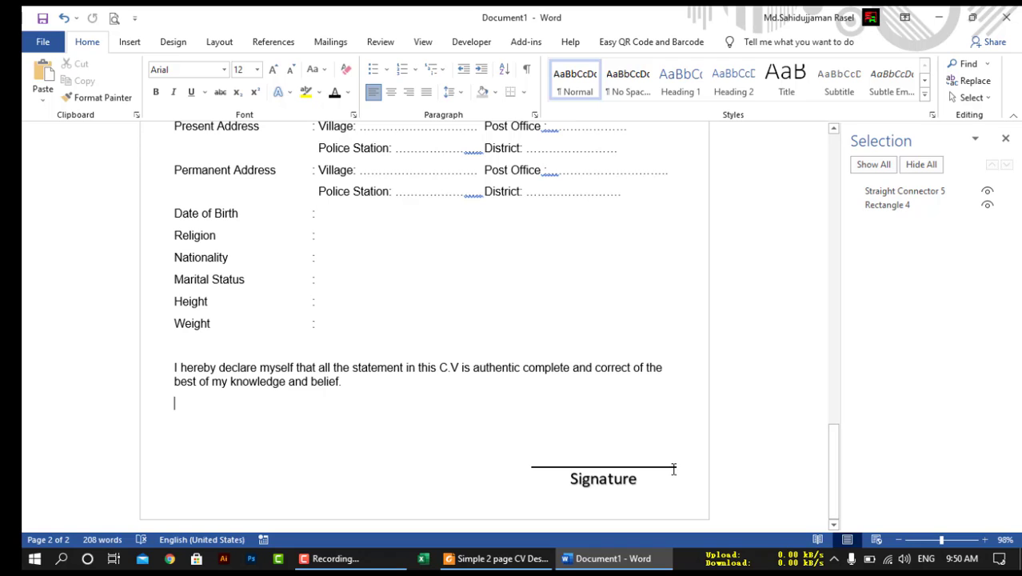
left_click(673, 470)
left_click(674, 472)
left_click(634, 424)
left_click(631, 488)
left_click(632, 498)
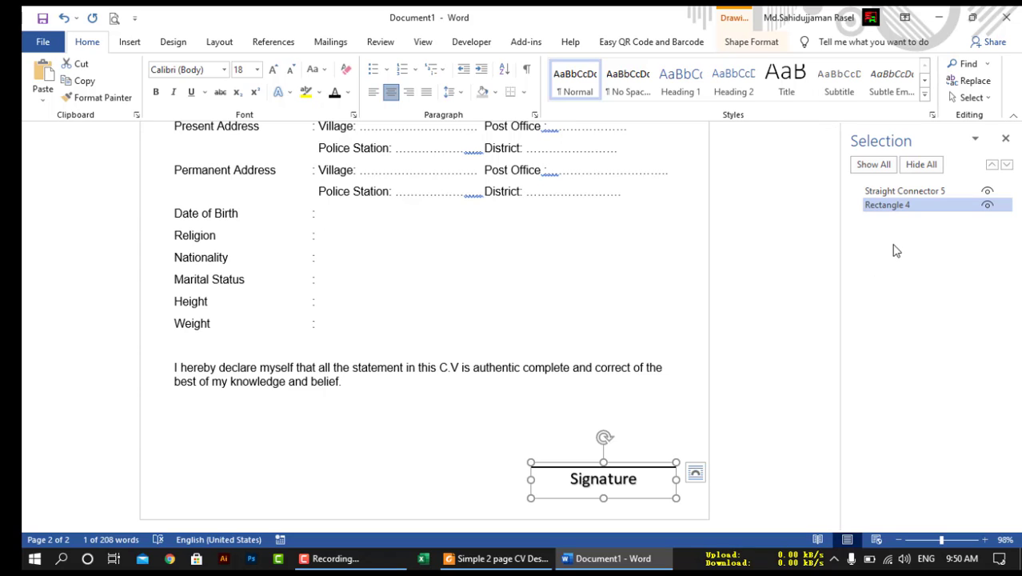
left_click(919, 192)
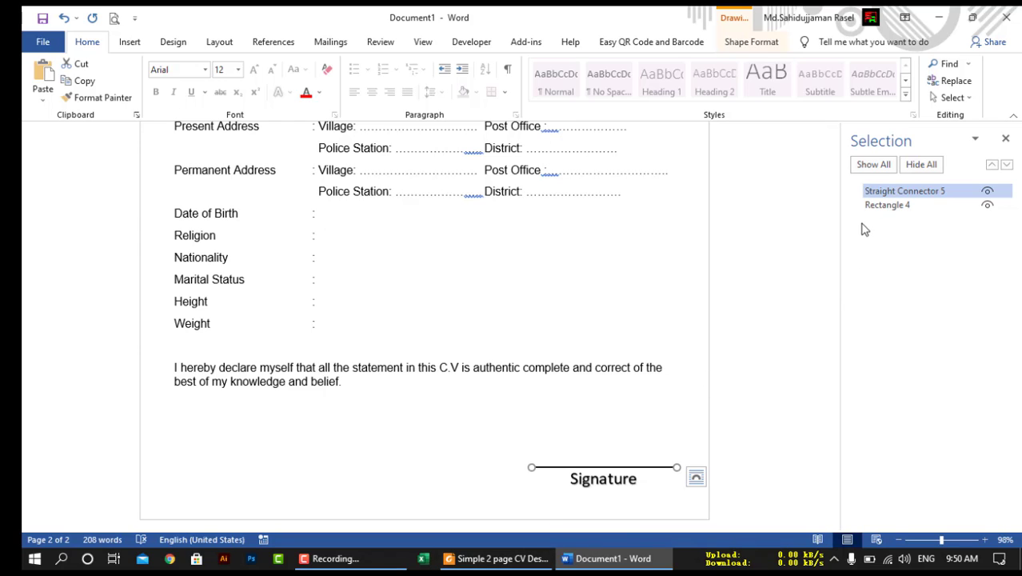
key("F2")
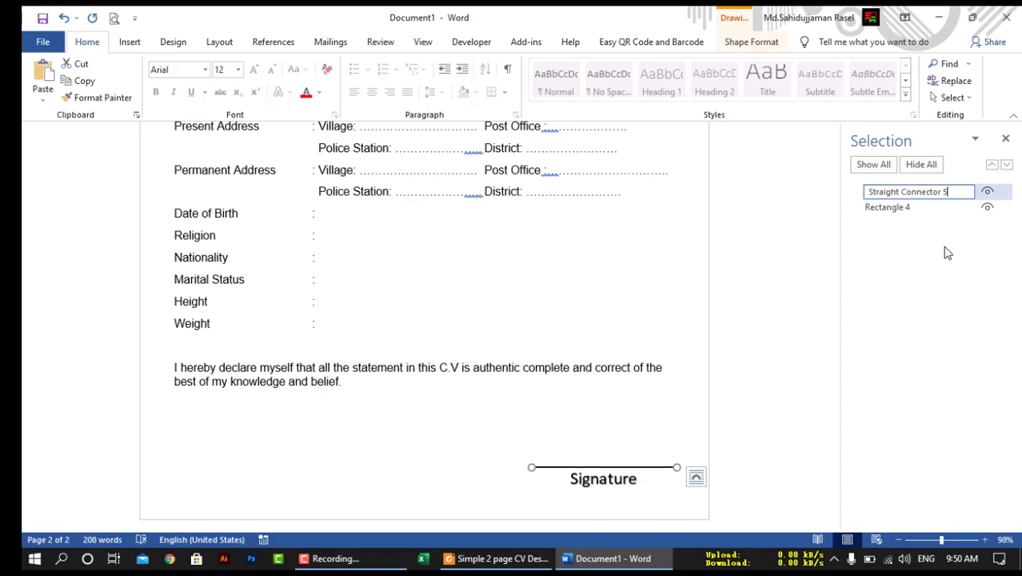
key("Return")
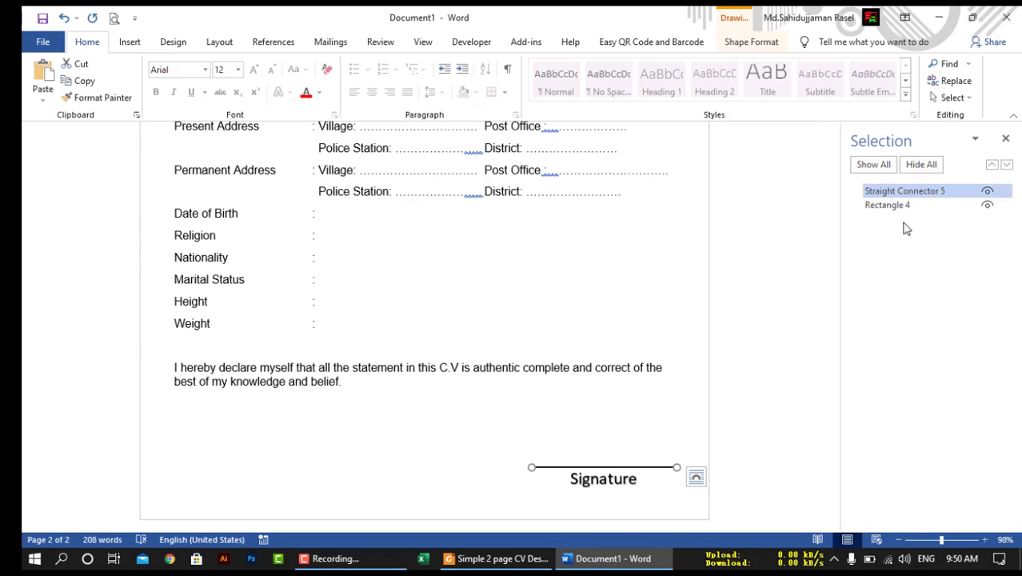
left_click(898, 209, "ctrl")
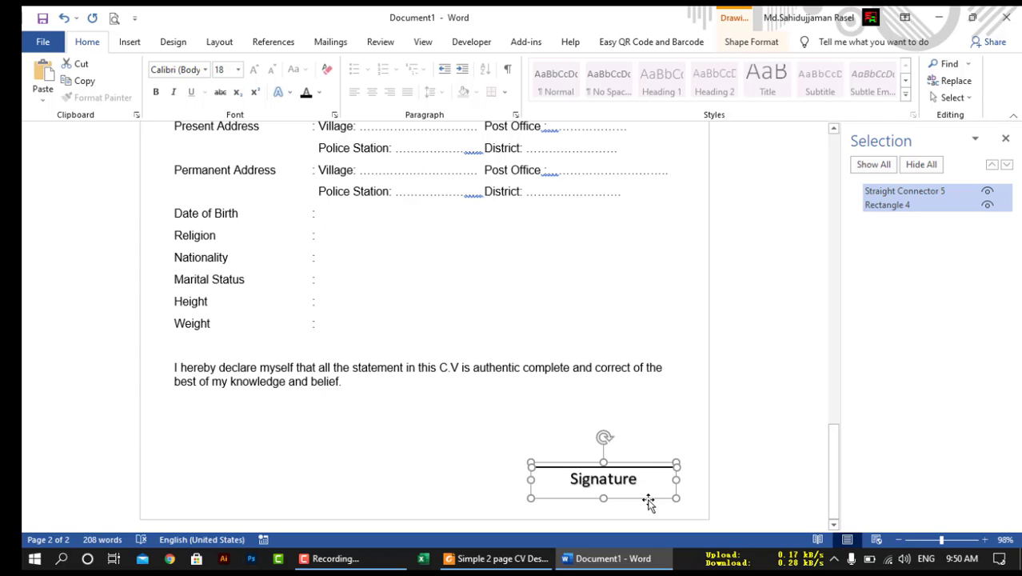
Step: Group the line and Signature label into one shape and drag it slightly higher
right_click(648, 503)
mouse_move(767, 344)
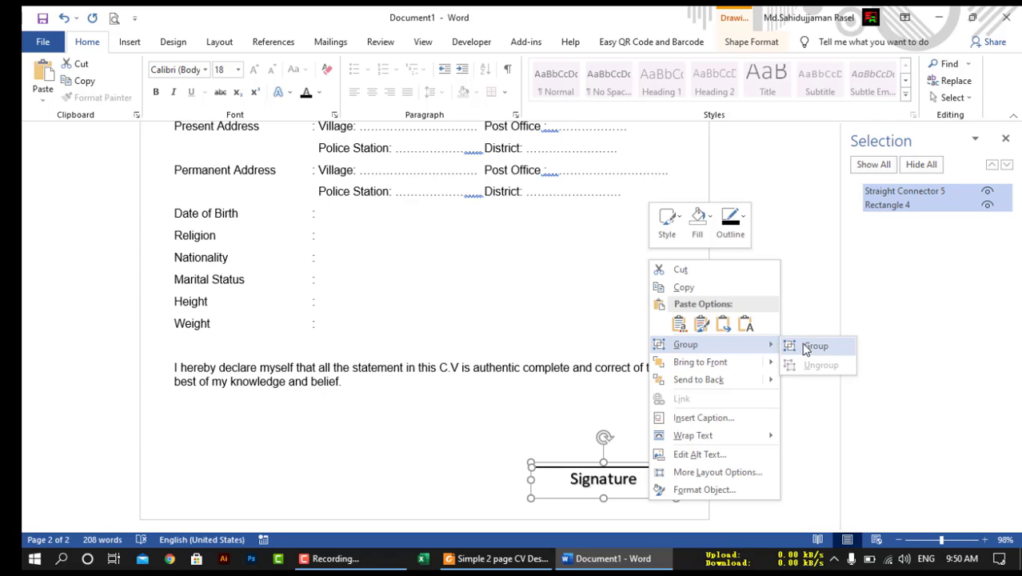
left_click(806, 350)
mouse_move(650, 508)
left_mouse_down()
mouse_move(645, 402)
mouse_move(643, 505)
mouse_move(680, 495)
left_mouse_up()
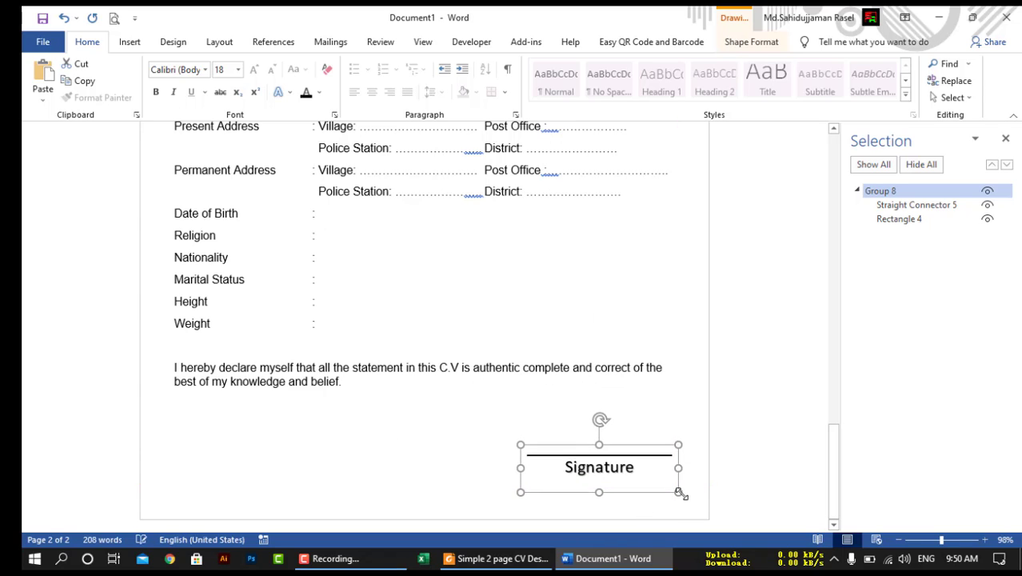
key("Escape")
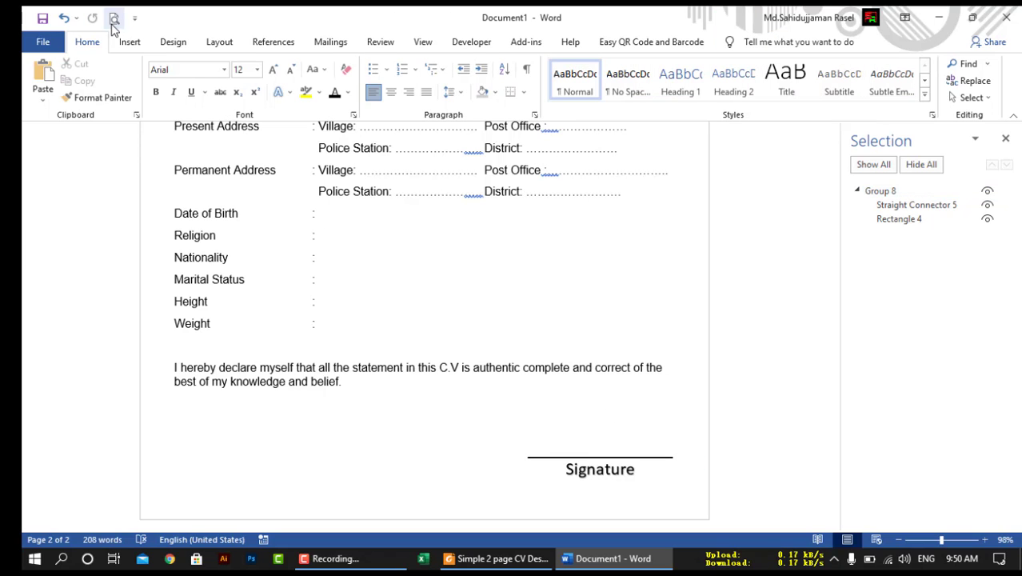
Step: Print-preview both CV pages, return to editing, then close Word with Don't Save
left_click(112, 20)
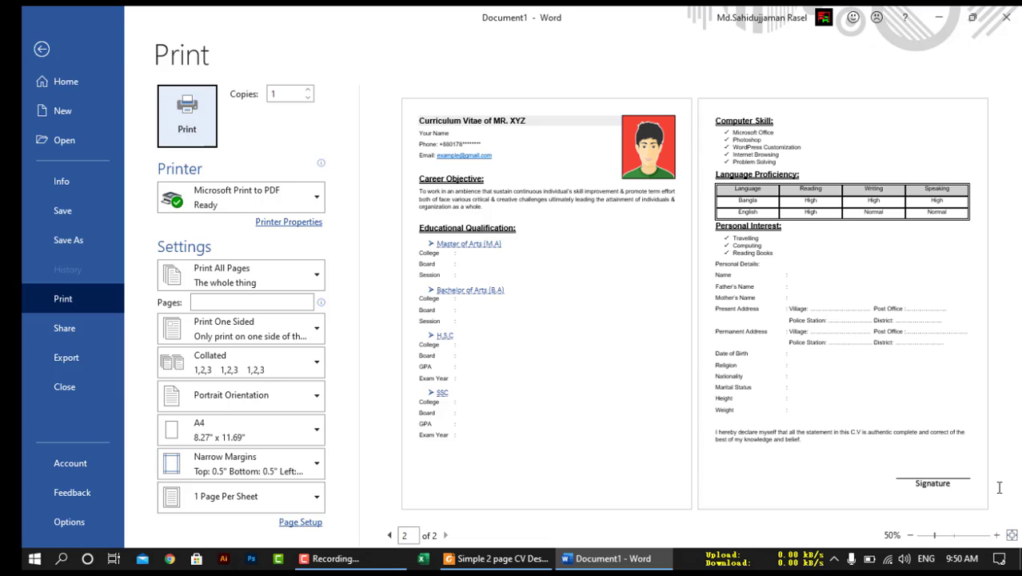
left_click(42, 49)
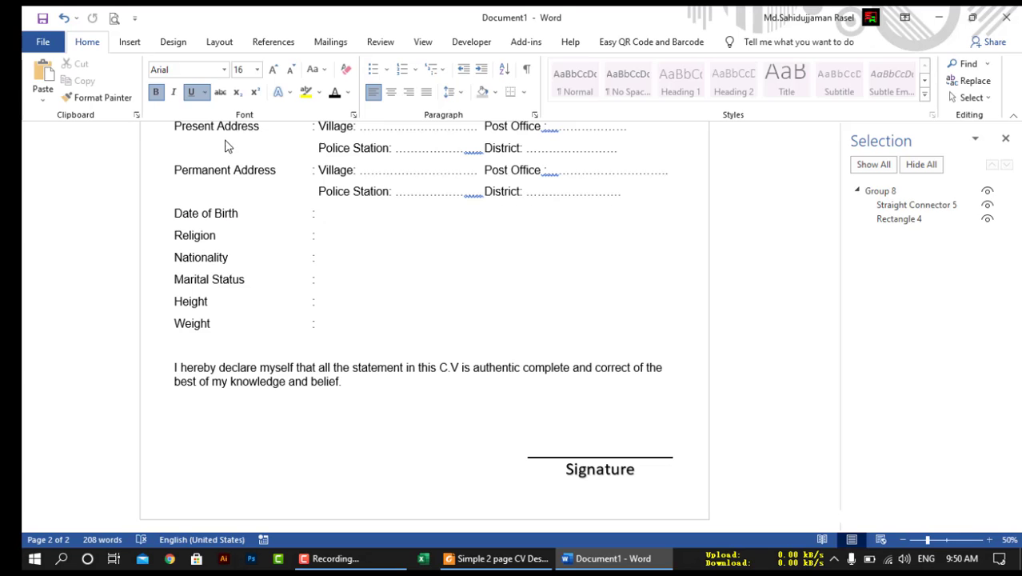
scroll(610, 246, "up", 3)
scroll(610, 246, "up", 3)
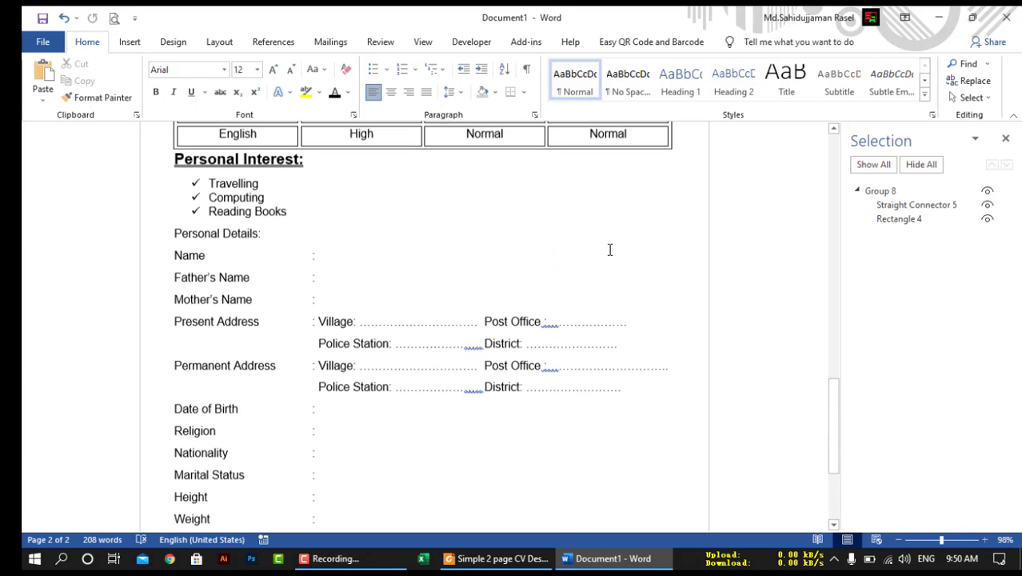
scroll(610, 246, "up", 4)
scroll(610, 246, "up", 3)
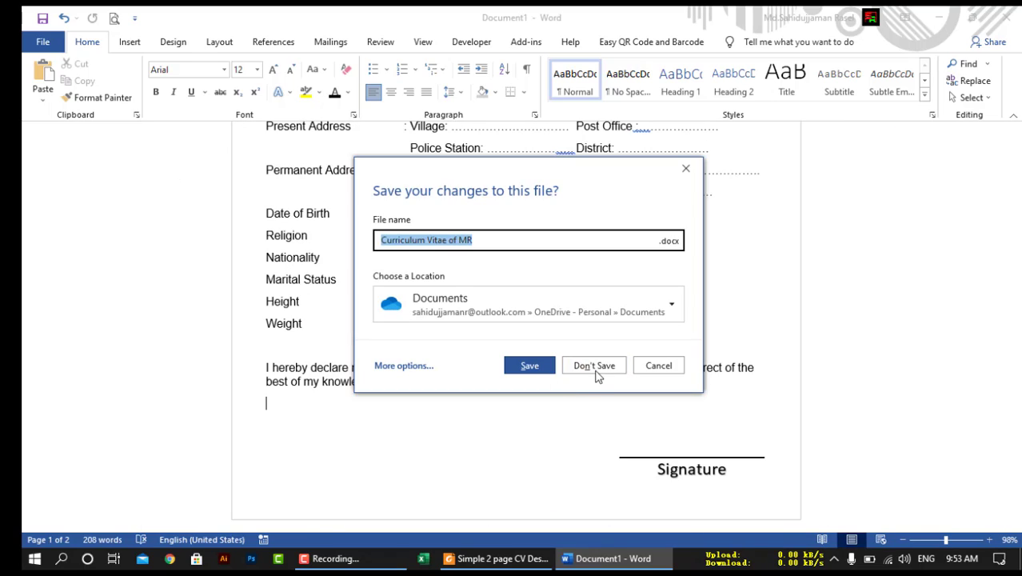
left_click(583, 368)
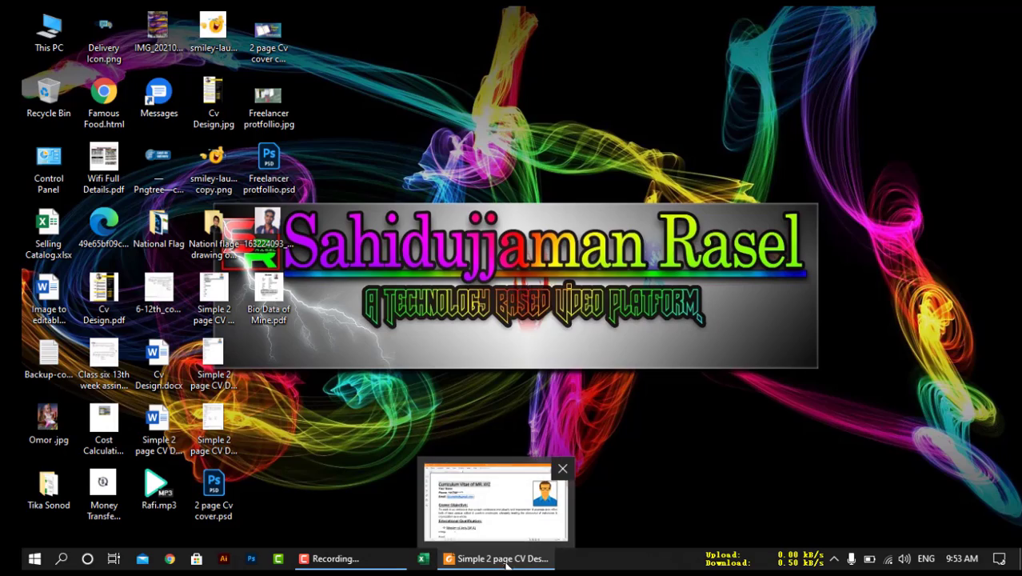